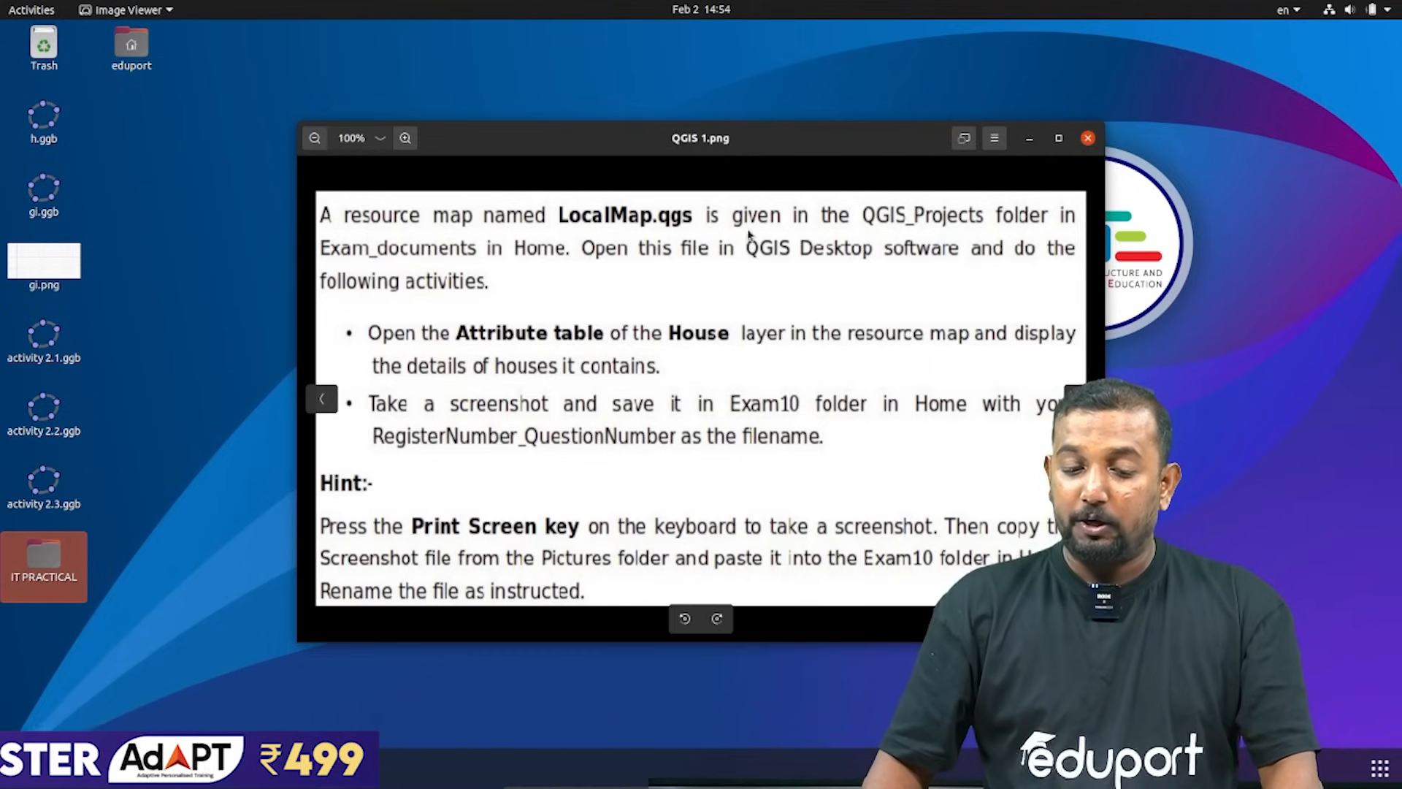
Minimize the task image, launch QGIS Desktop and maximize its window.
click(1029, 139)
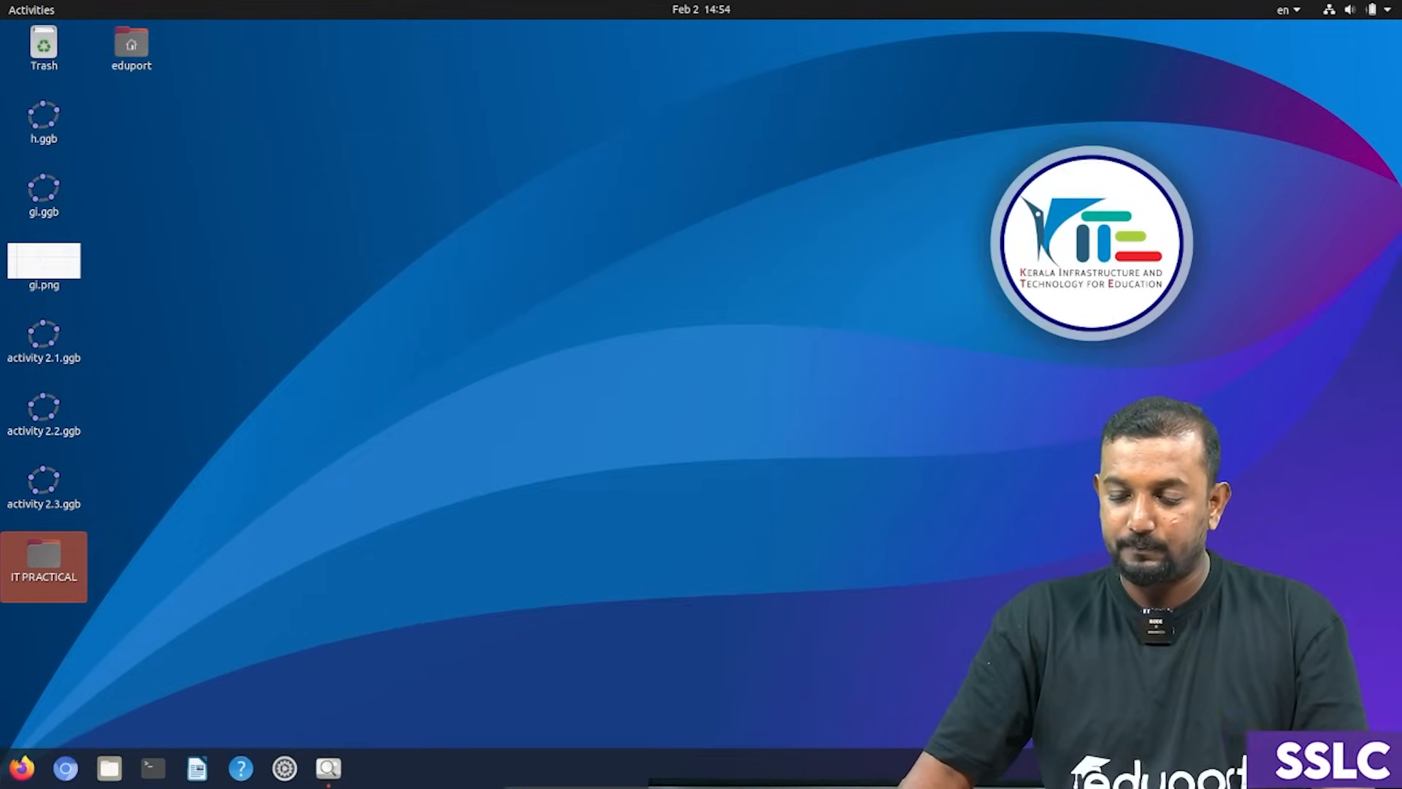
key(super+a)
click(636, 310)
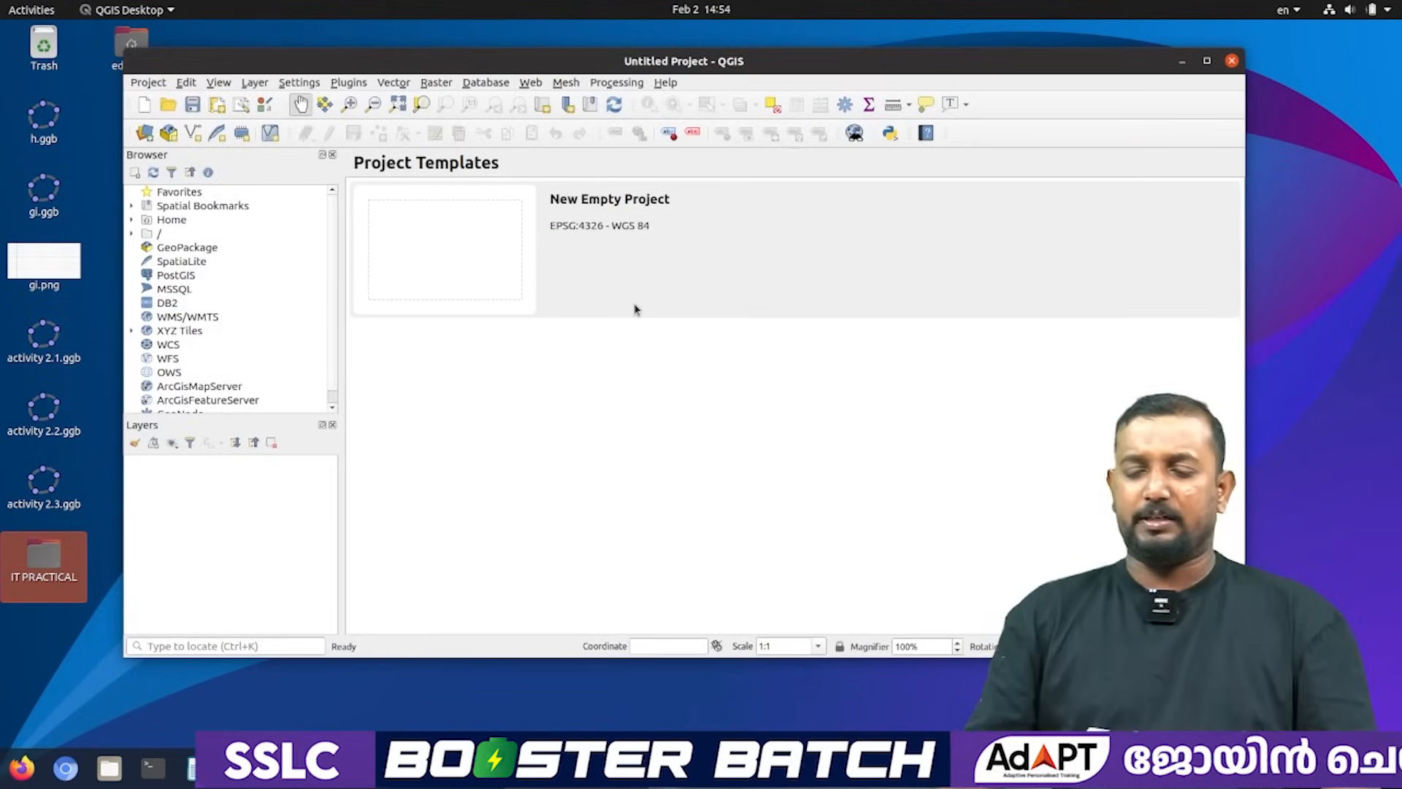
click(1206, 61)
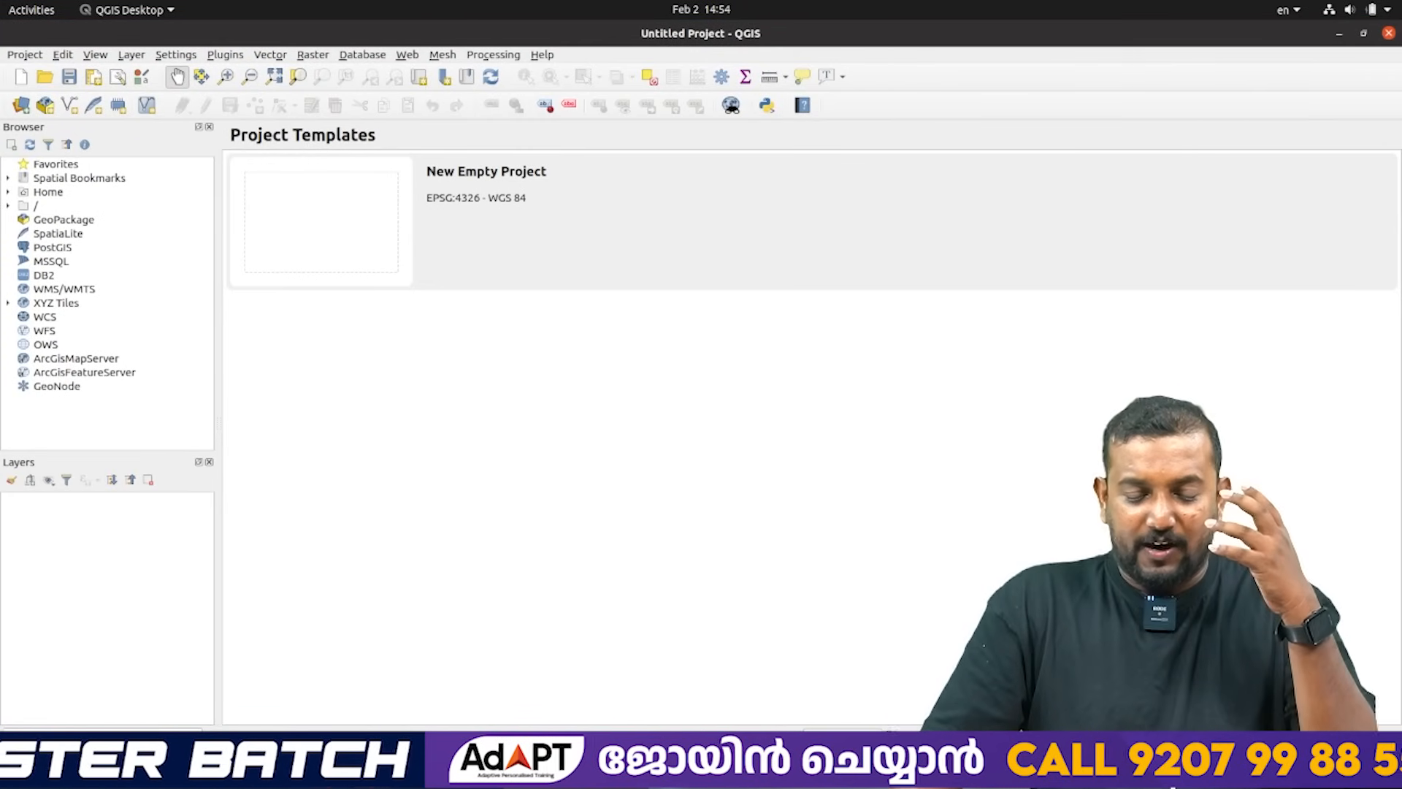
Open the LocalMap.qgs project from Home's Exam_documents/QGIS_Projects folder and dismiss the older-version notice.
key(alt+Tab)
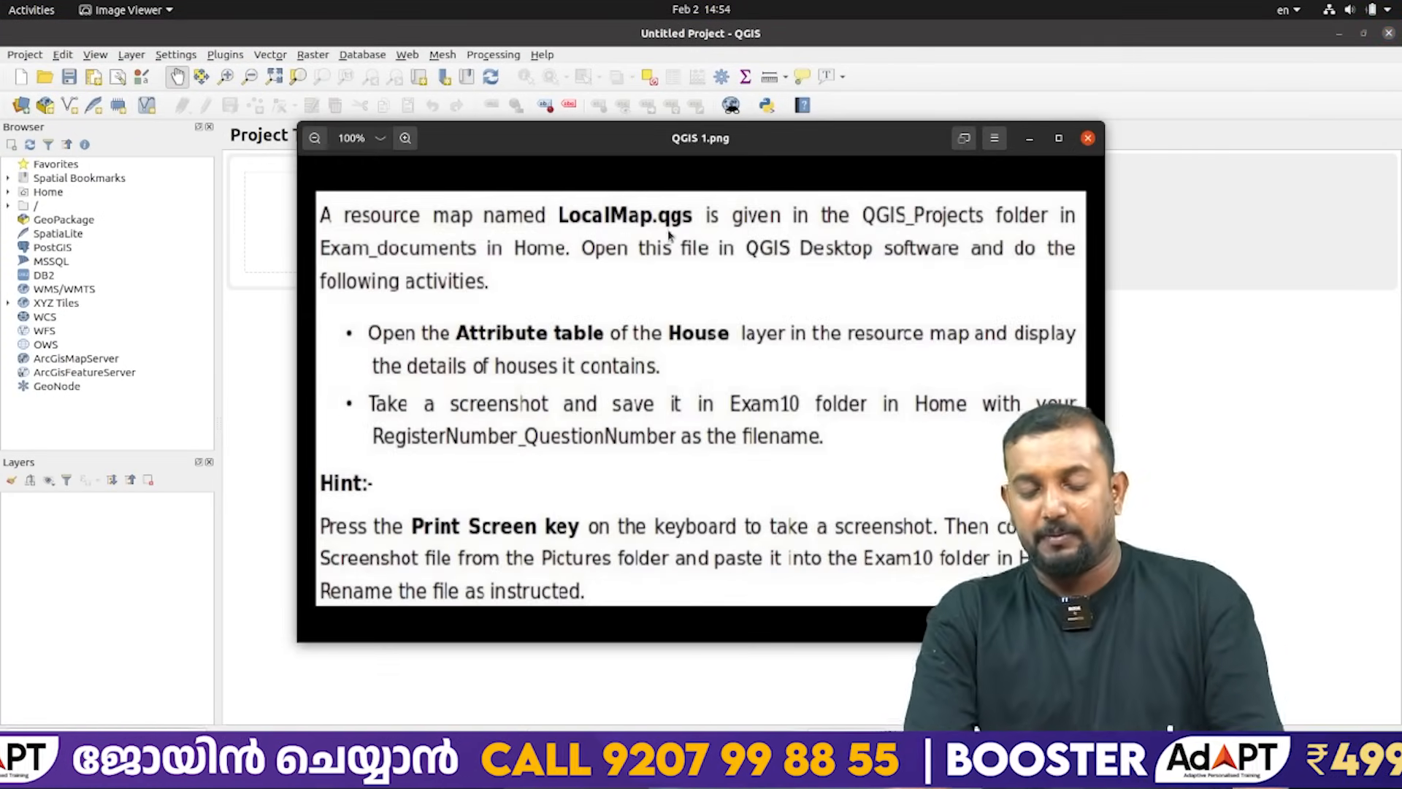
click(1030, 138)
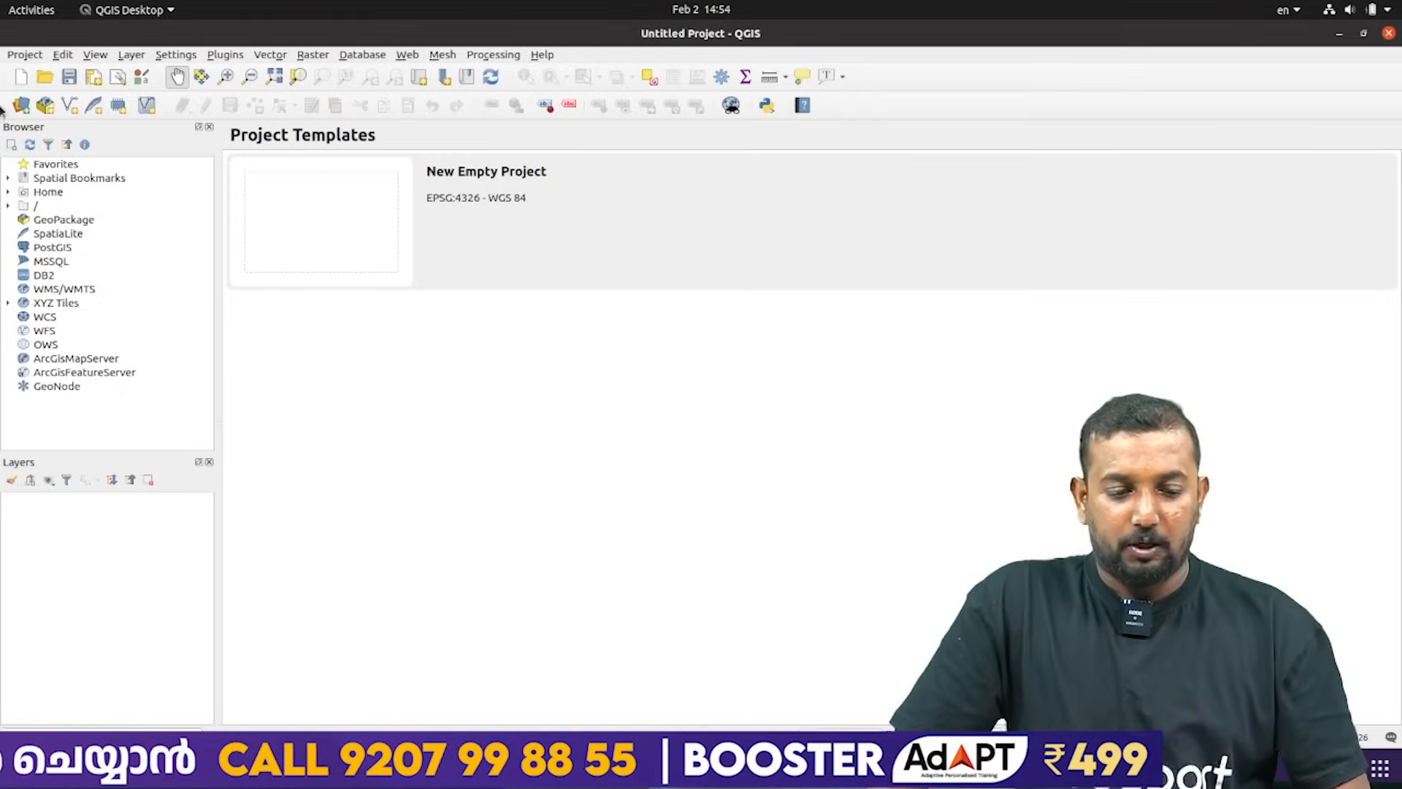
click(25, 54)
click(38, 109)
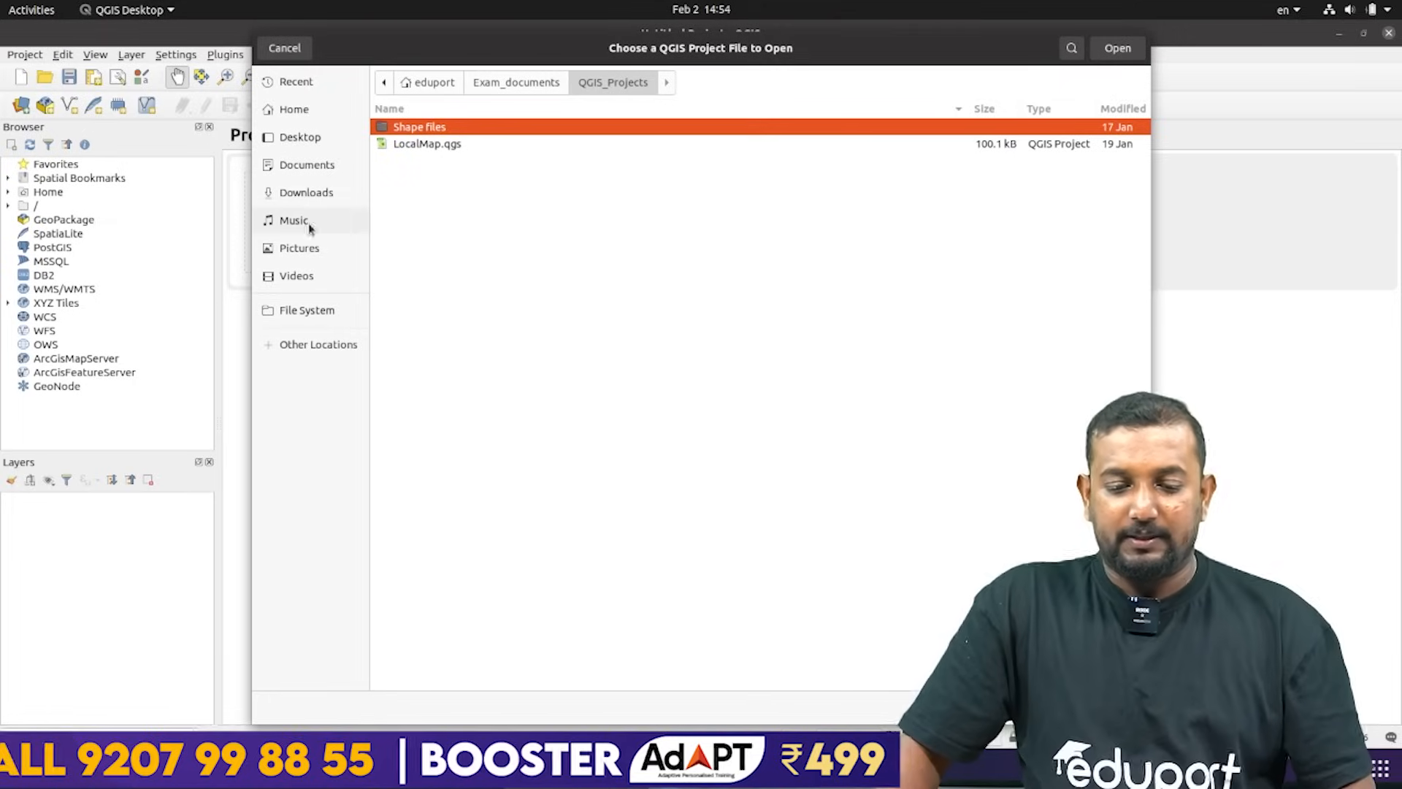
click(488, 86)
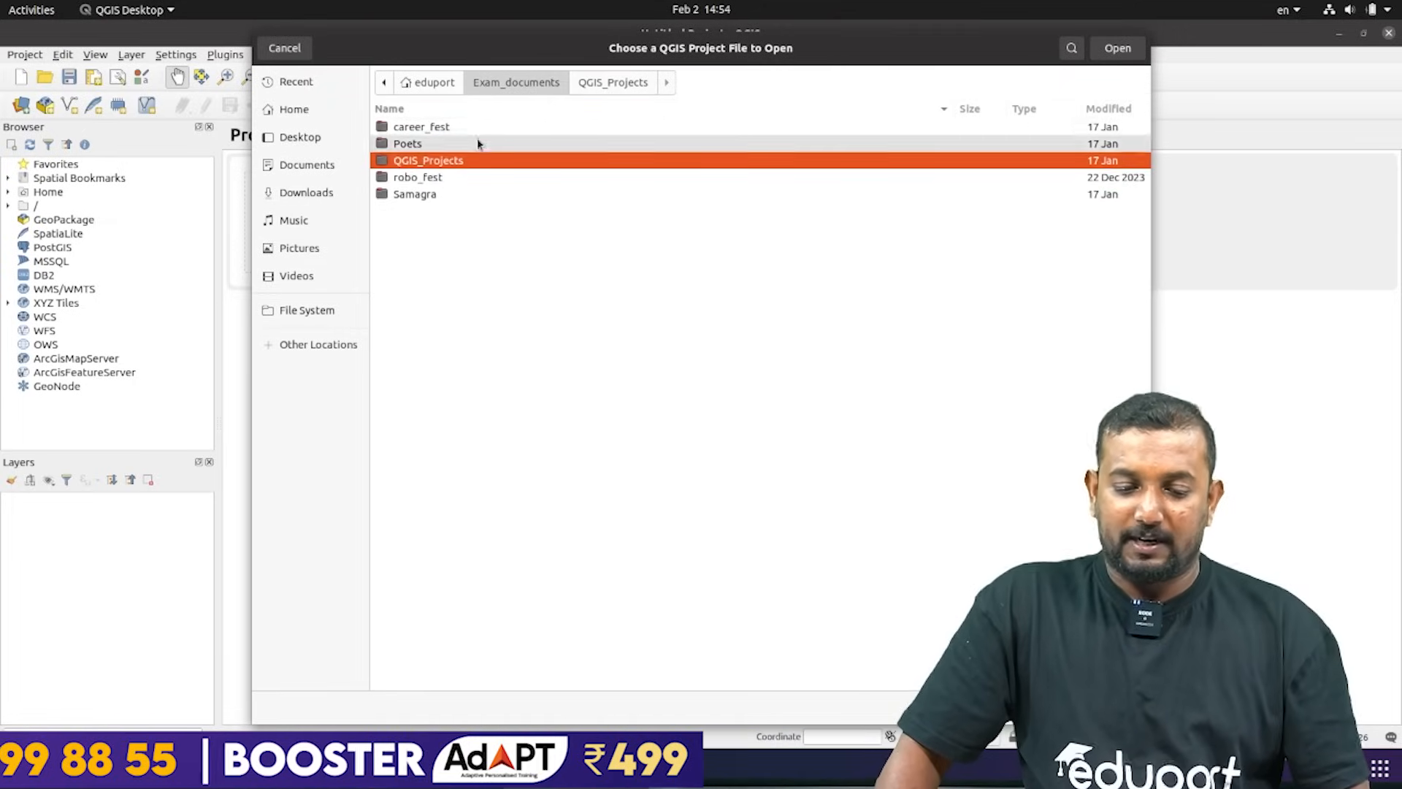
double_click(436, 166)
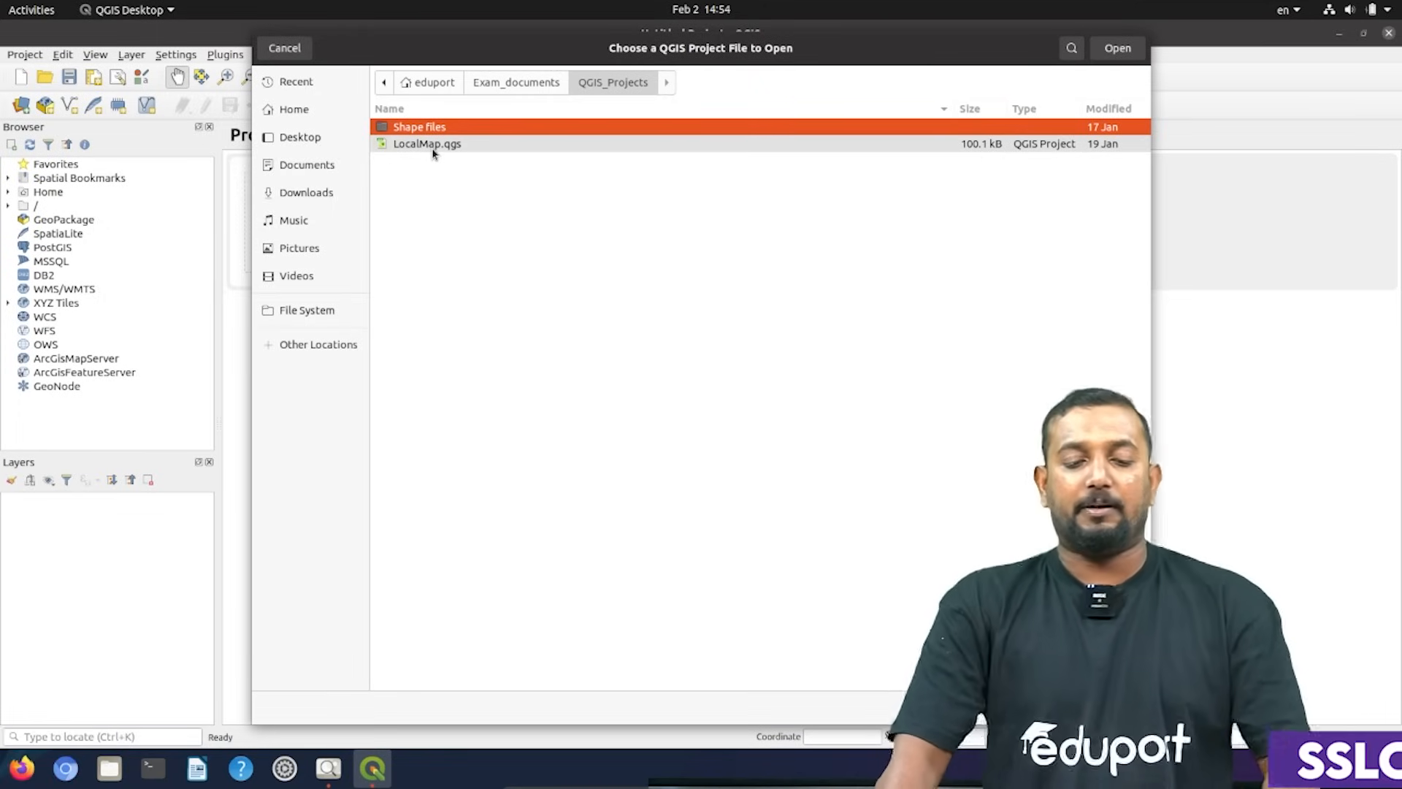
double_click(431, 145)
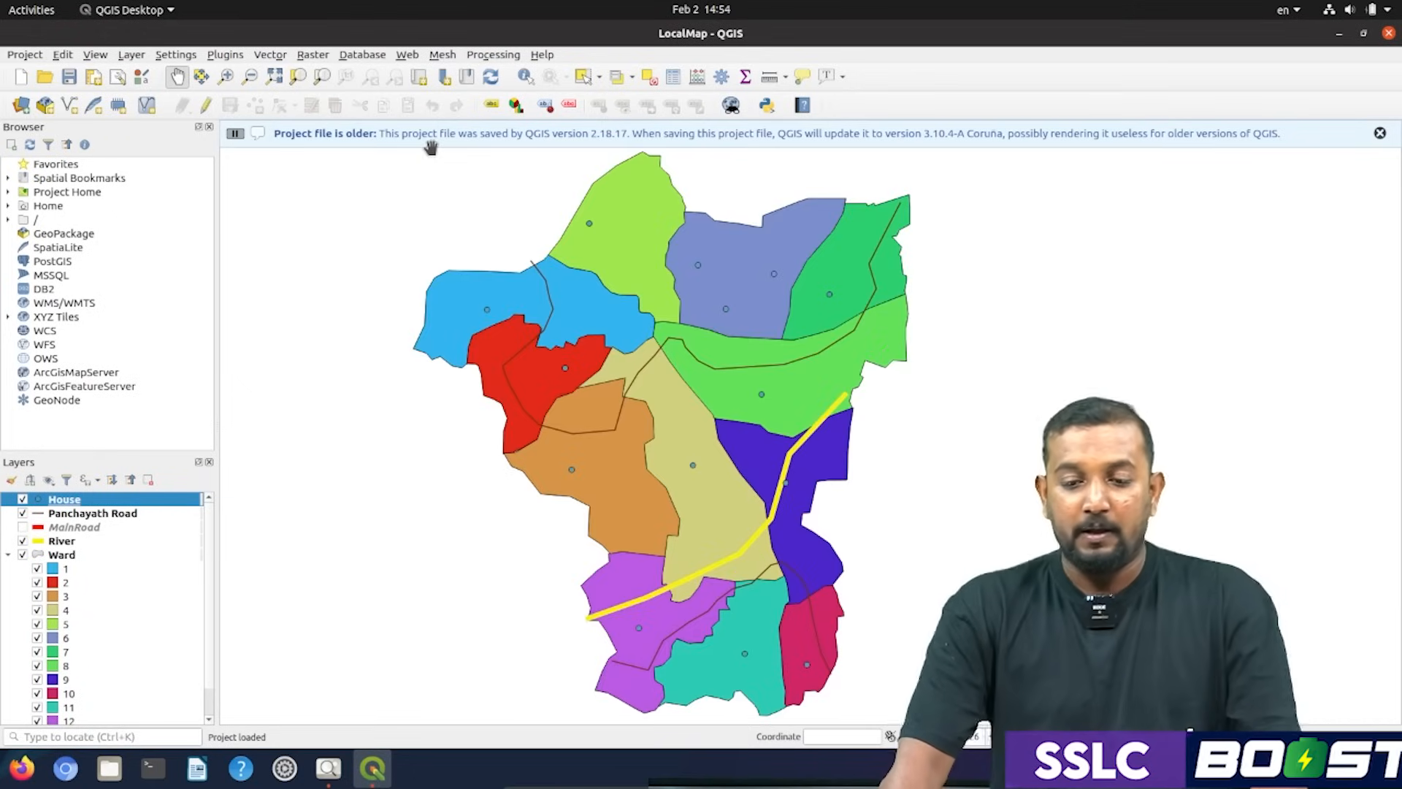
click(1381, 134)
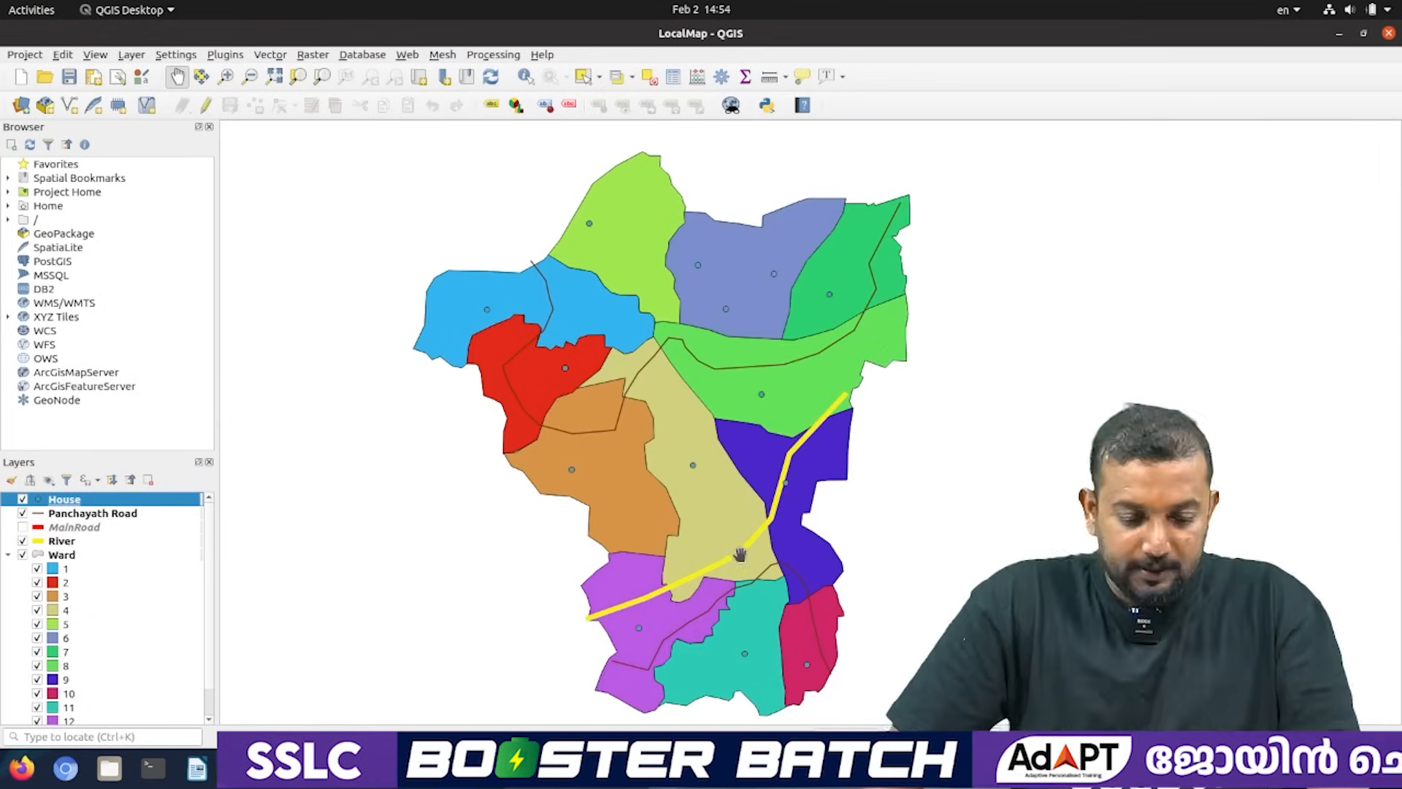
Check the task instructions and open the attribute table of the House layer.
click(373, 768)
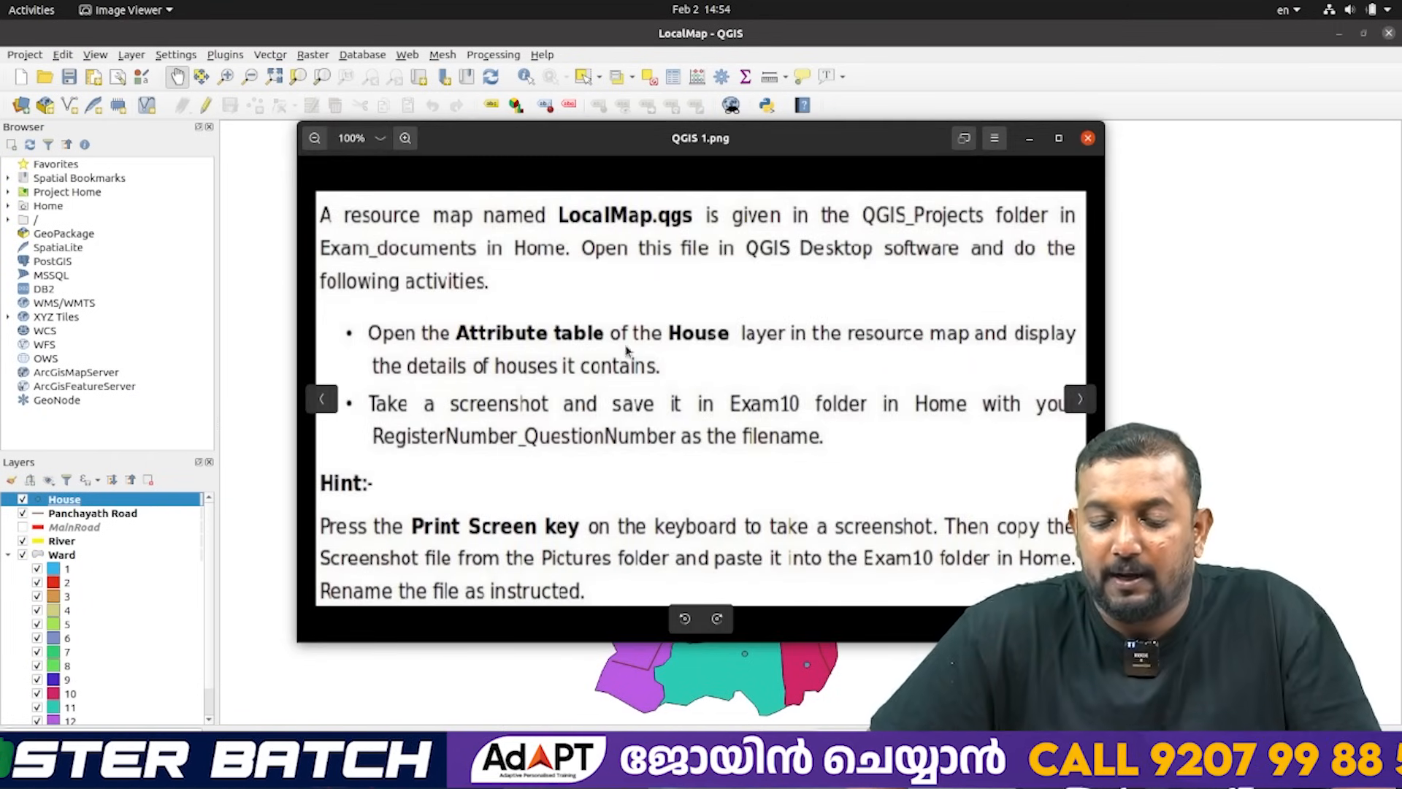
click(1031, 139)
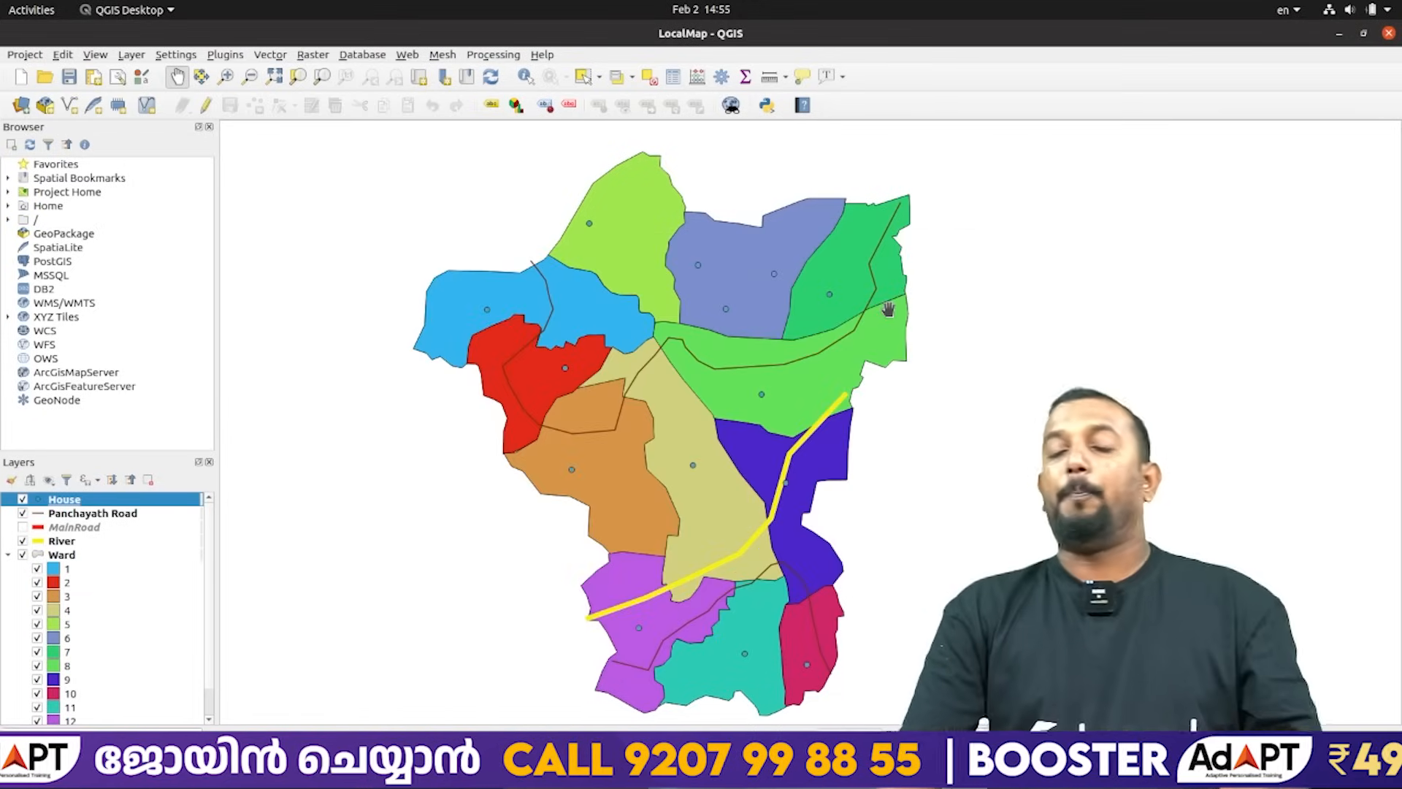
click(76, 511)
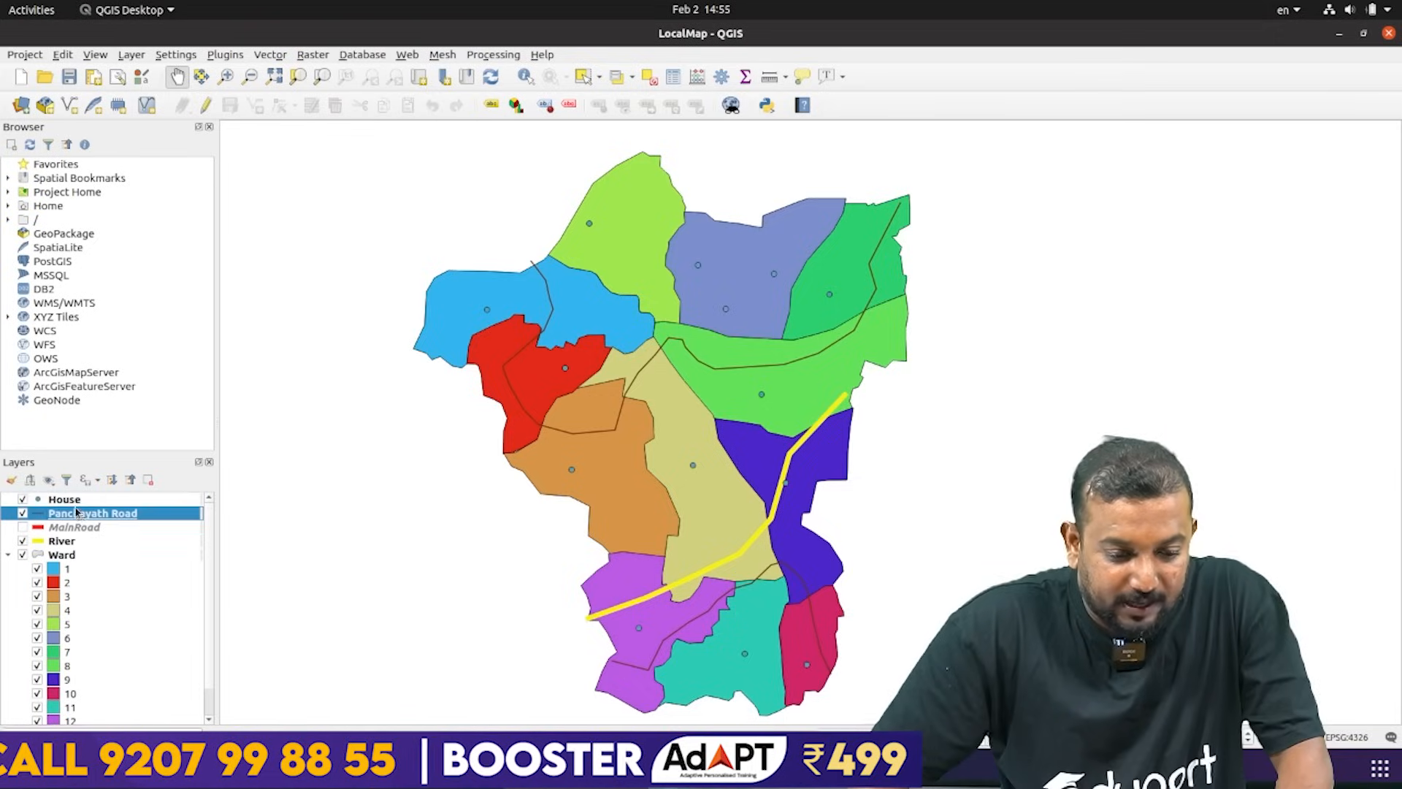
click(80, 499)
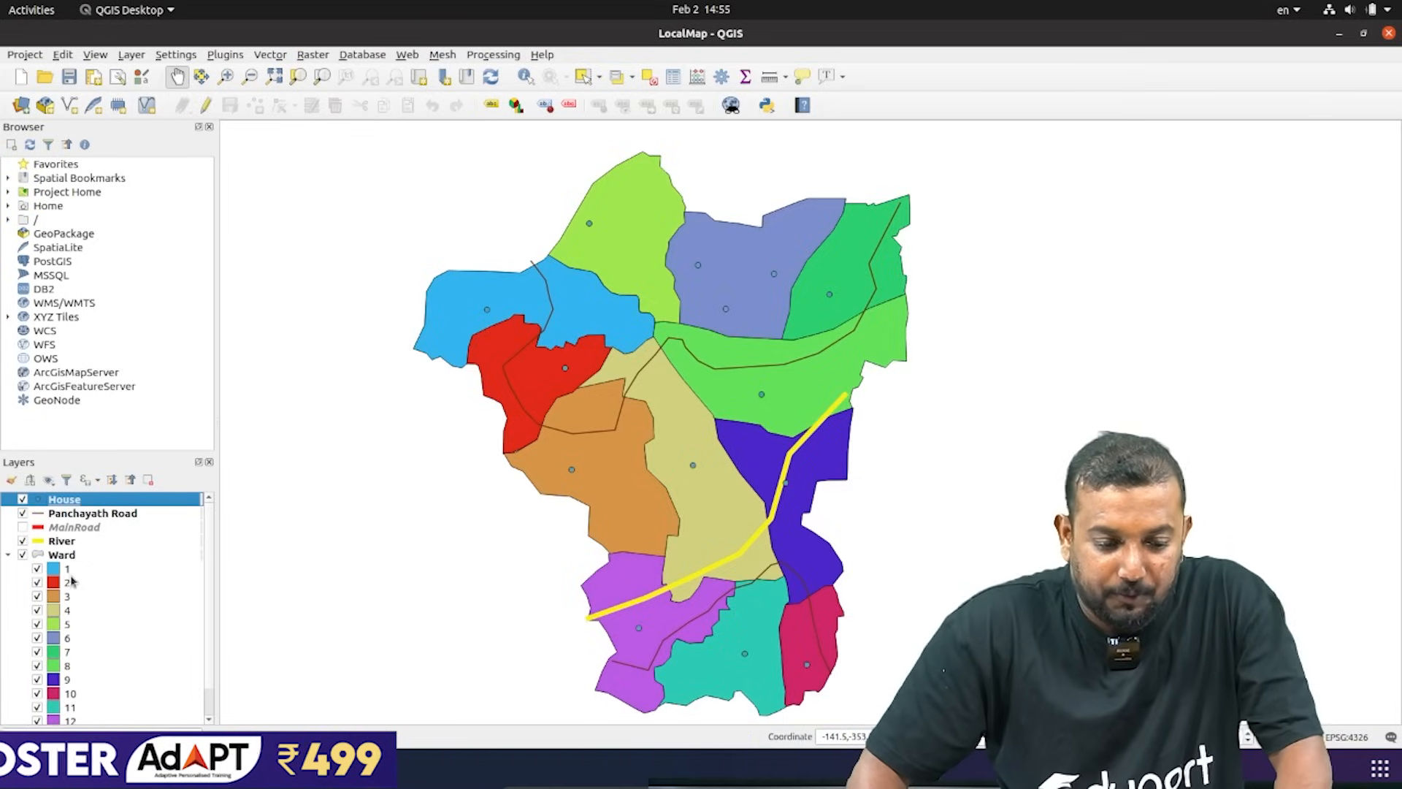
right_click(85, 503)
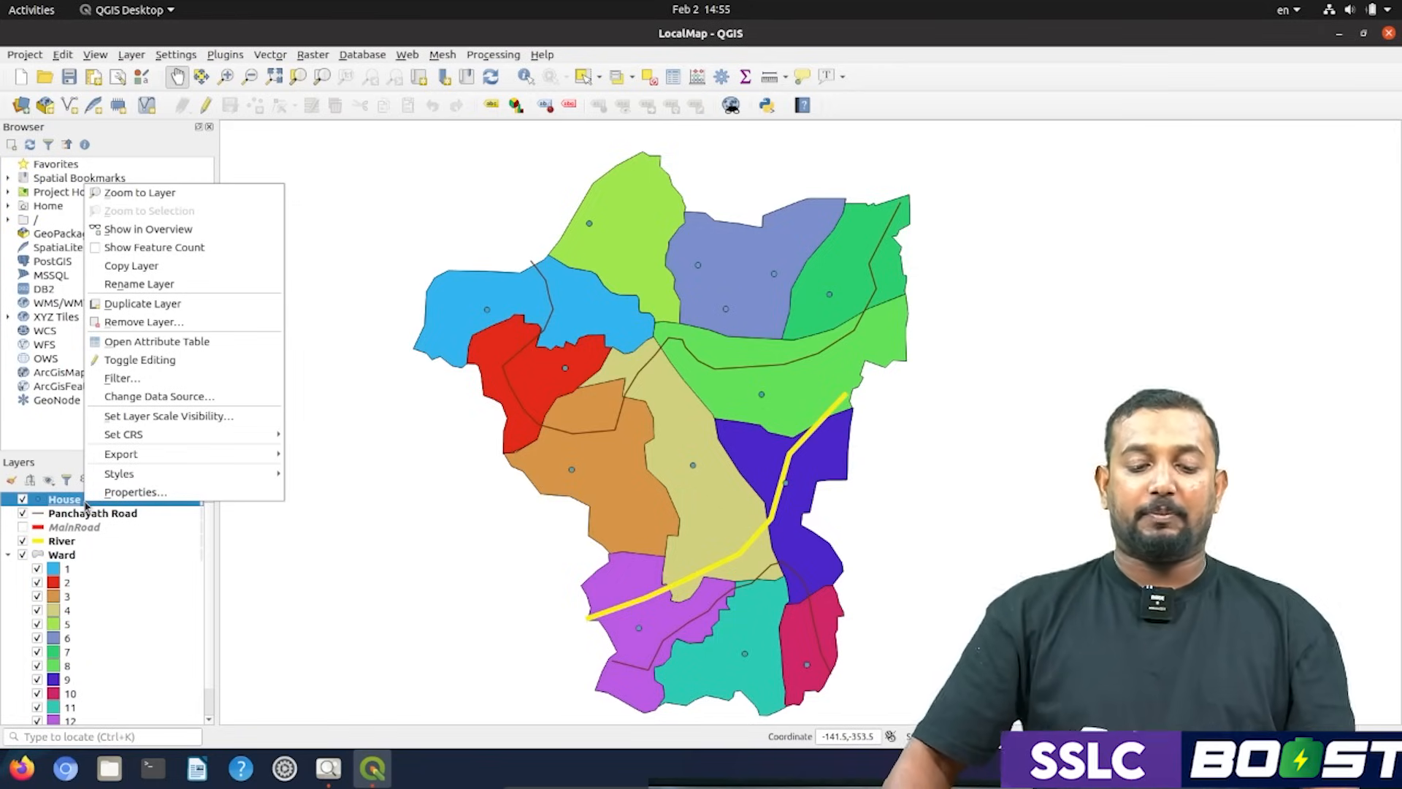
click(154, 343)
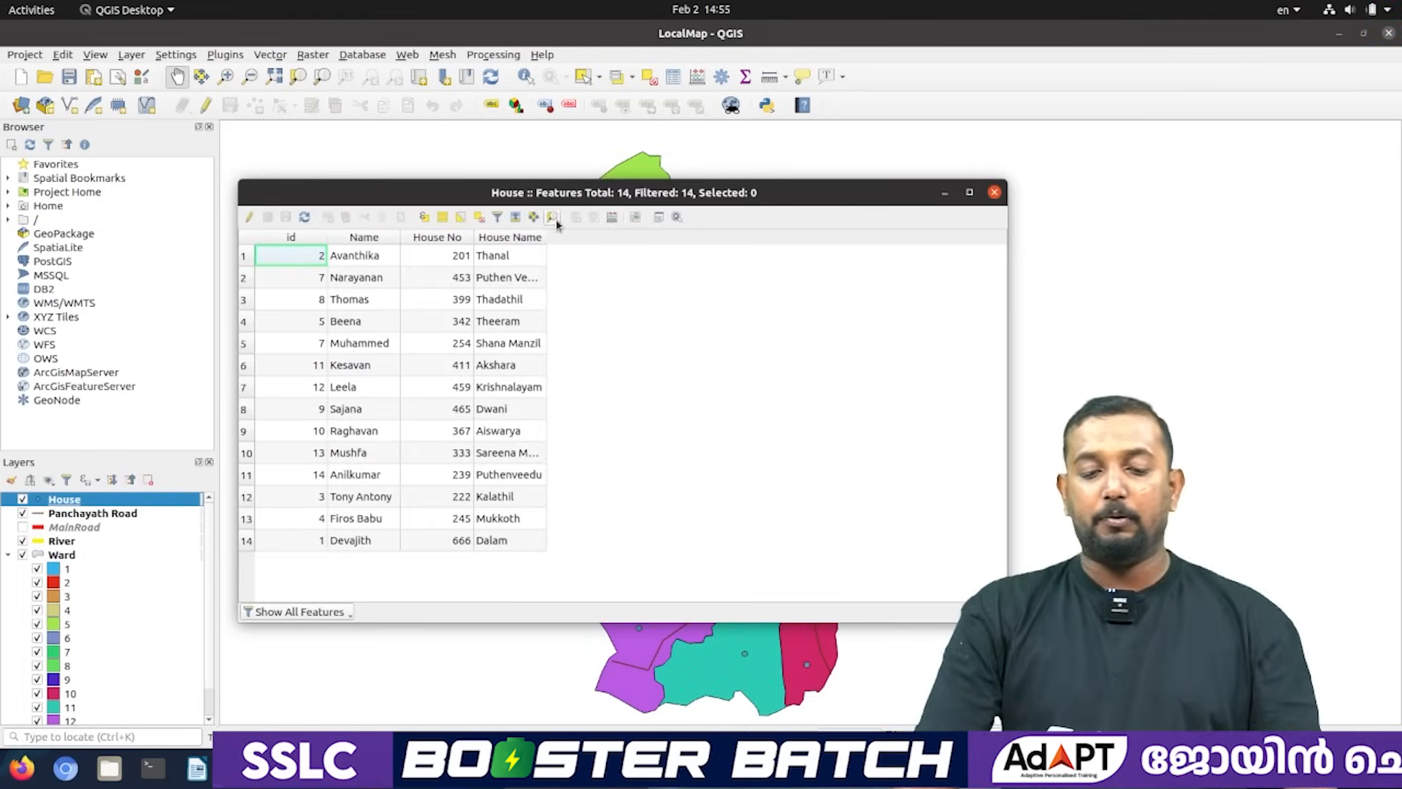
Narrow the House attribute table window and move it beside the map so both are fully in view.
drag(1003, 339, 582, 349)
drag(460, 193, 226, 126)
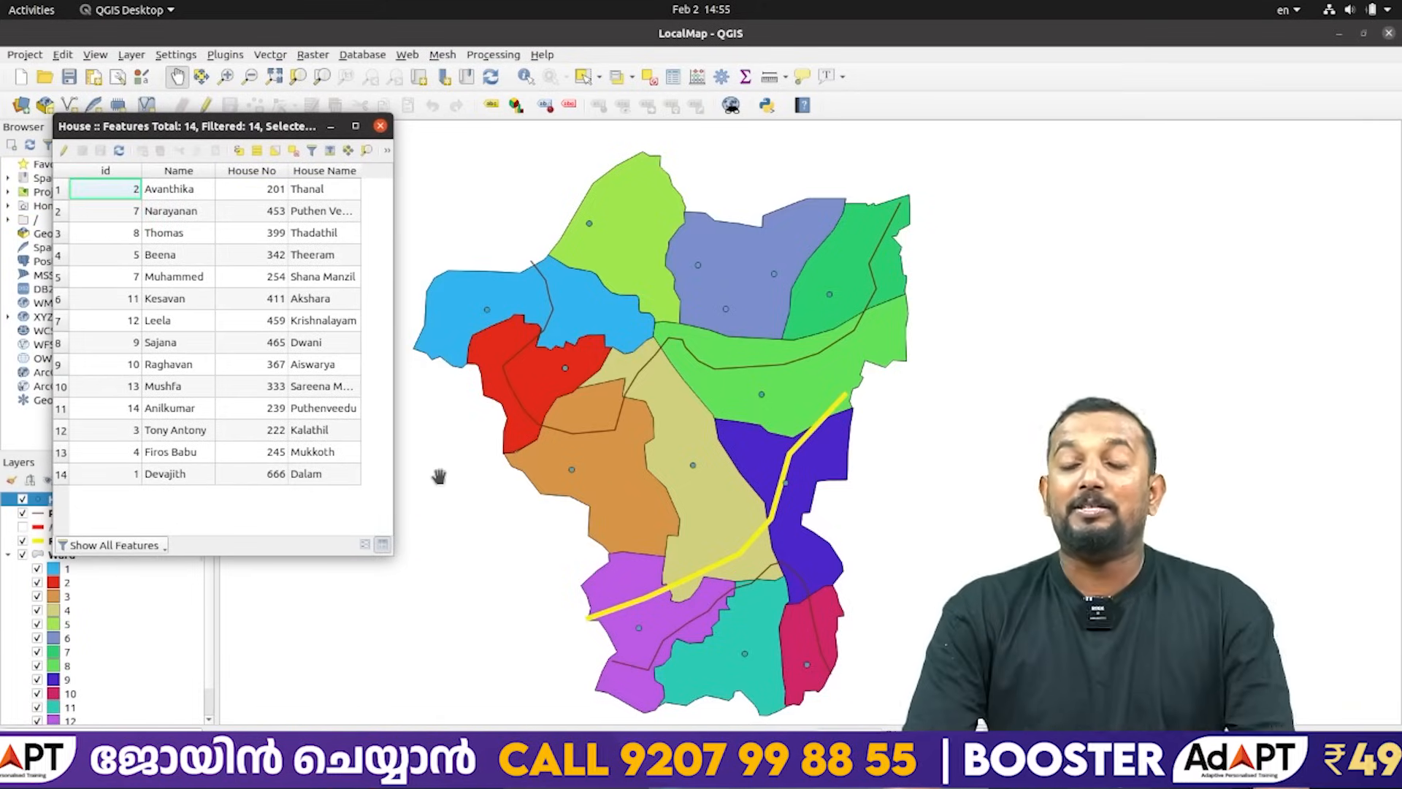
key(alt+Tab)
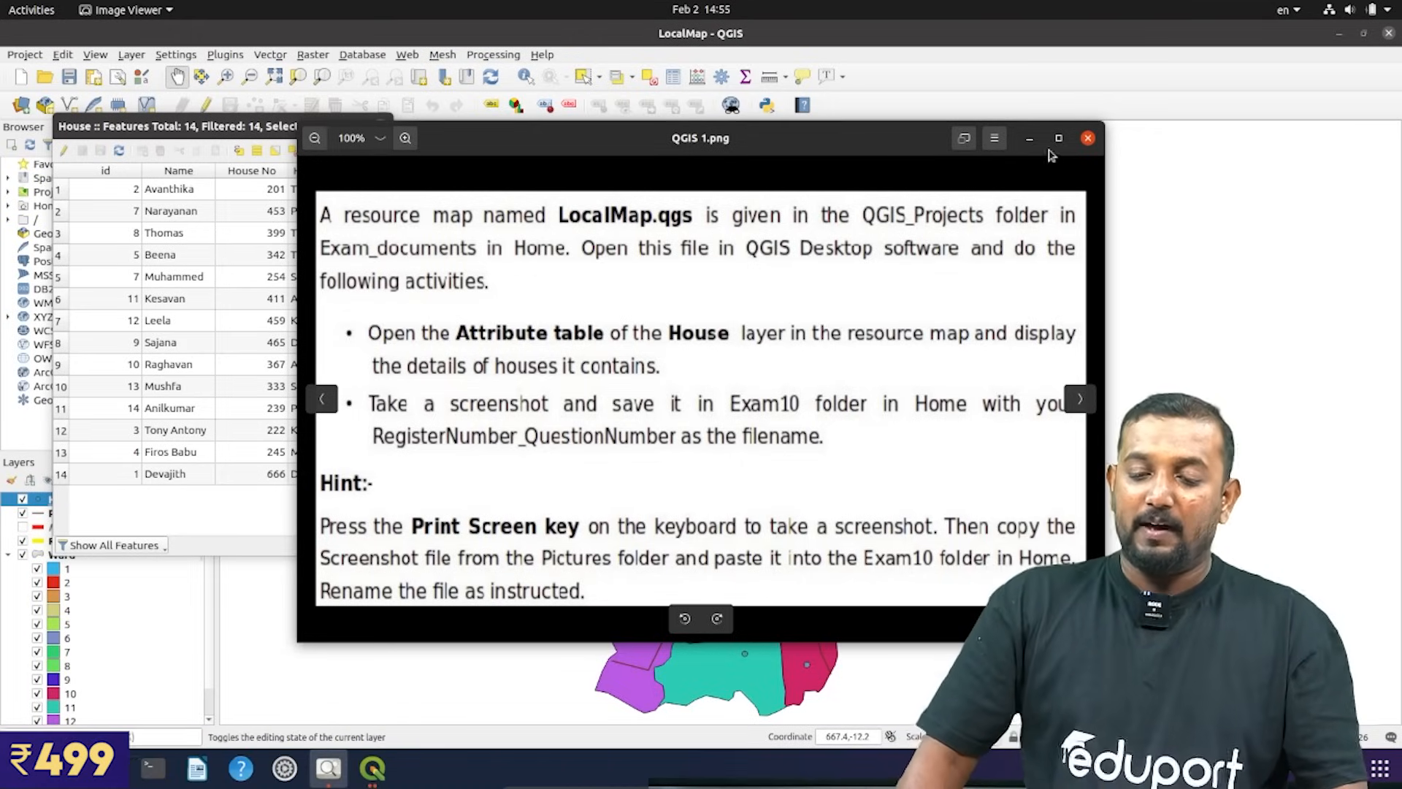
click(1028, 138)
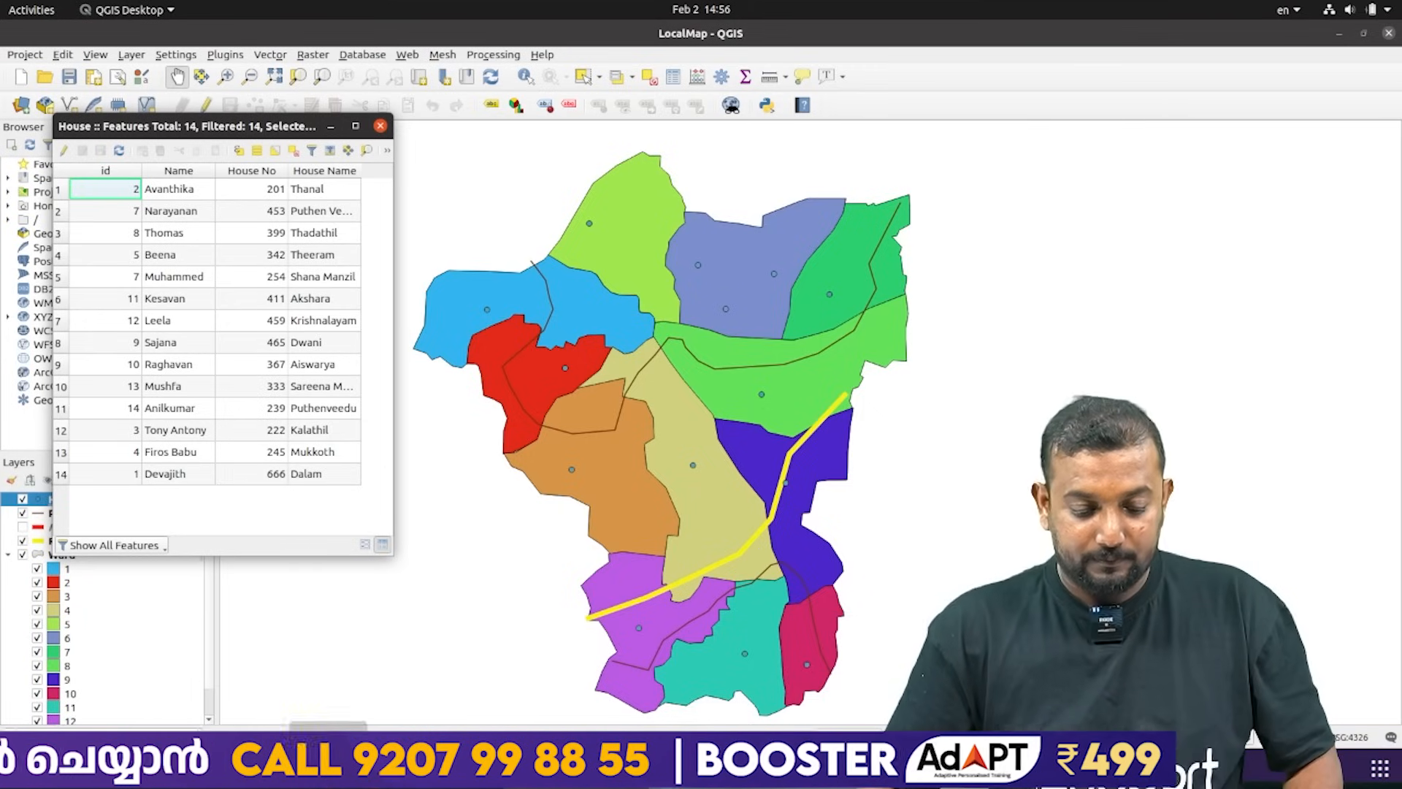
Minimize QGIS, go to the Pictures folder in Home and view the newest screenshot in the image viewer.
click(511, 767)
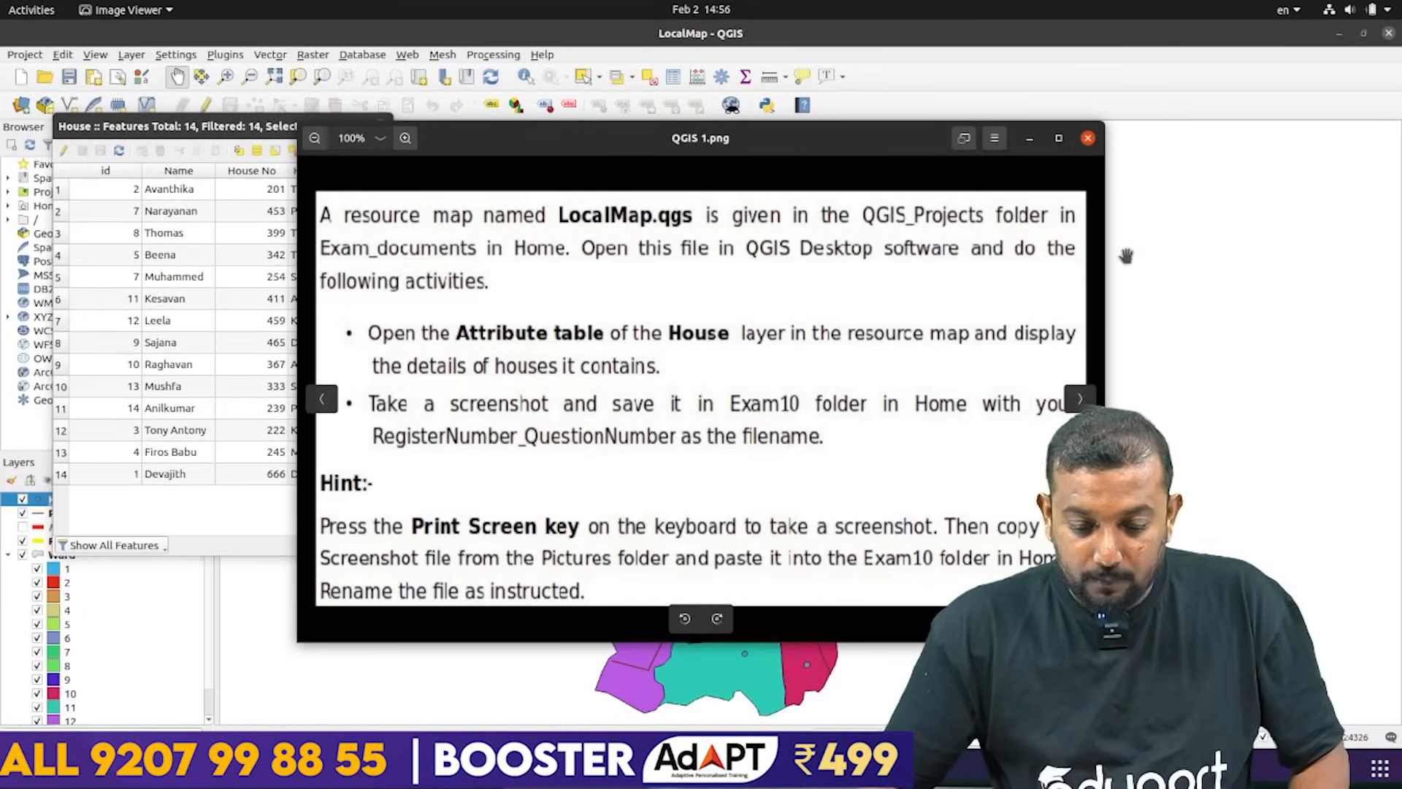
click(1029, 138)
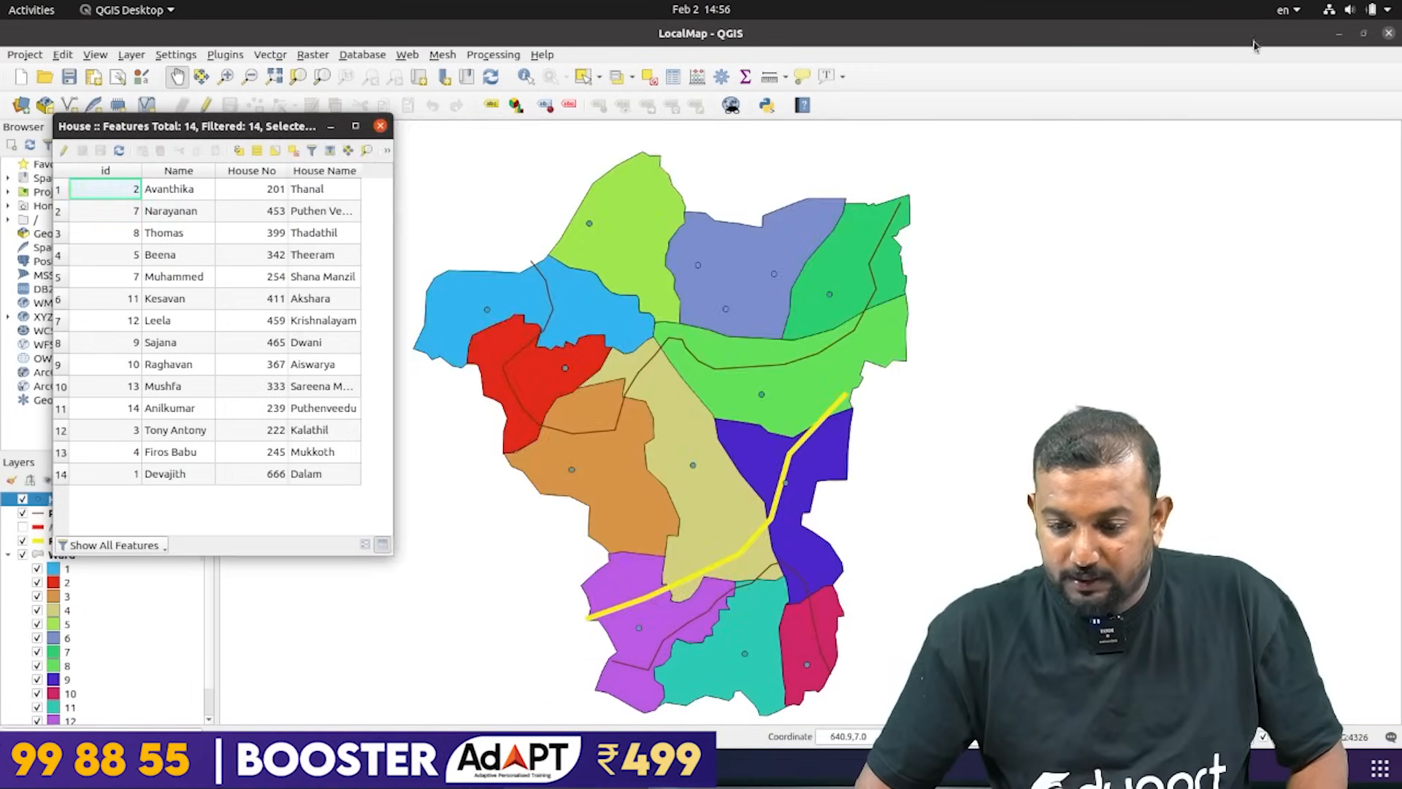
click(1338, 34)
click(381, 126)
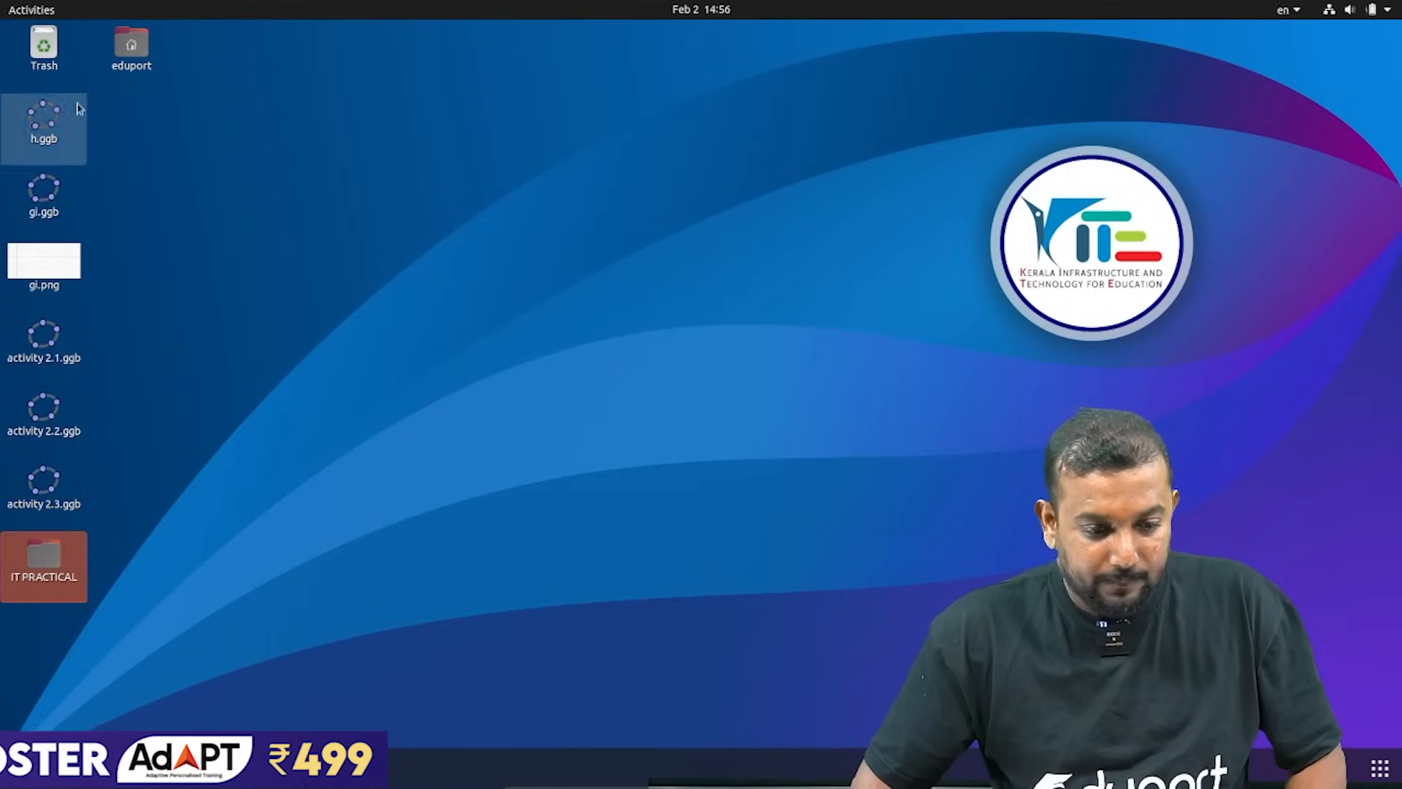
click(119, 65)
double_click(119, 65)
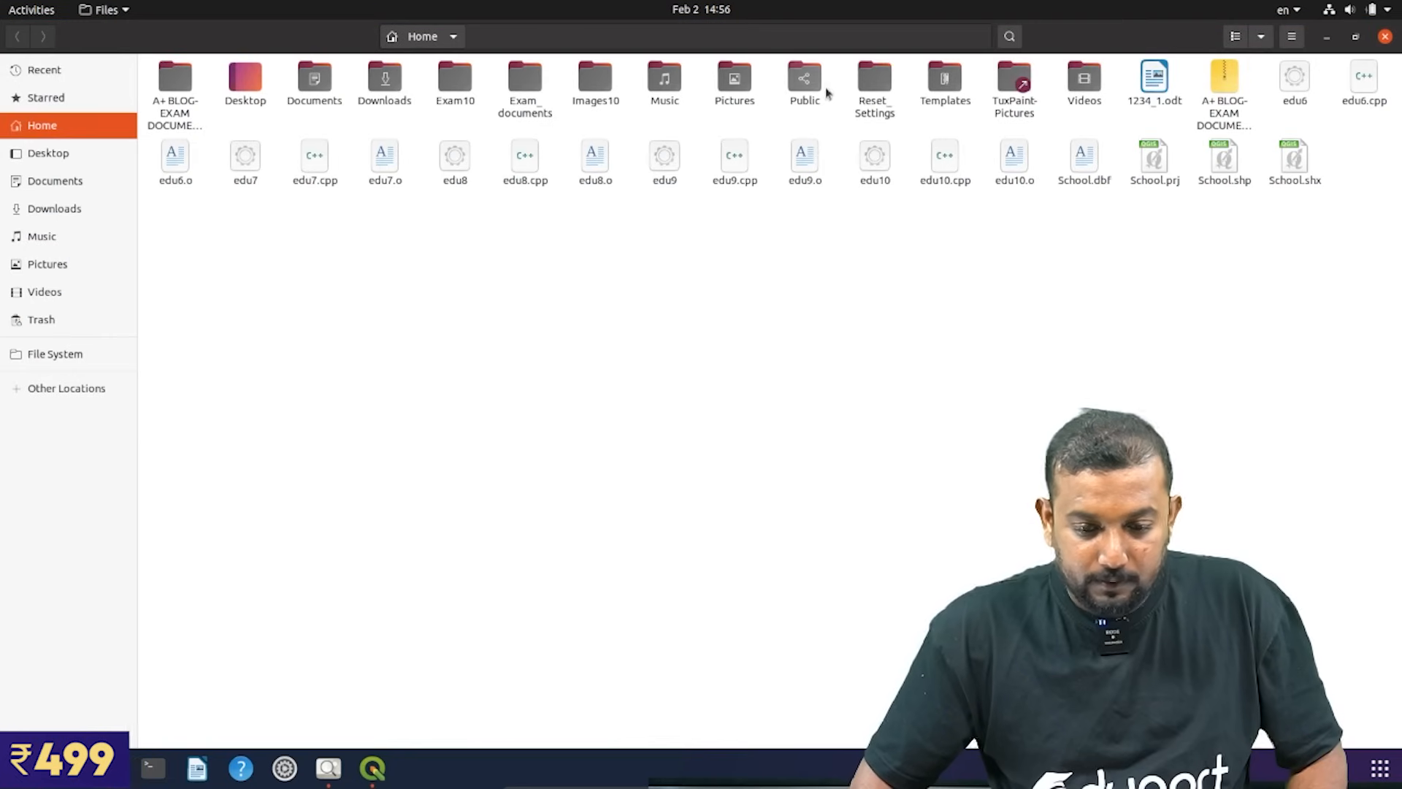
click(743, 93)
double_click(742, 94)
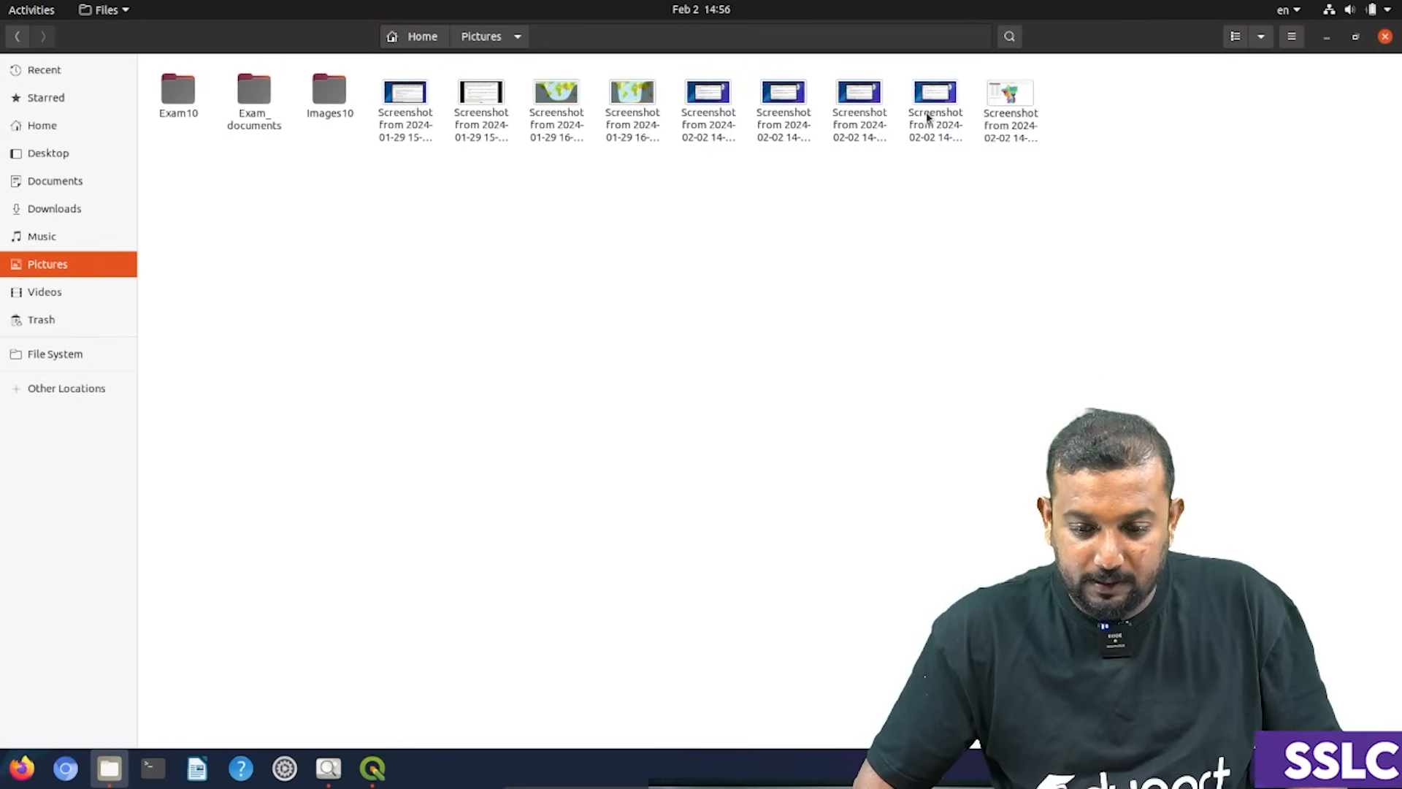
double_click(997, 107)
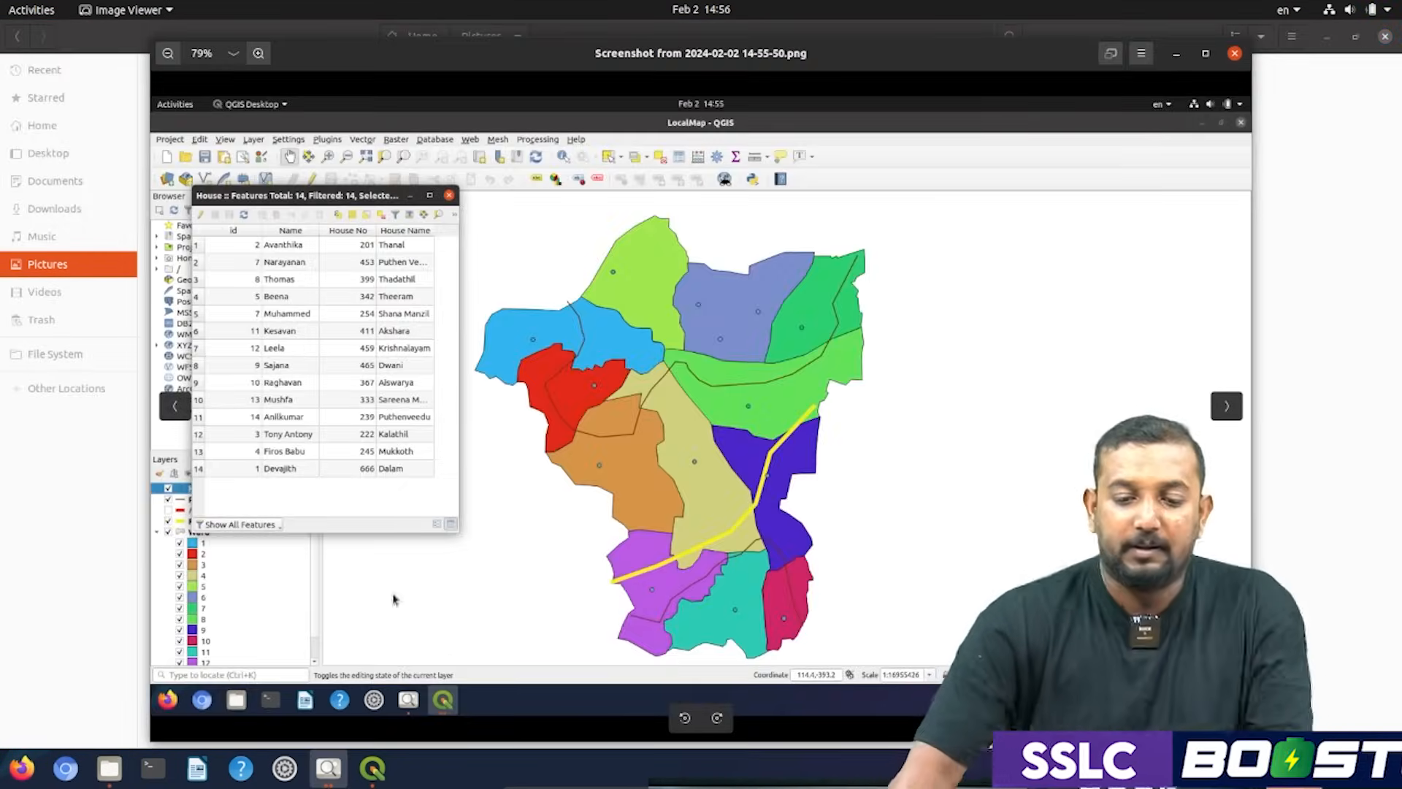
click(1235, 53)
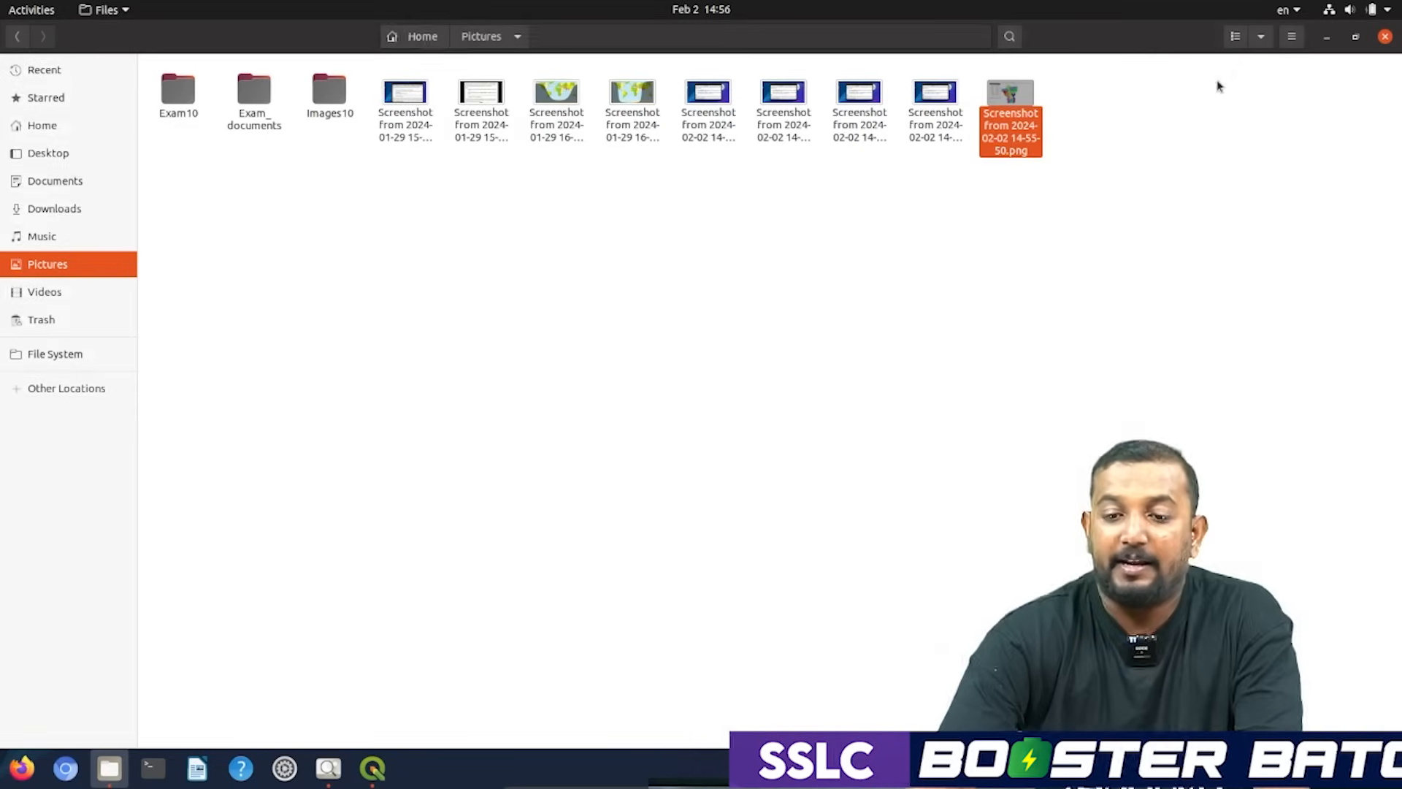
Copy the newest screenshot from the Pictures folder into the Exam10 folder in Home.
right_click(1012, 133)
click(1047, 201)
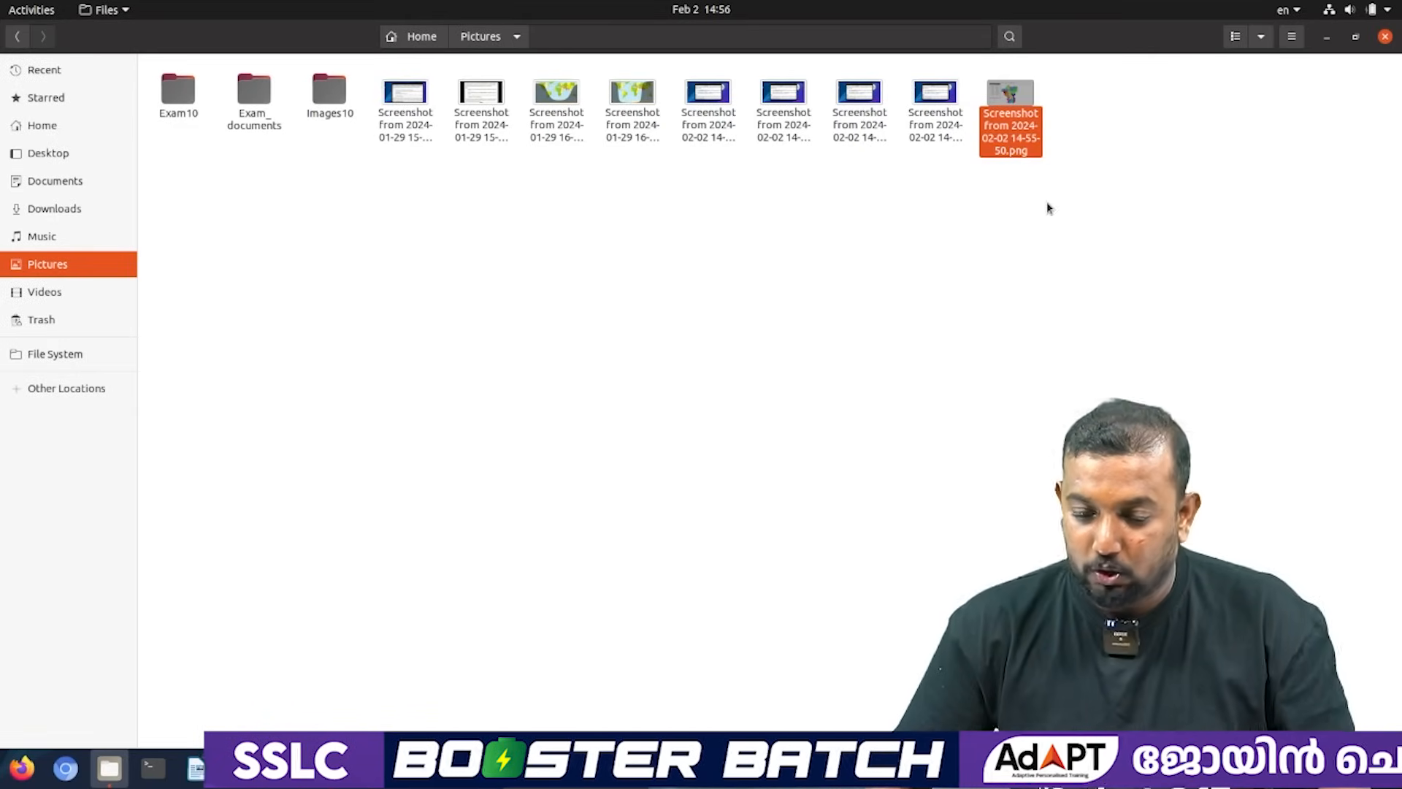
click(9, 39)
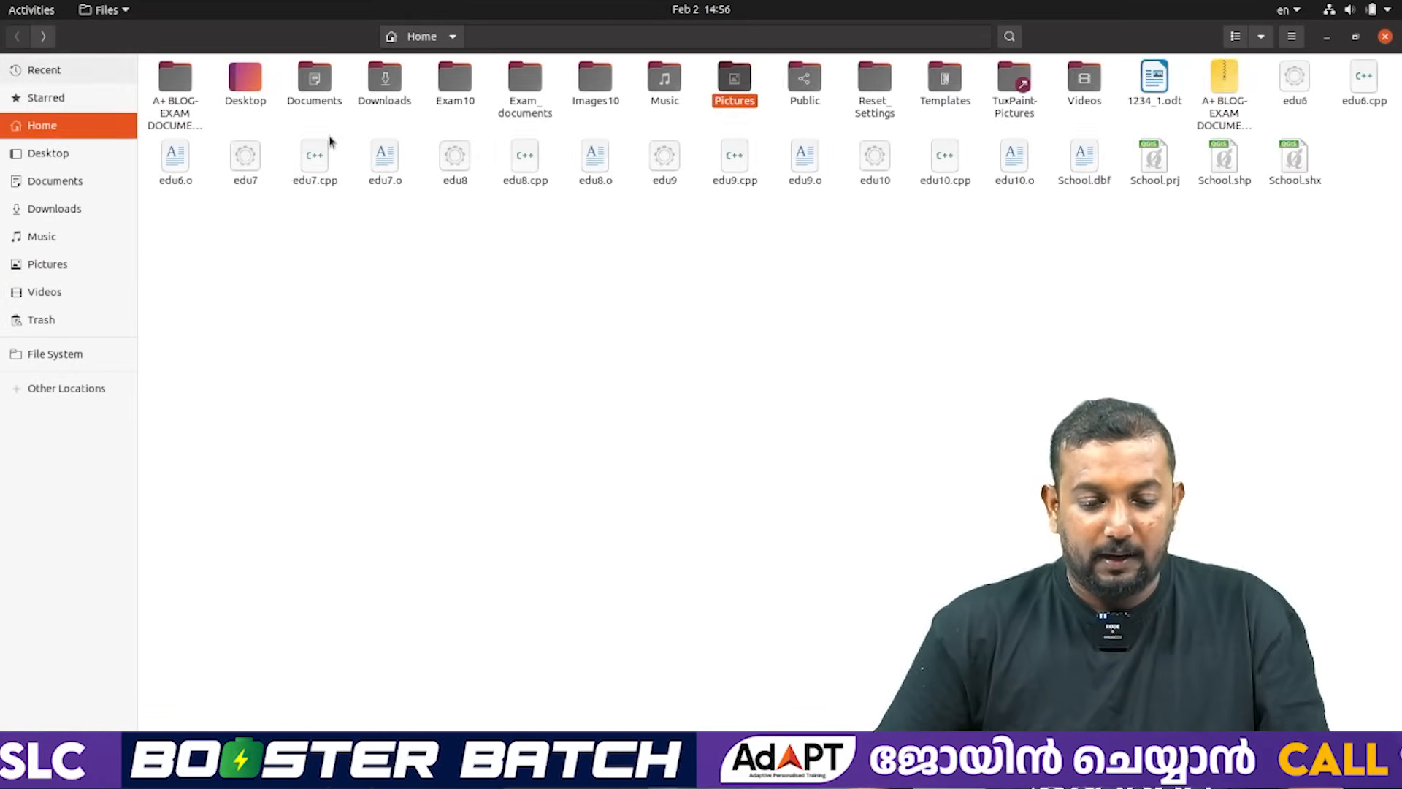
double_click(458, 86)
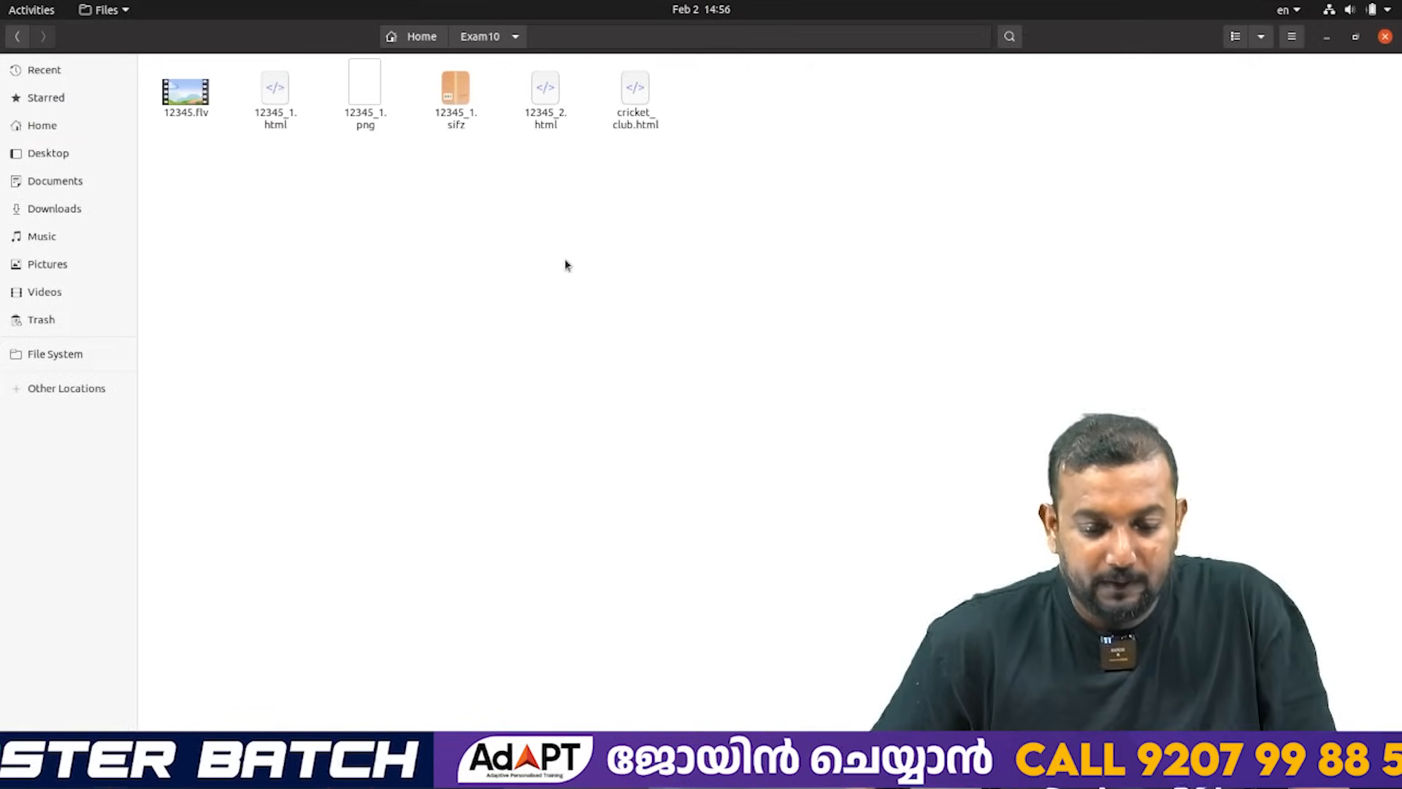
key(ctrl+v)
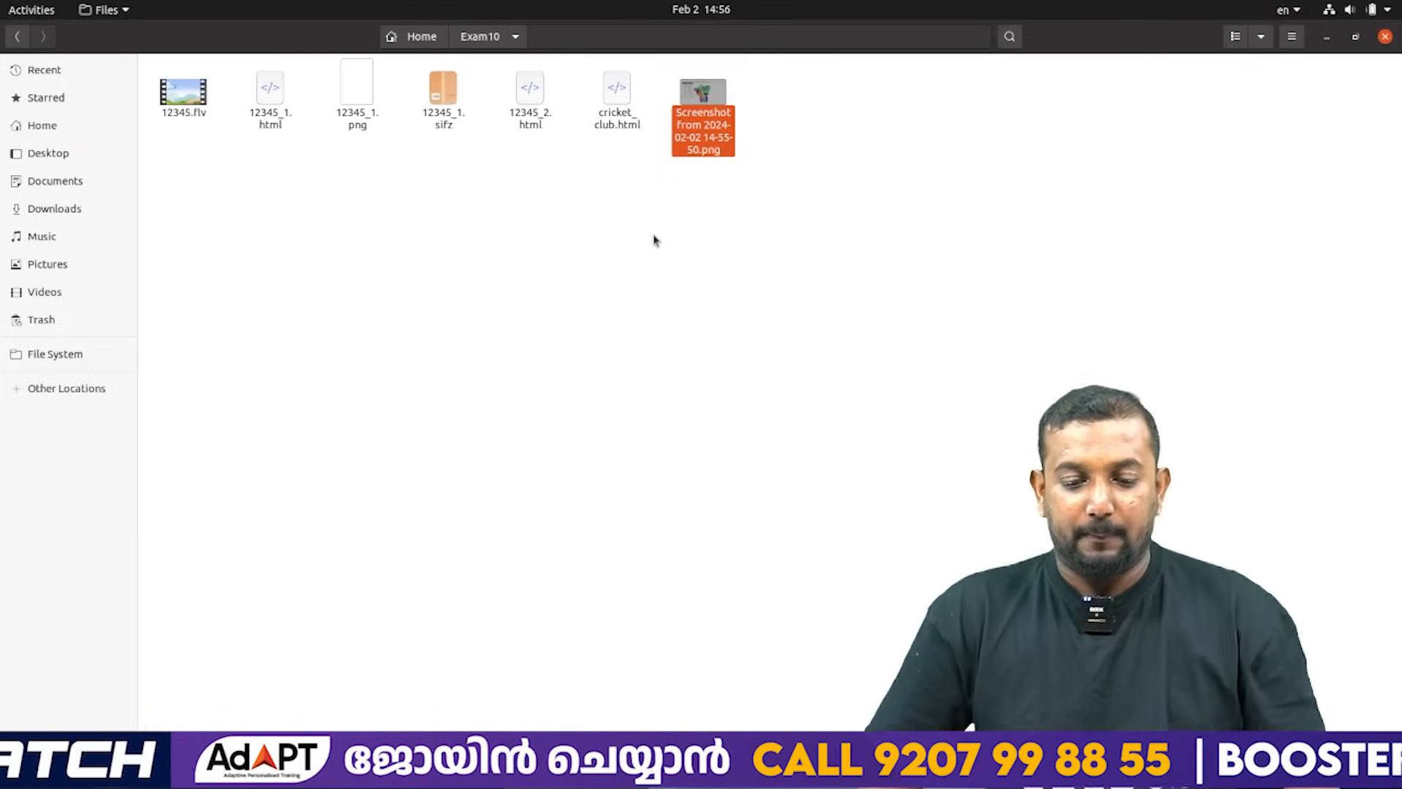
click(671, 233)
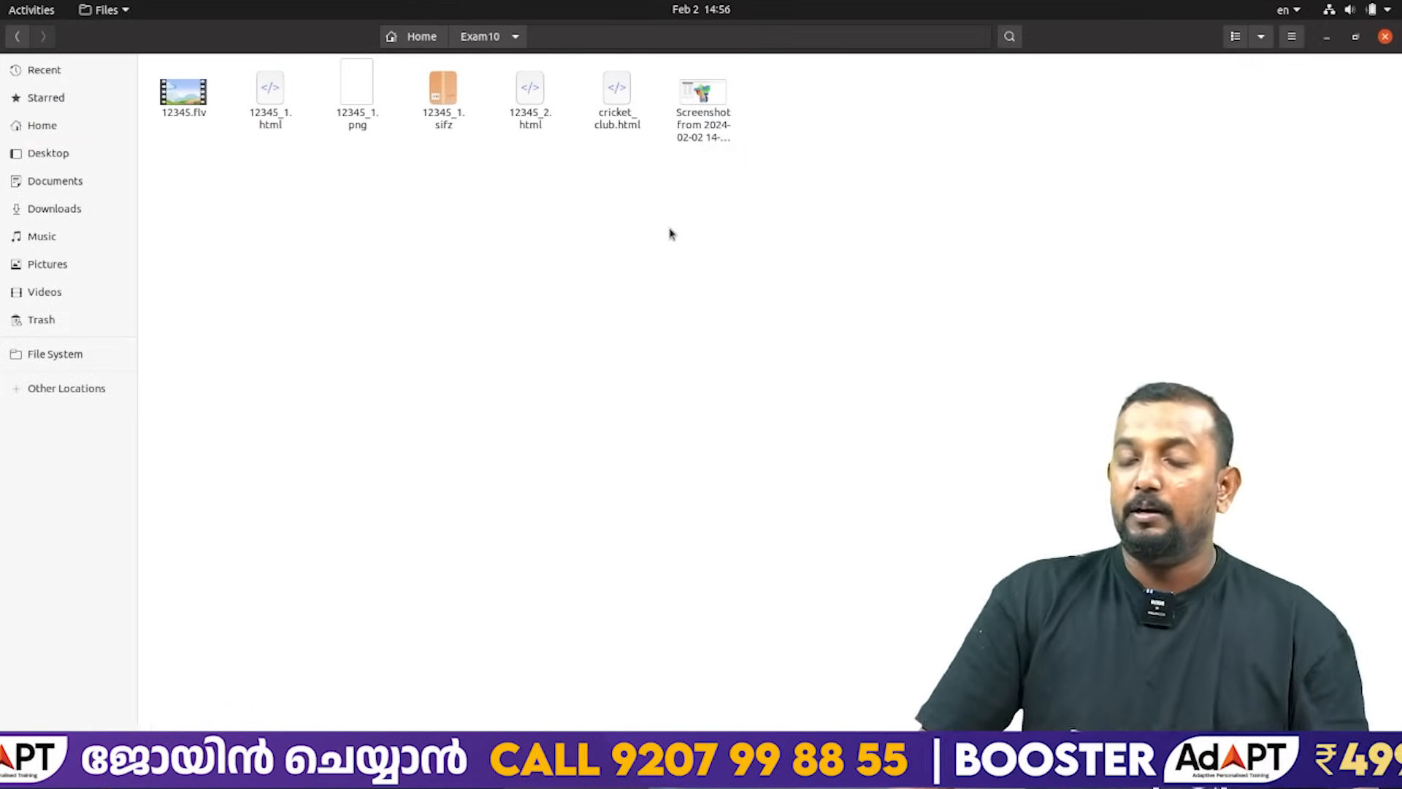
right_click(671, 234)
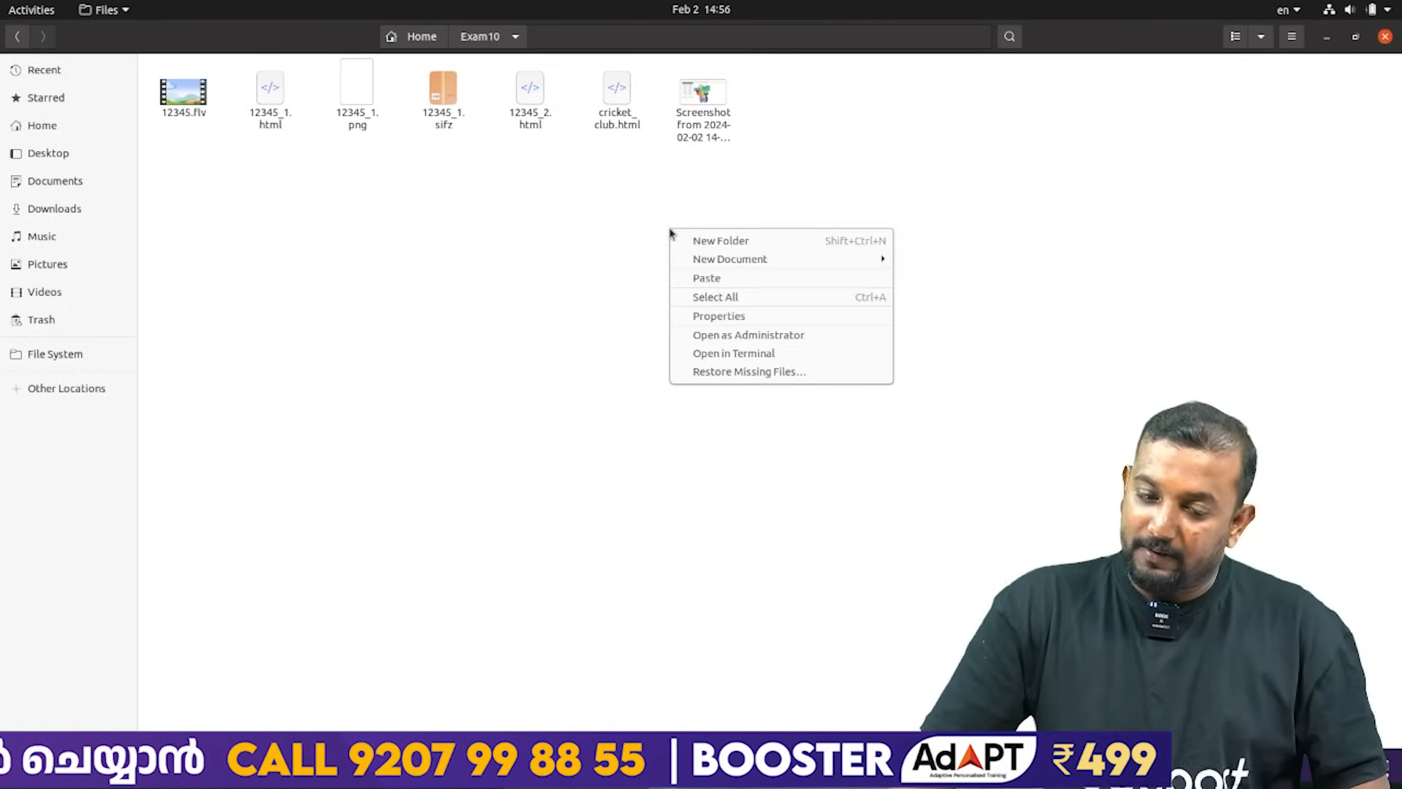
click(699, 129)
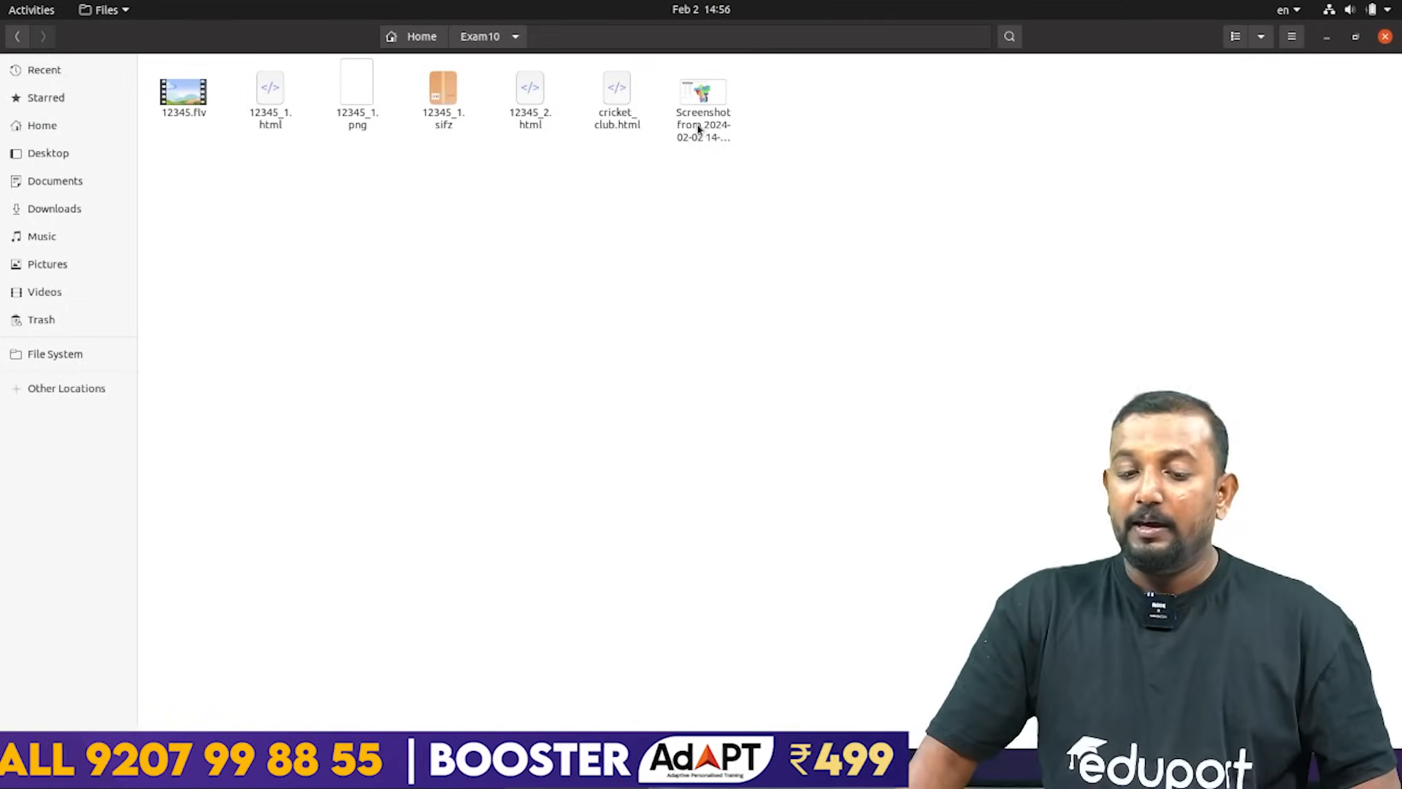
Rename the copied screenshot in the Exam10 folder to 12345_3.png.
click(699, 129)
right_click(699, 130)
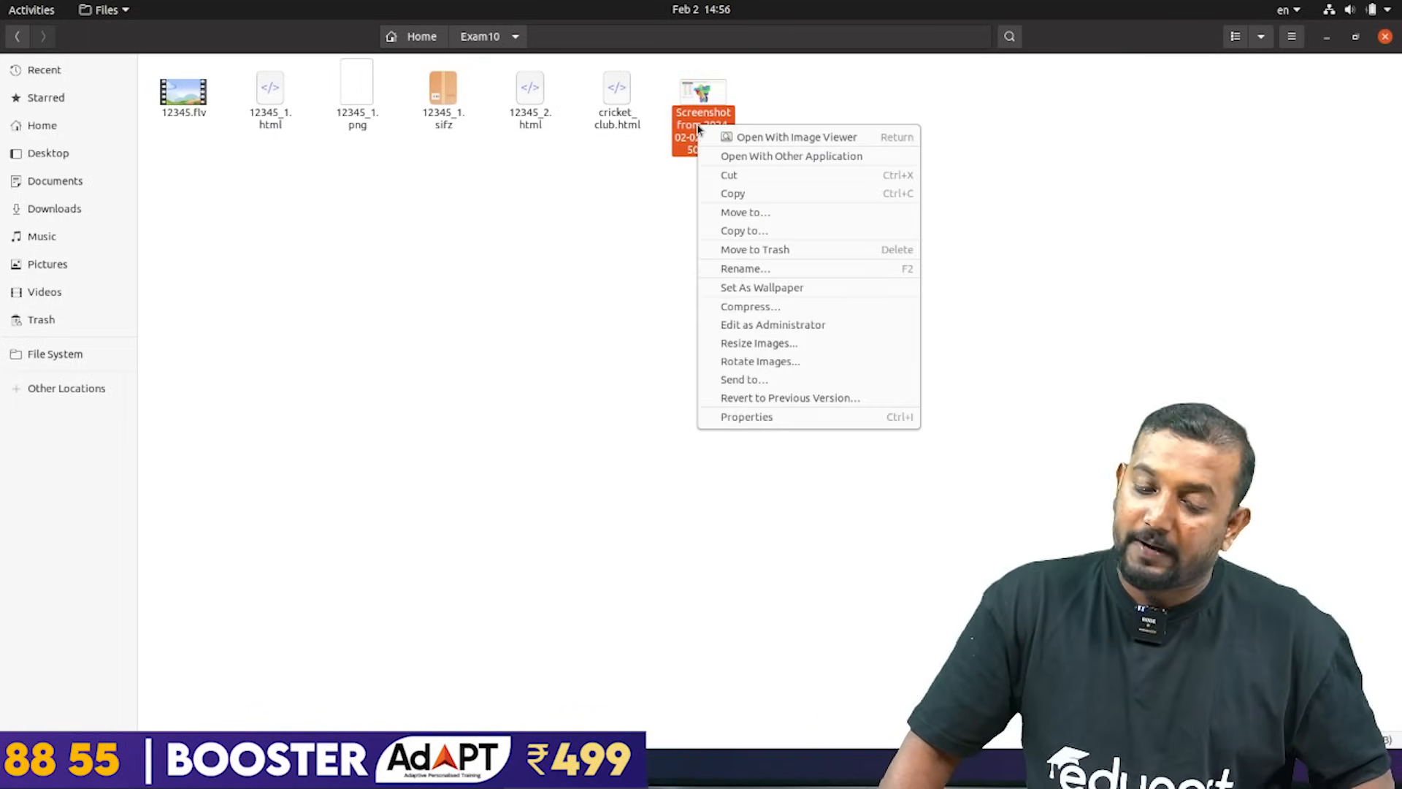
click(745, 268)
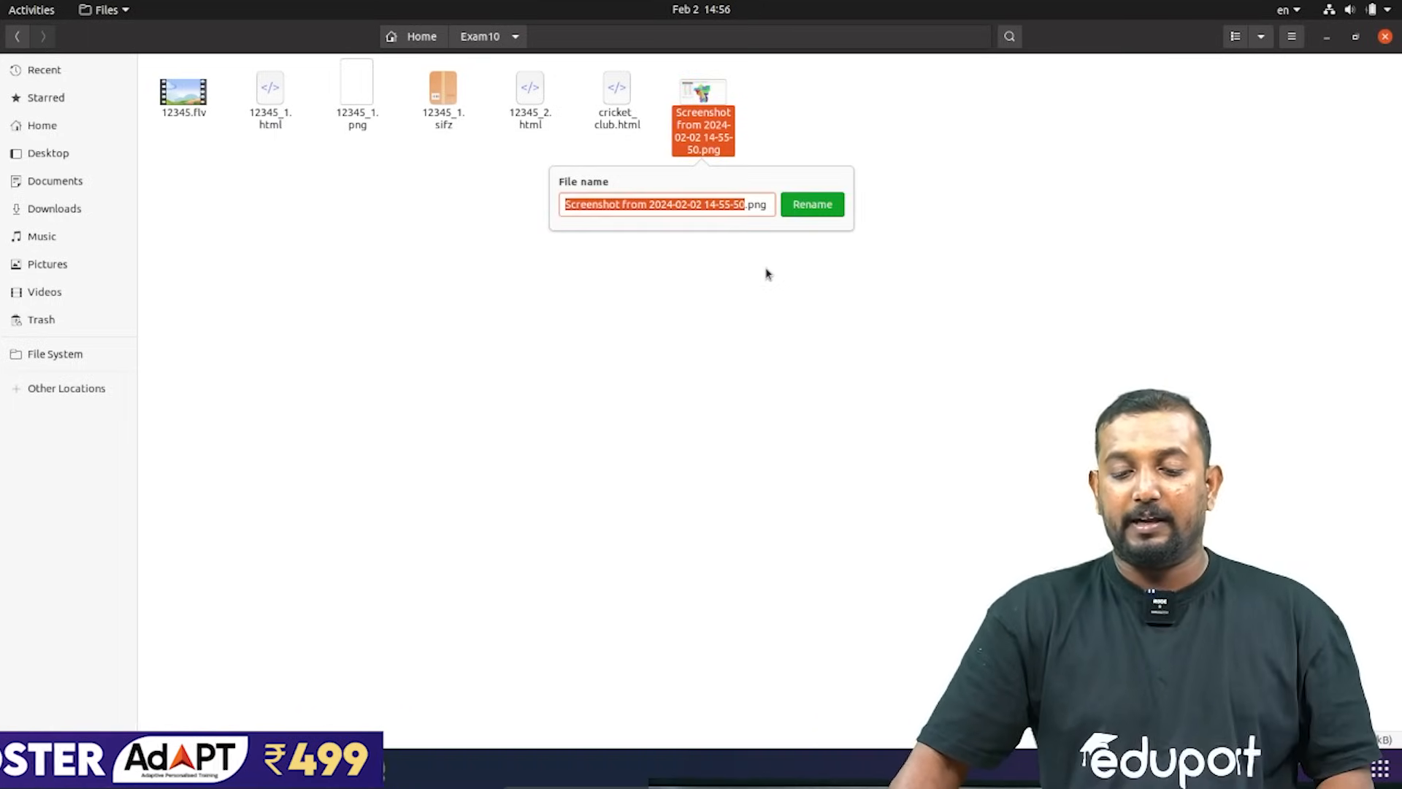
key(BackSpace)
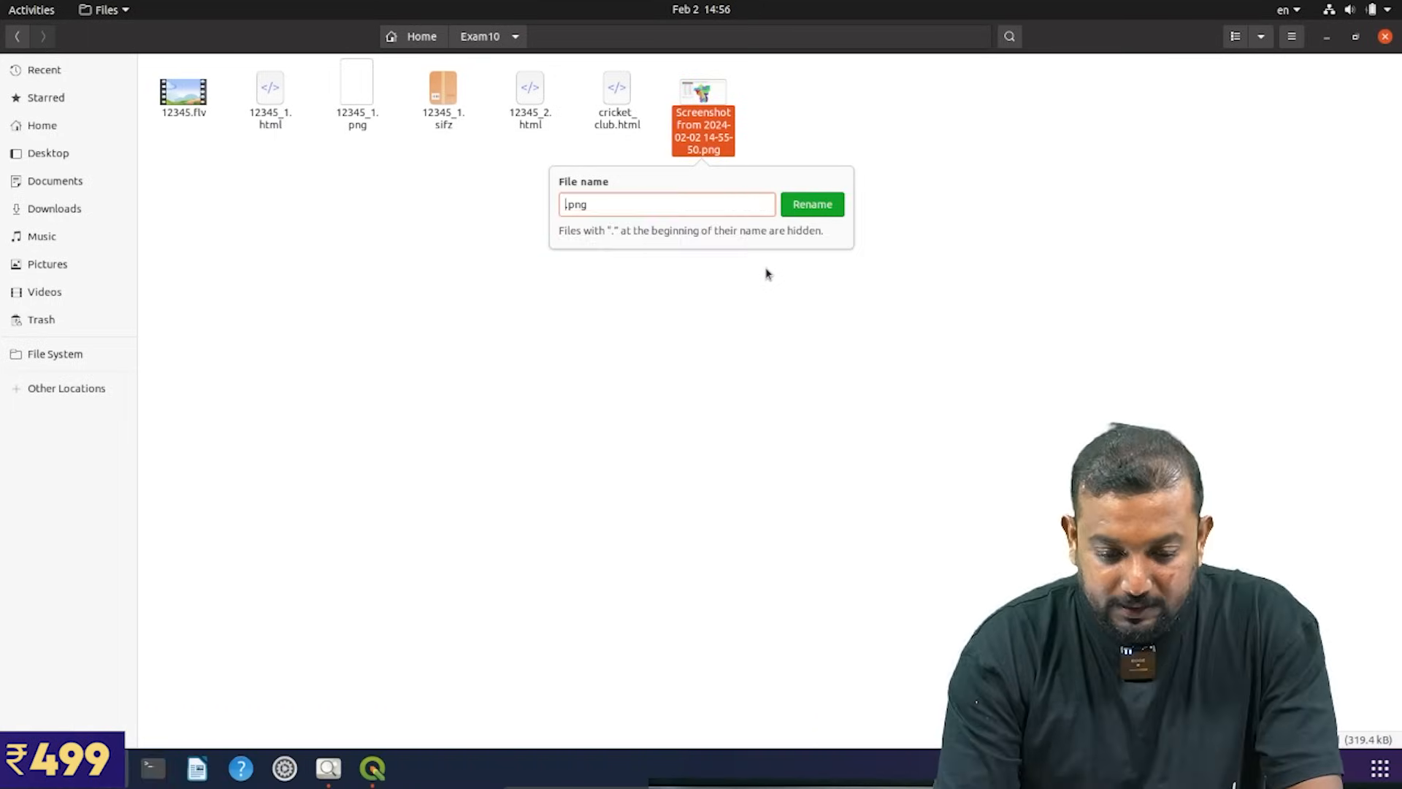
text(12345_)
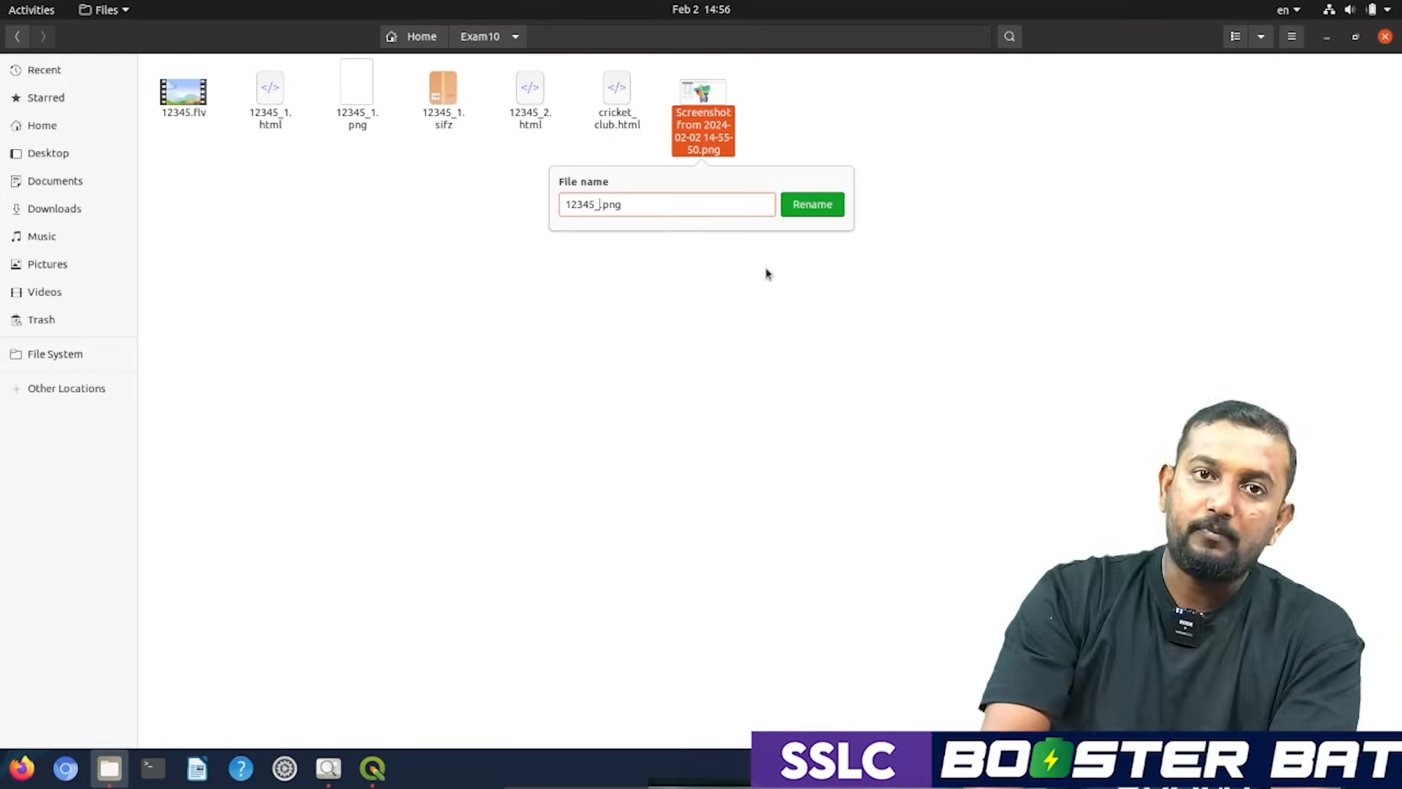
text(1)
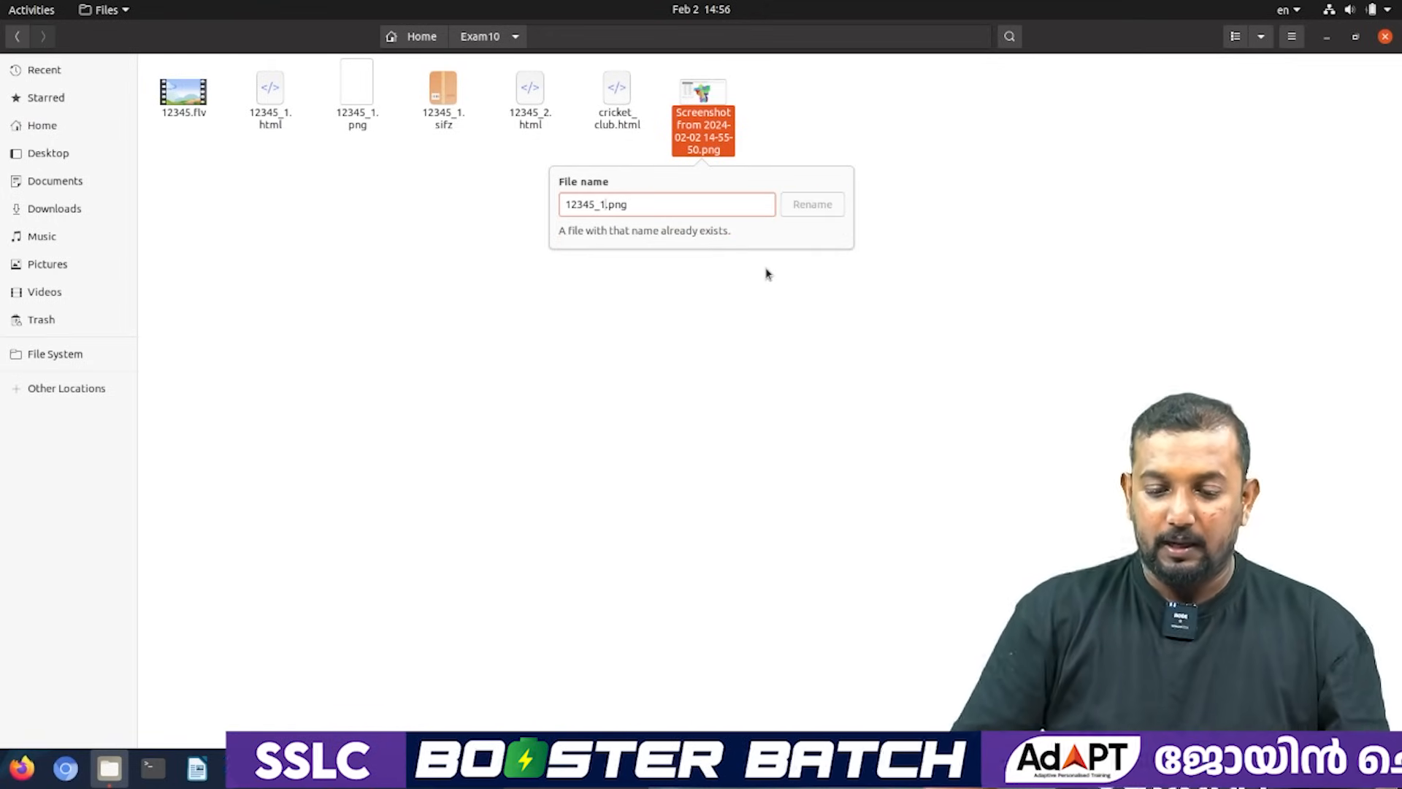
key(BackSpace)
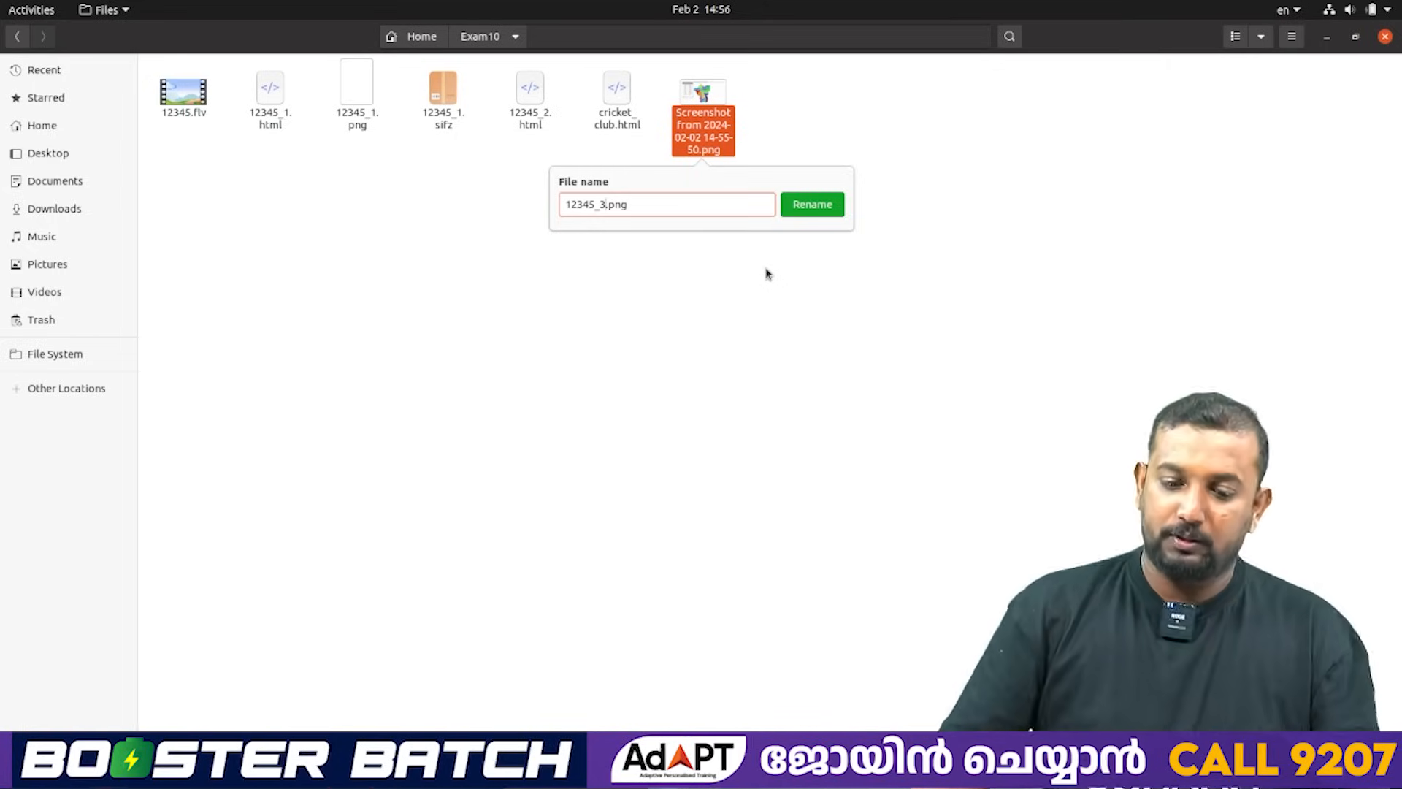
click(806, 209)
click(583, 221)
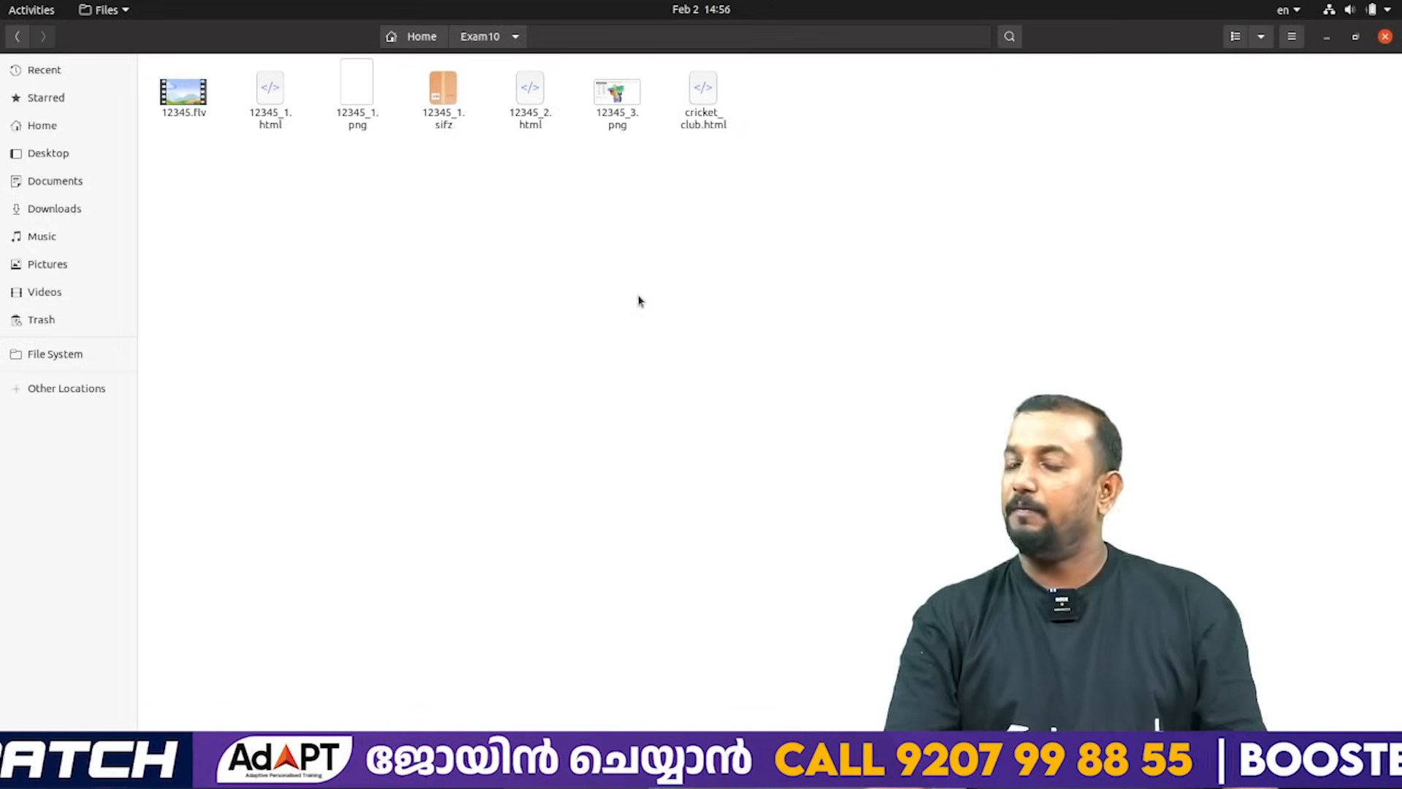
Close the file manager, the LocalMap project in QGIS and the QGIS 1.png task image.
click(1383, 38)
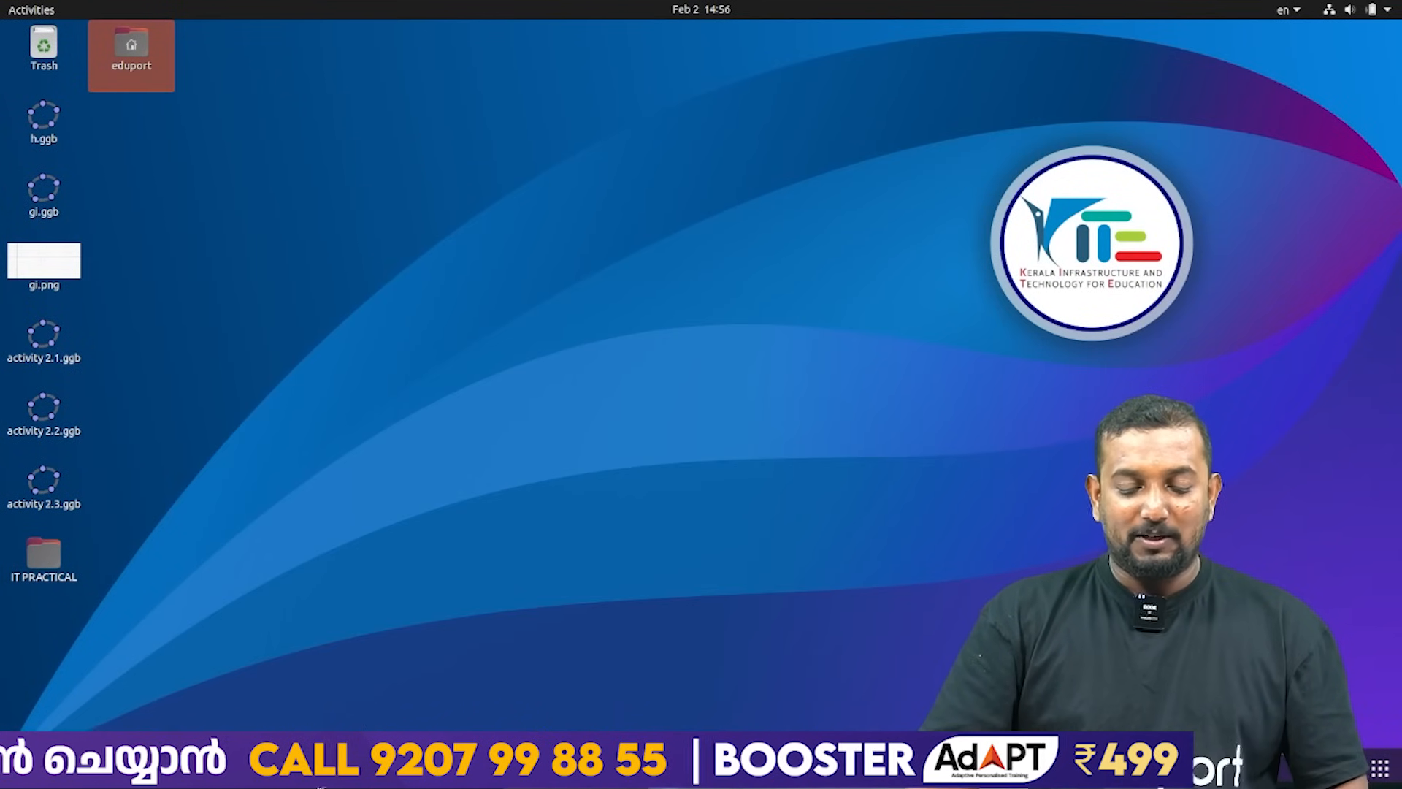
click(327, 770)
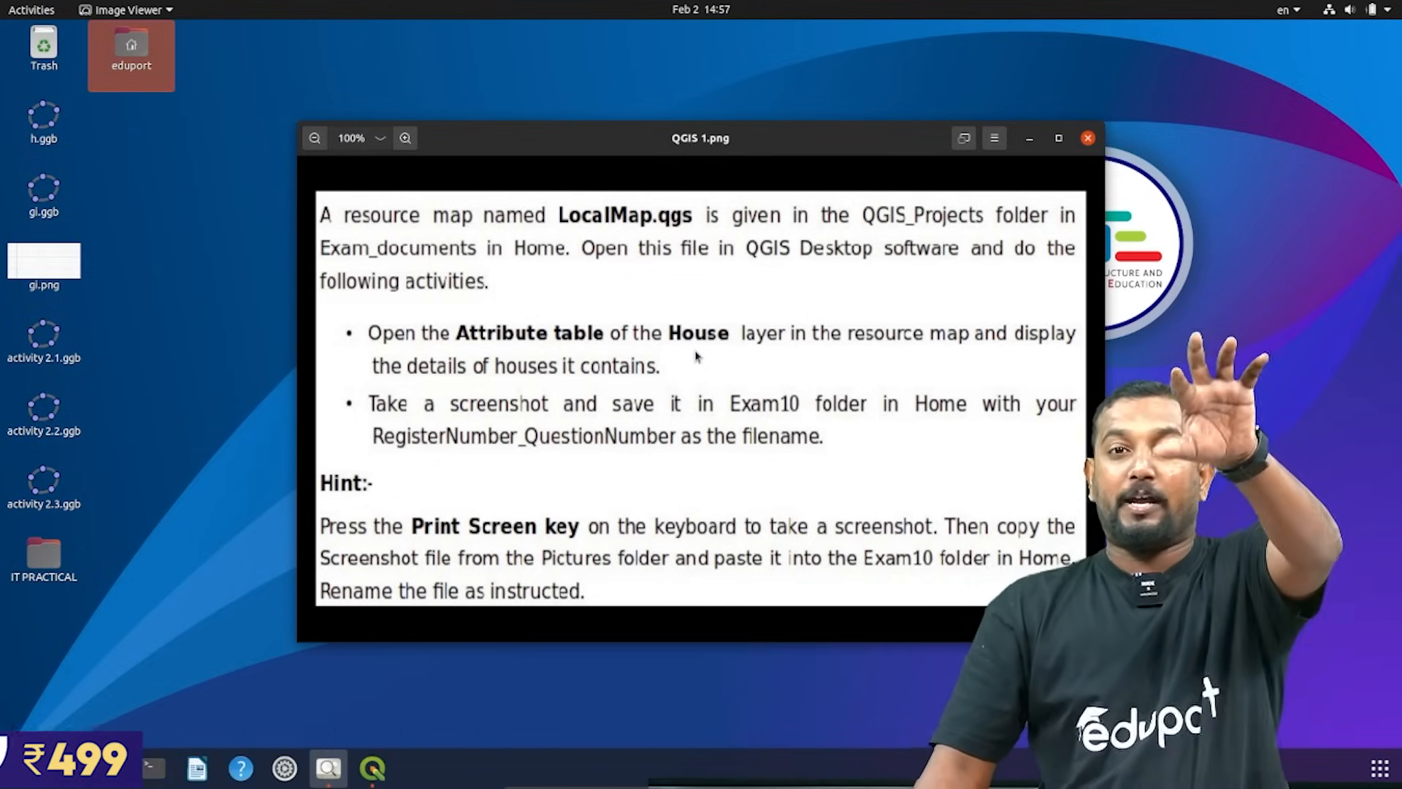
click(371, 768)
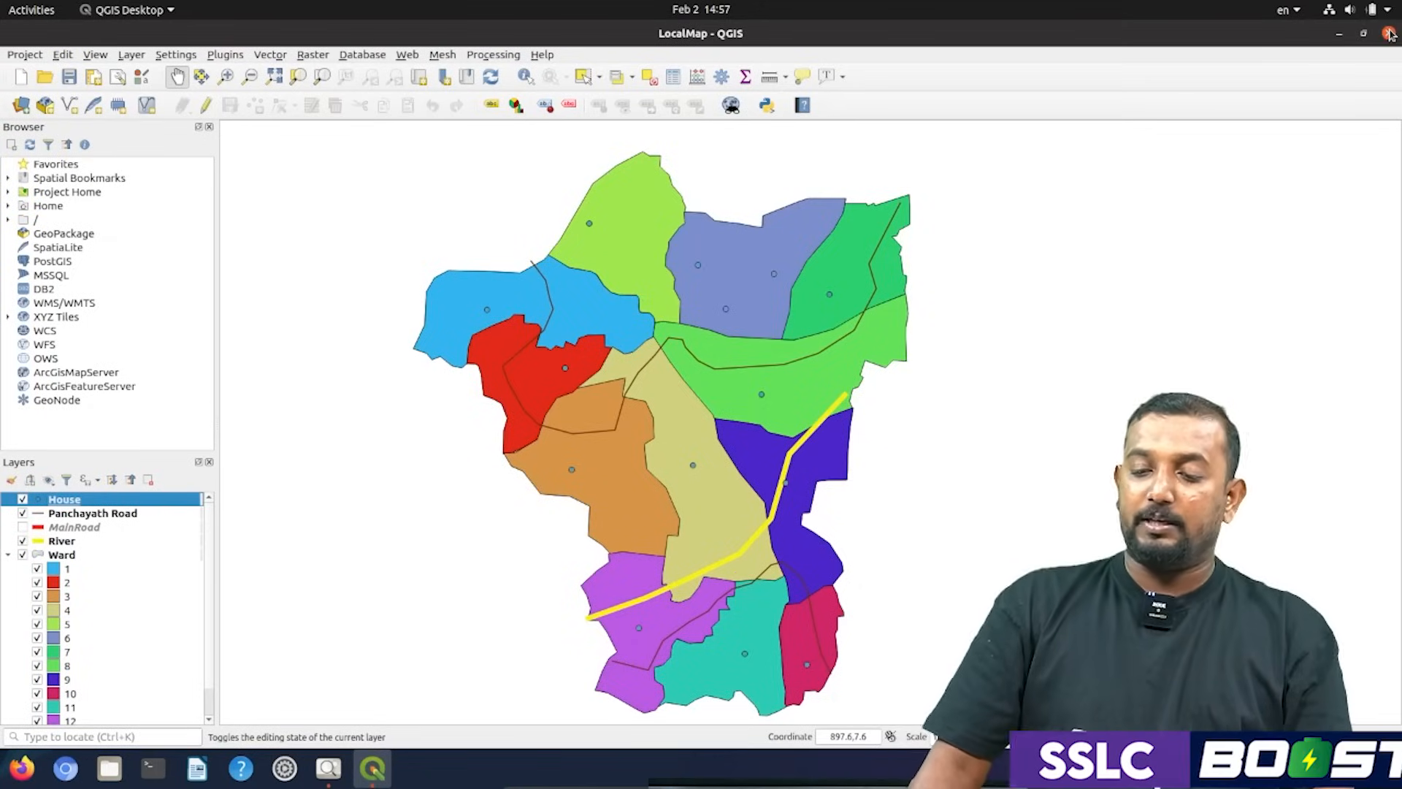
click(1388, 34)
click(1092, 142)
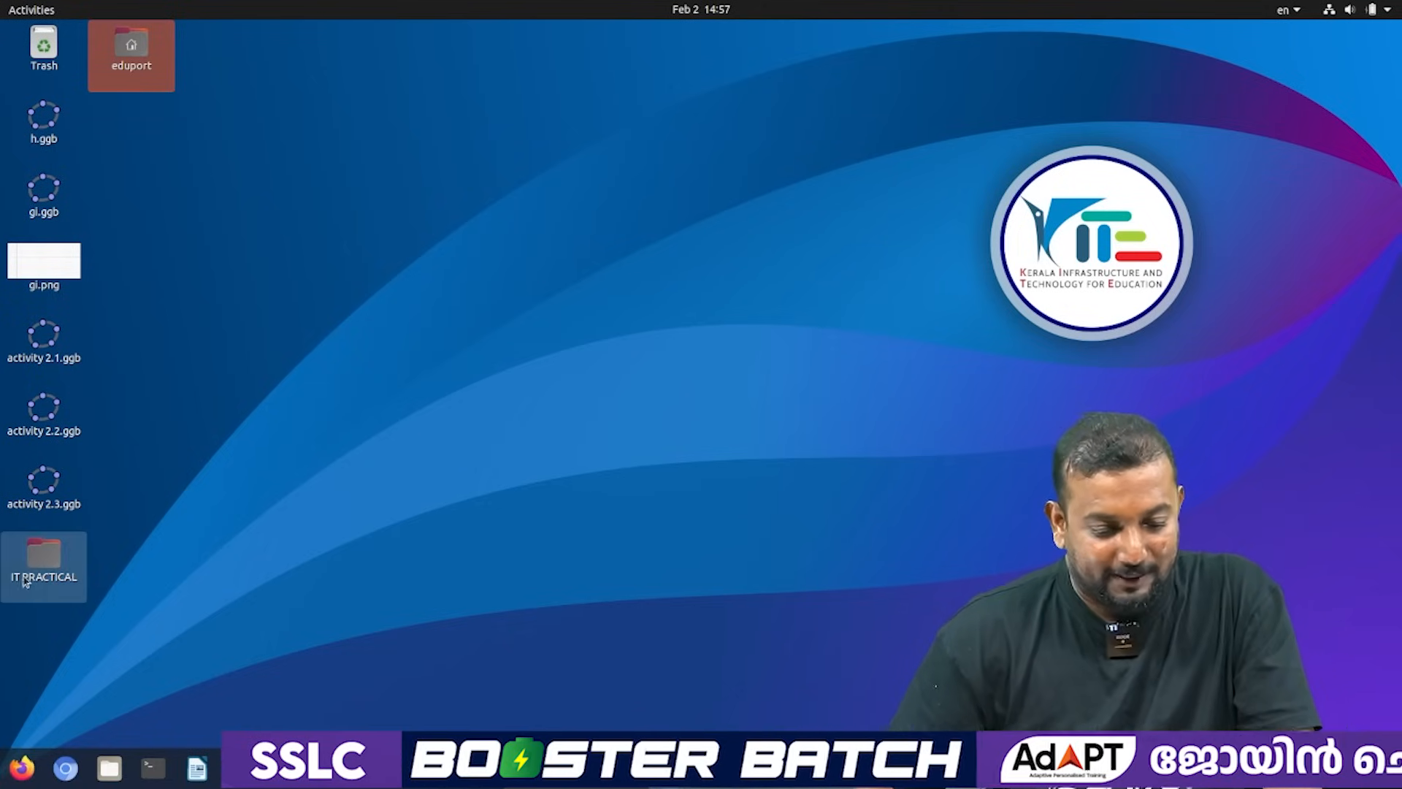
Open QGIS 2.png from the IT PRACTICAL folder on the Desktop, close the folder window and read the task instructions.
click(53, 580)
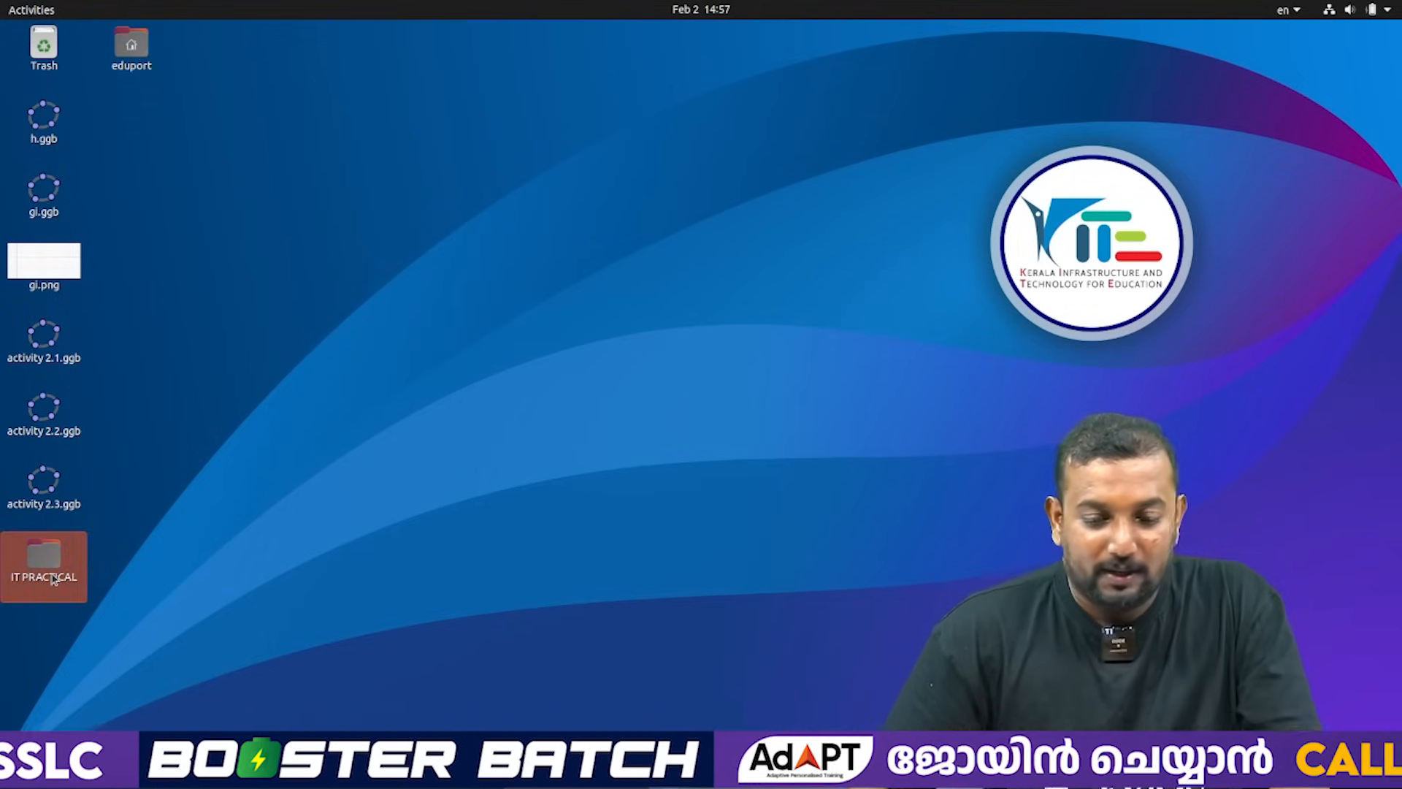
double_click(53, 579)
click(1220, 105)
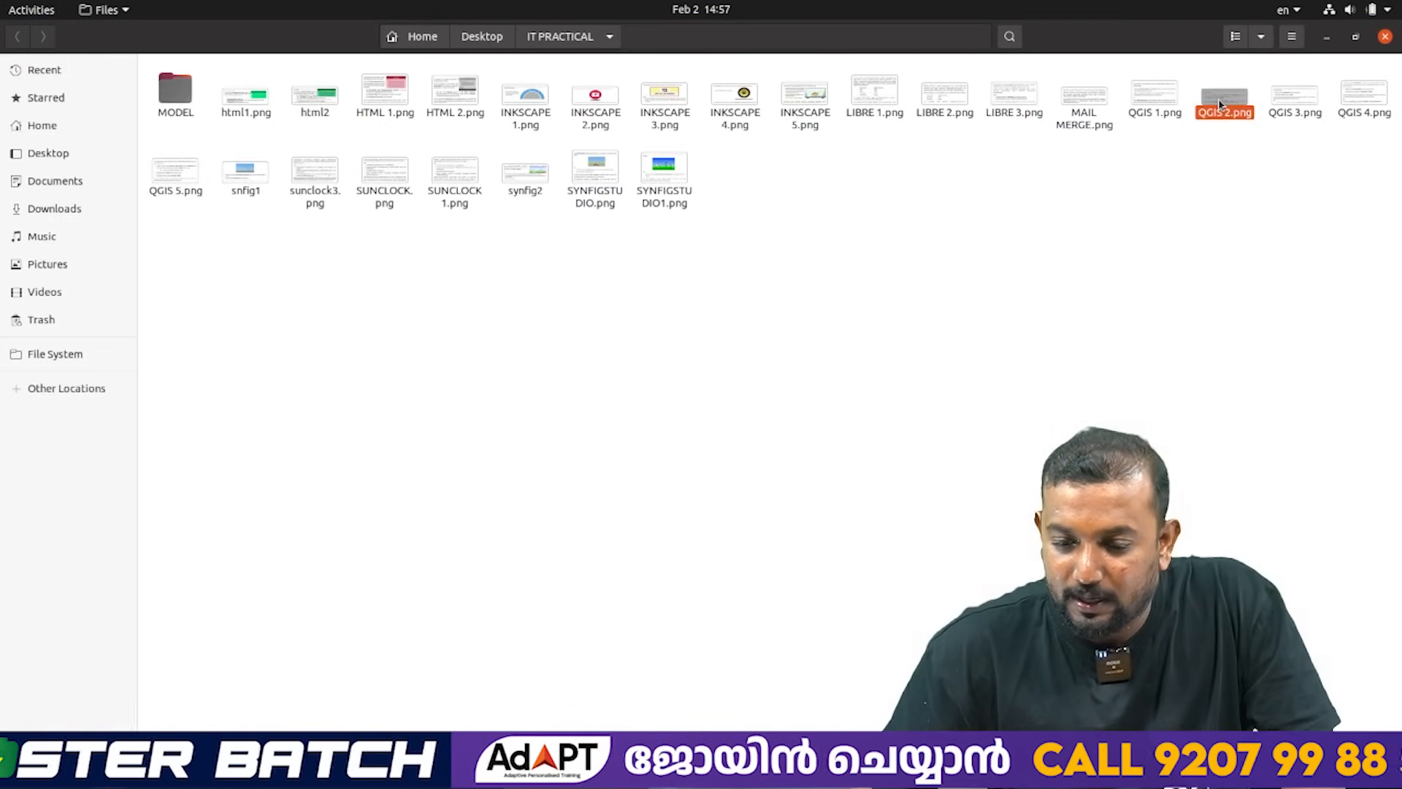
double_click(1220, 104)
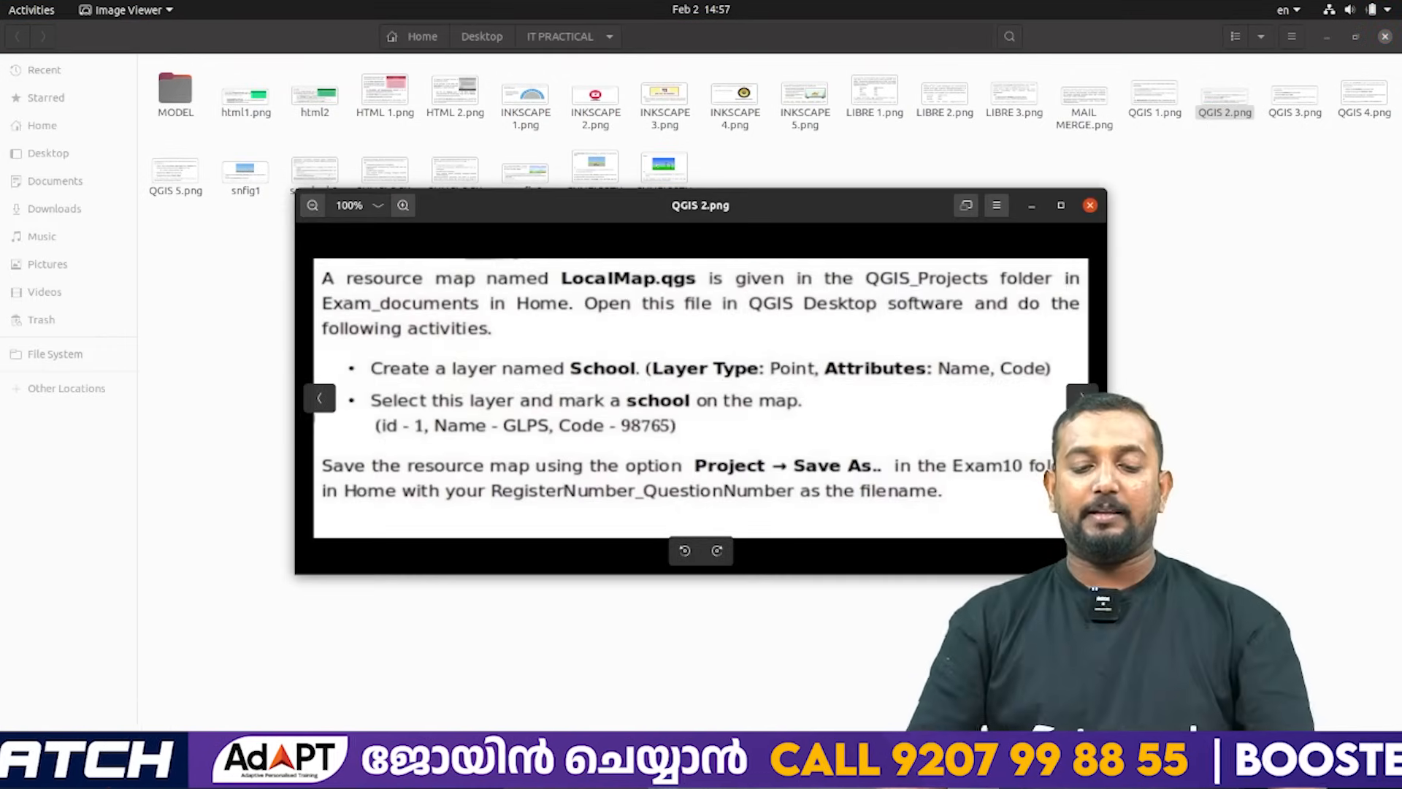
click(1385, 36)
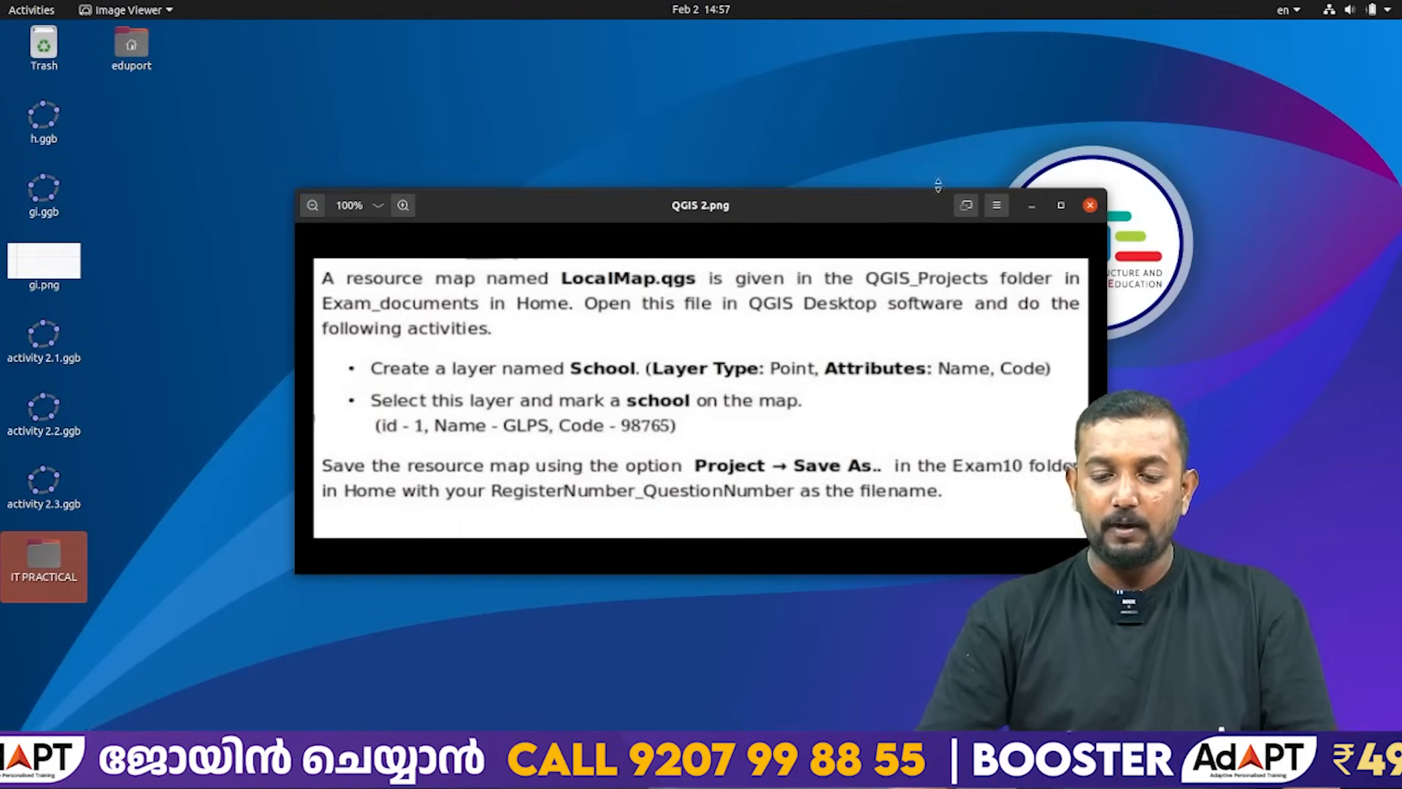
drag(903, 201, 671, 86)
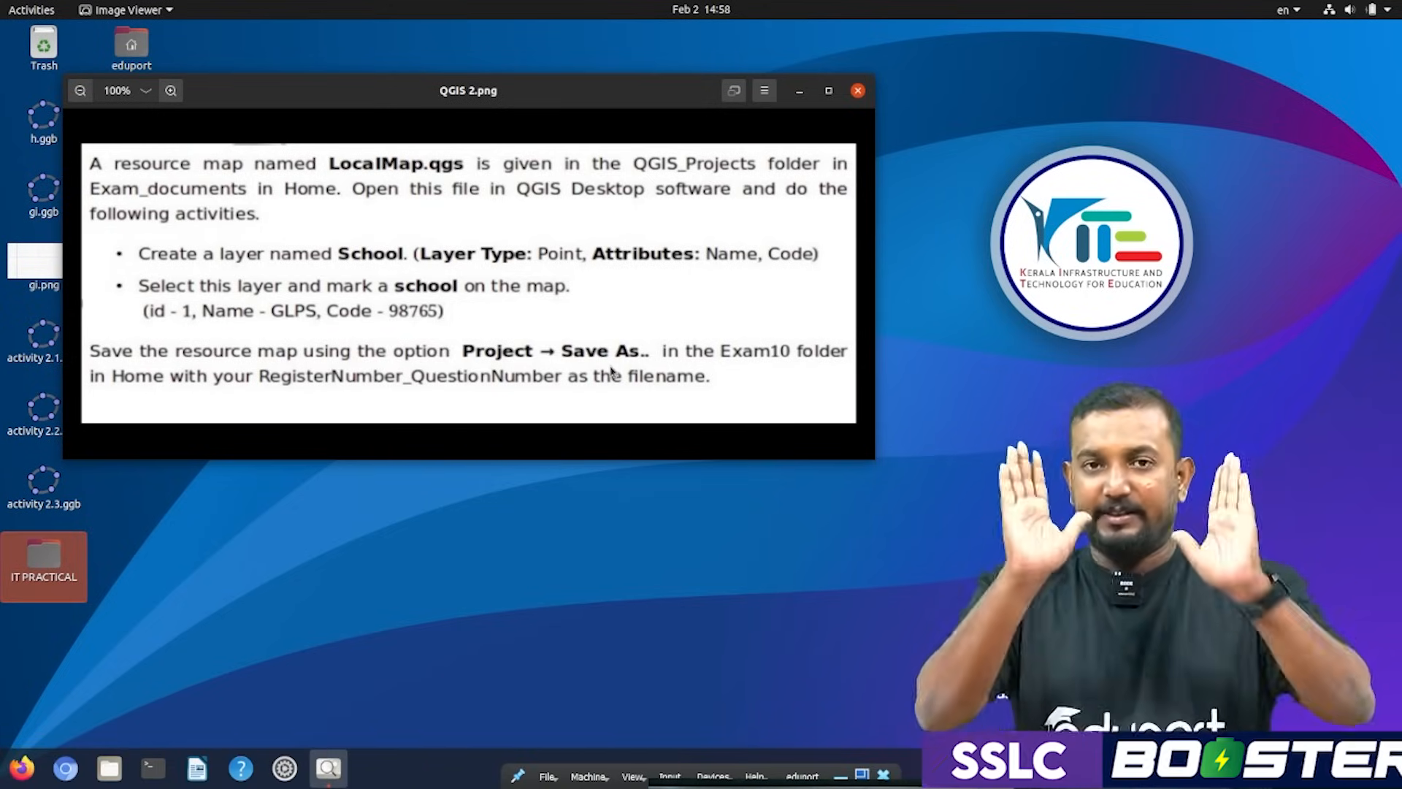
click(797, 97)
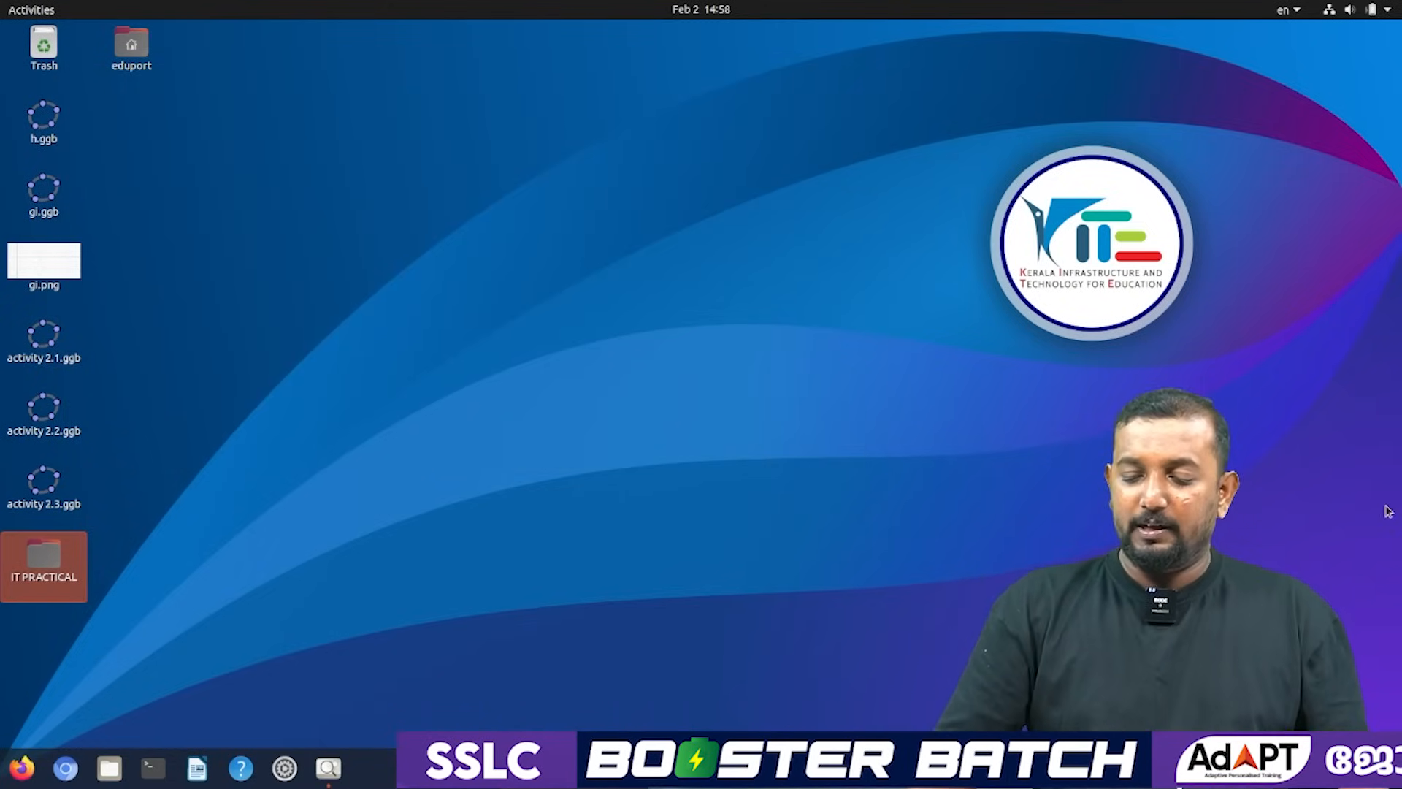
Launch QGIS Desktop and check in QGIS 2.png which project file the task requires.
click(1379, 768)
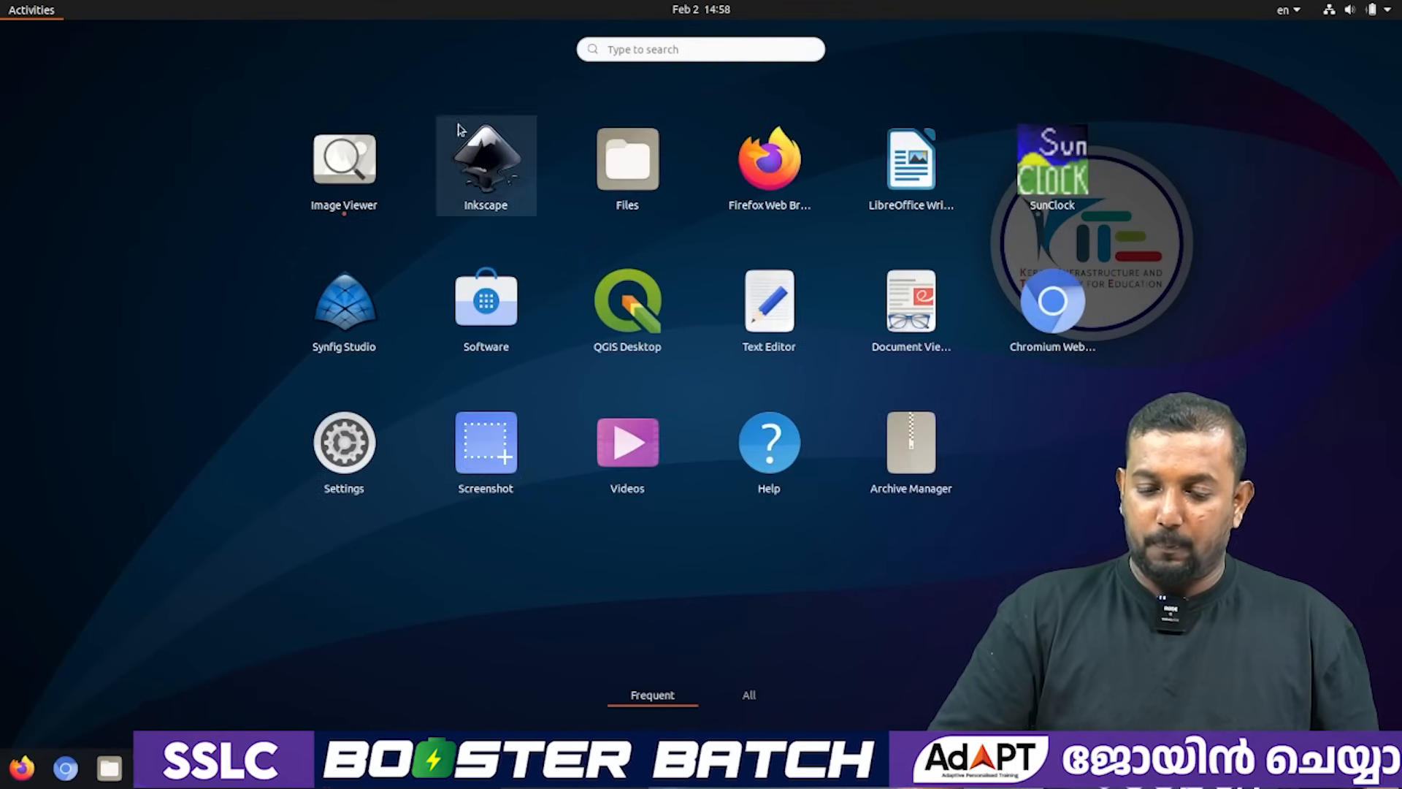
click(632, 284)
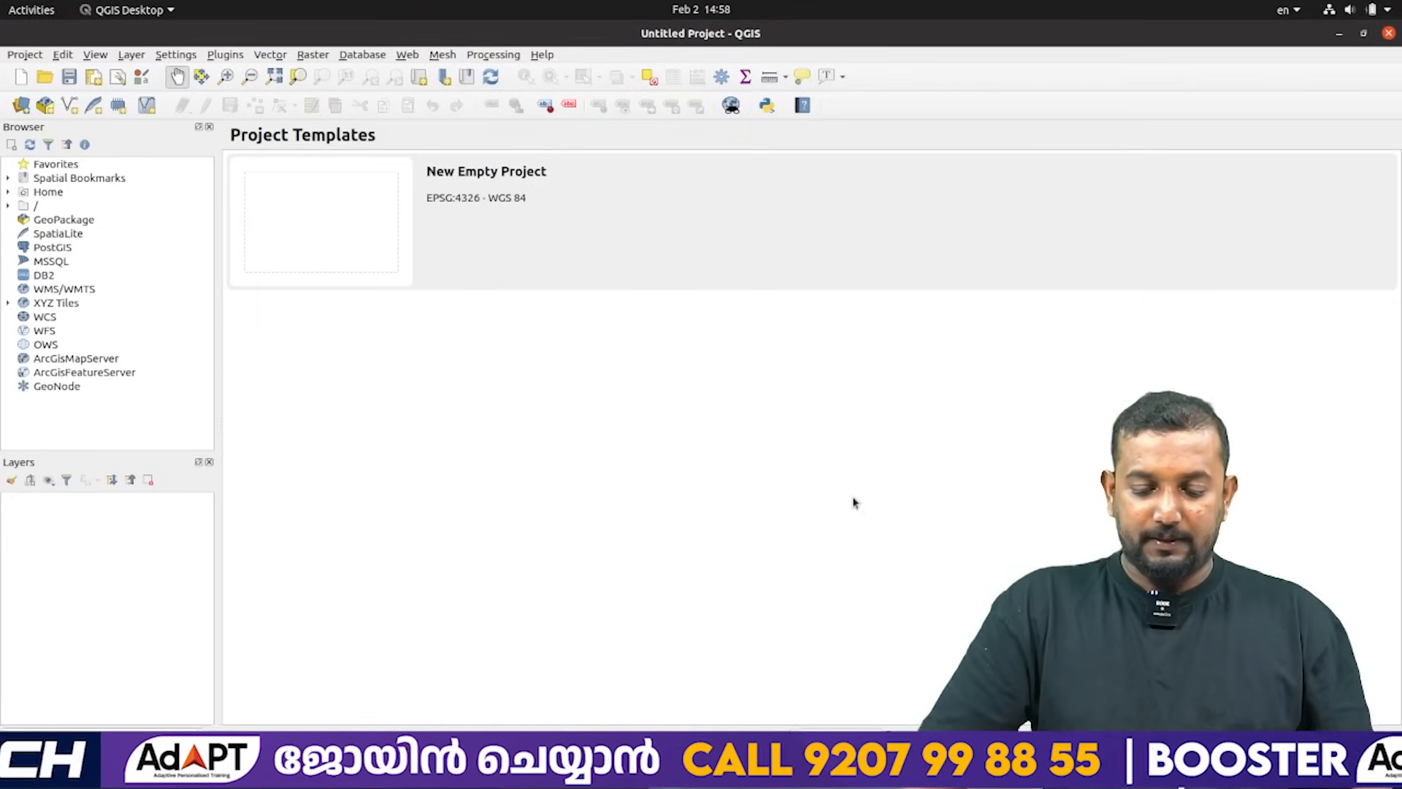
click(467, 763)
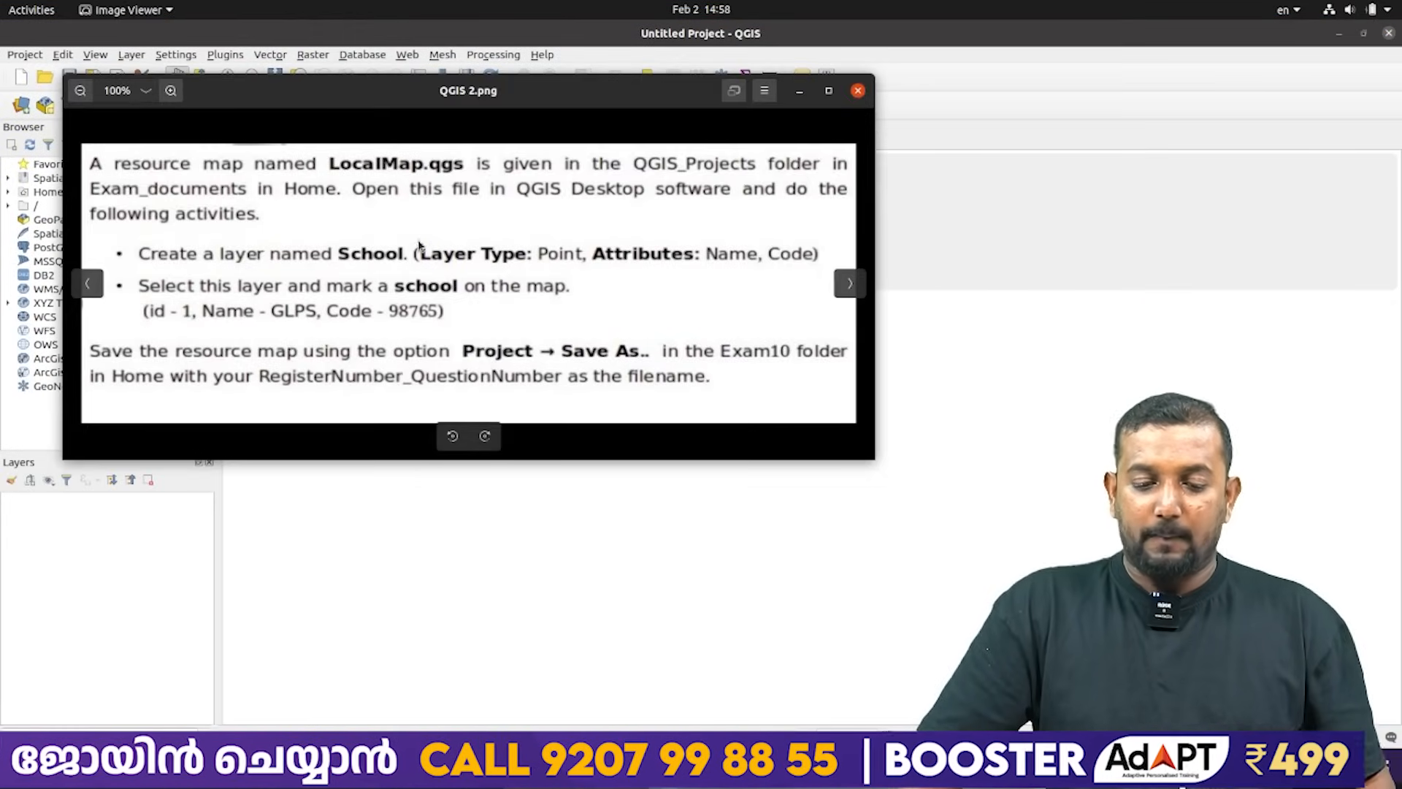
click(799, 91)
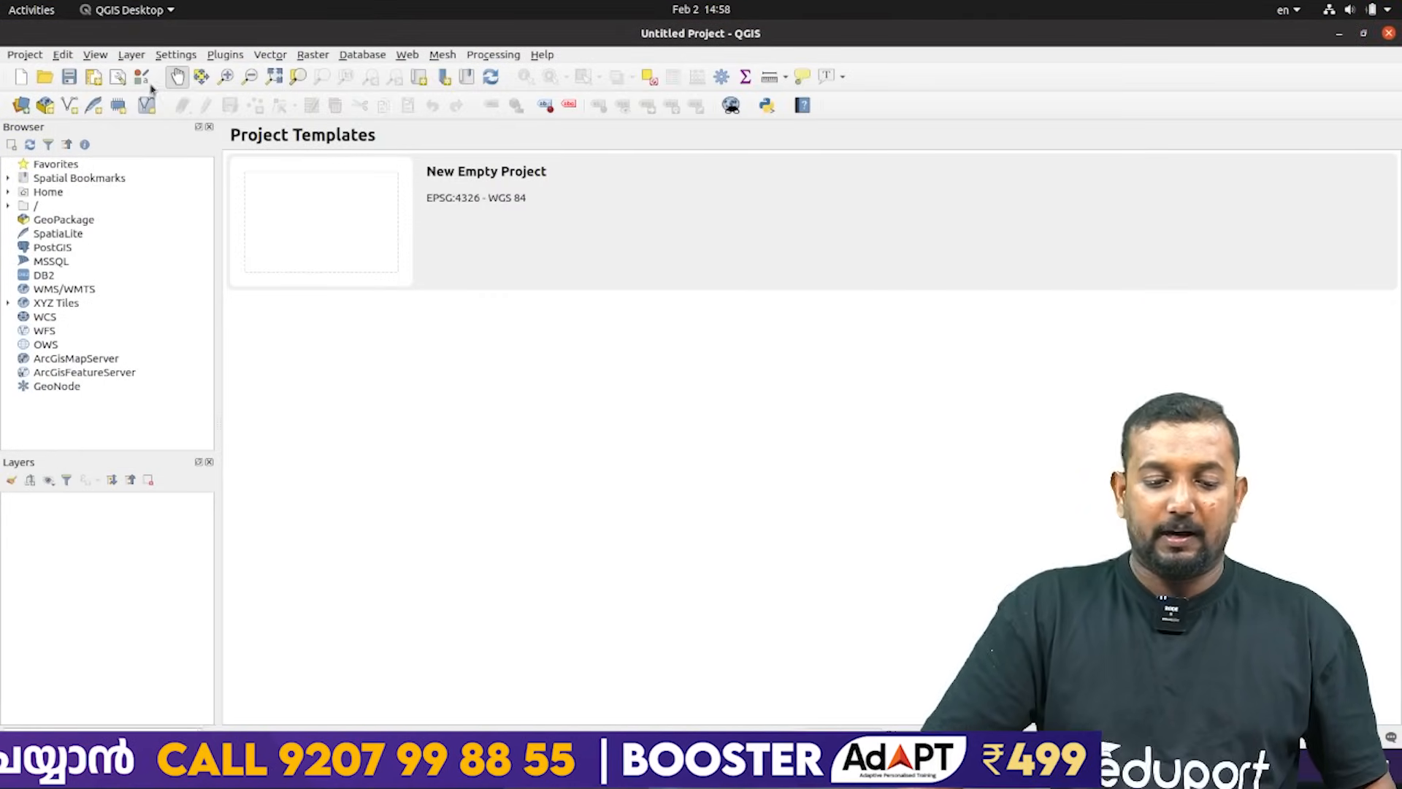
Open the LocalMap.qgs project from the QGIS_Projects folder in Exam_documents and dismiss the older-version notice.
click(14, 57)
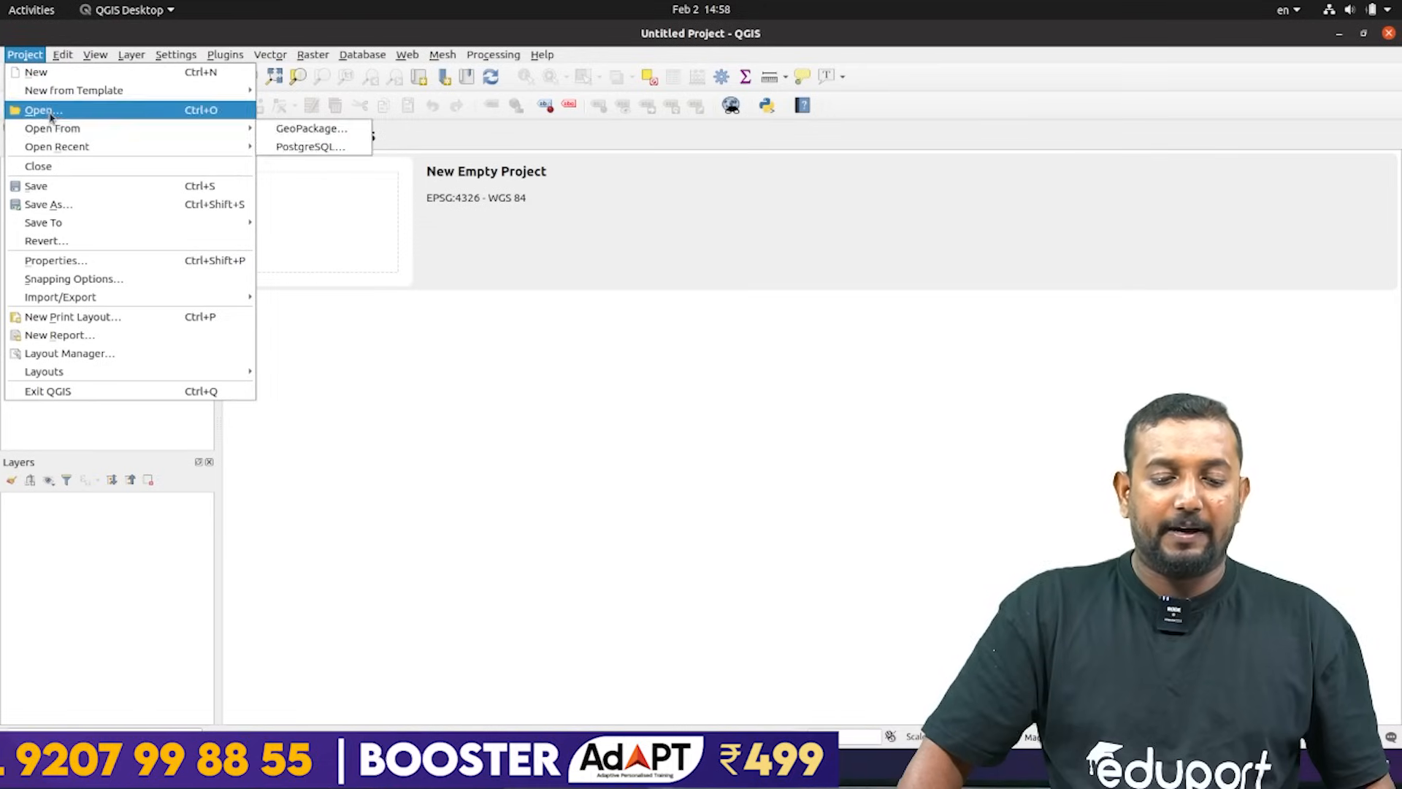
click(51, 113)
click(531, 83)
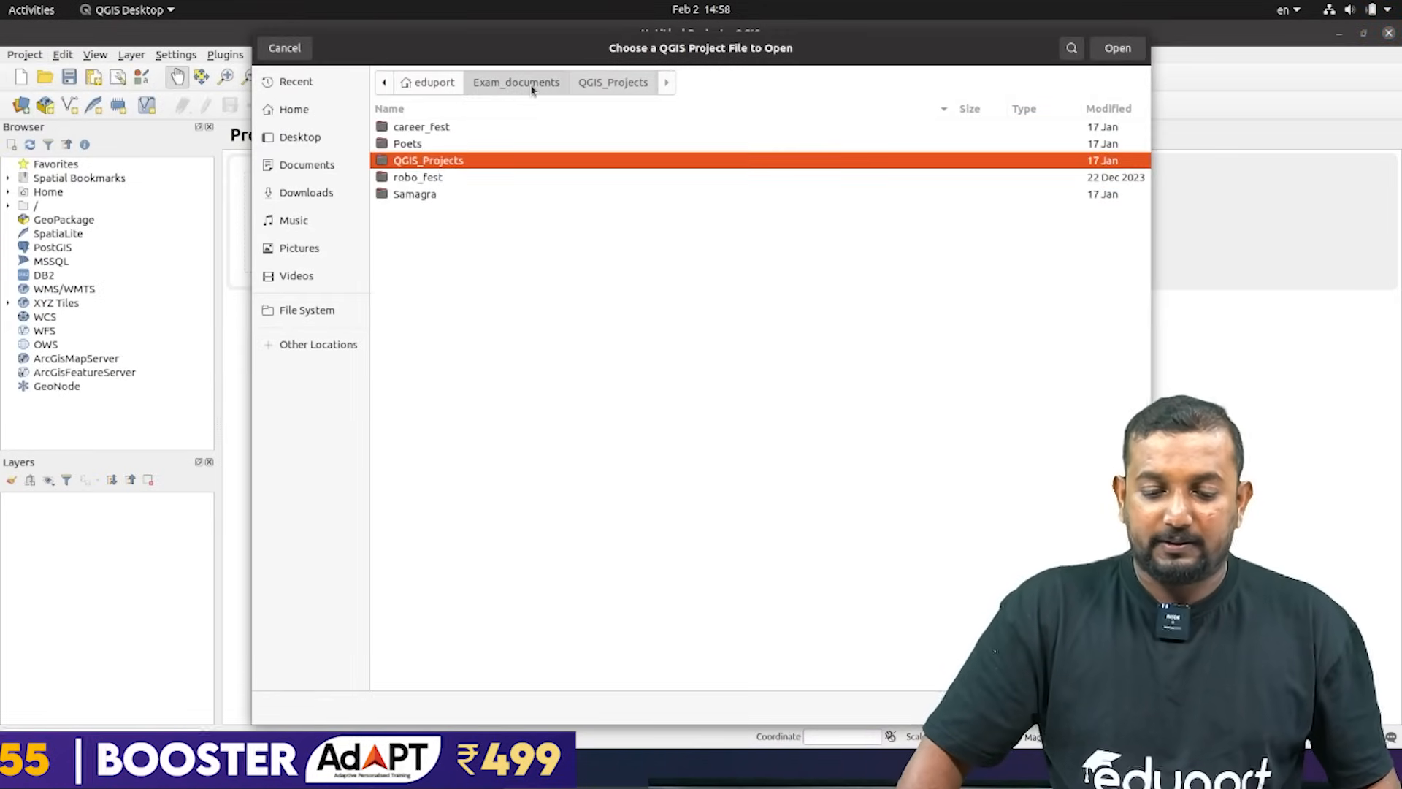
double_click(439, 168)
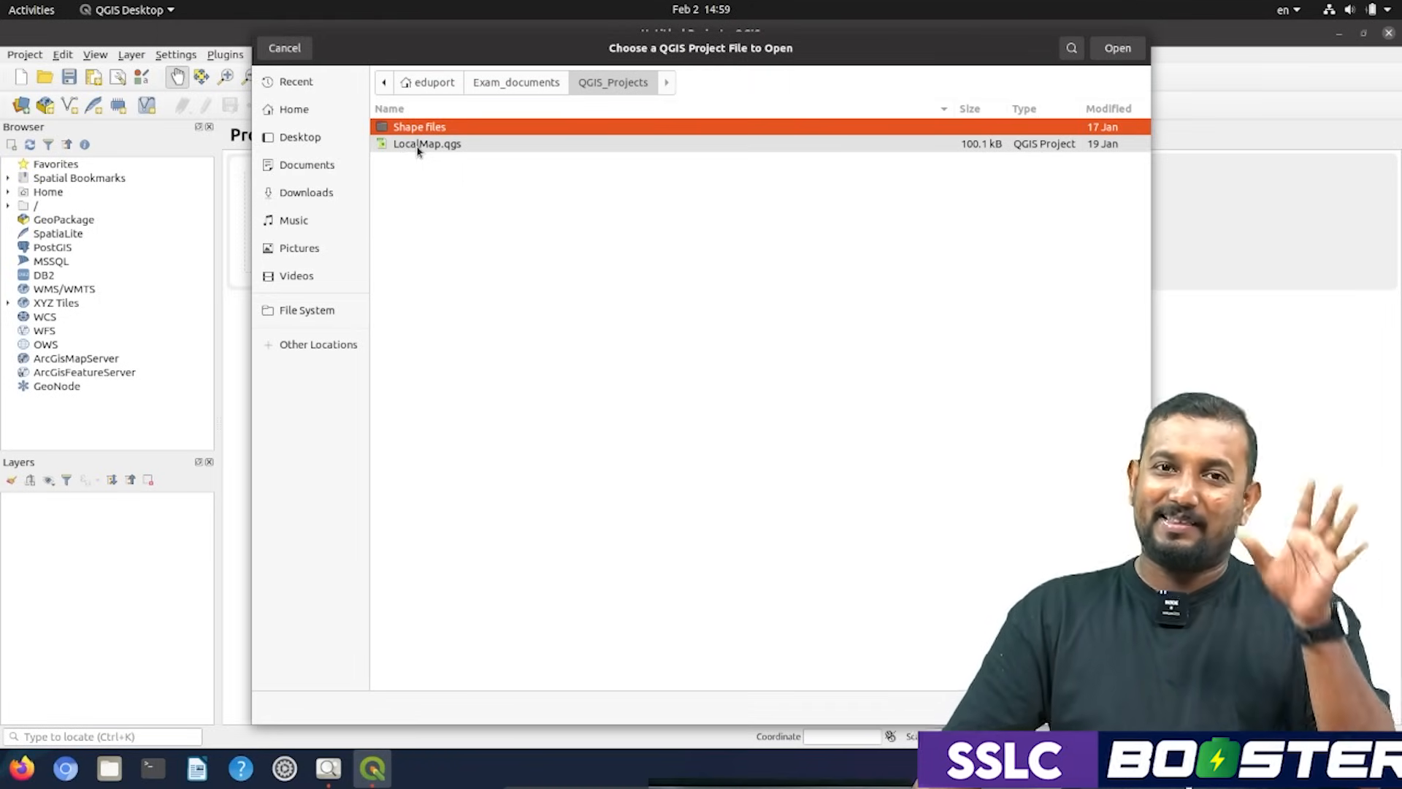
click(511, 82)
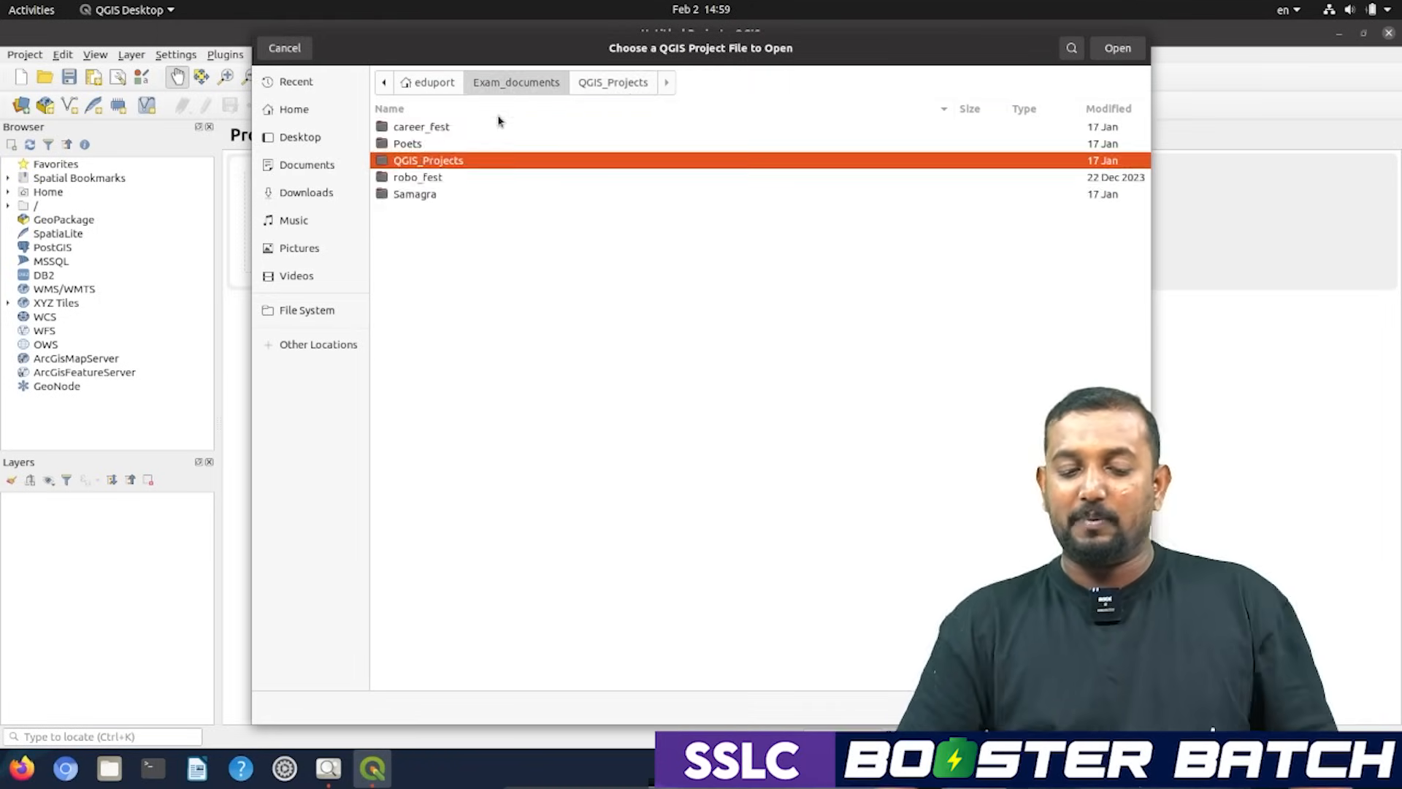
double_click(460, 162)
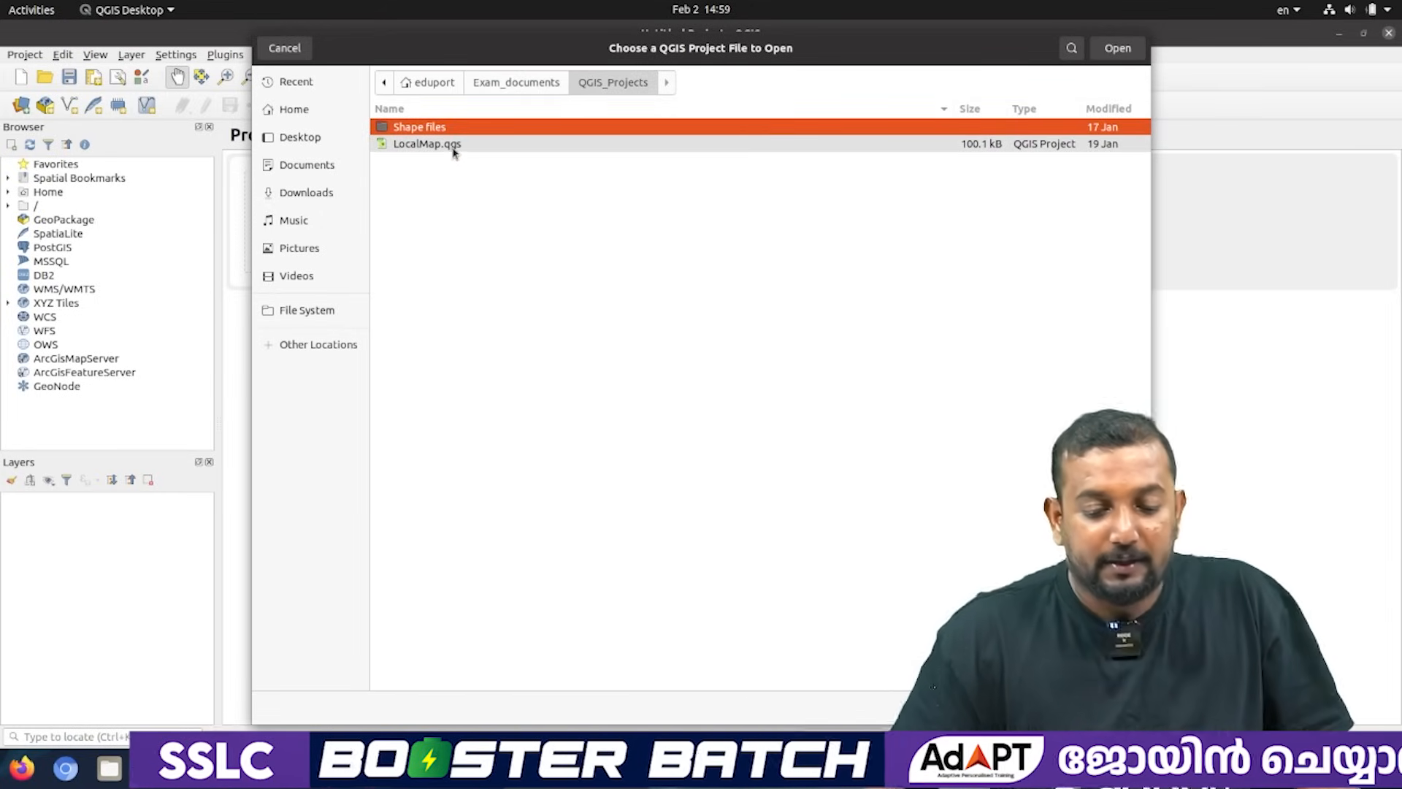
double_click(427, 143)
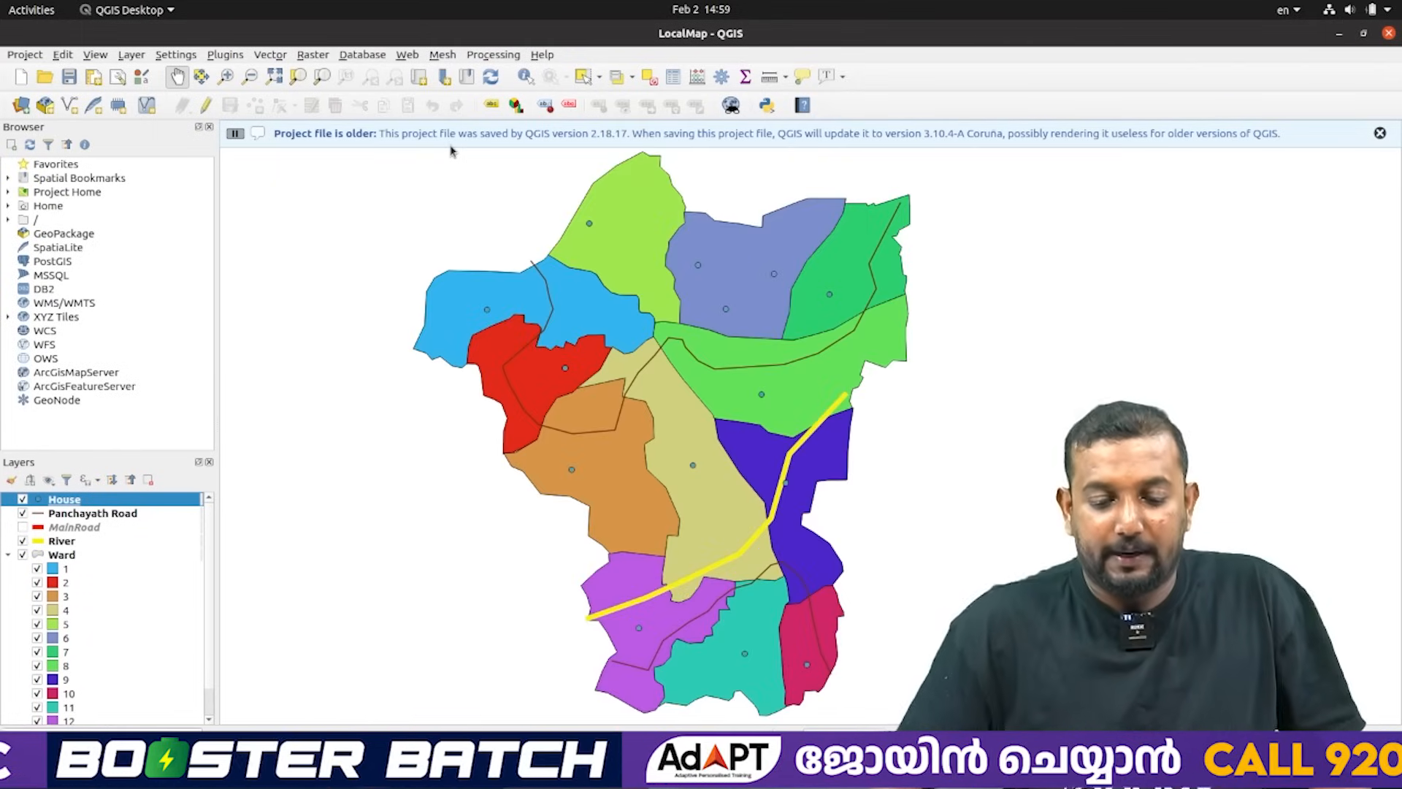
click(1379, 133)
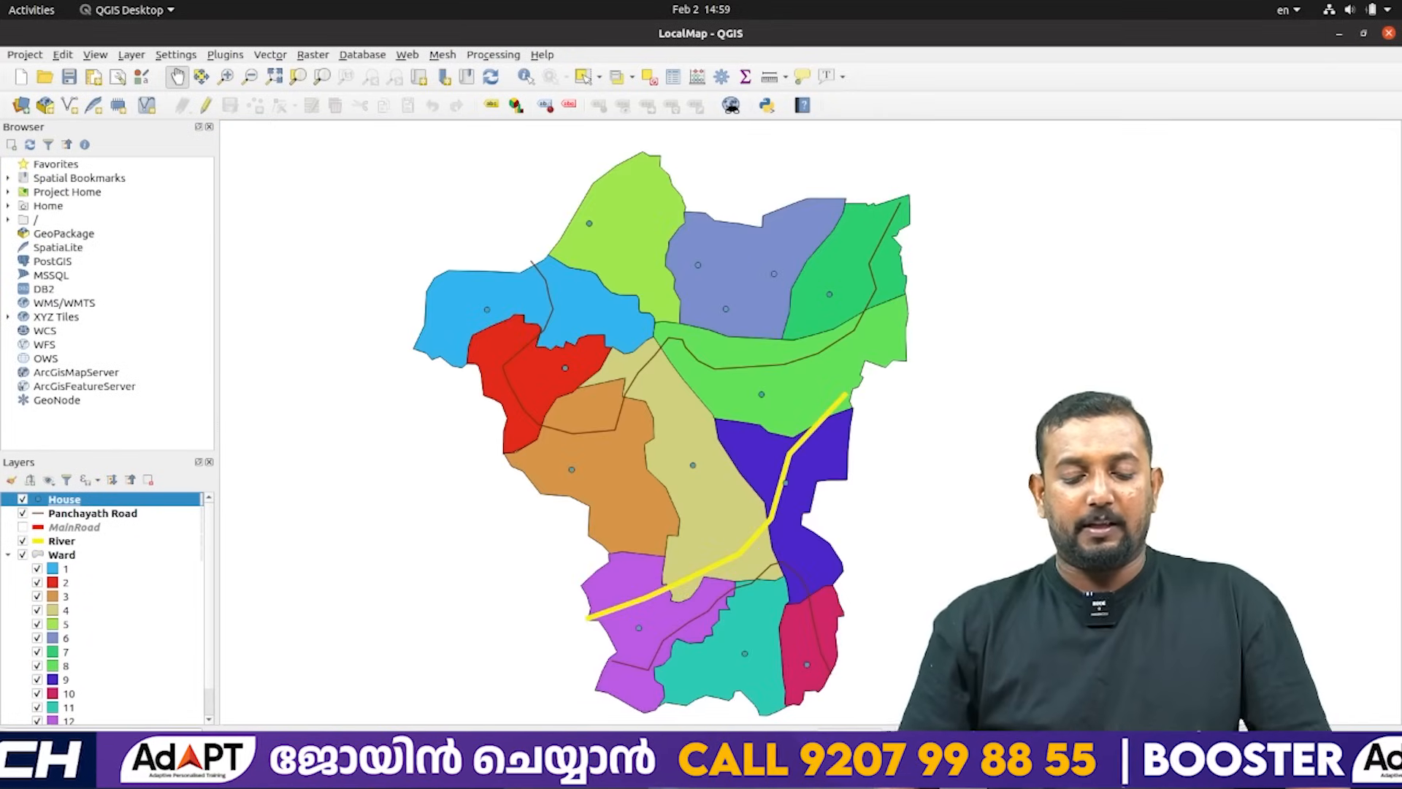
Review the layer requirements in QGIS 2.png, moving the image lower on the screen before minimizing it.
click(328, 763)
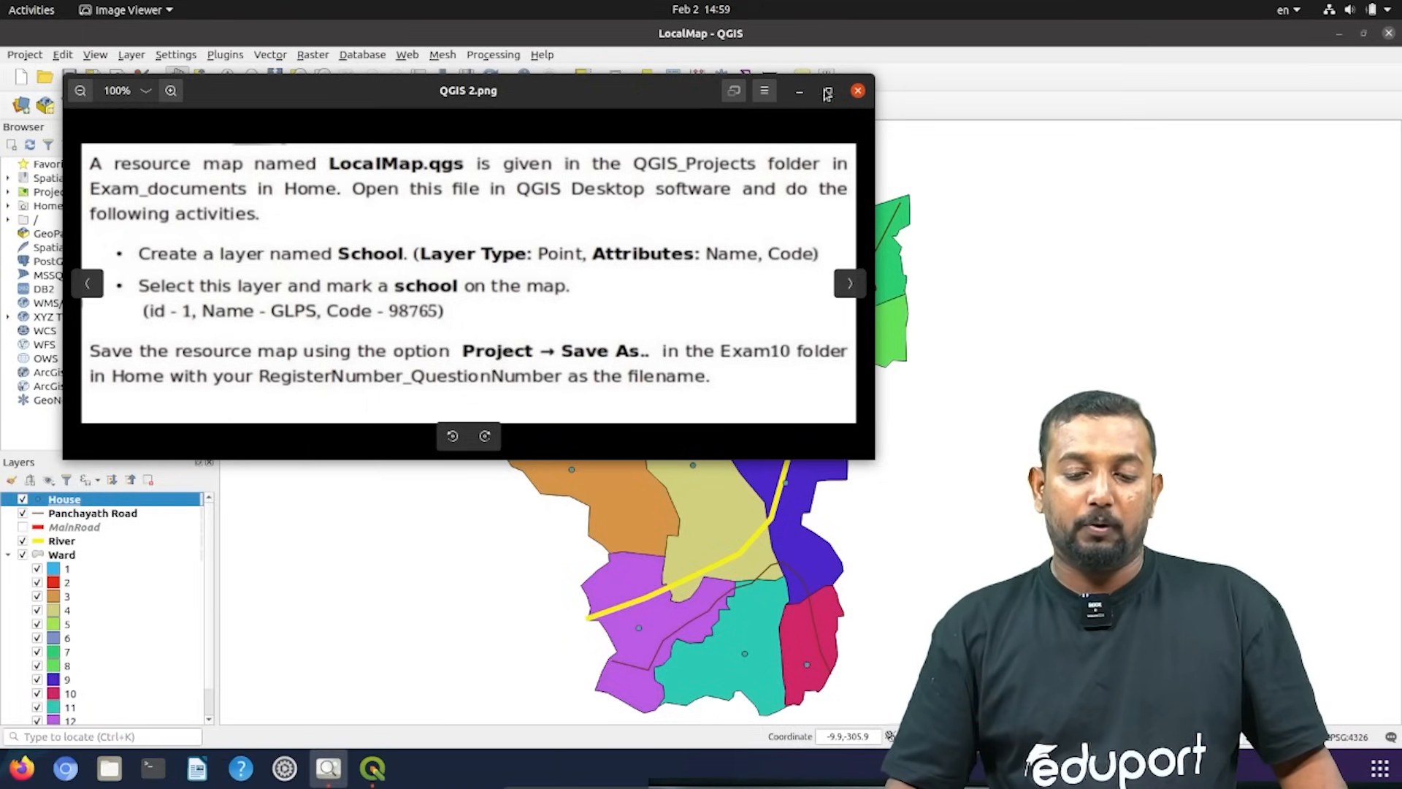
drag(799, 98, 719, 273)
click(718, 270)
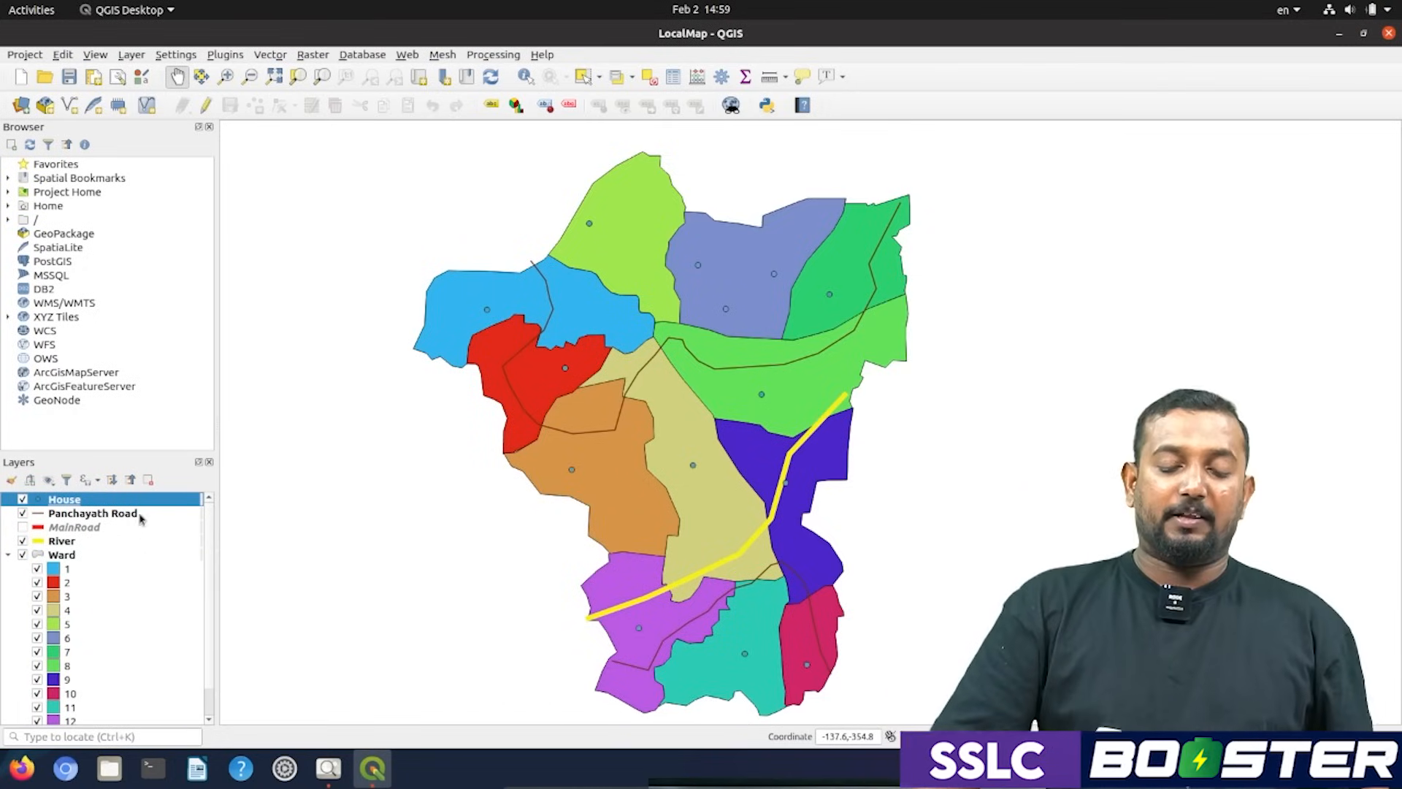
Start a new shapefile layer named School with Point geometry, checking the required layer type in QGIS 2.png.
click(132, 55)
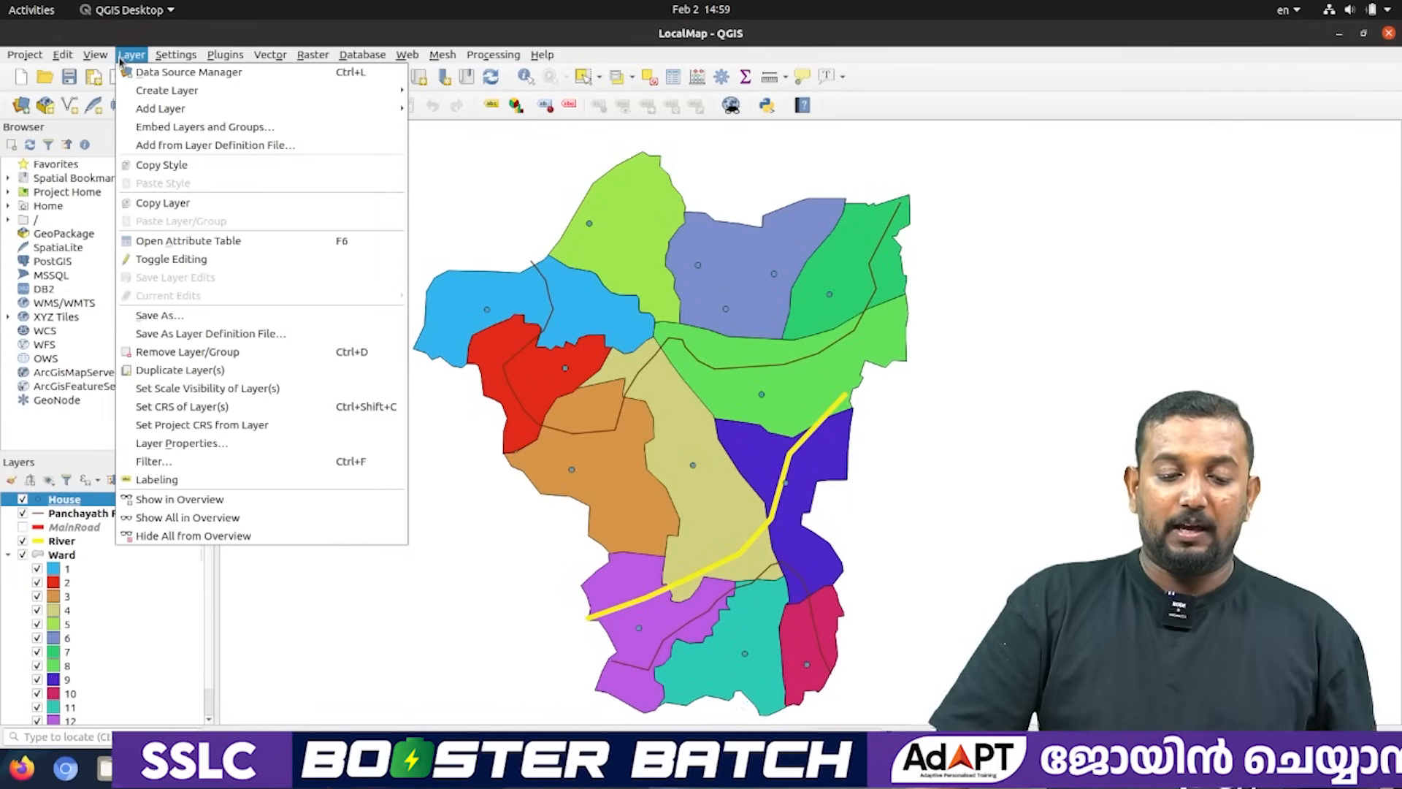
mouse_move(141, 92)
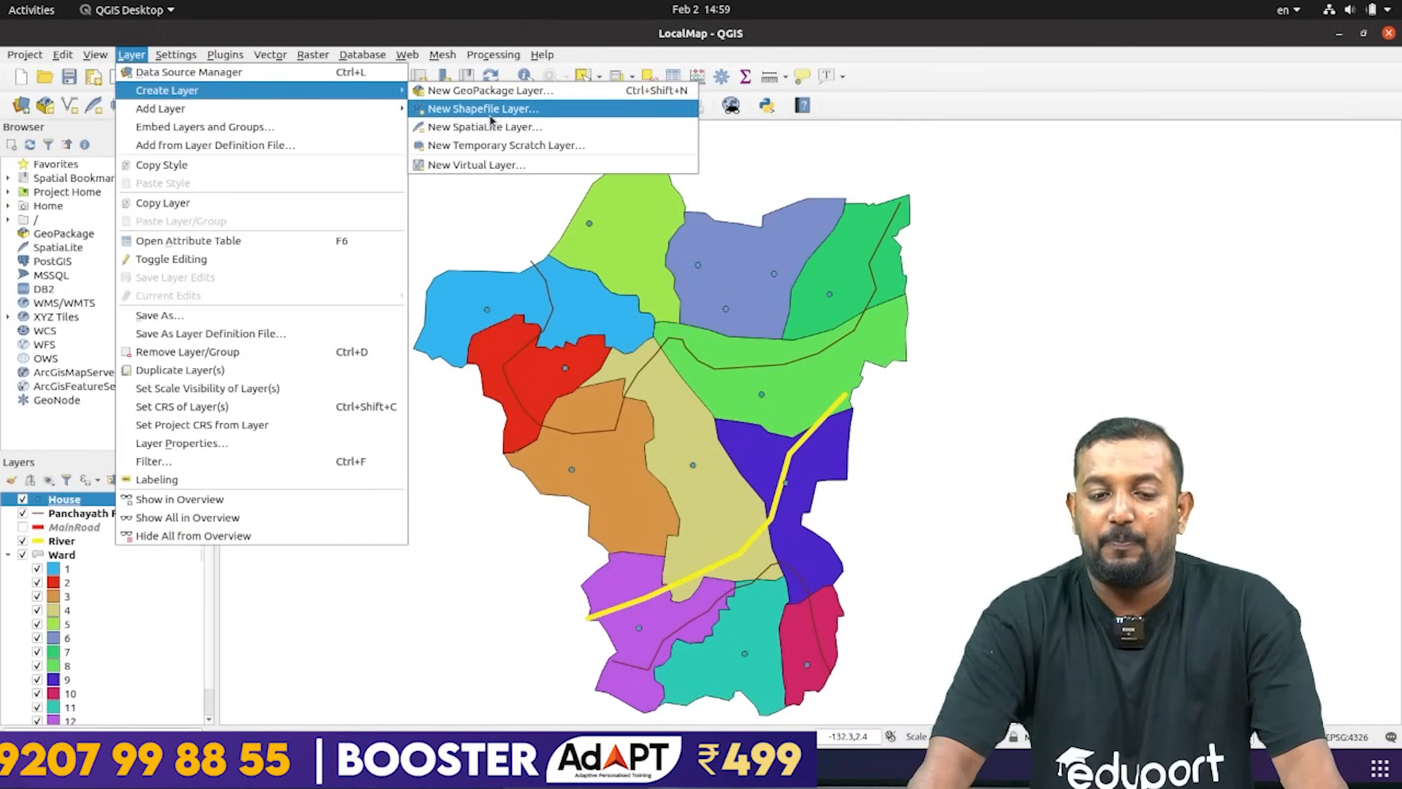
click(488, 109)
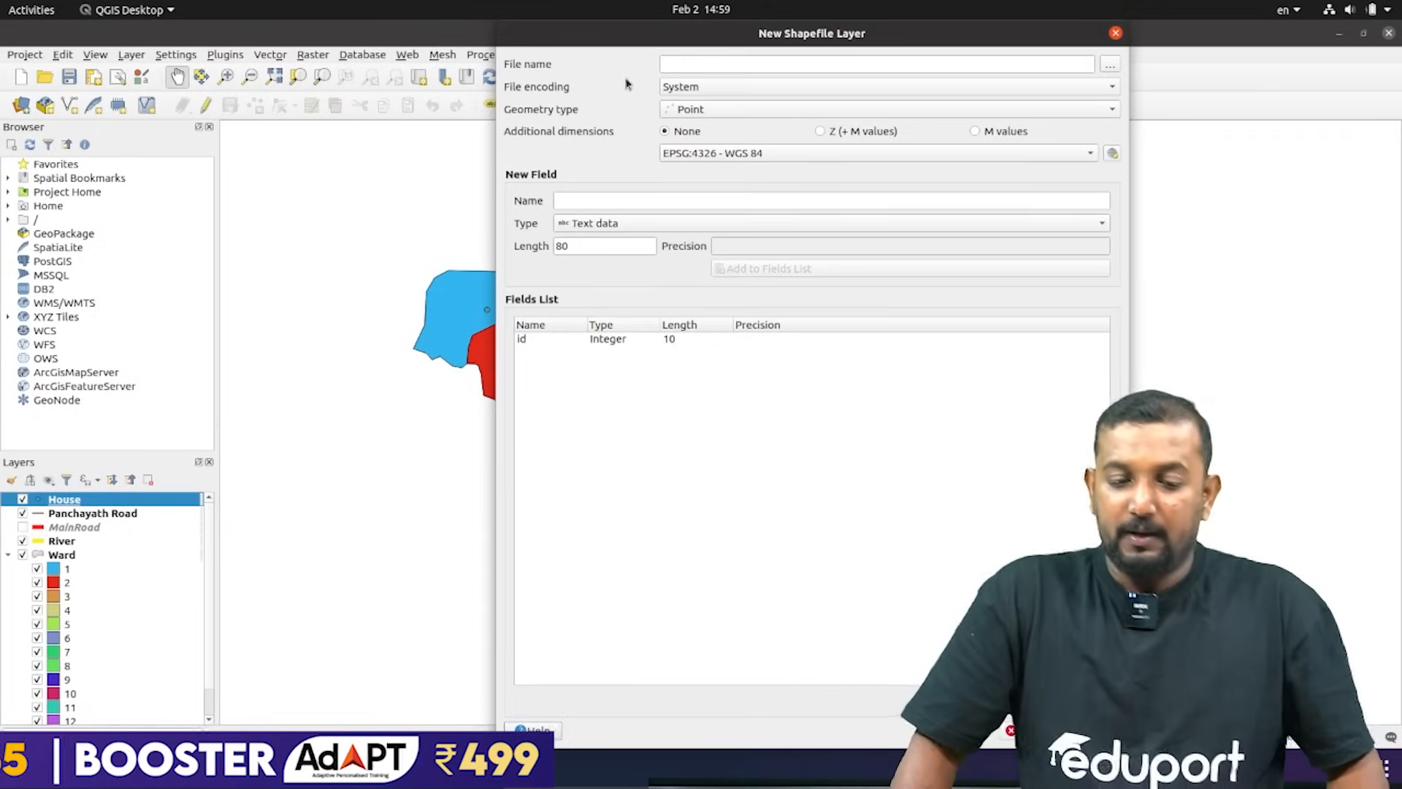
click(676, 64)
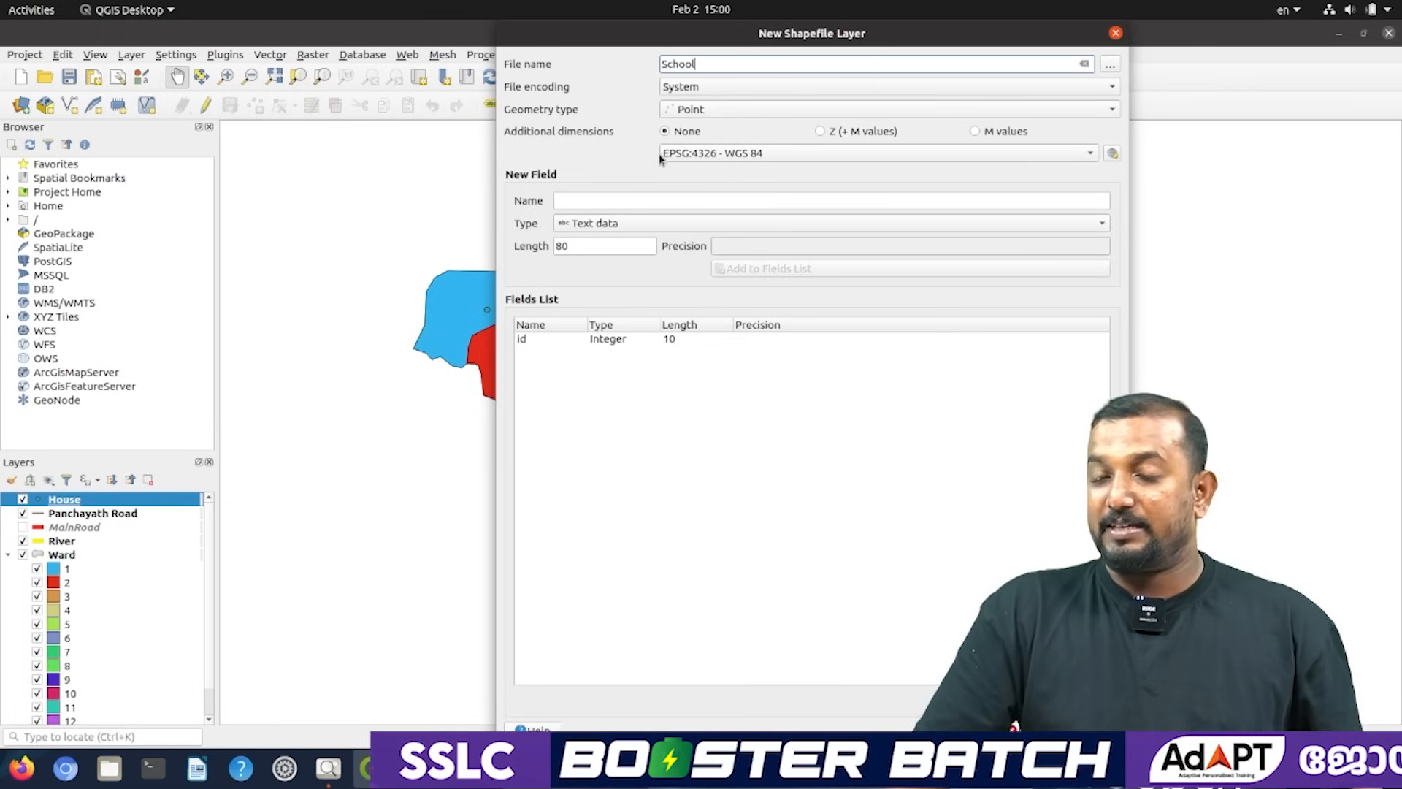
click(376, 769)
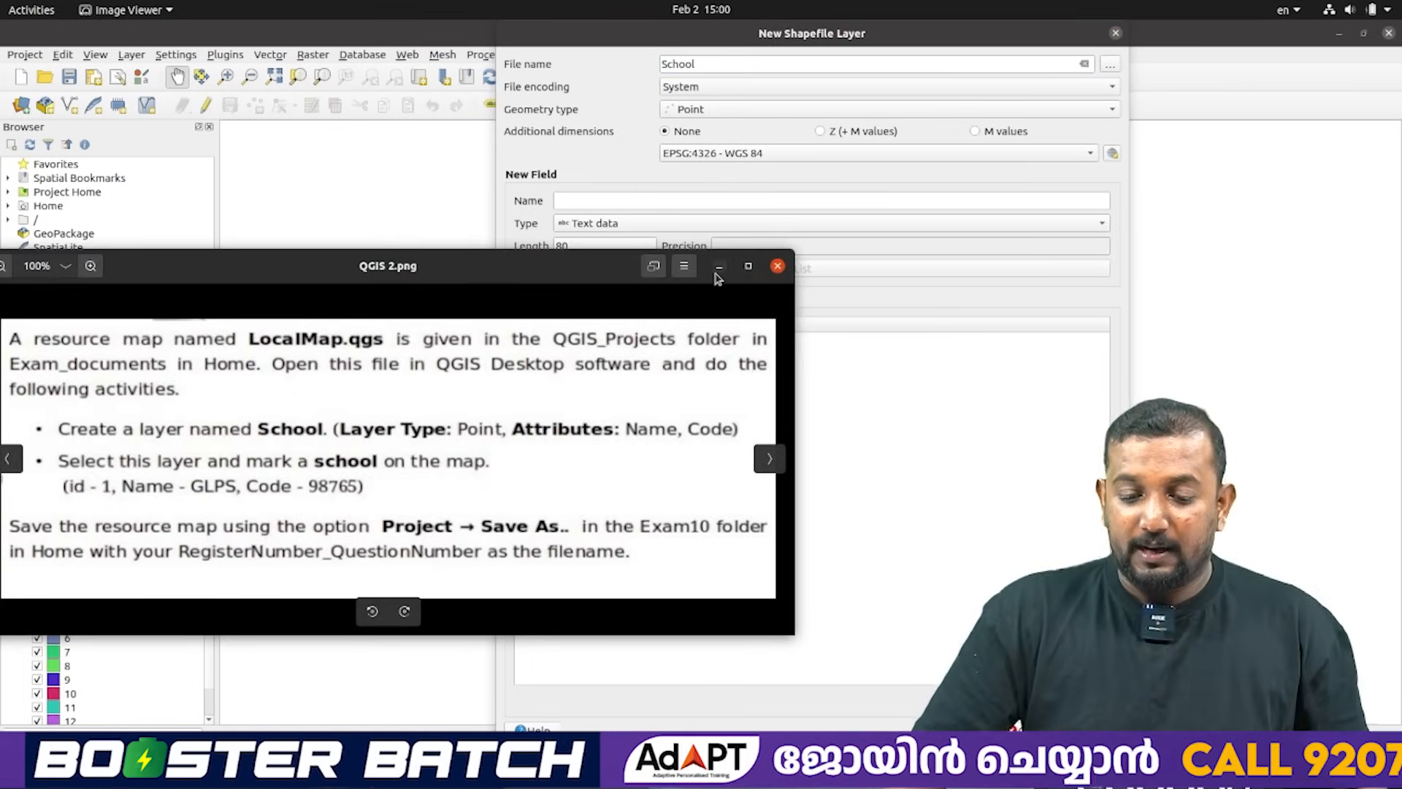
click(705, 246)
click(713, 111)
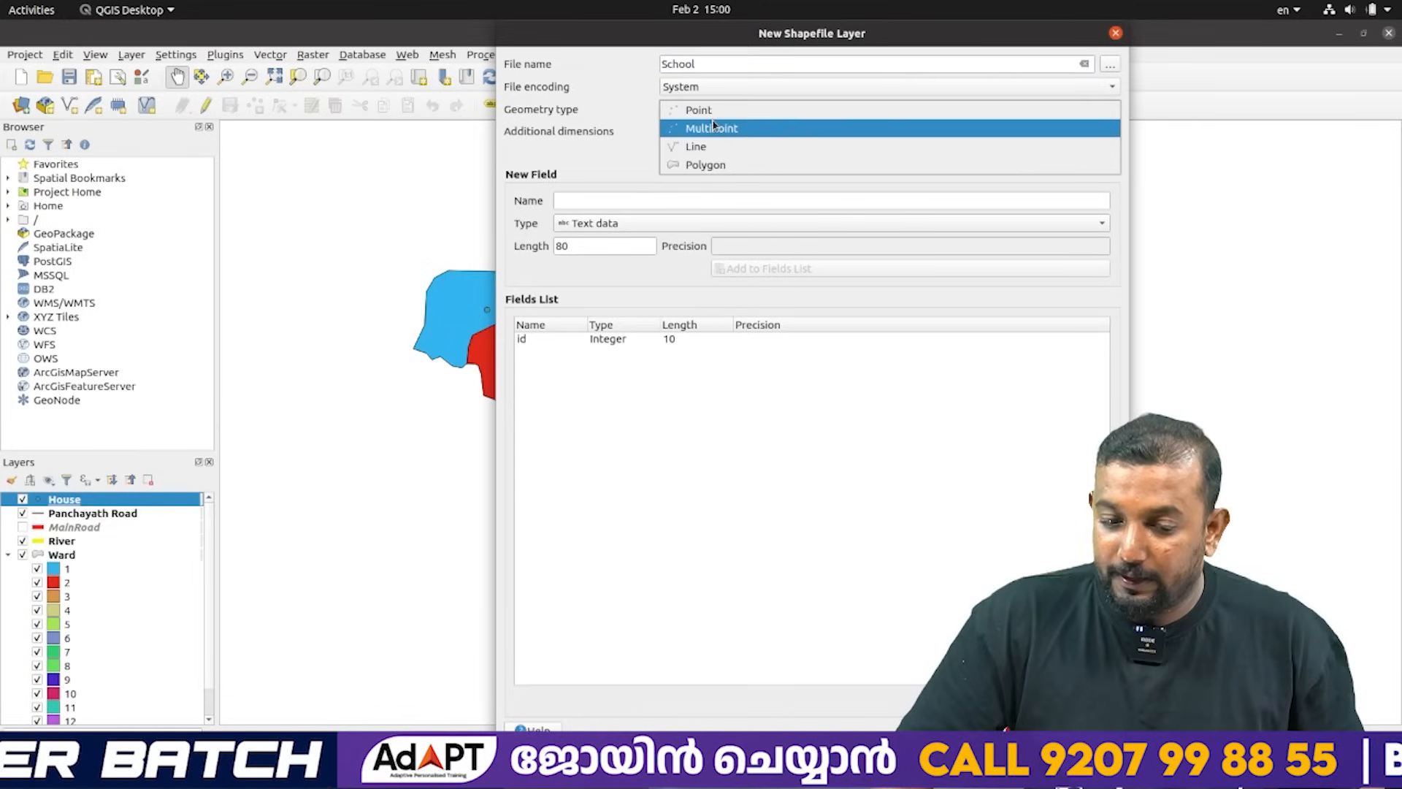
click(714, 115)
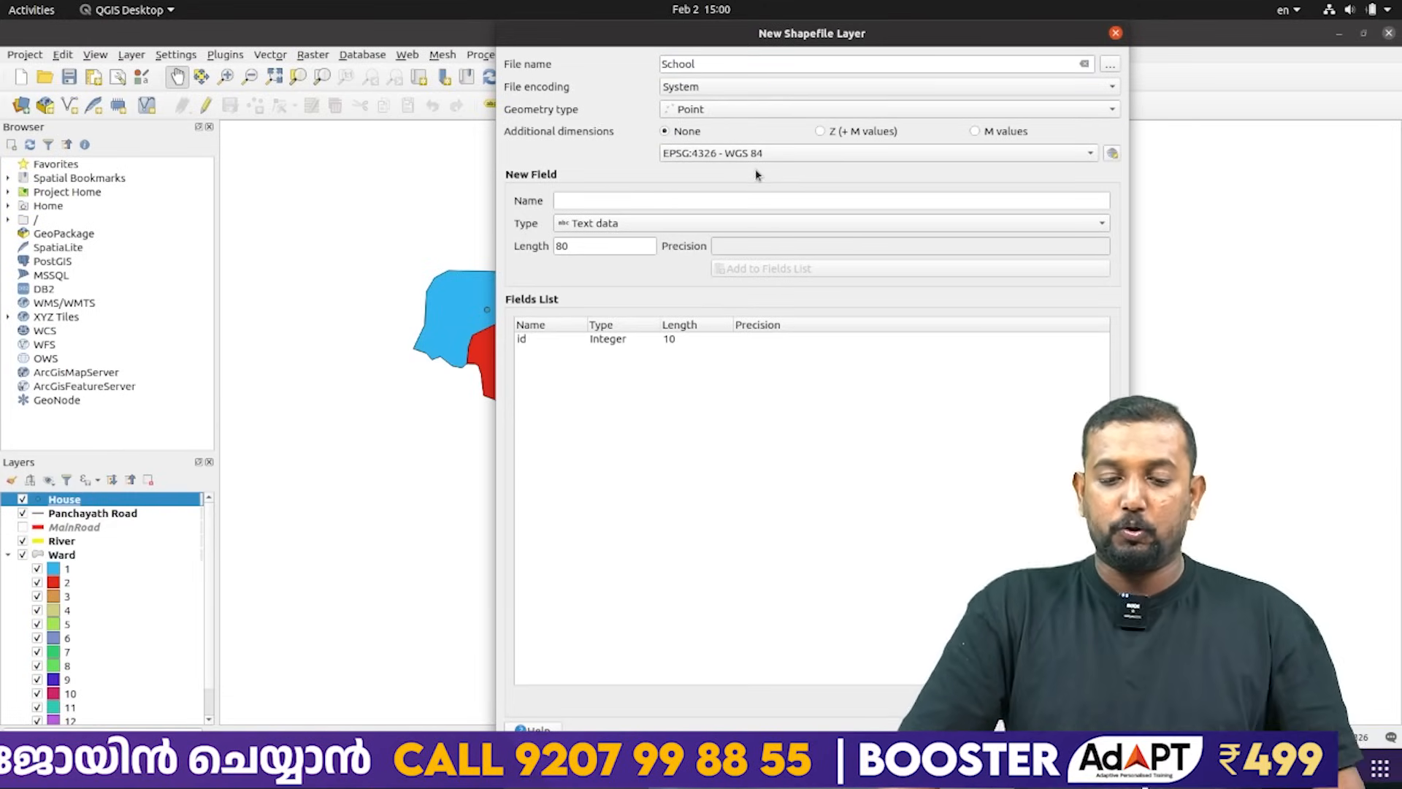
Check the required attributes in QGIS 2.png and add a text field called NAME to the new layer's fields list.
click(603, 201)
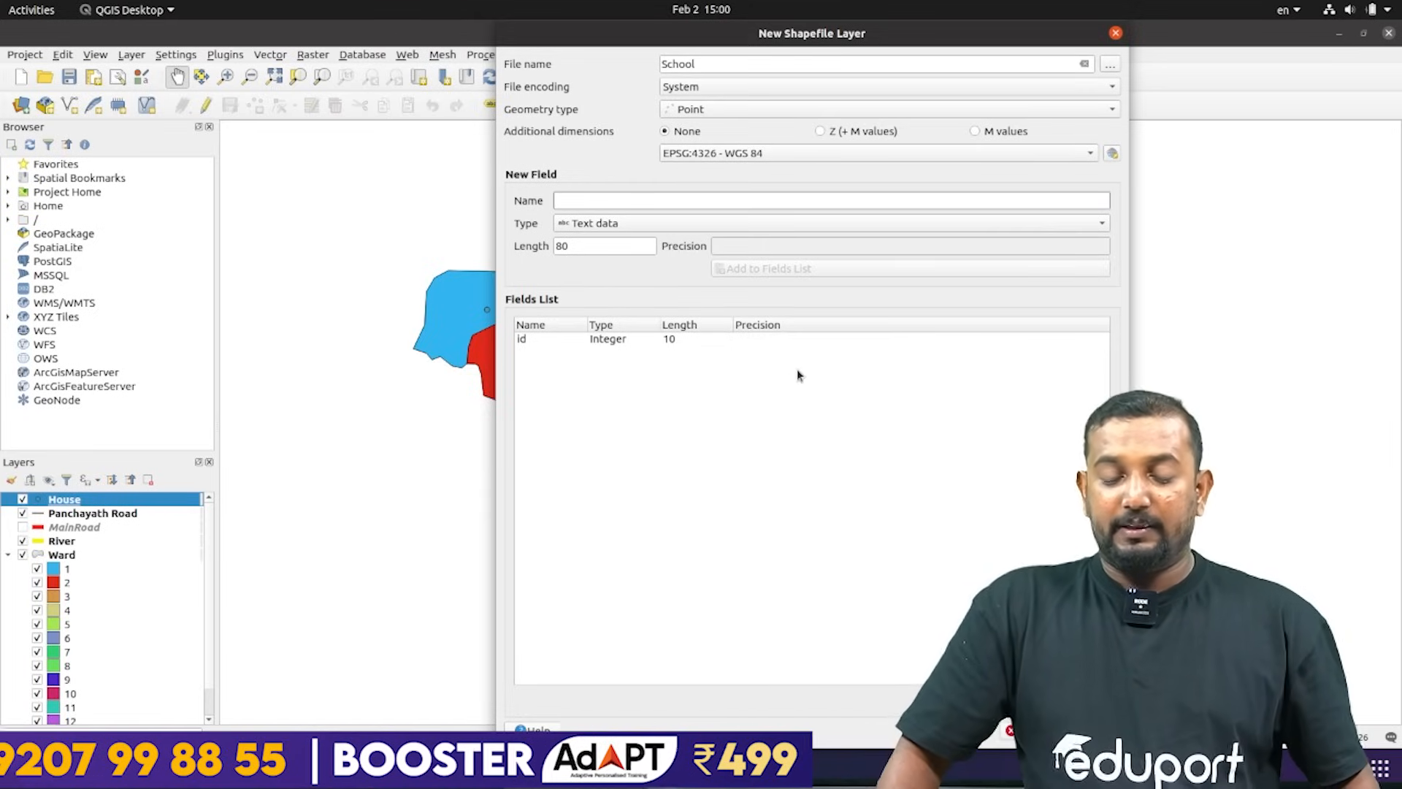
click(324, 777)
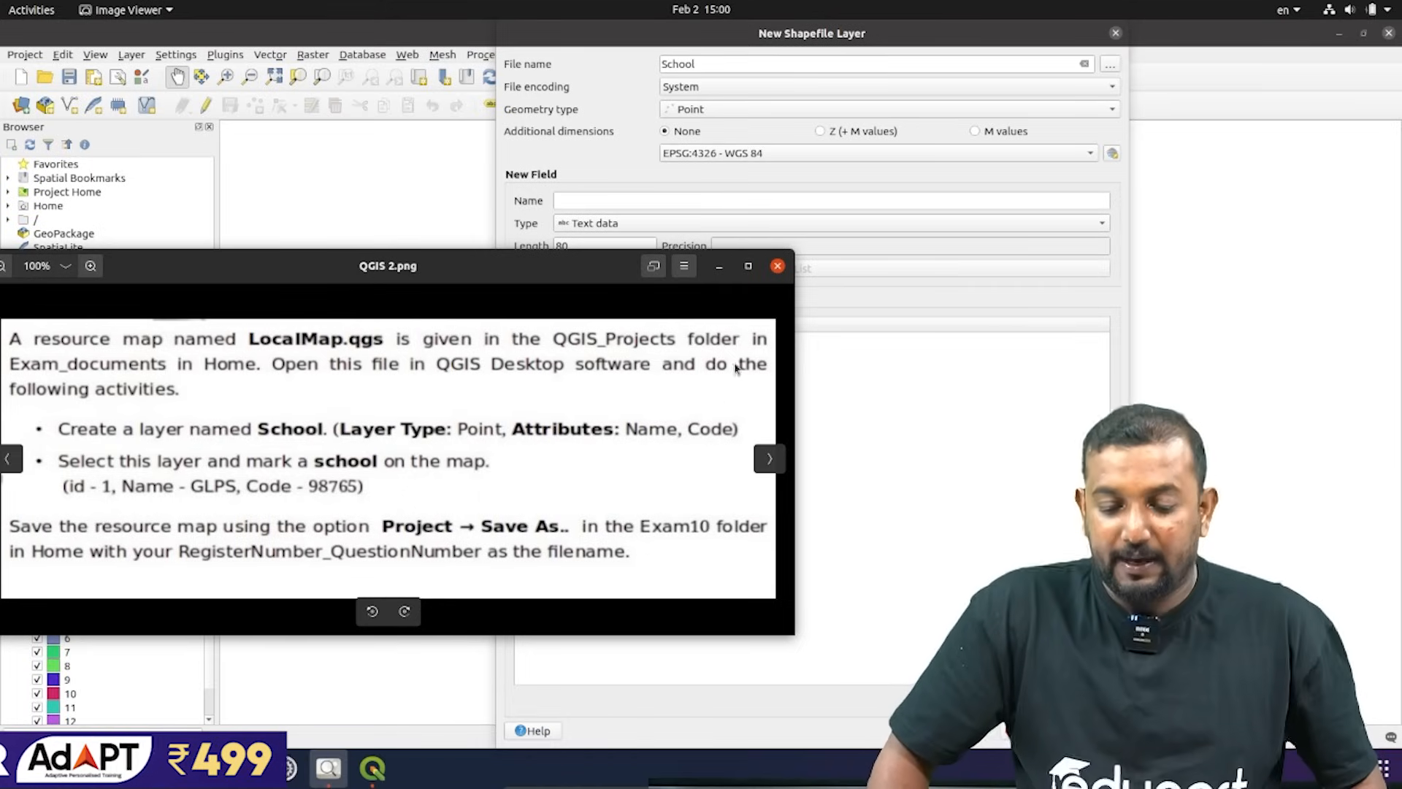
click(719, 264)
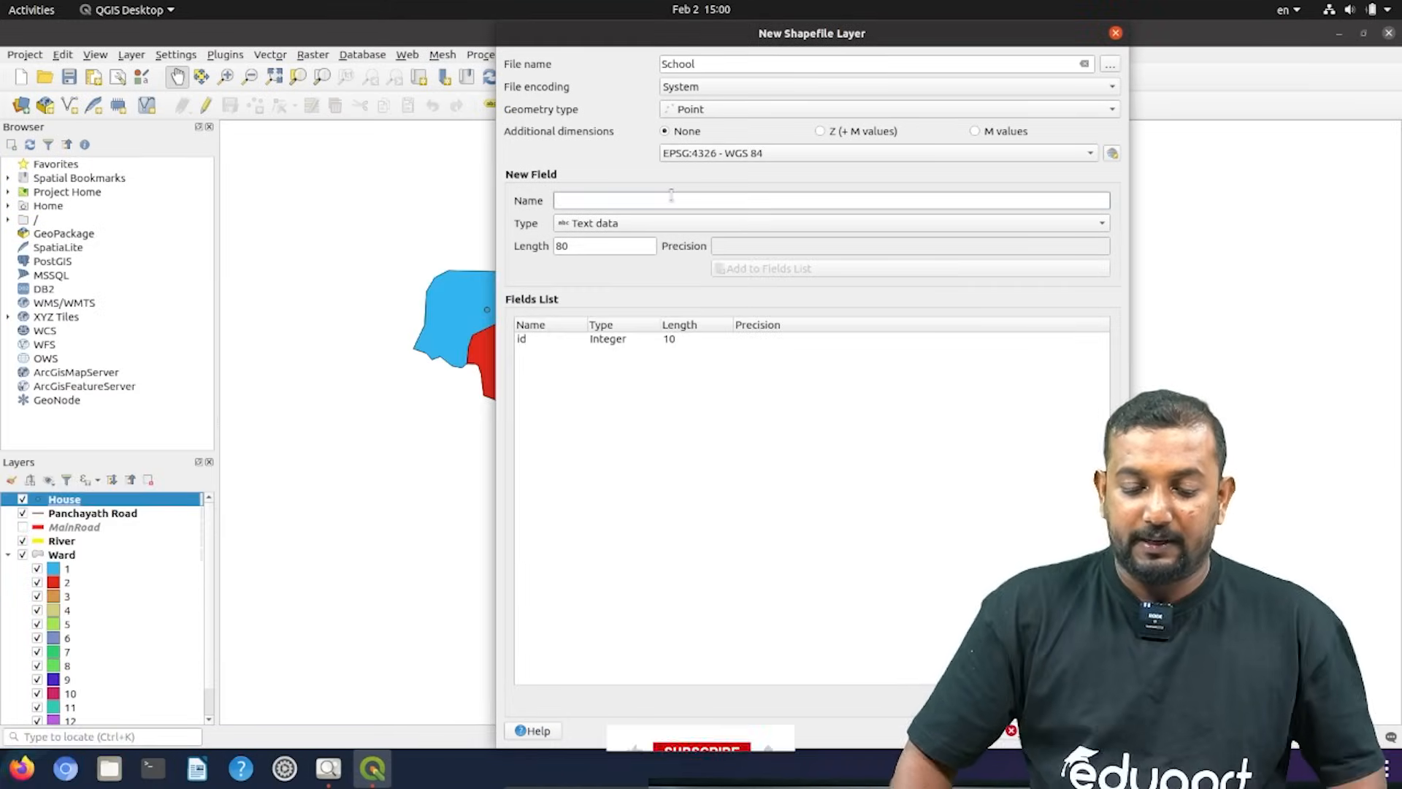
text(nam)
key(BackSpace)
key(BackSpace)
key(BackSpace)
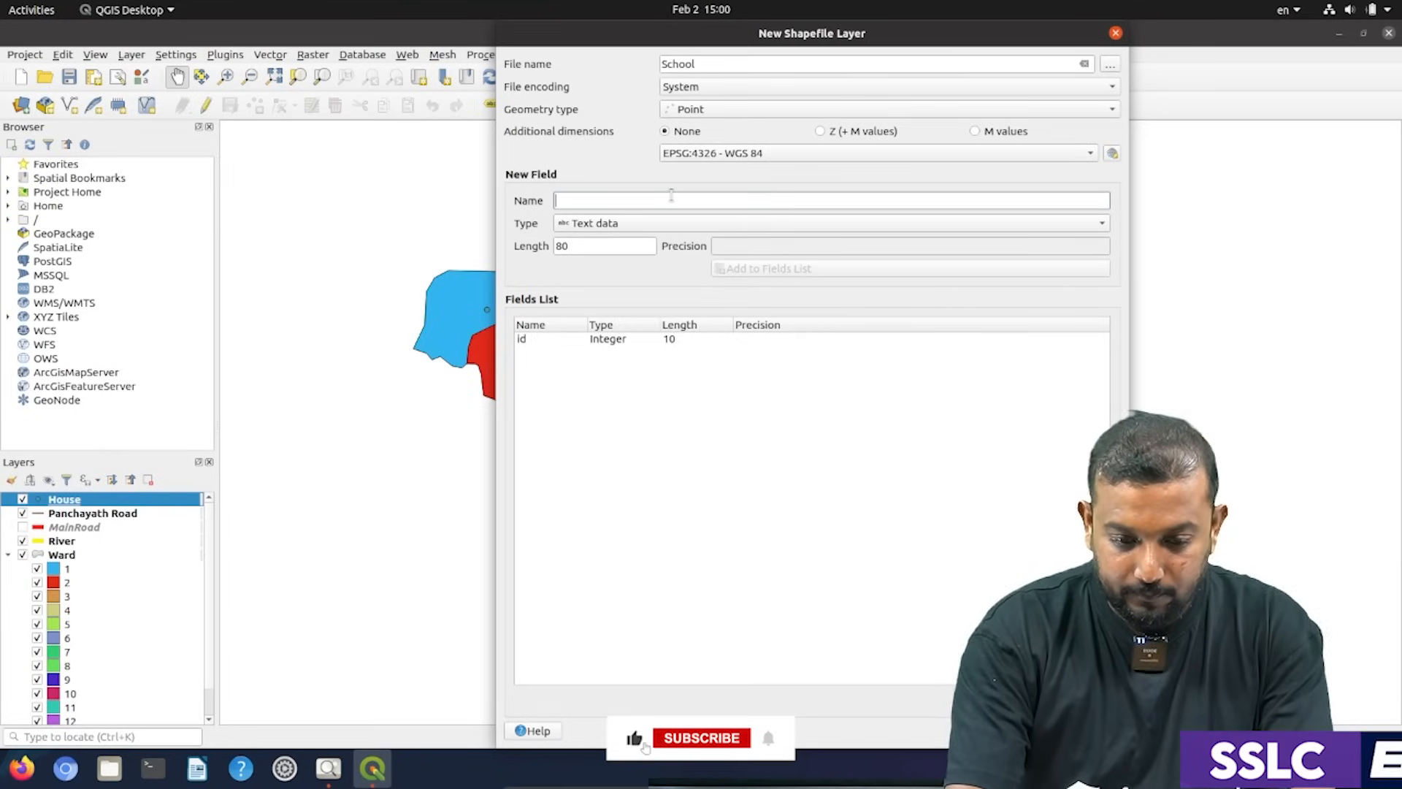
key(Caps_Lock)
text(NAME)
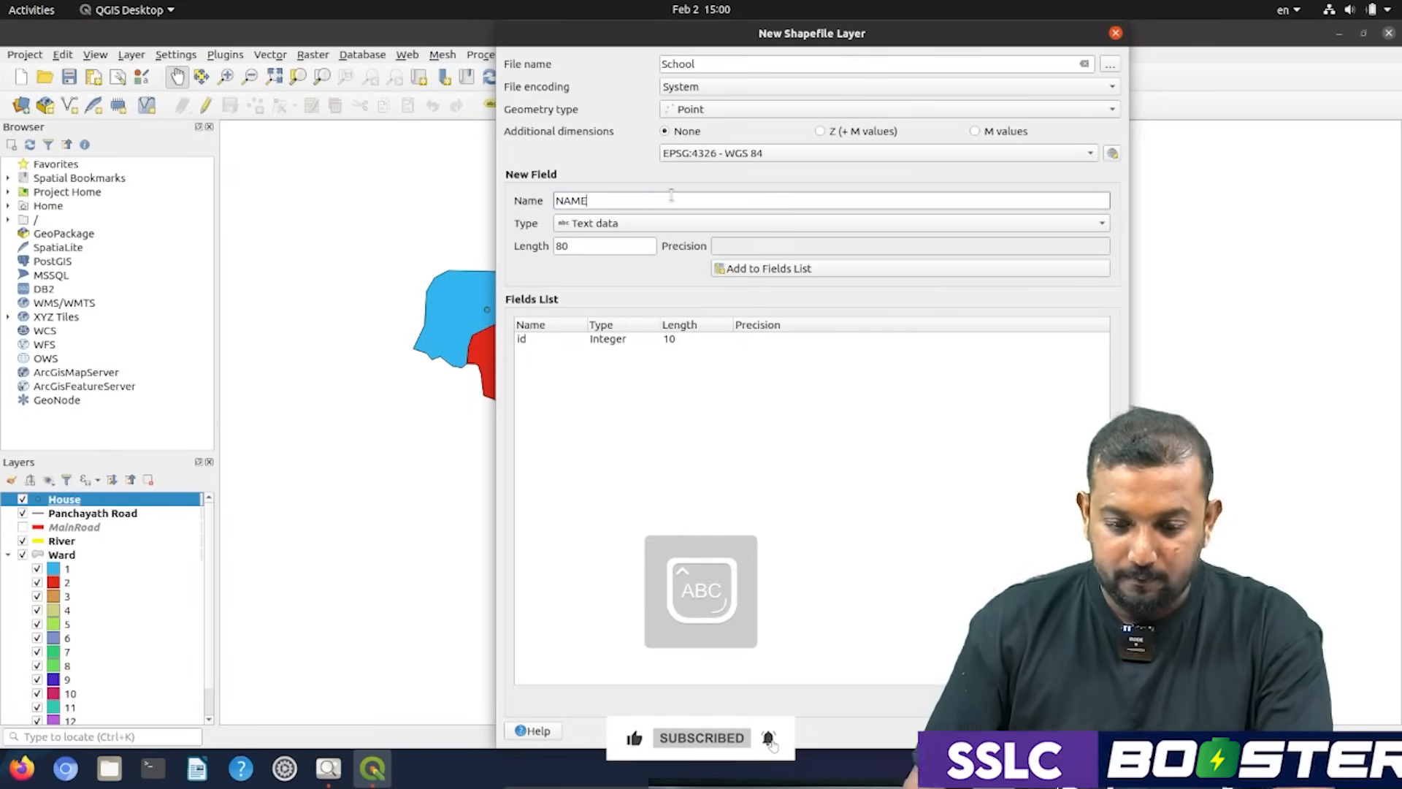
click(750, 270)
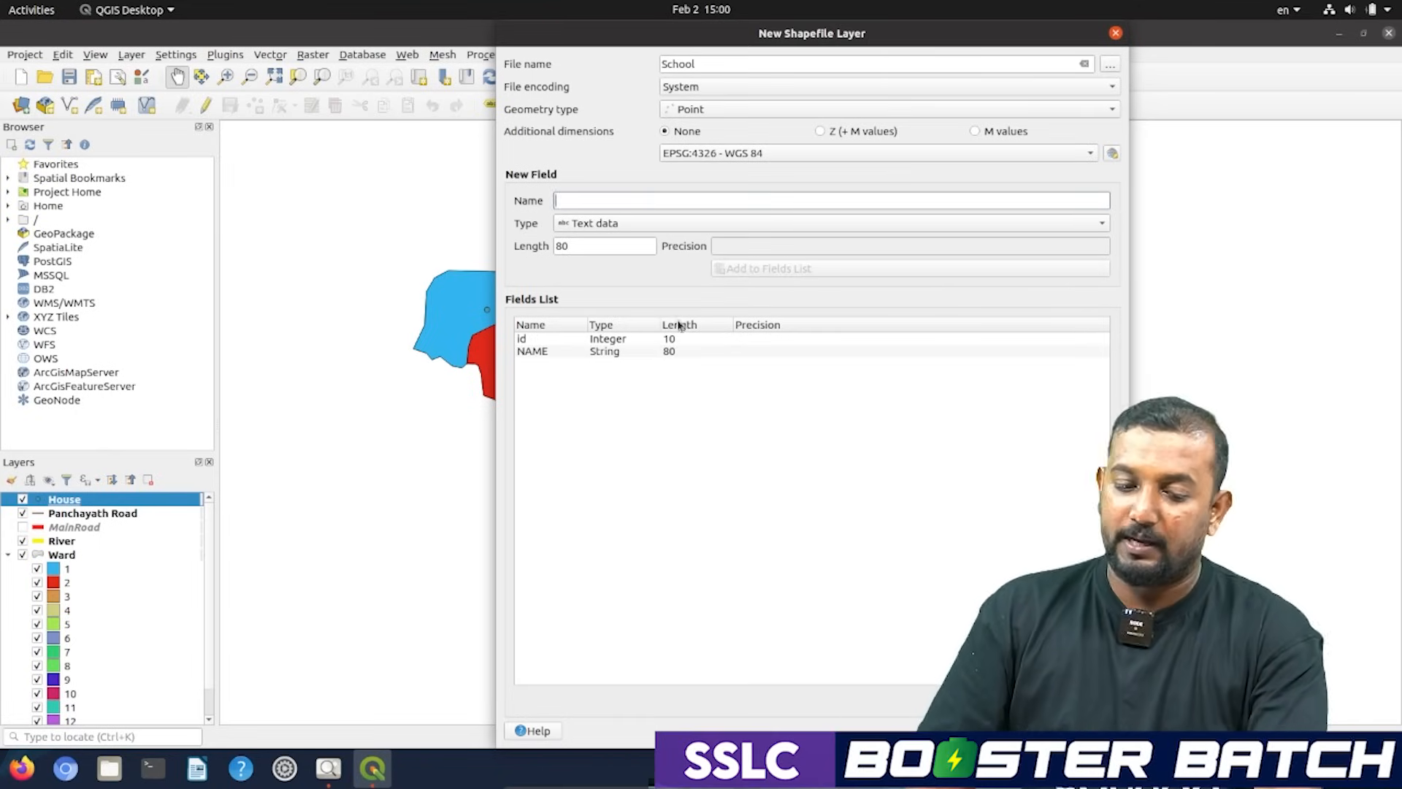
Add a text field called CODE to the fields list and create the School layer.
text(CODE)
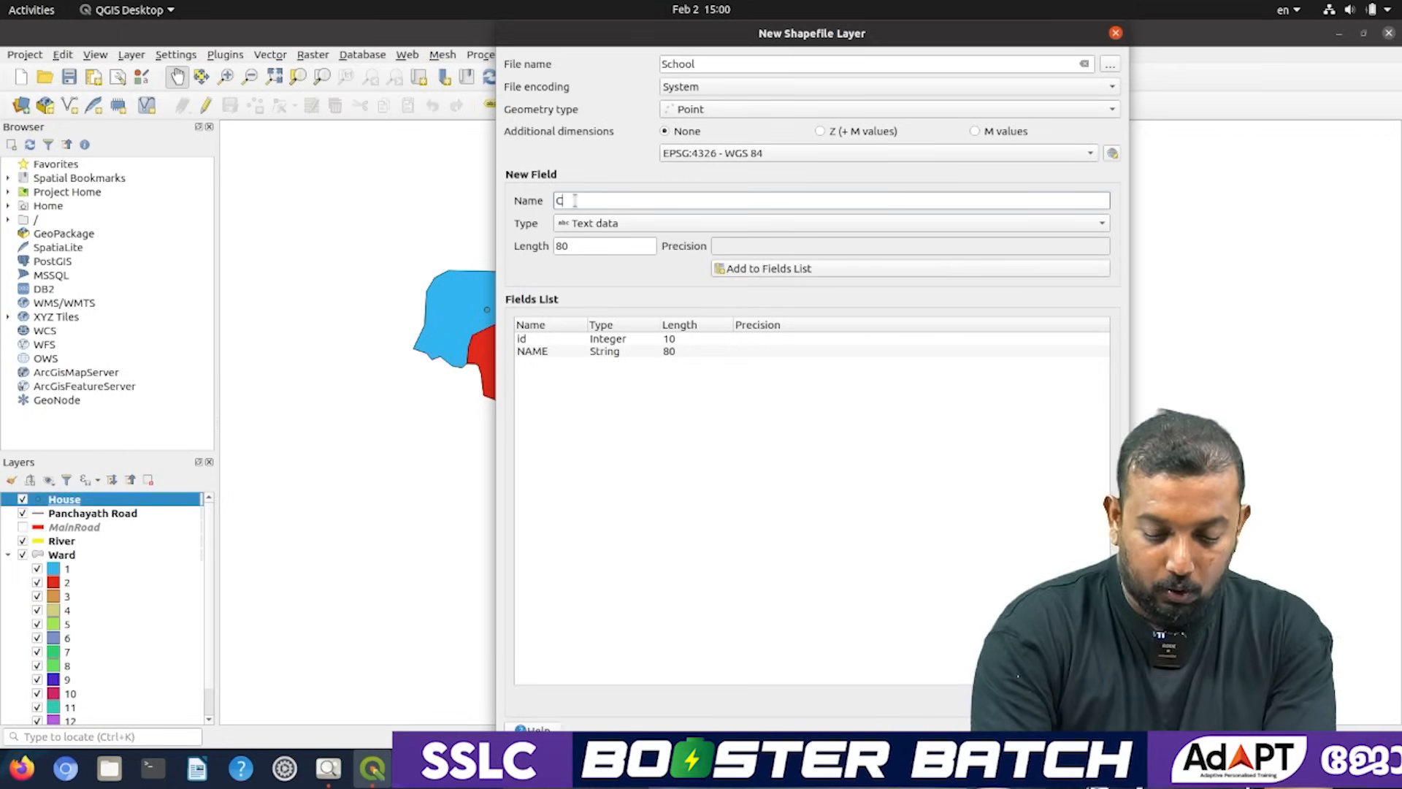
click(755, 270)
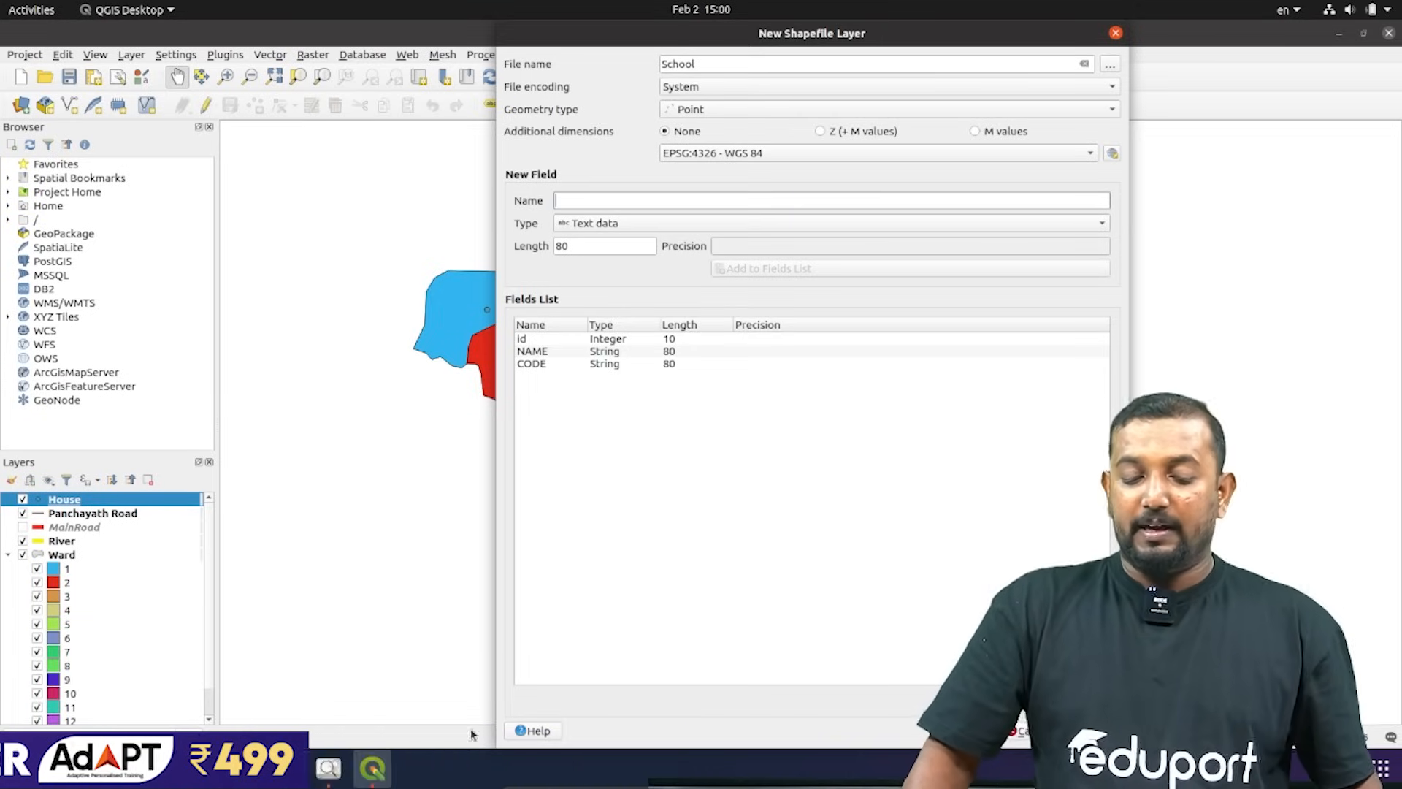
click(1092, 731)
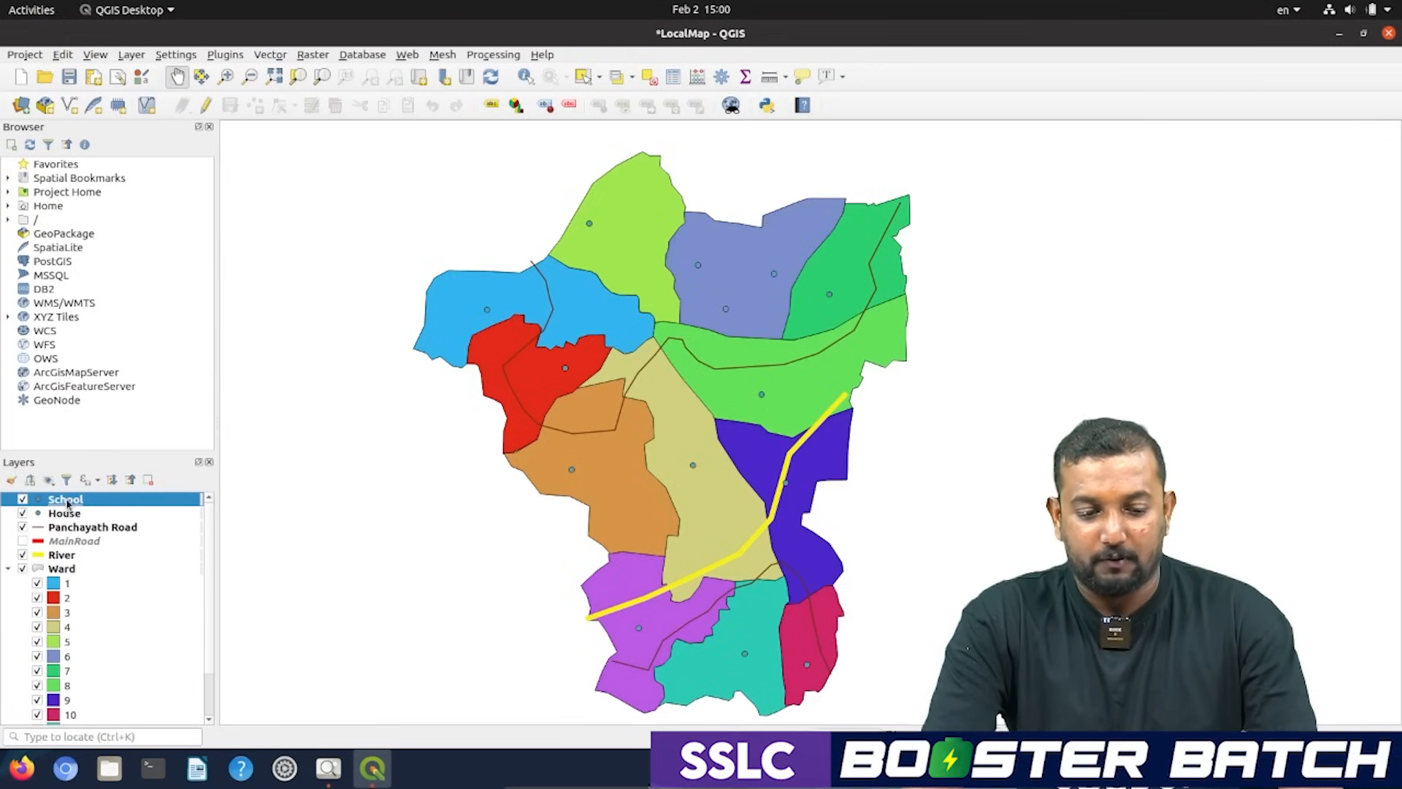
Check the marking task in QGIS 2.png, enable editing on the School layer and place a point in the northernmost light green ward.
click(329, 768)
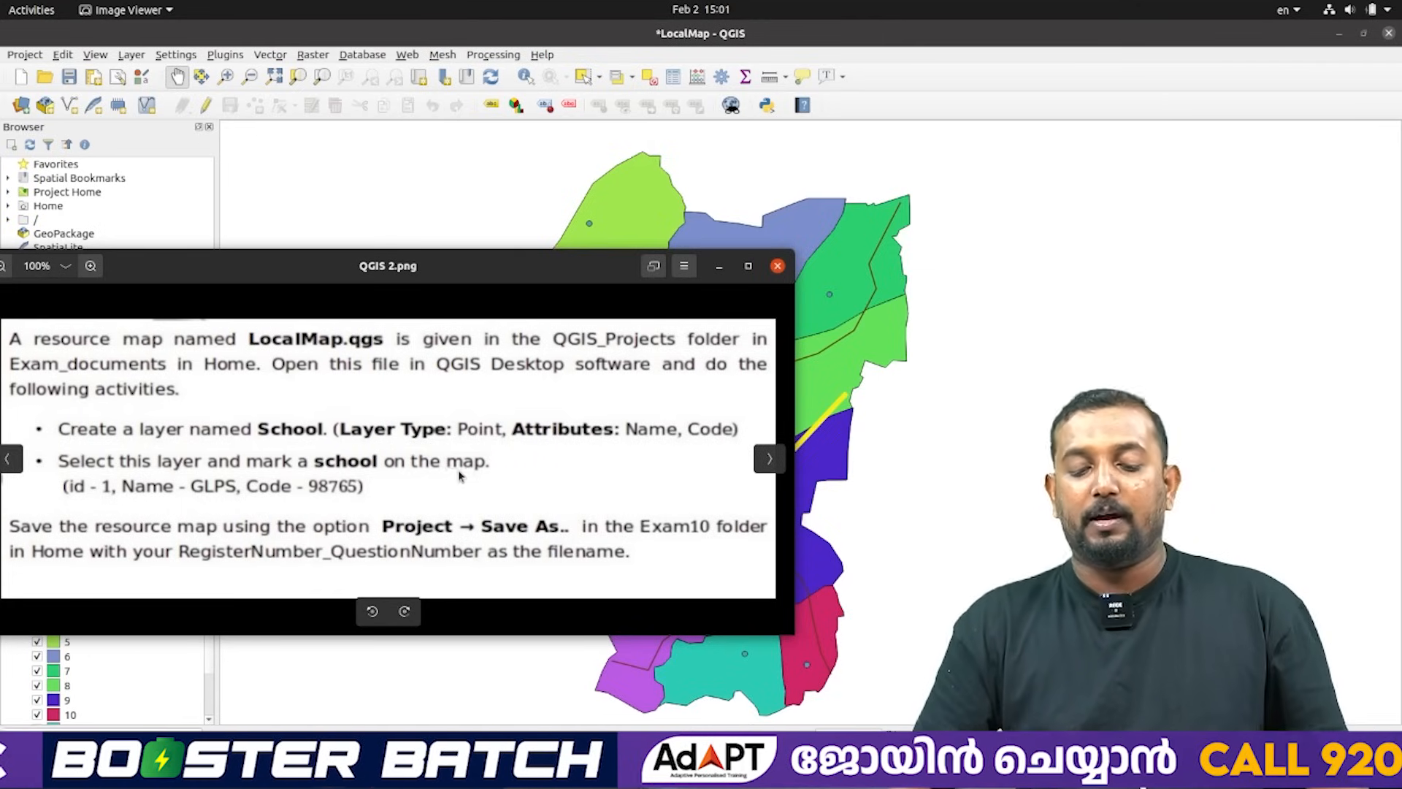
click(718, 268)
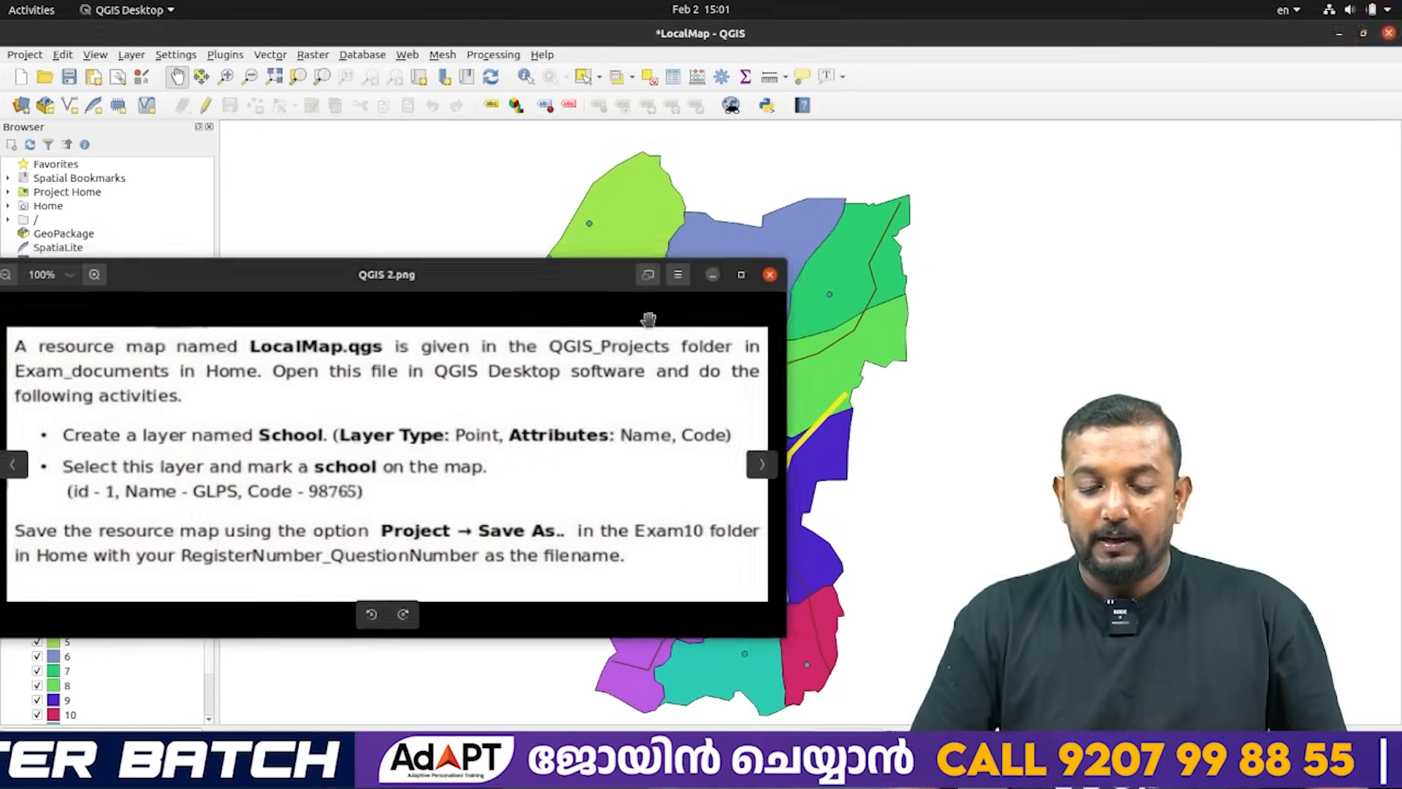
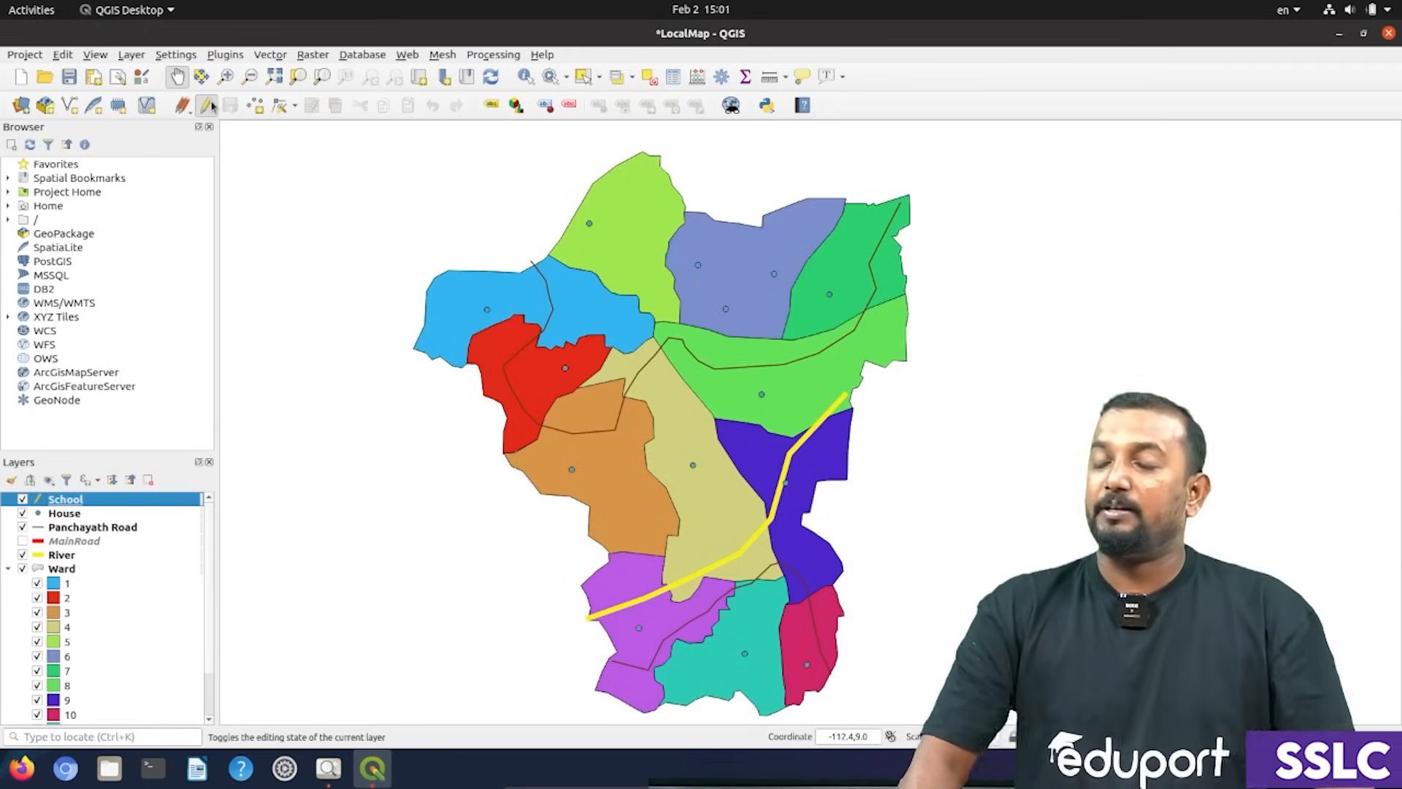
click(254, 107)
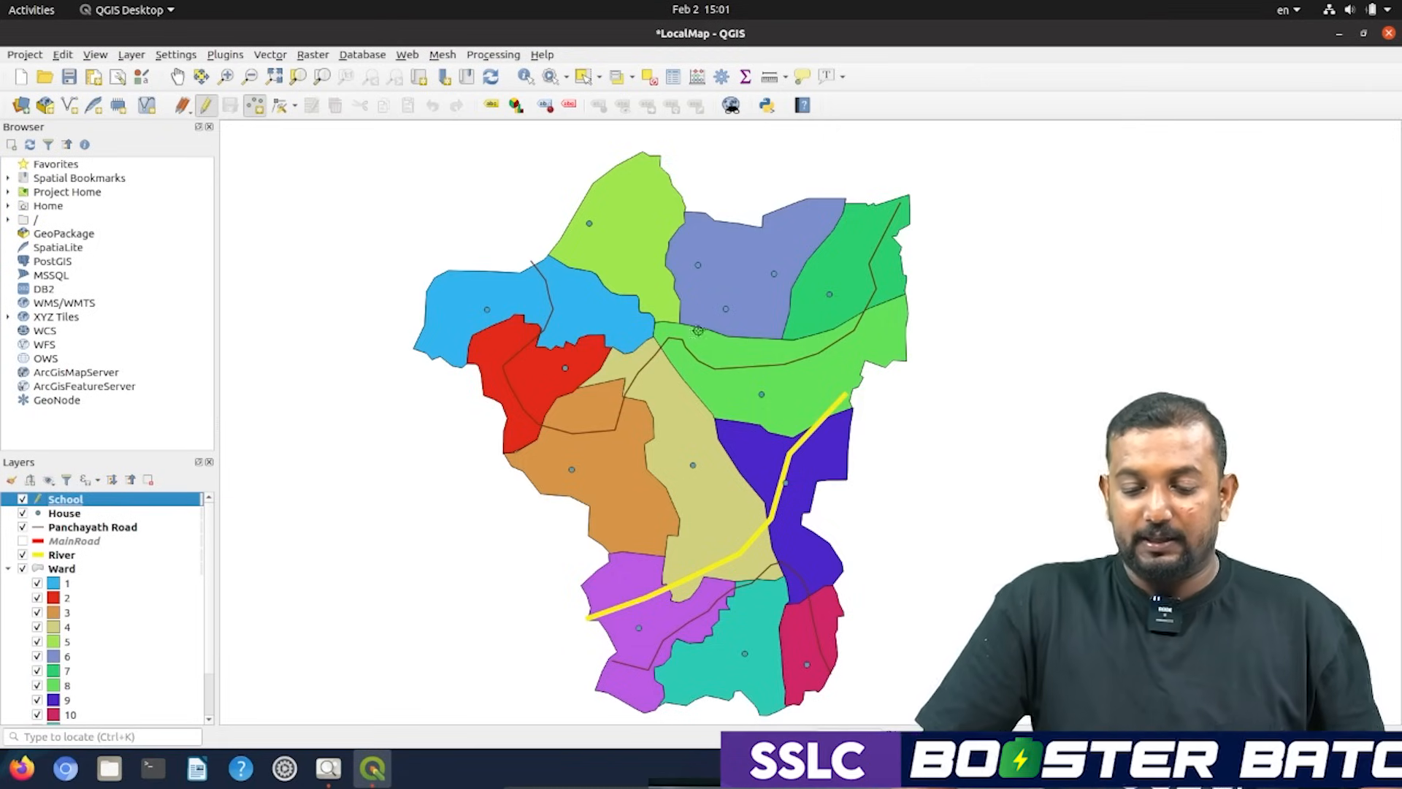
click(619, 249)
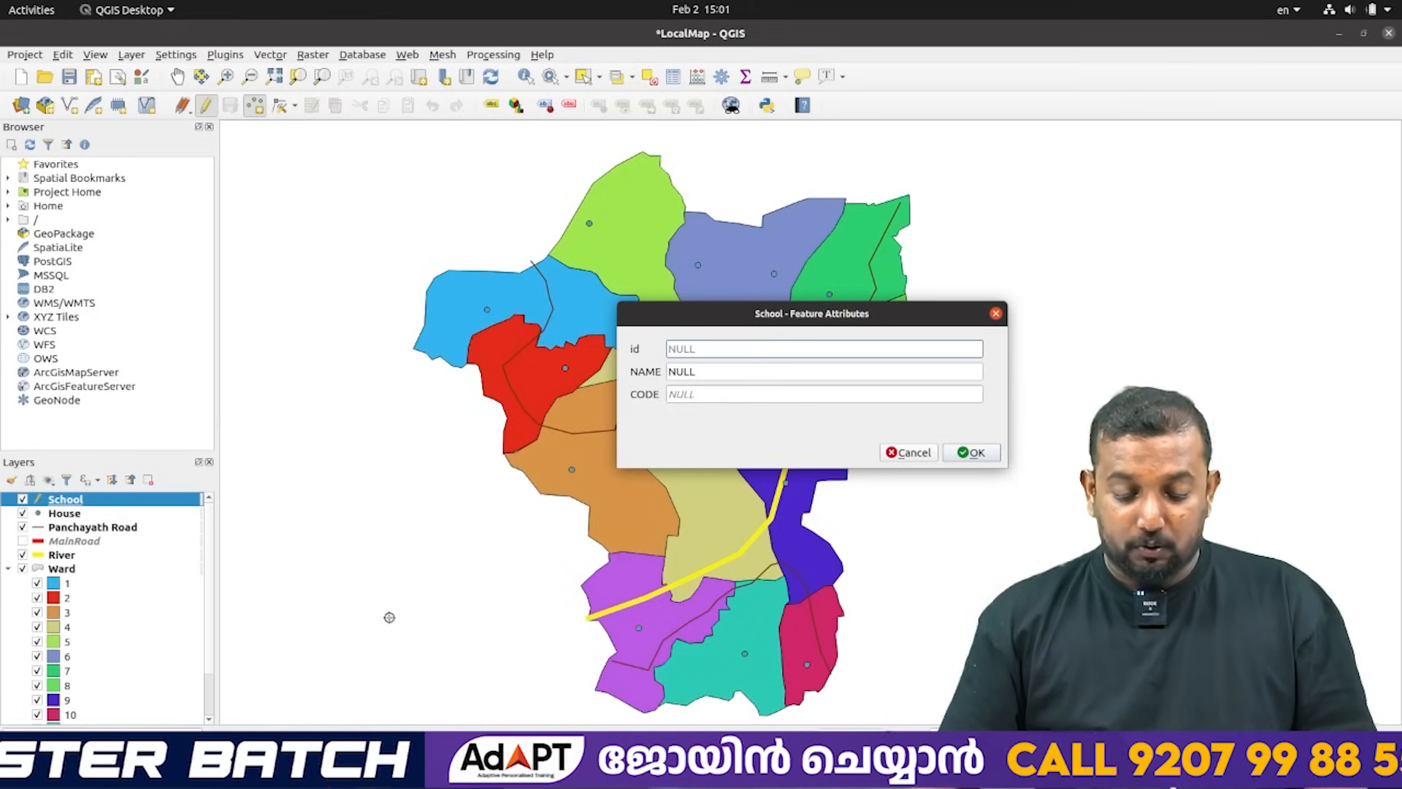
Look up the school's details in QGIS 2.png and set the new point's id to 1 and NAME to GLPS.
key(alt+Tab)
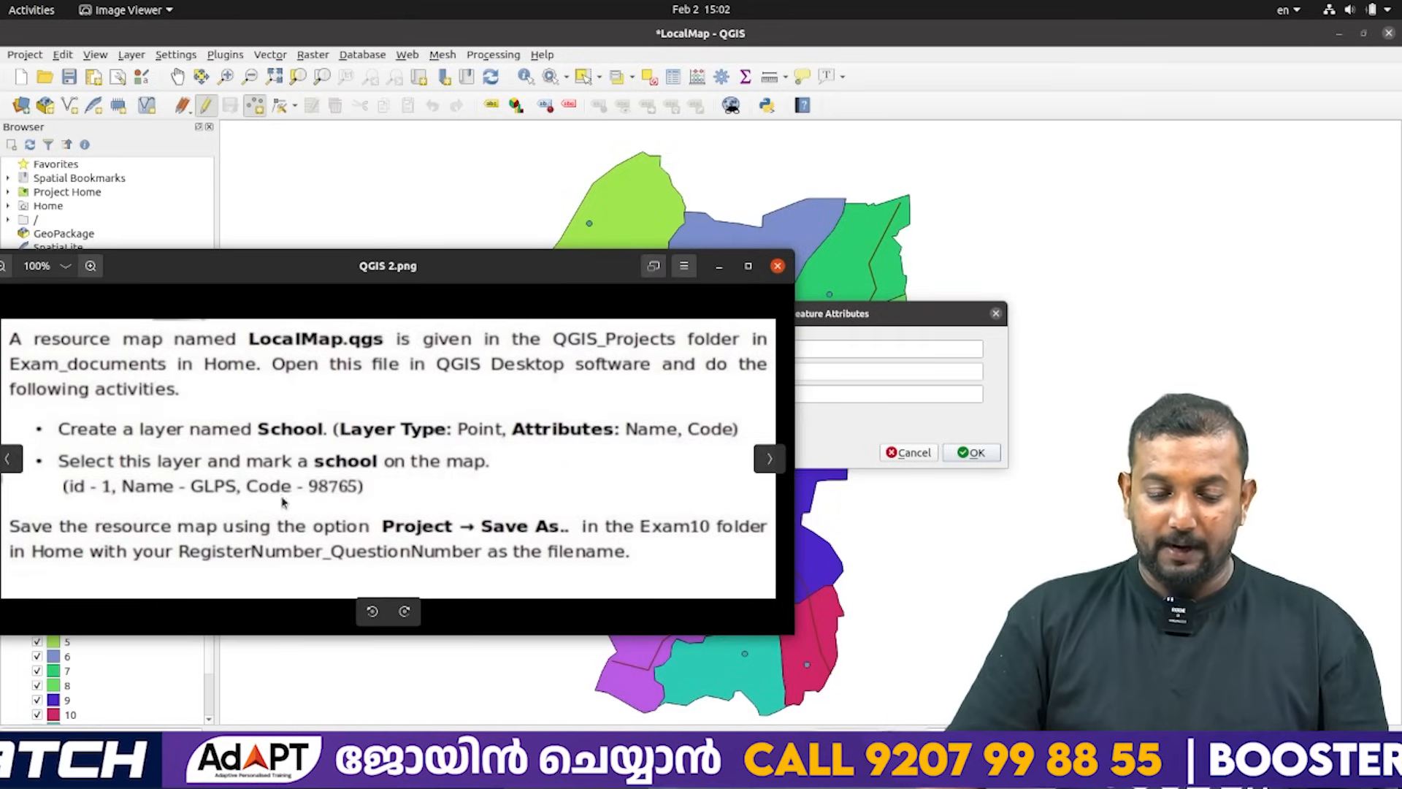
click(719, 266)
text(1)
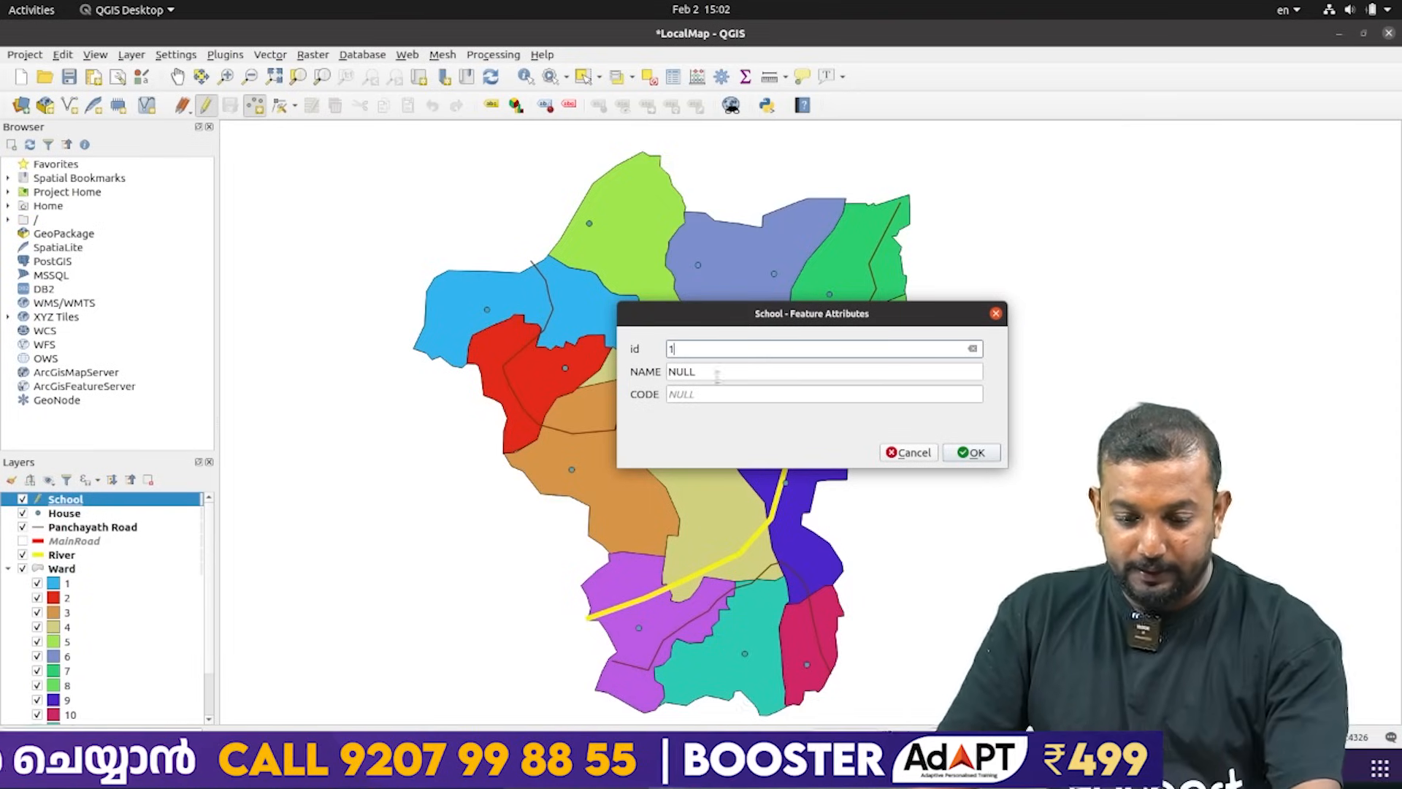
key(Tab)
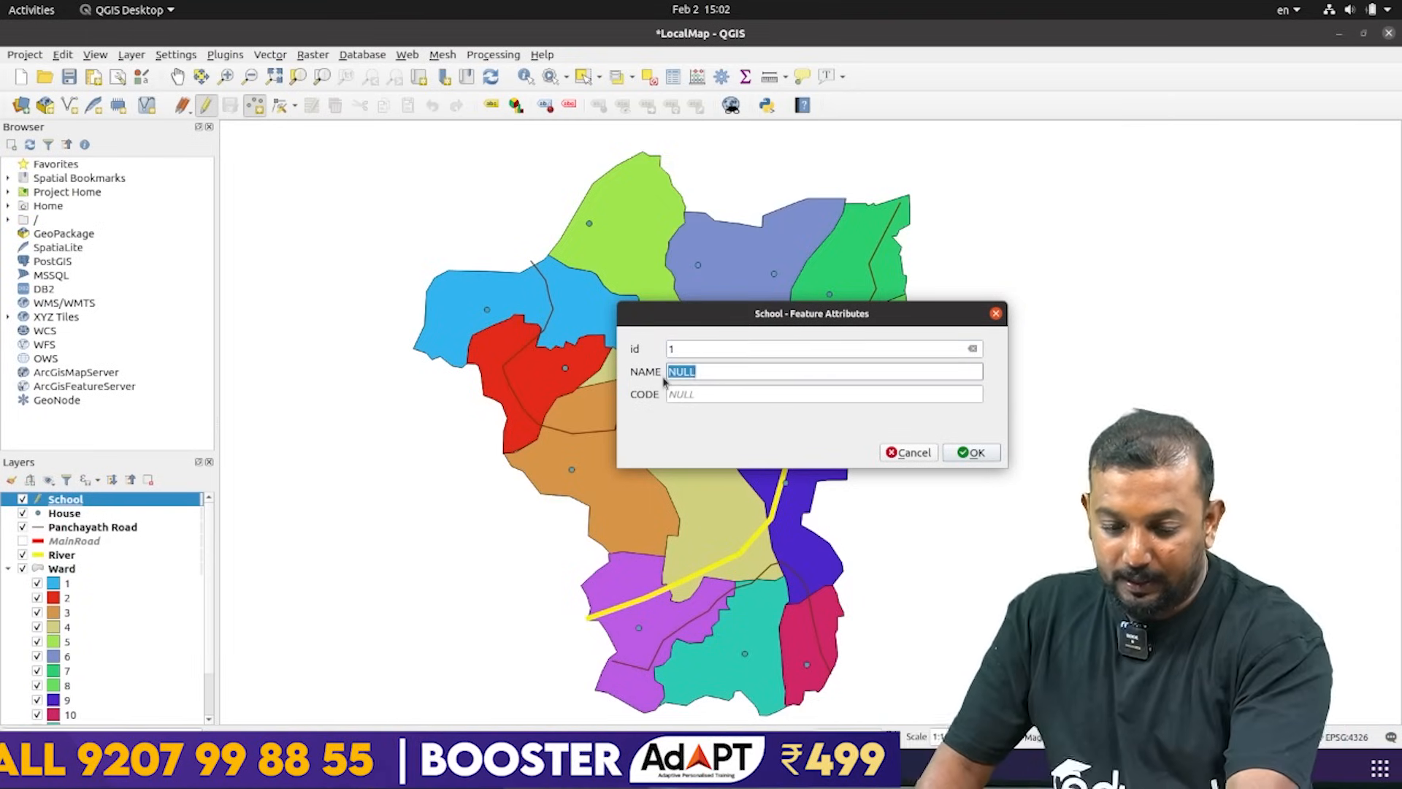
key(BackSpace)
key(alt+Tab)
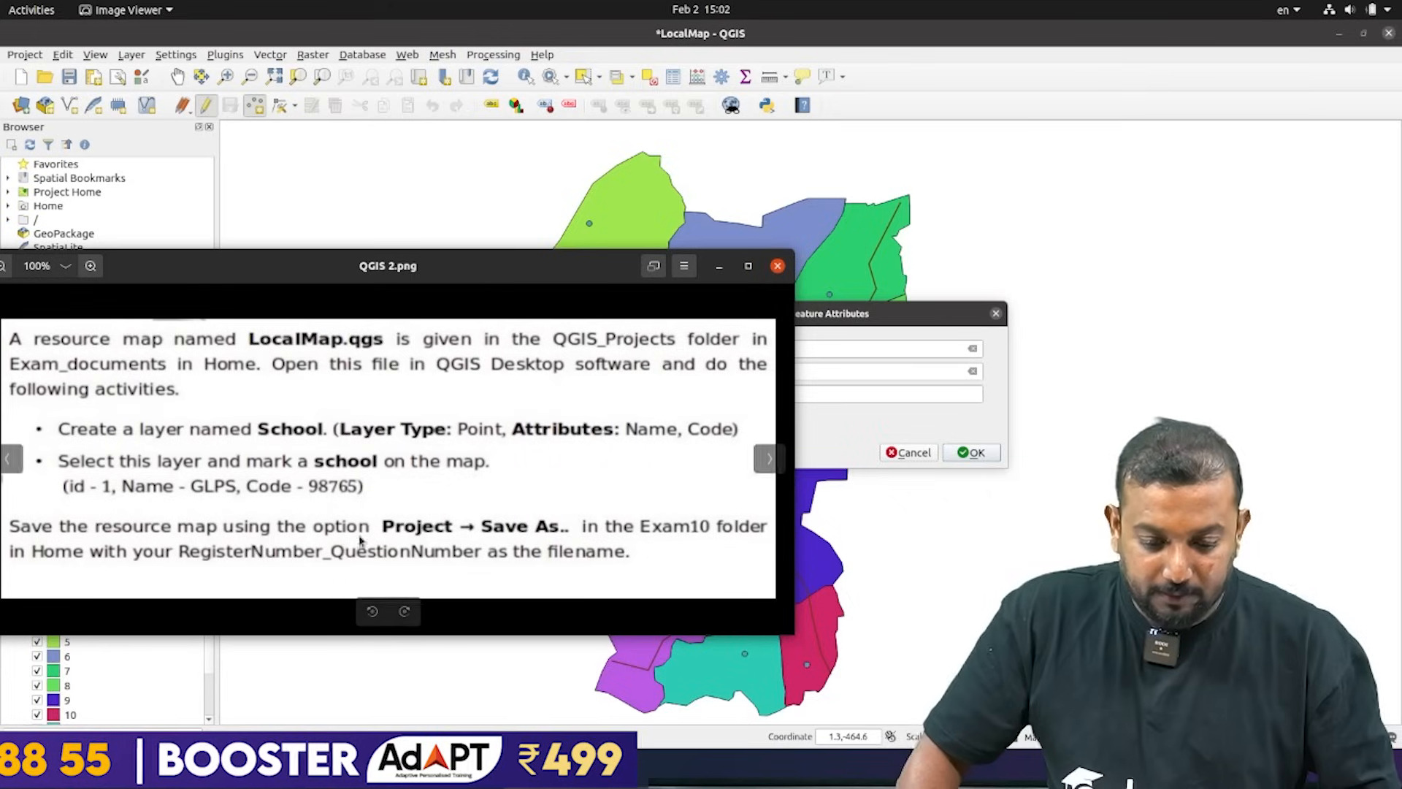
click(719, 266)
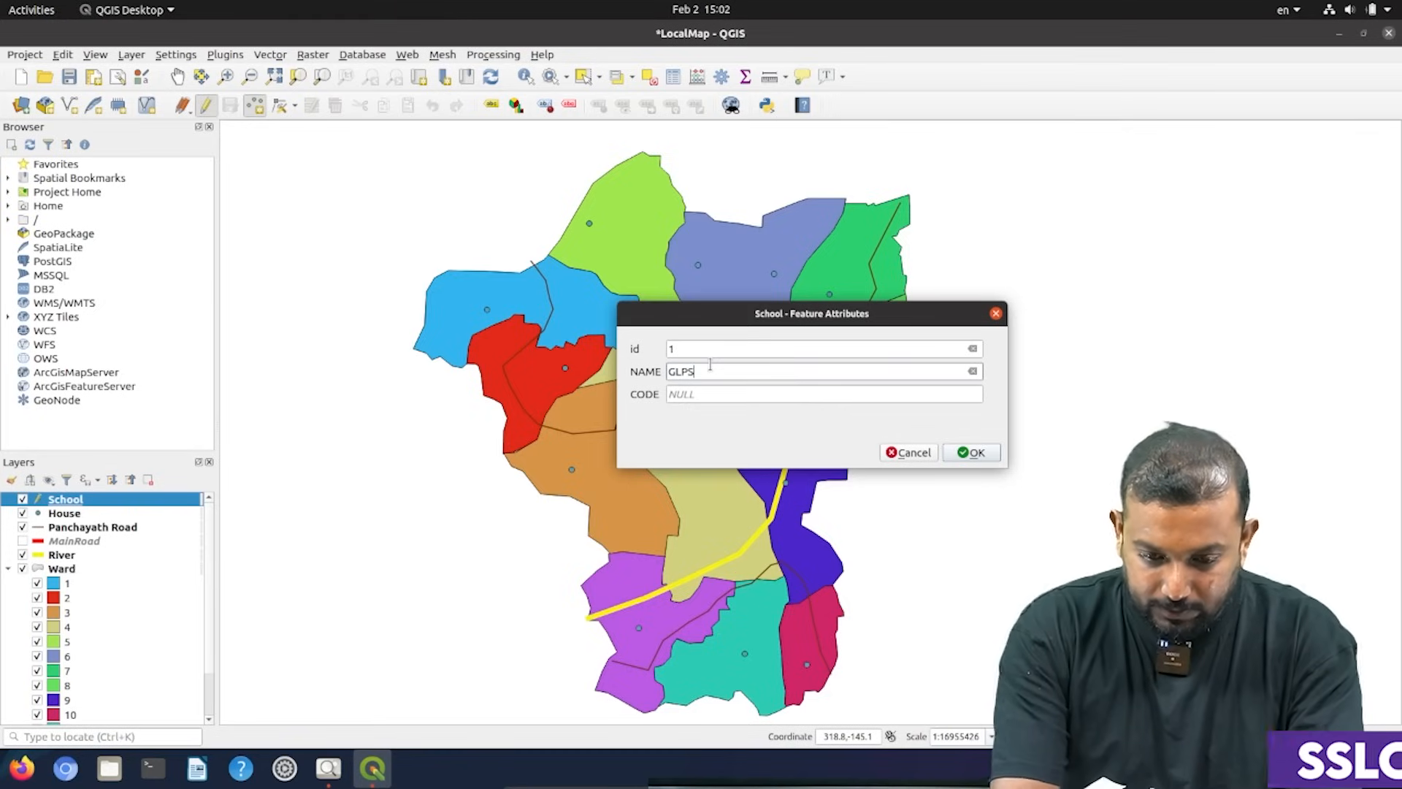
Check the code in QGIS 2.png, set the point's CODE to 98765 and confirm the feature attributes.
click(328, 768)
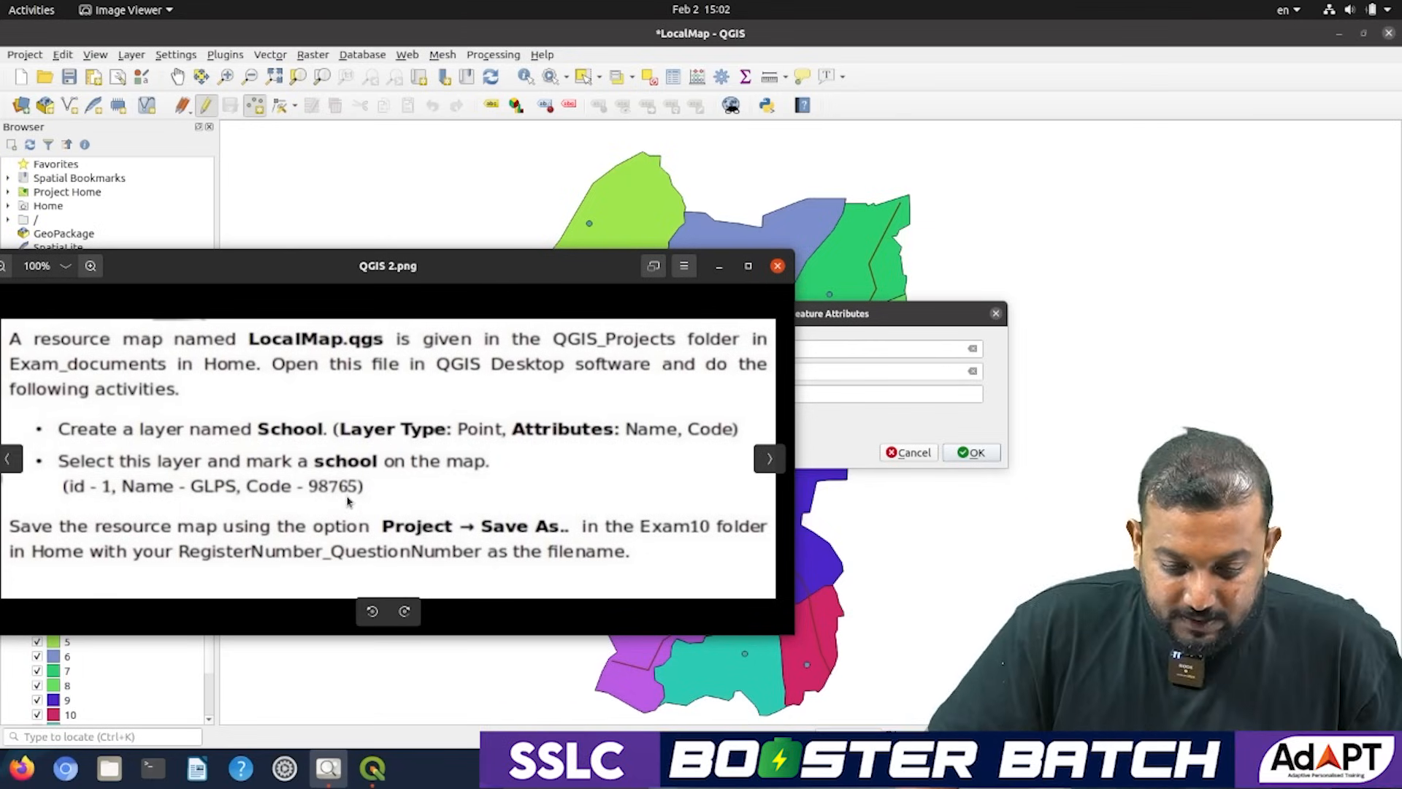
click(719, 266)
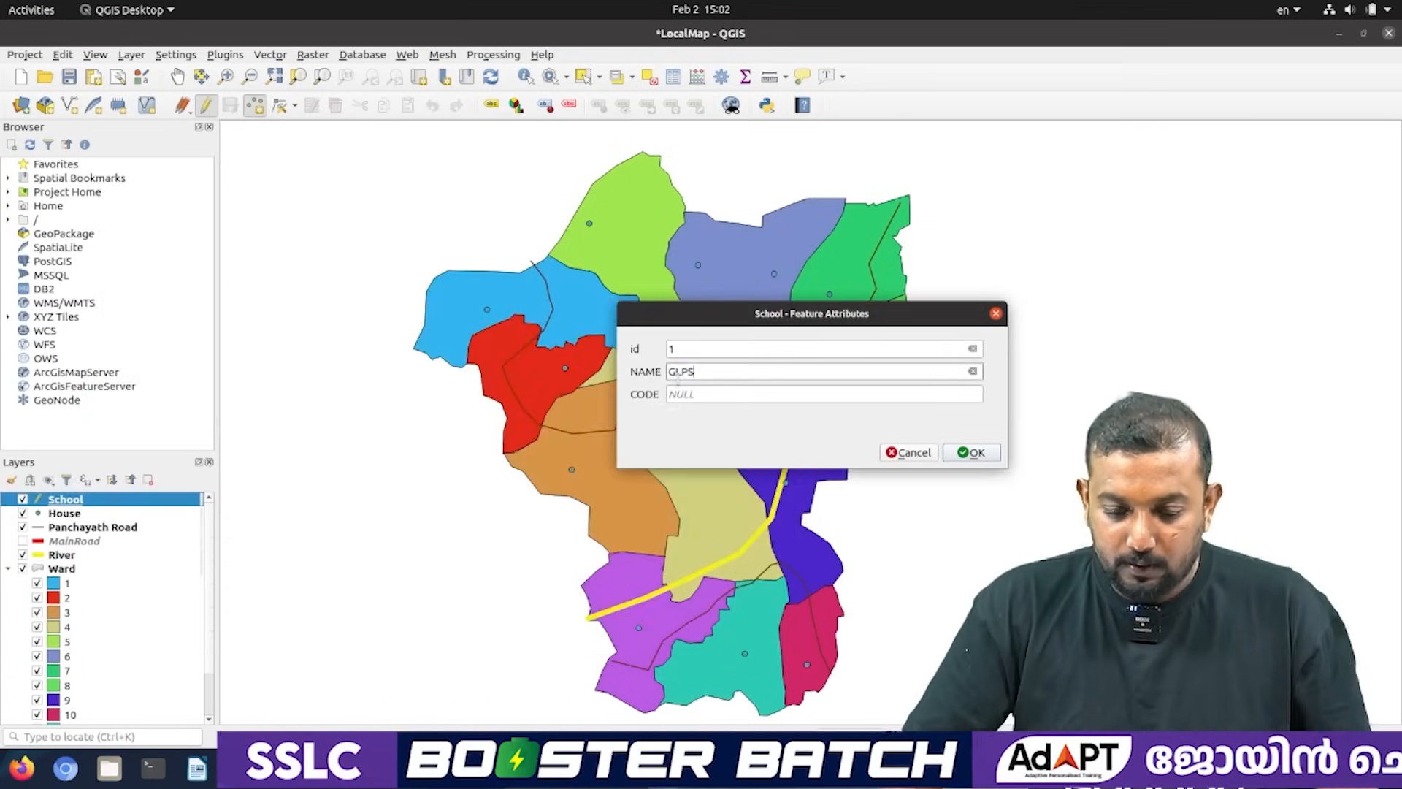
click(688, 392)
text(98765)
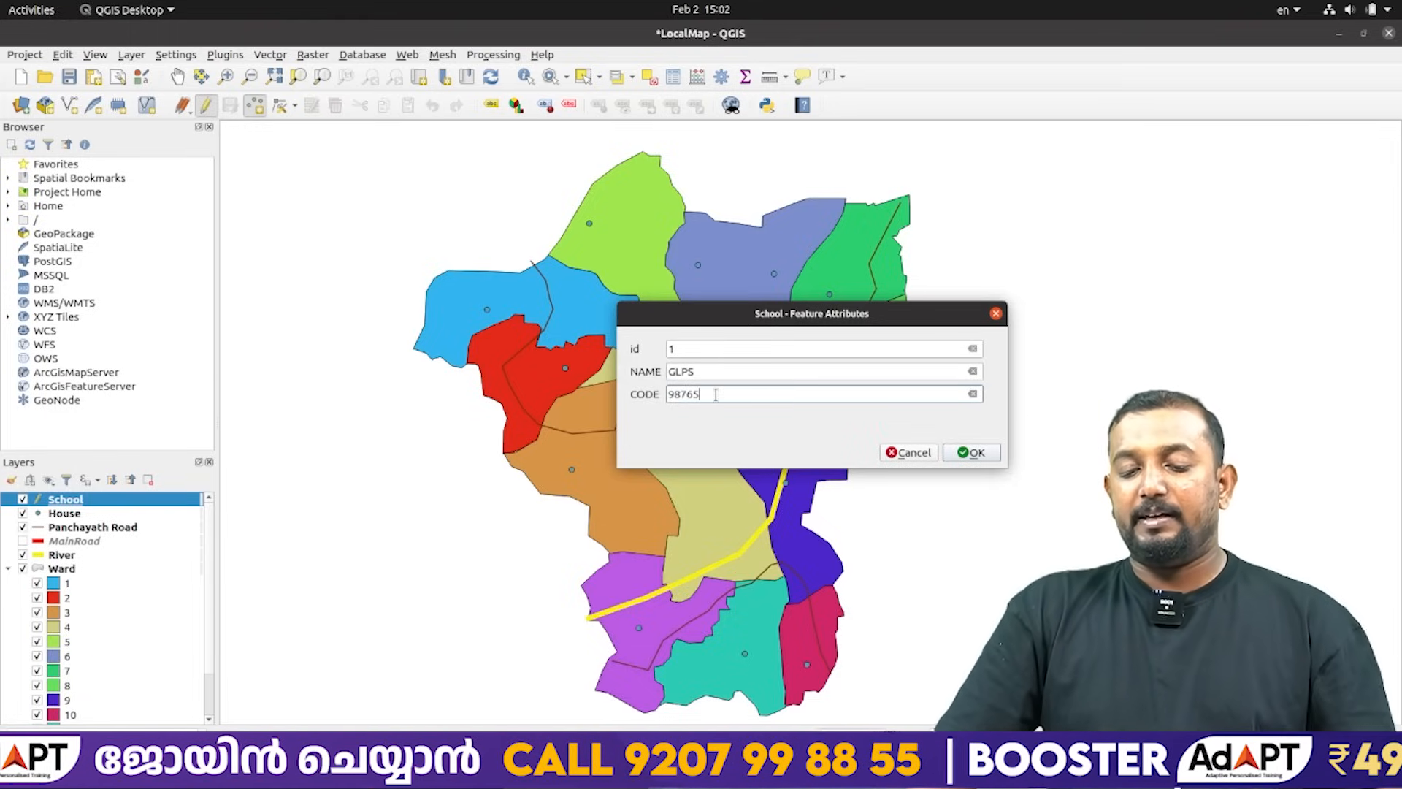
click(971, 452)
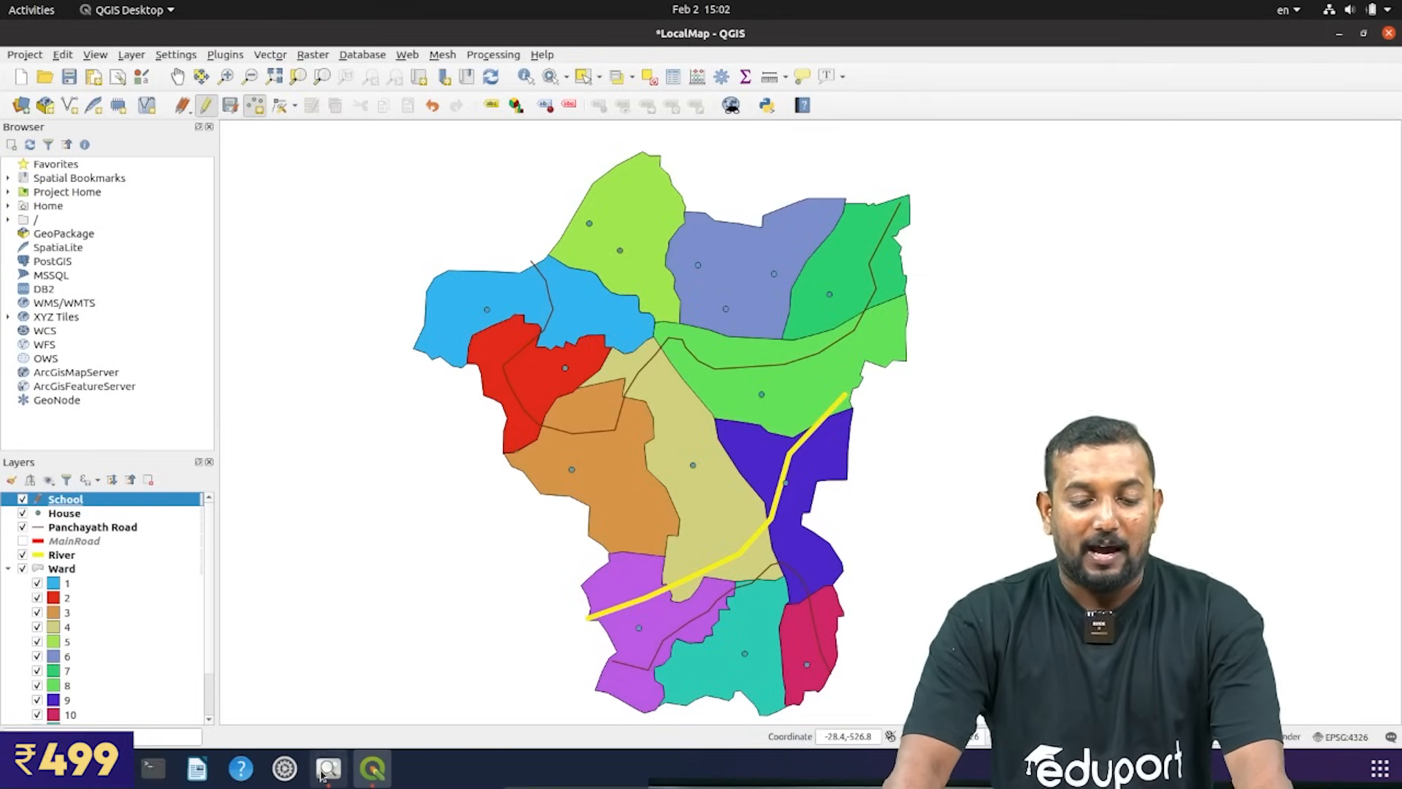
Reread the instructions in QGIS 2.png and open the School layer's attribute table to check the entered record.
click(329, 766)
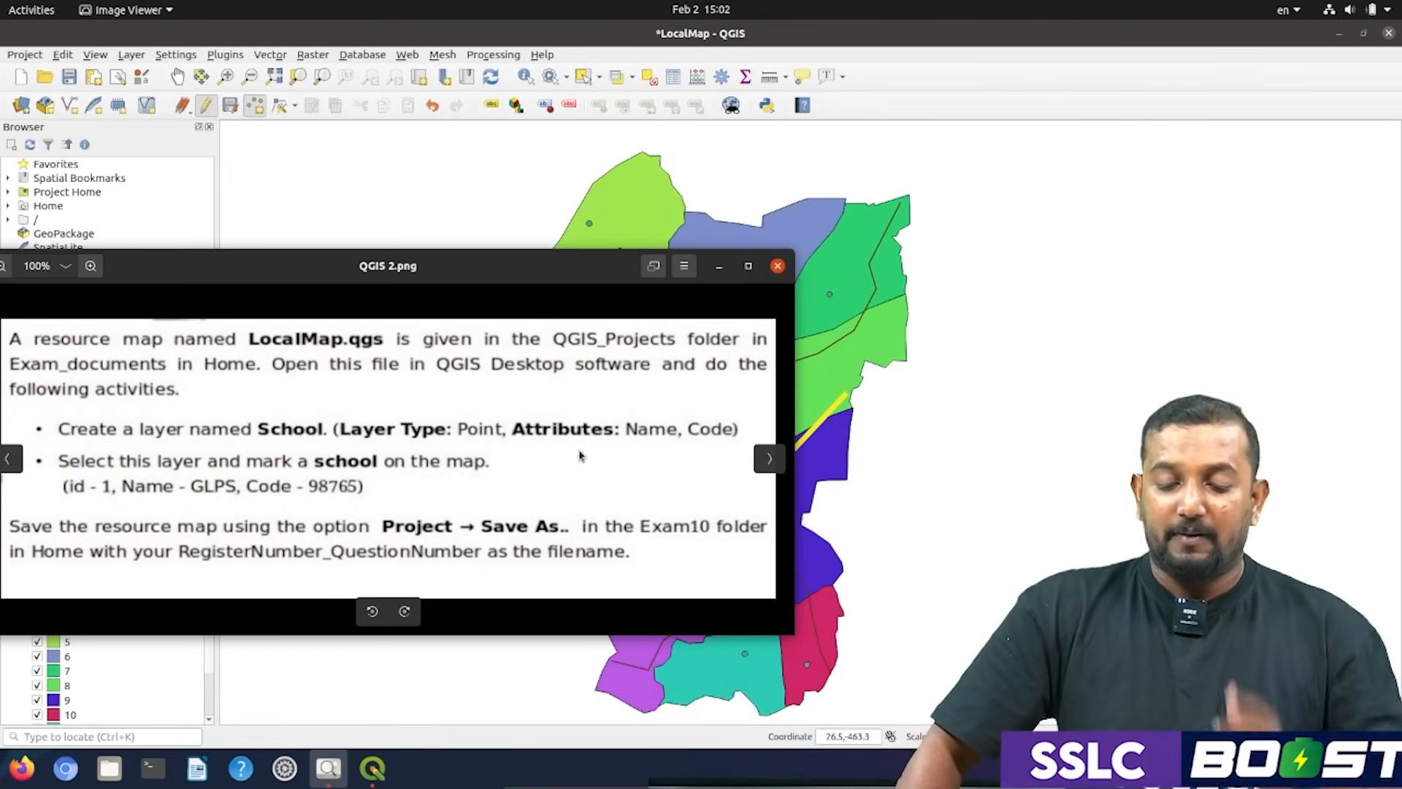
click(719, 266)
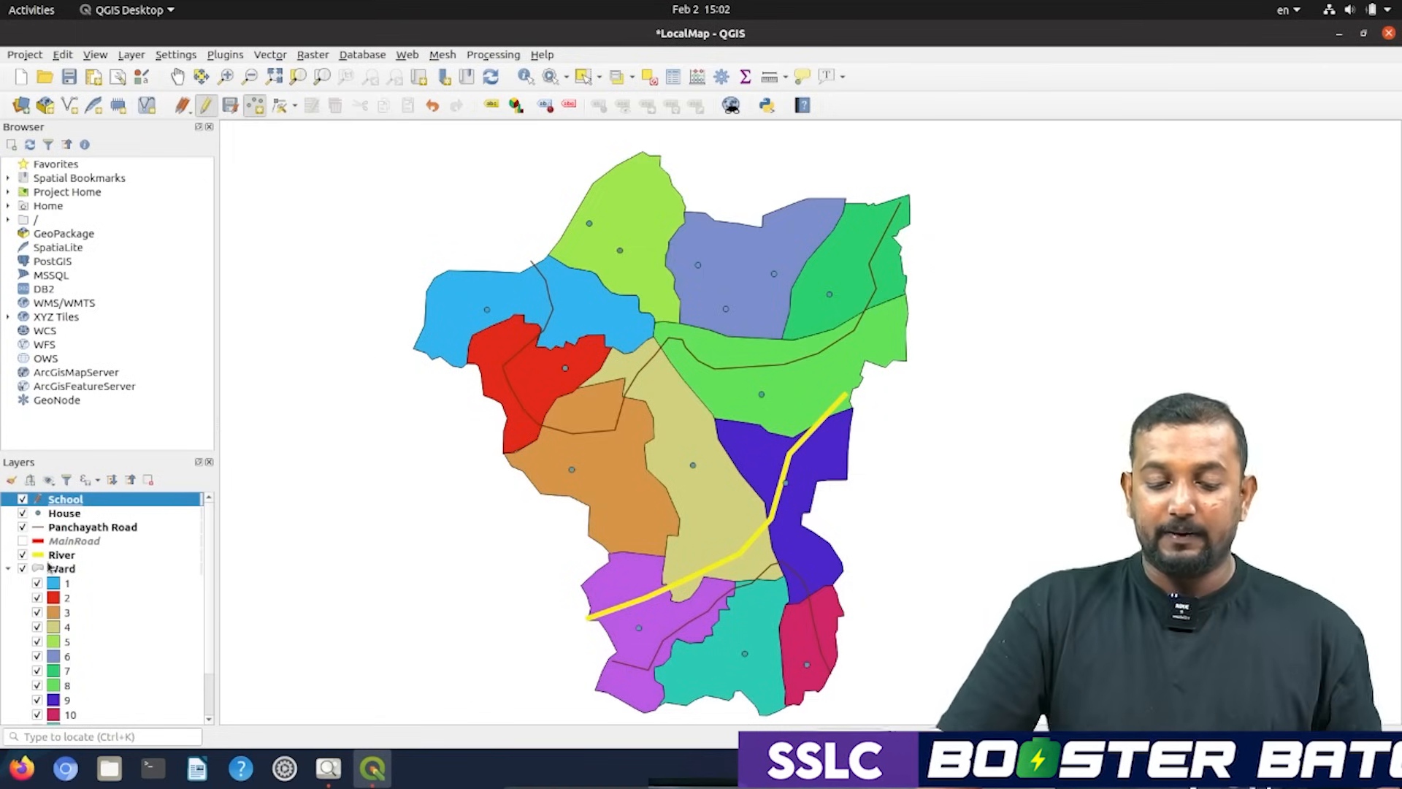
right_click(61, 501)
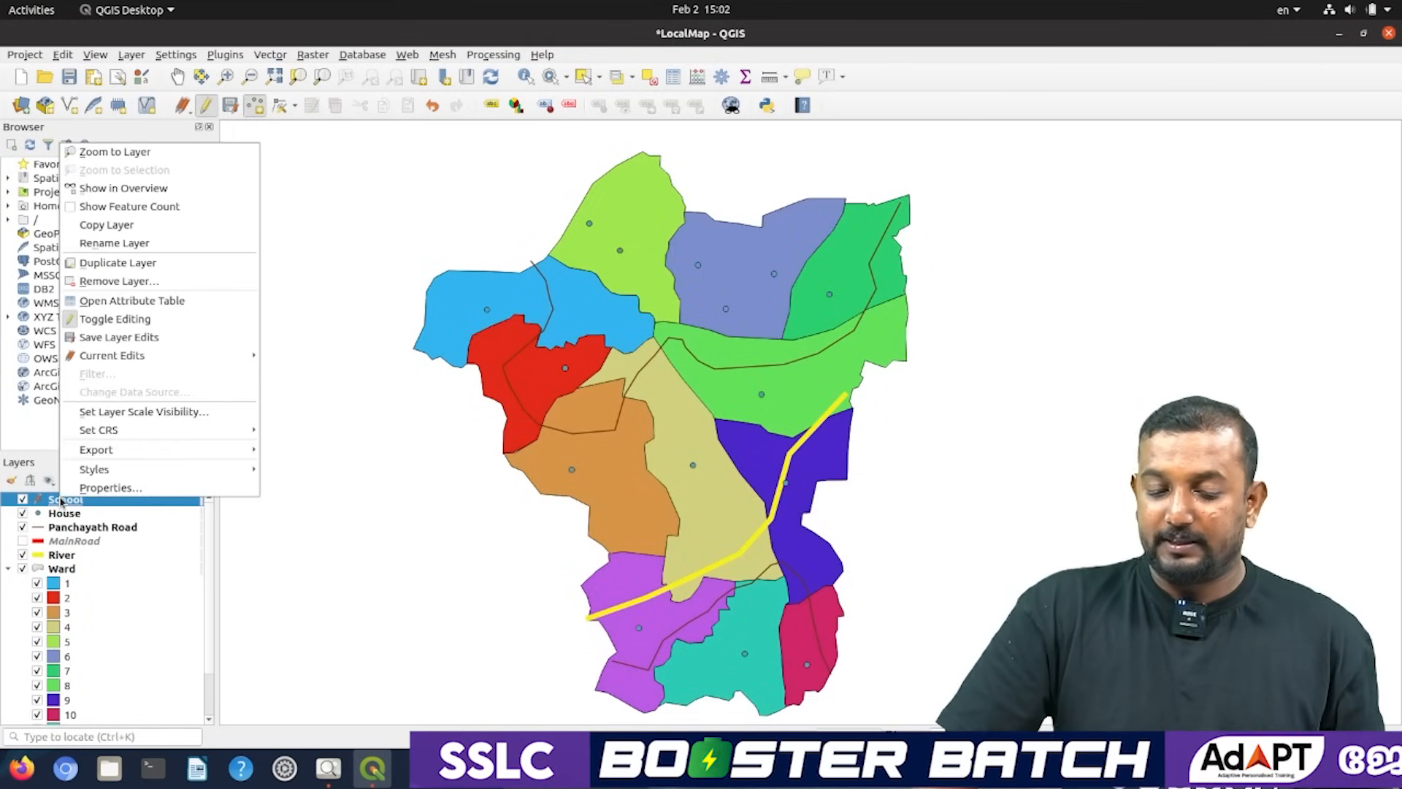
click(122, 302)
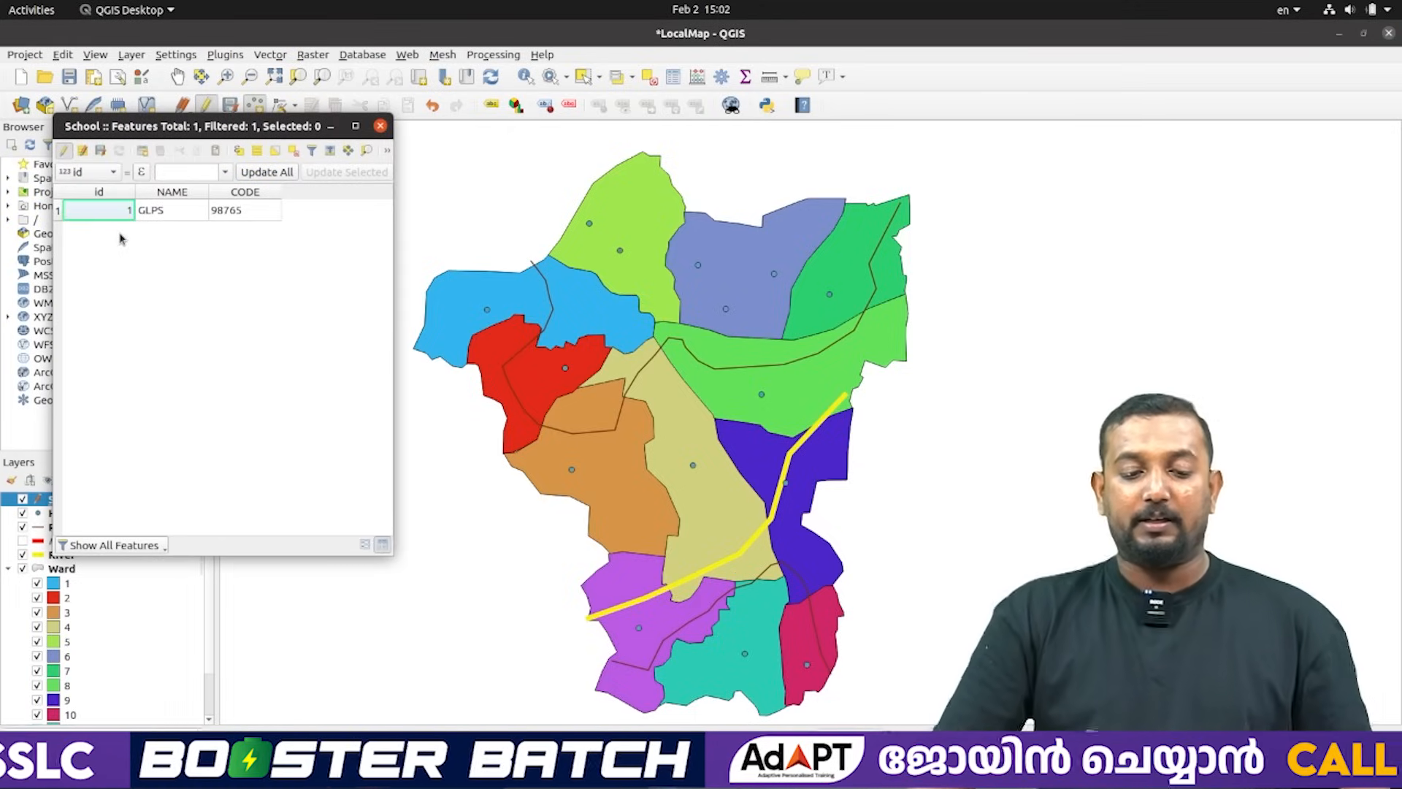
drag(219, 126, 272, 145)
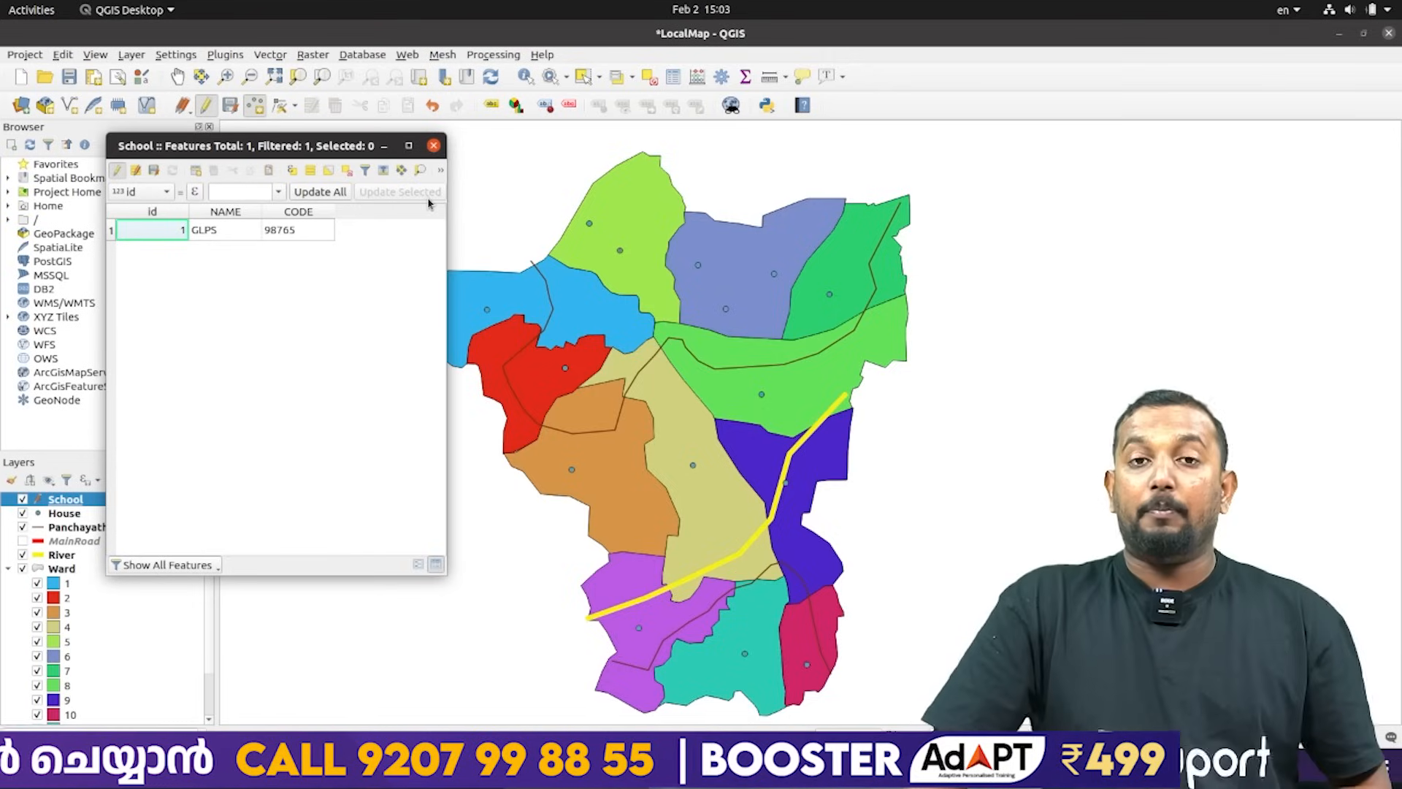
Close the School attribute table, review the House layer's attribute table for comparison, and reselect the School layer.
click(433, 145)
click(88, 516)
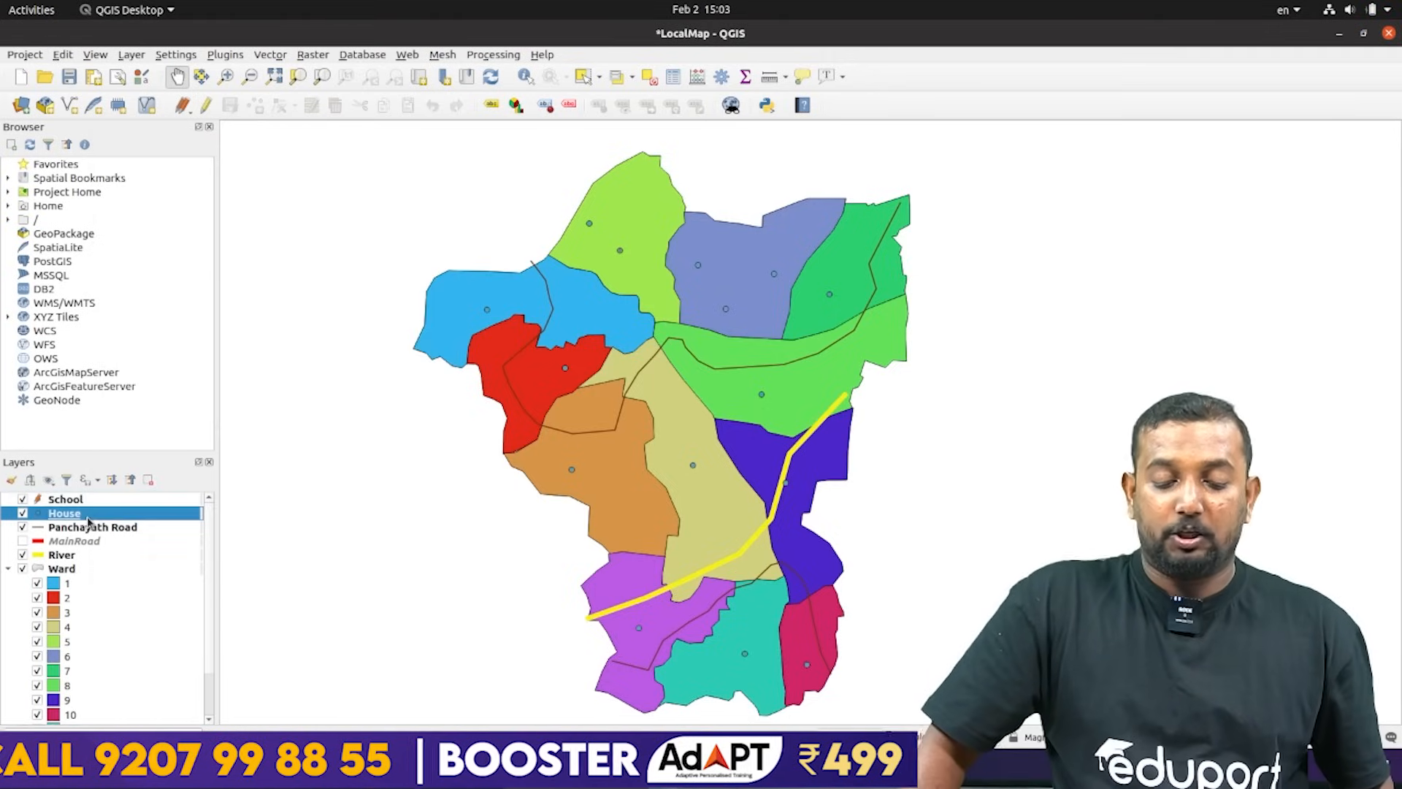
right_click(89, 520)
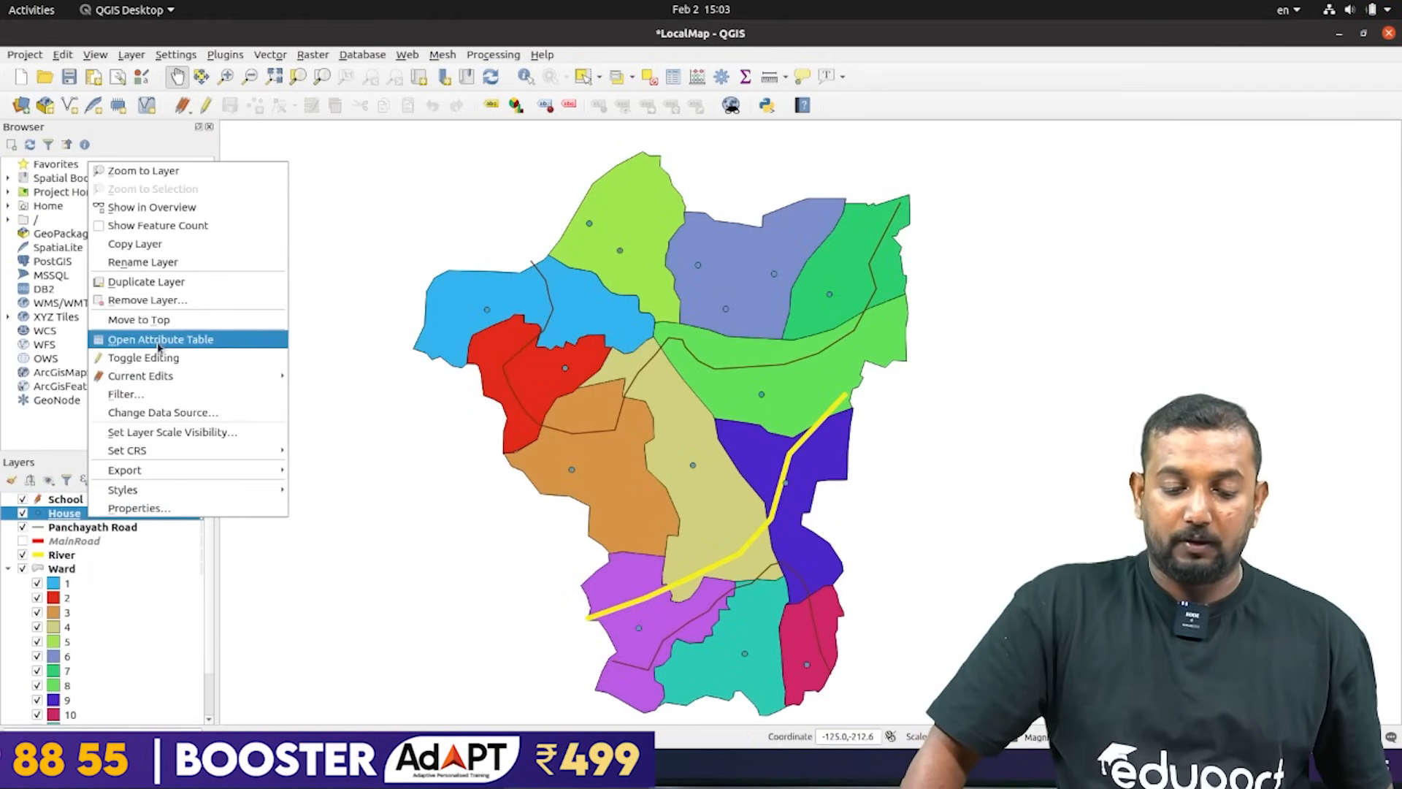
mouse_move(167, 381)
click(162, 342)
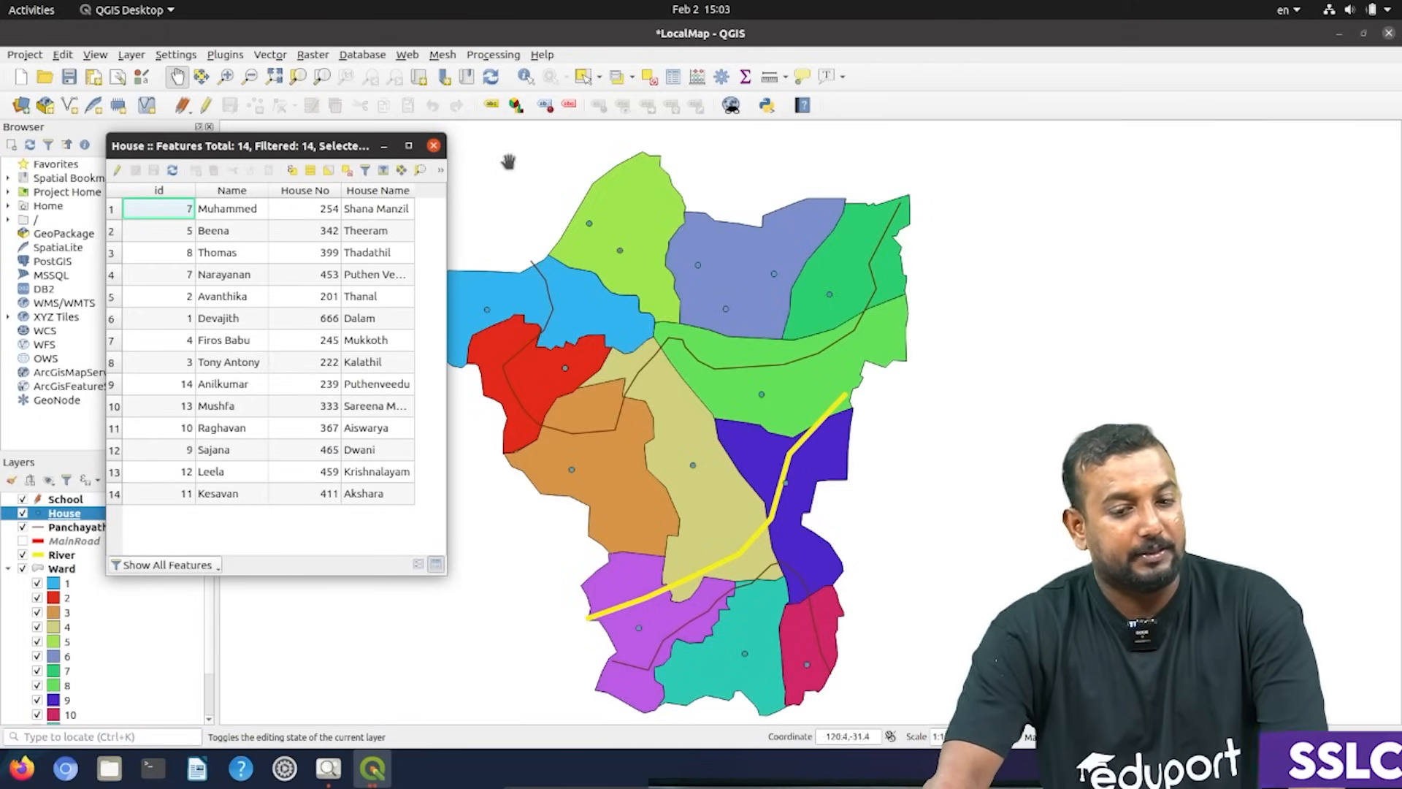
click(433, 146)
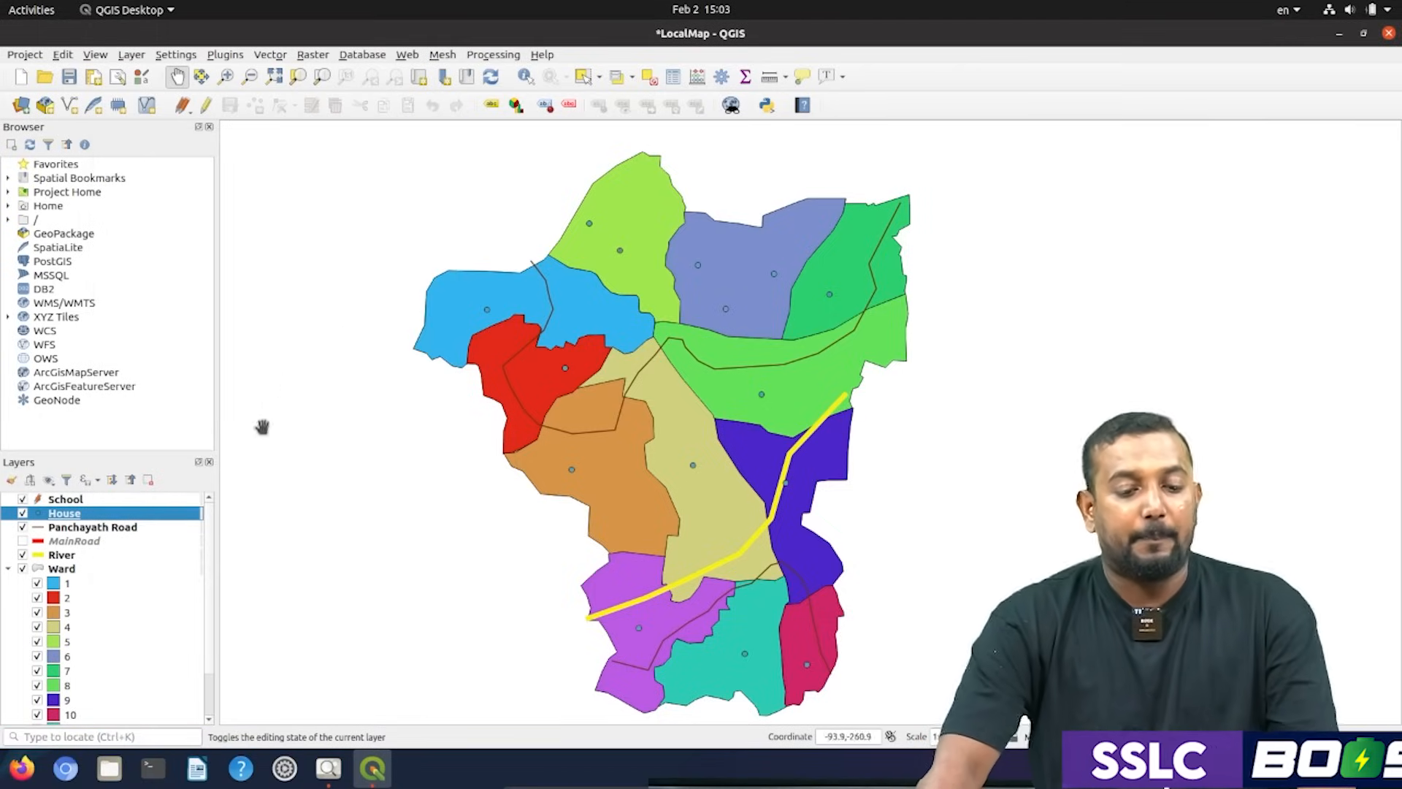
click(145, 501)
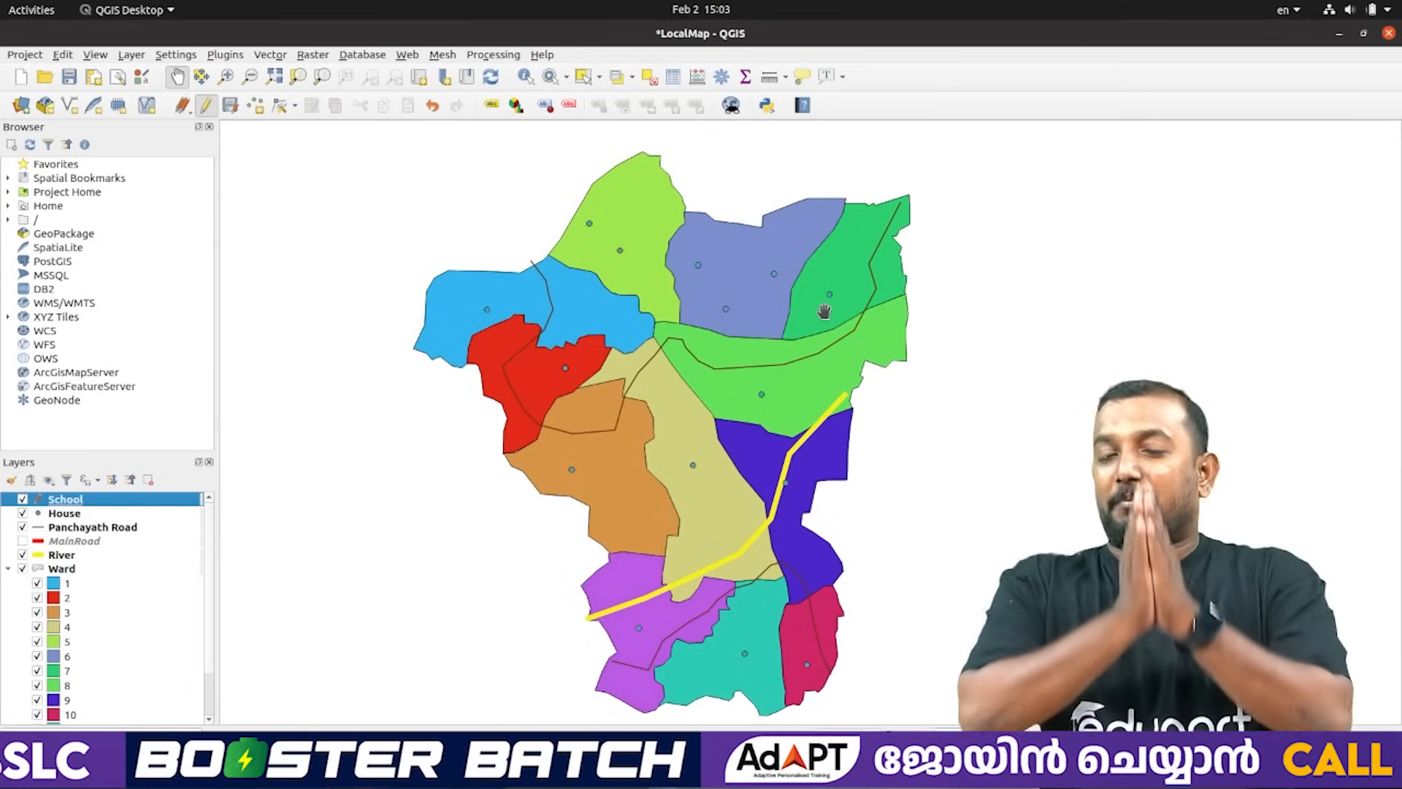
right_click(75, 502)
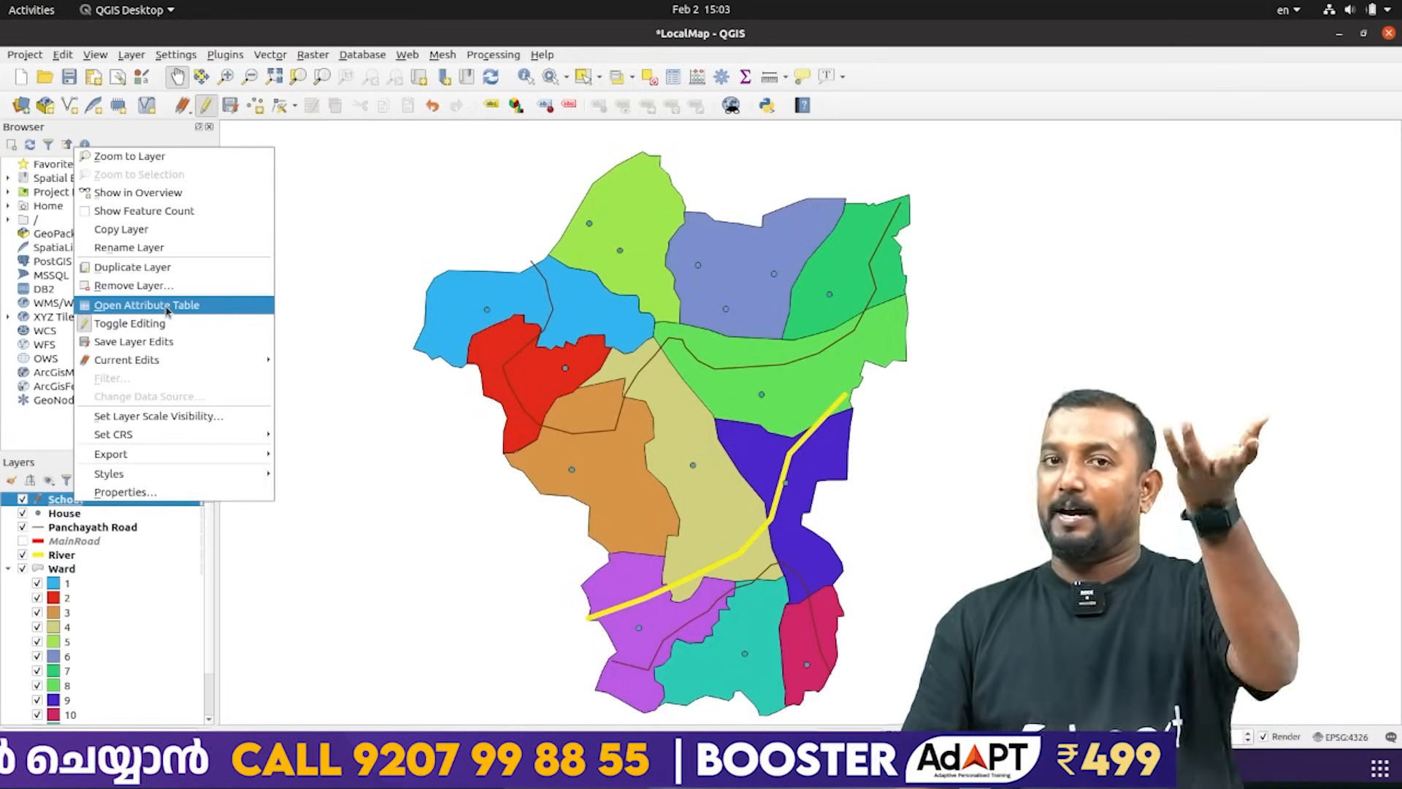
click(366, 252)
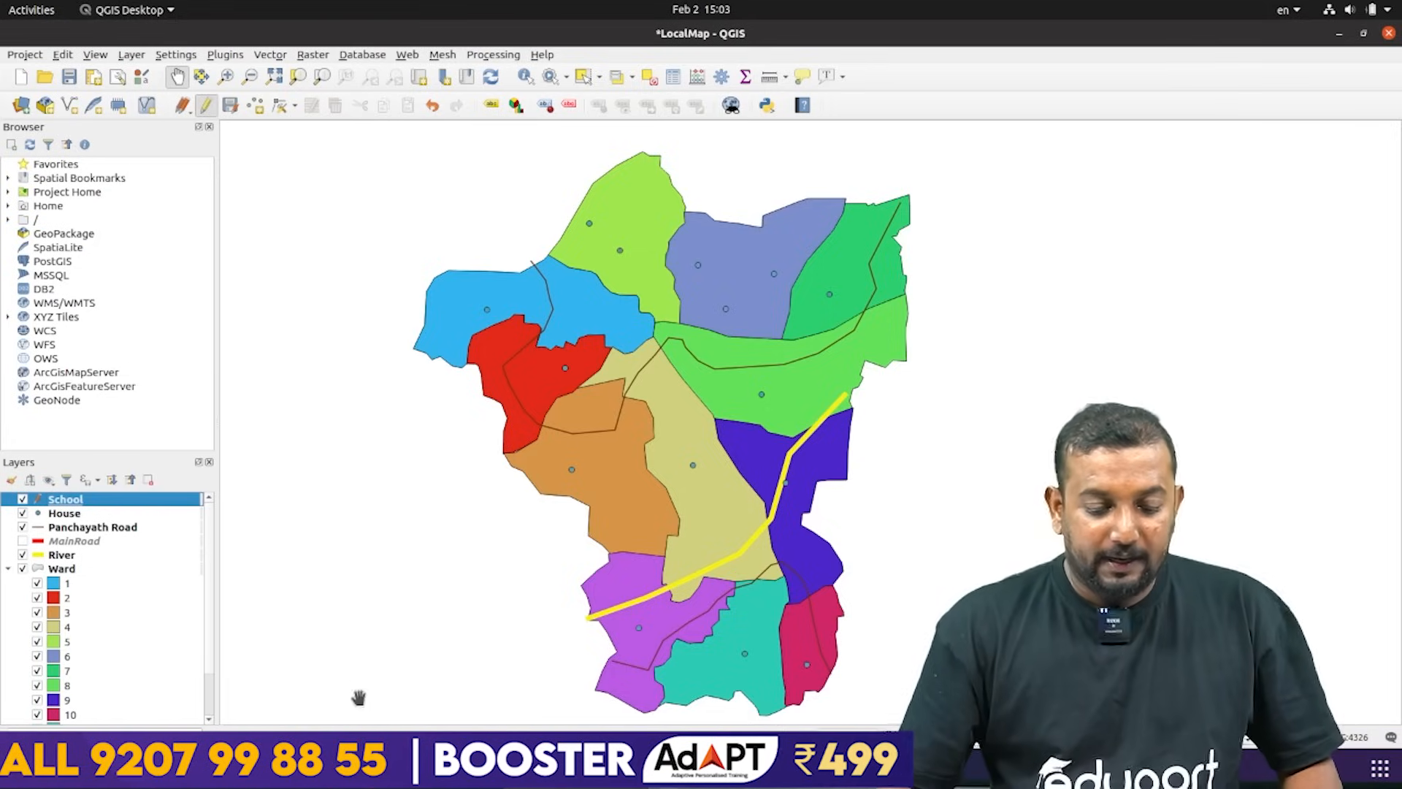
Check the saving instructions in QGIS 2.png and start saving the project under a new name in Home's Exam10 folder.
key(alt+Tab)
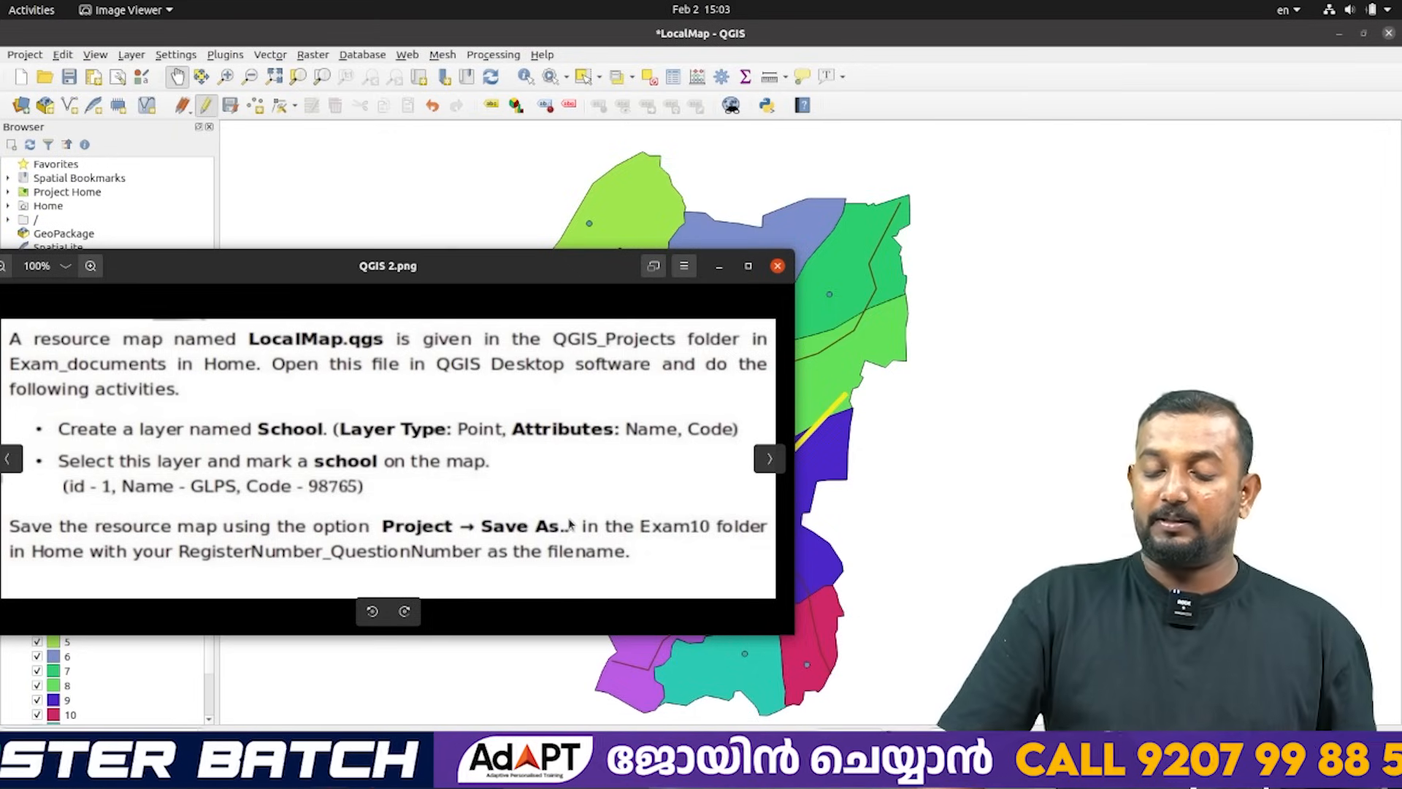
click(718, 266)
click(24, 55)
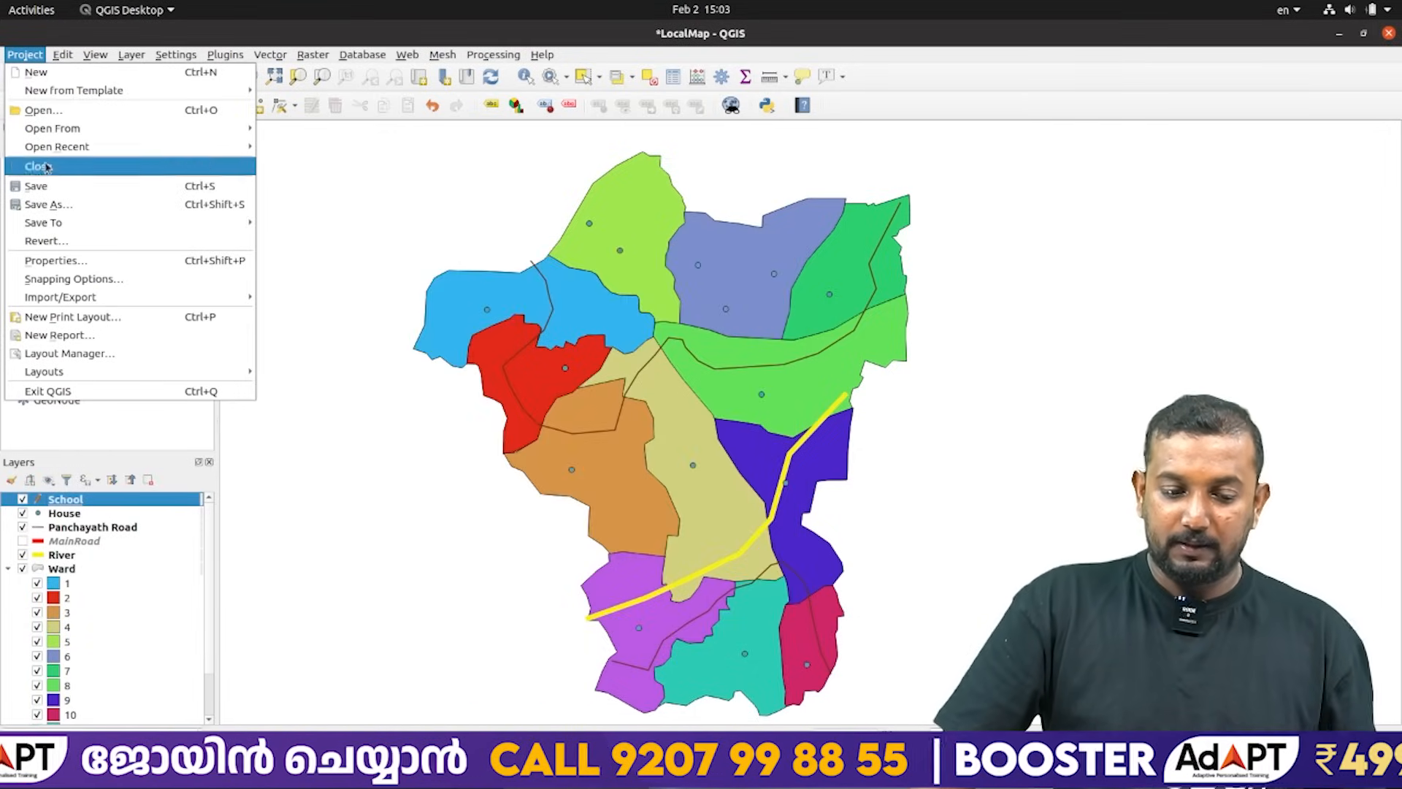
click(56, 205)
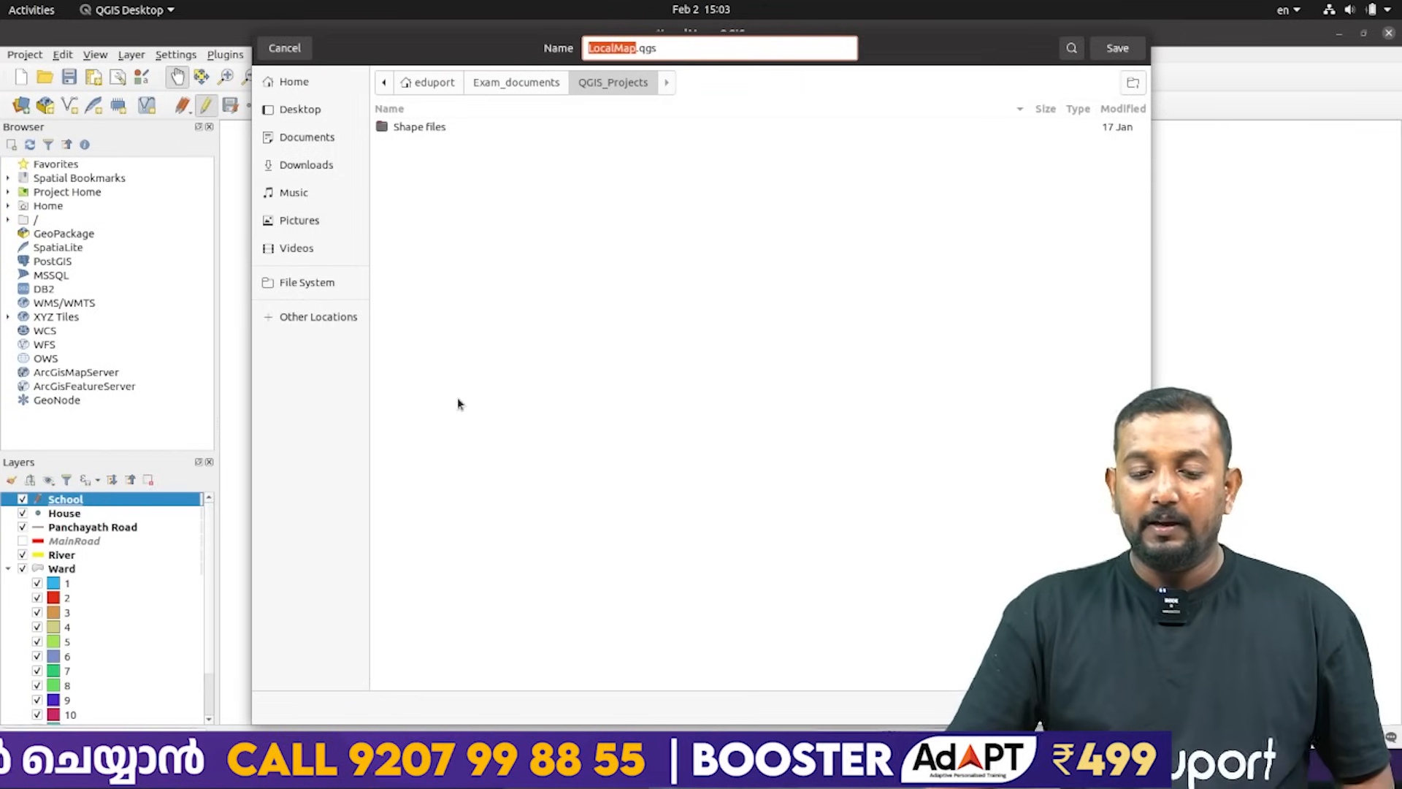
click(527, 82)
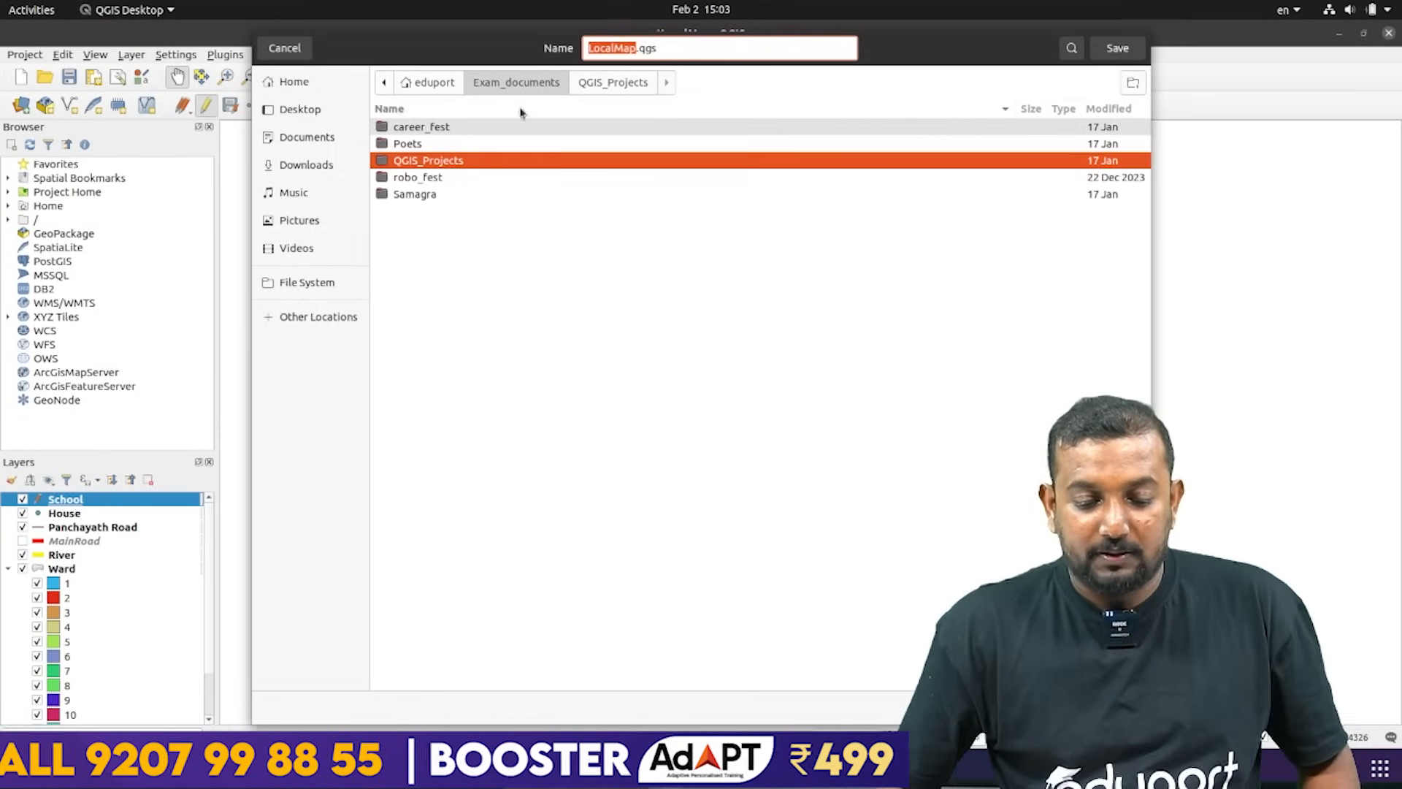
click(438, 83)
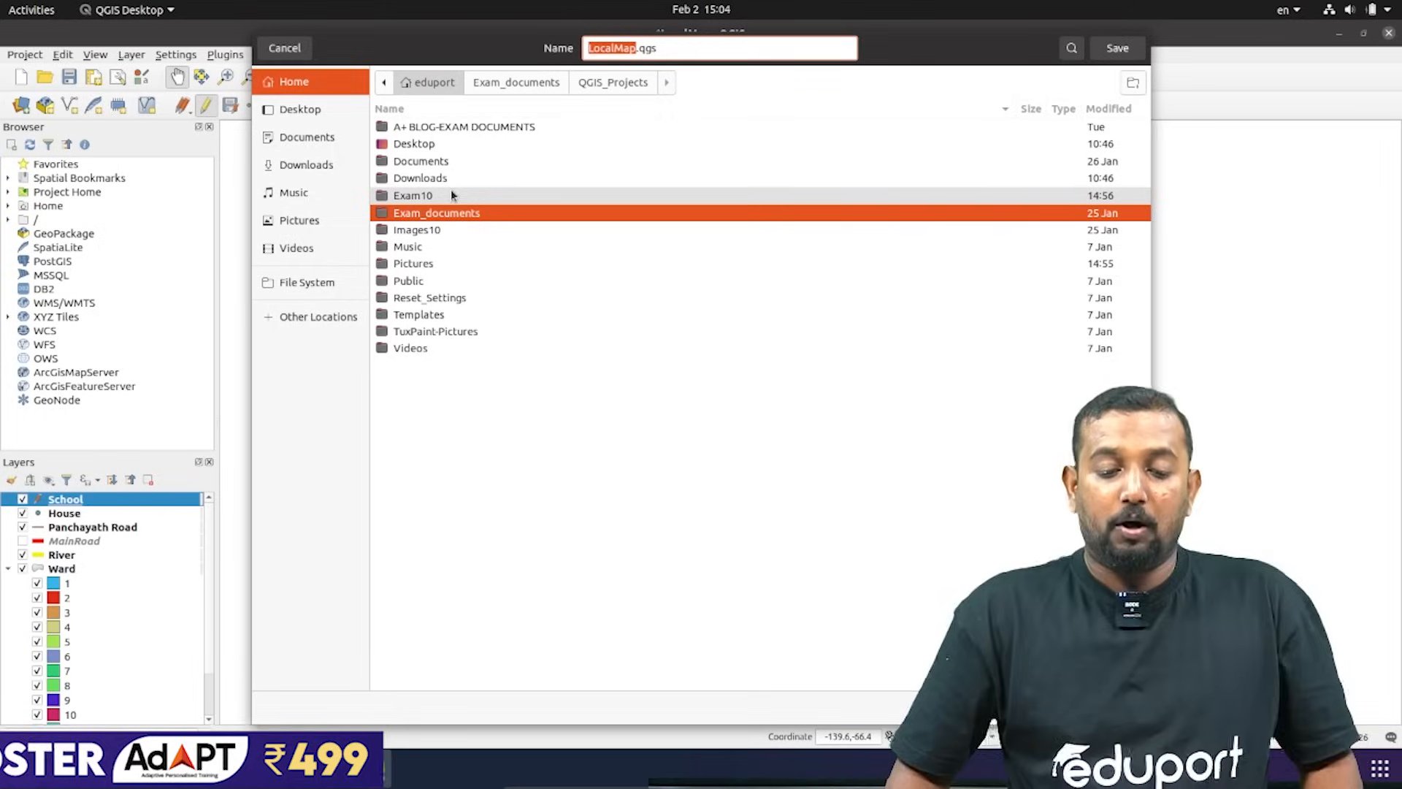
double_click(450, 195)
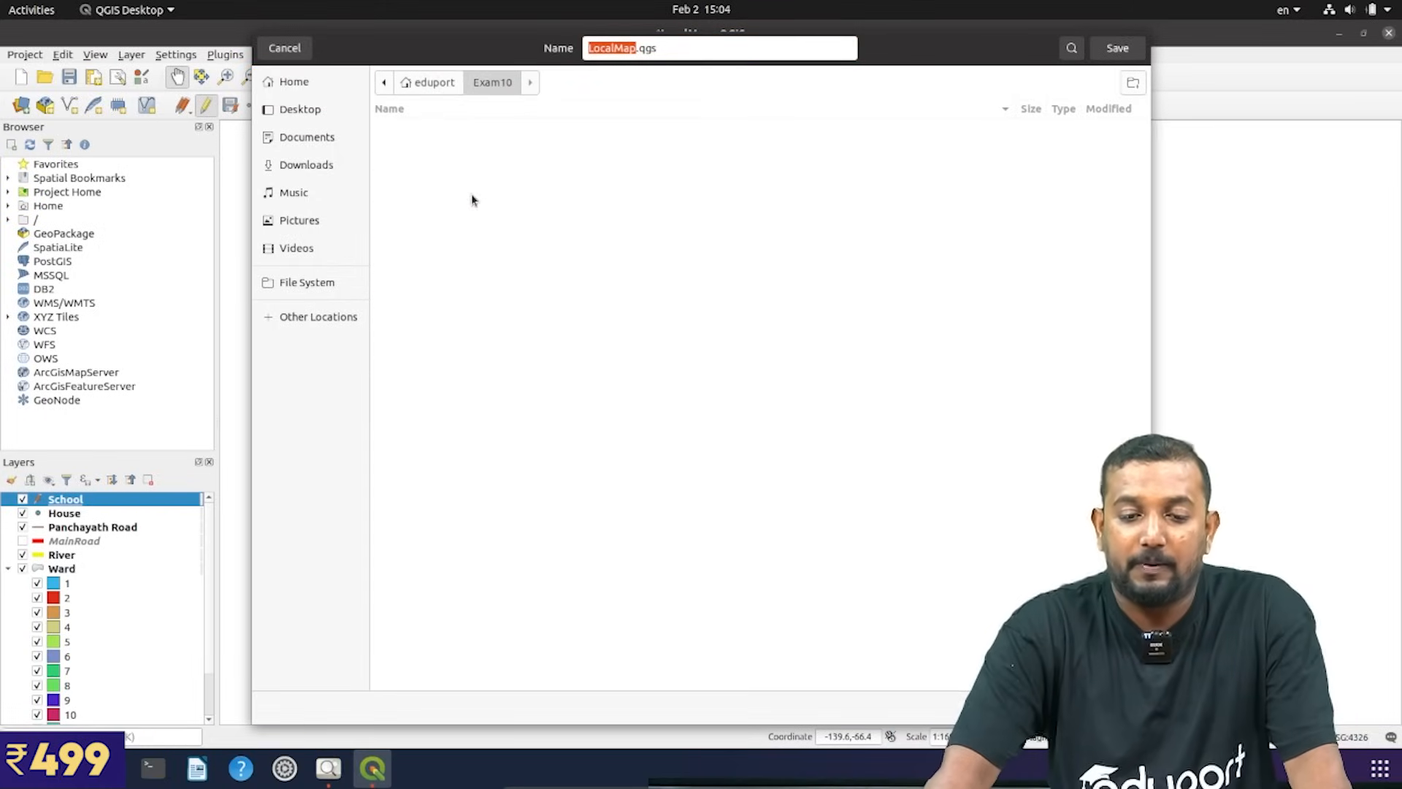
Replace the project's base file name with 12345_4, keeping the .qgs ending, and save it.
click(637, 49)
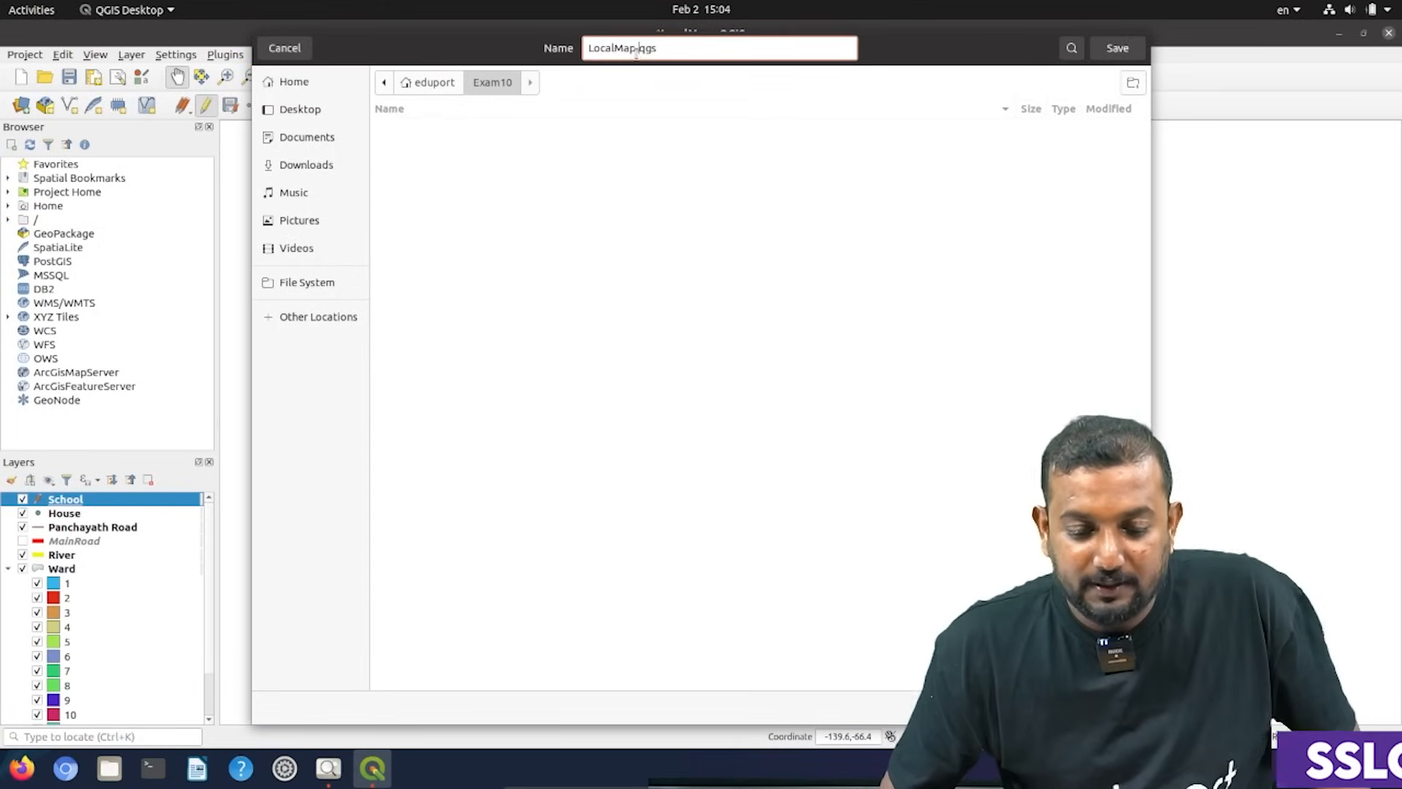
drag(638, 49, 538, 50)
click(639, 48)
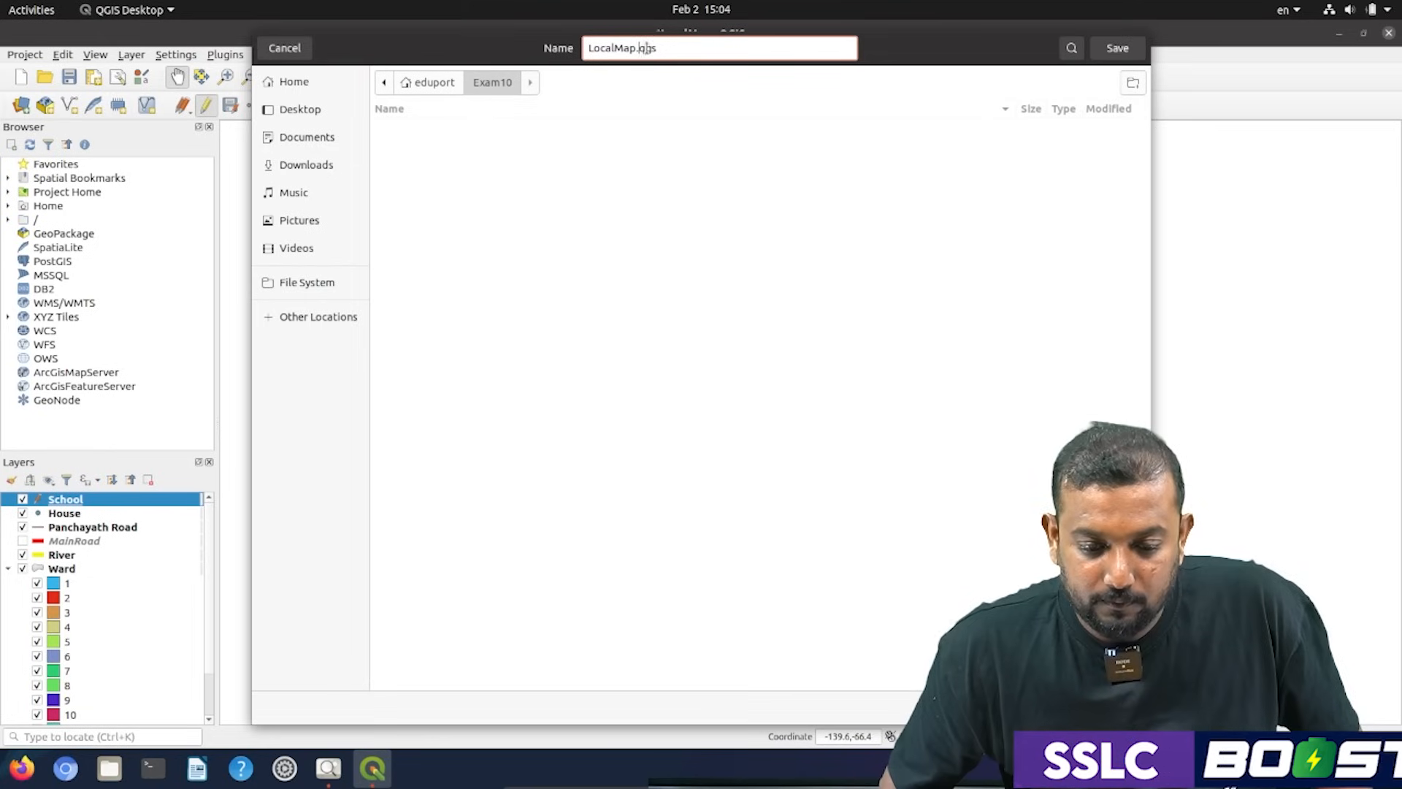
drag(633, 49, 576, 53)
key(BackSpace)
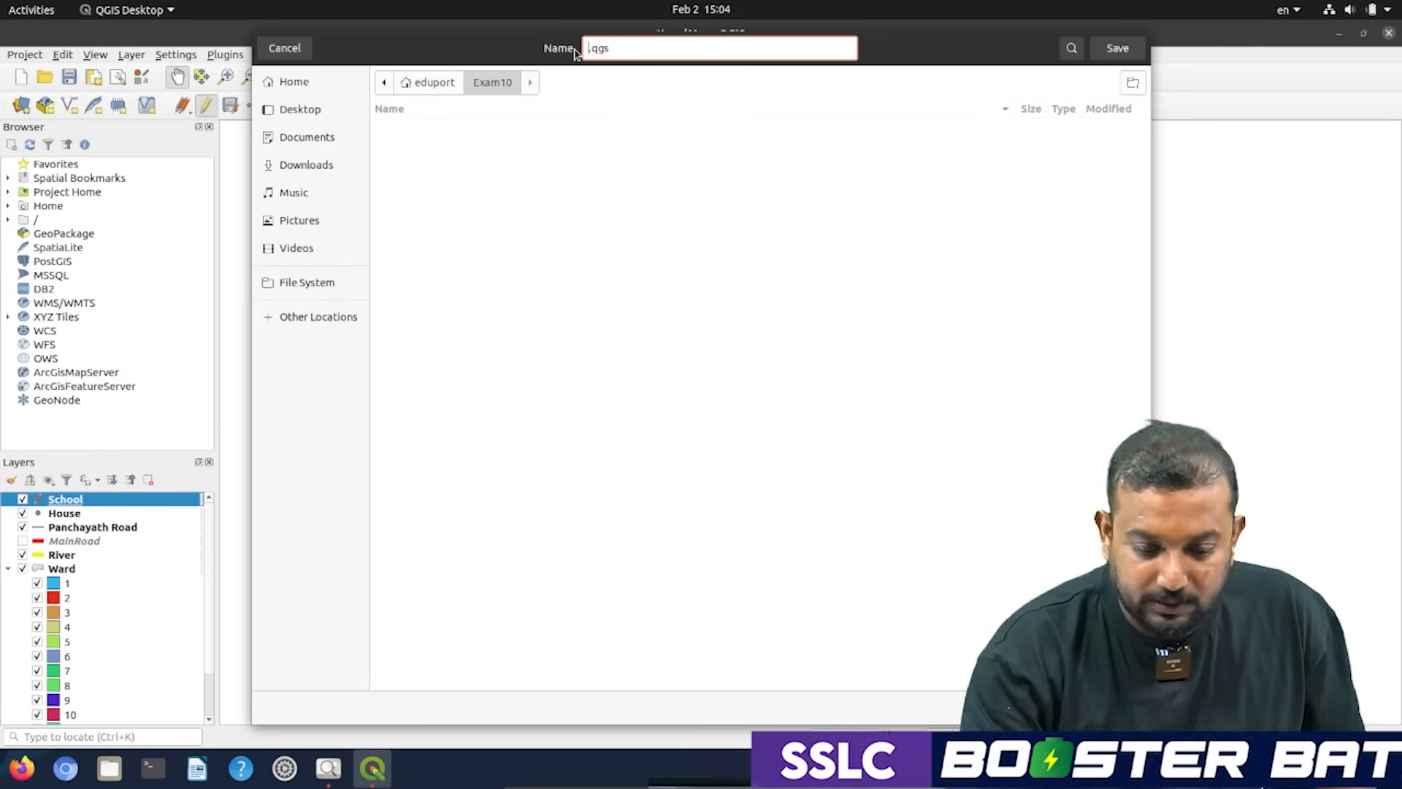
text(12345_4)
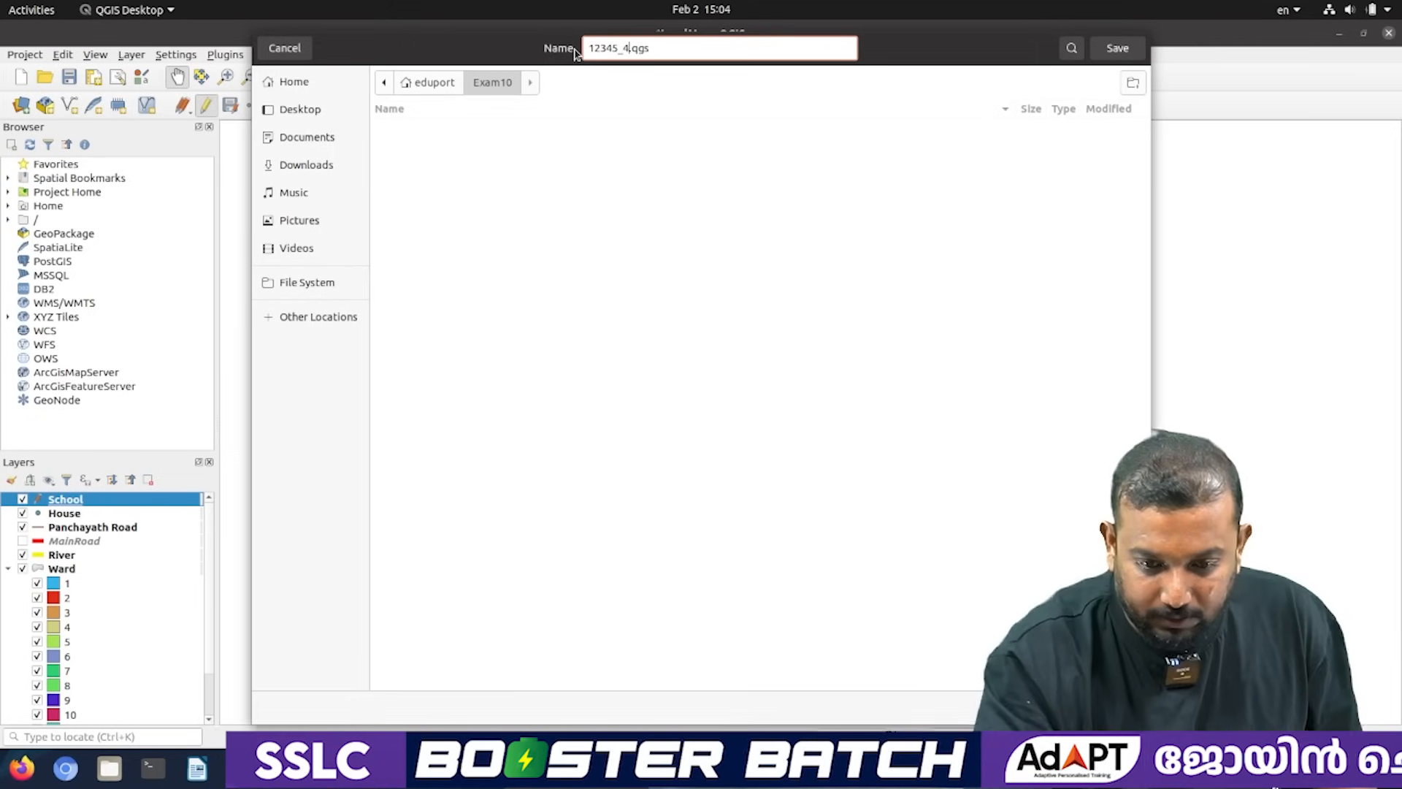
click(1133, 50)
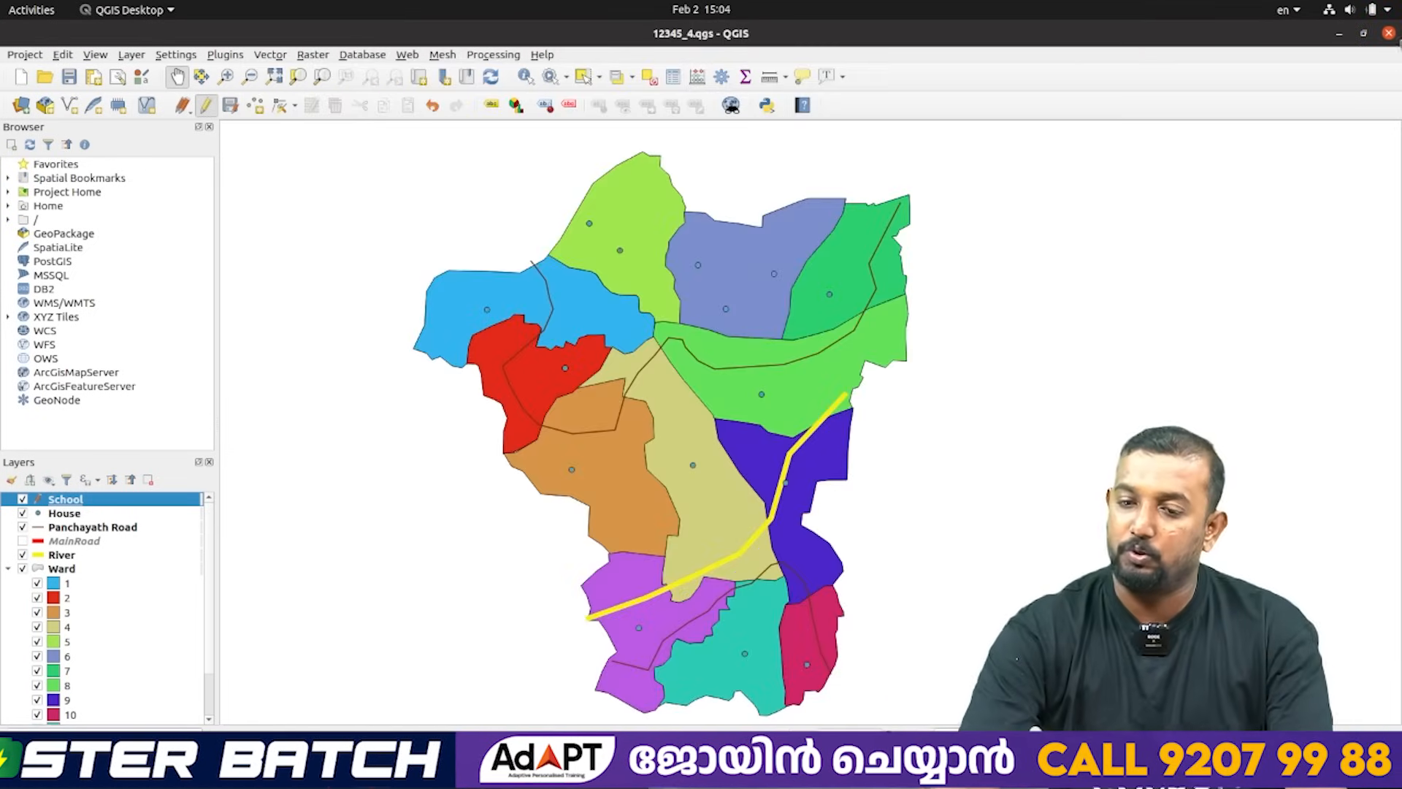
Exit QGIS without saving the School layer's edits and close the QGIS 2.png question image.
click(1388, 33)
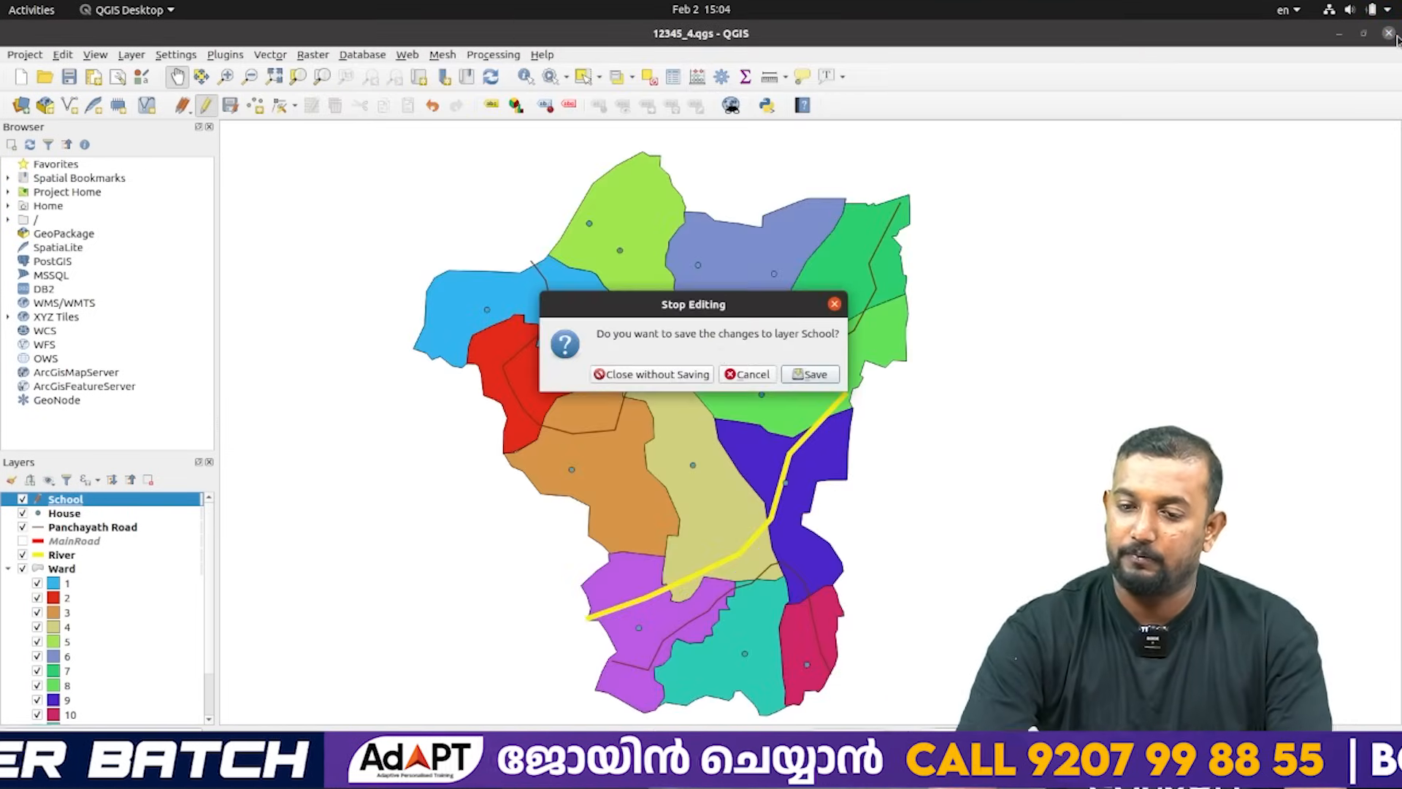
click(600, 378)
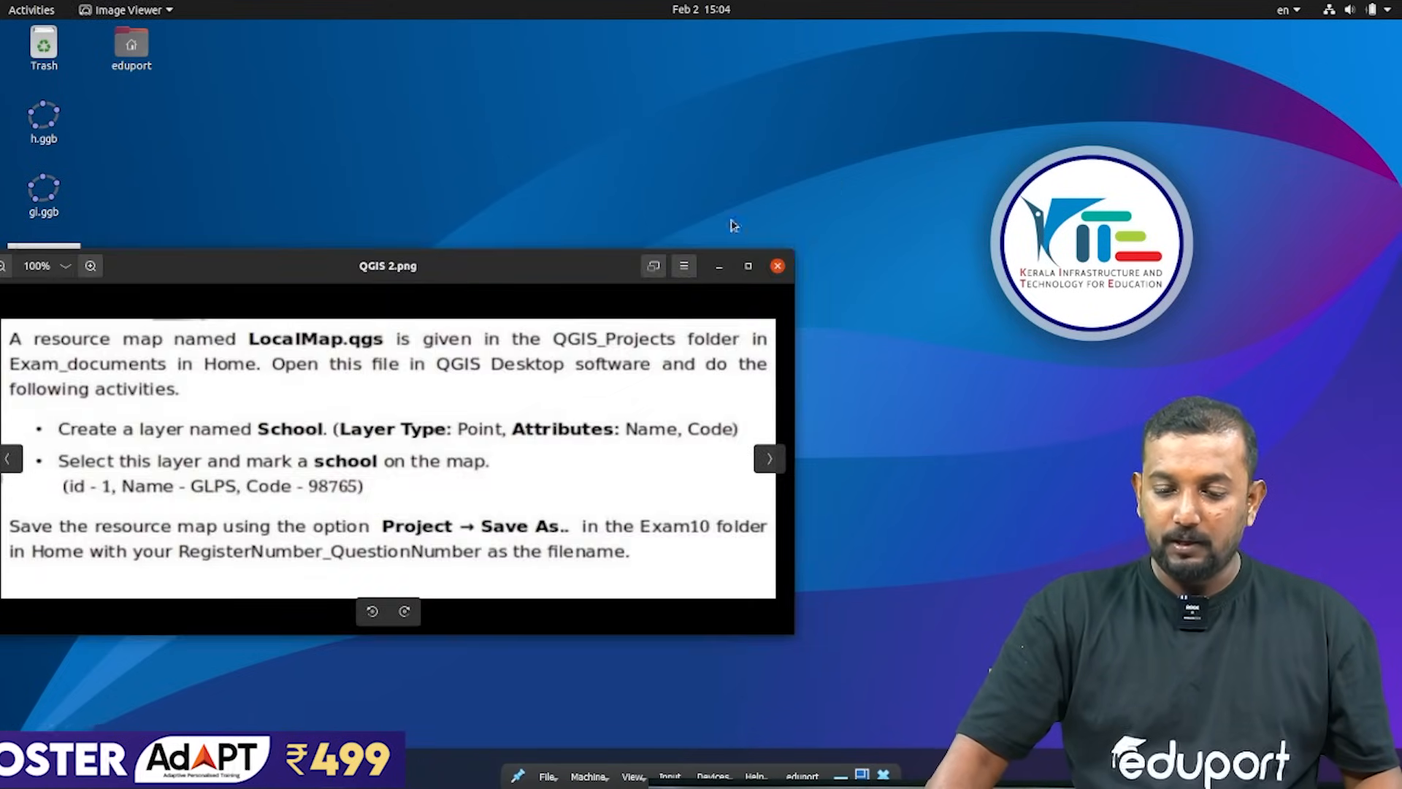
click(778, 268)
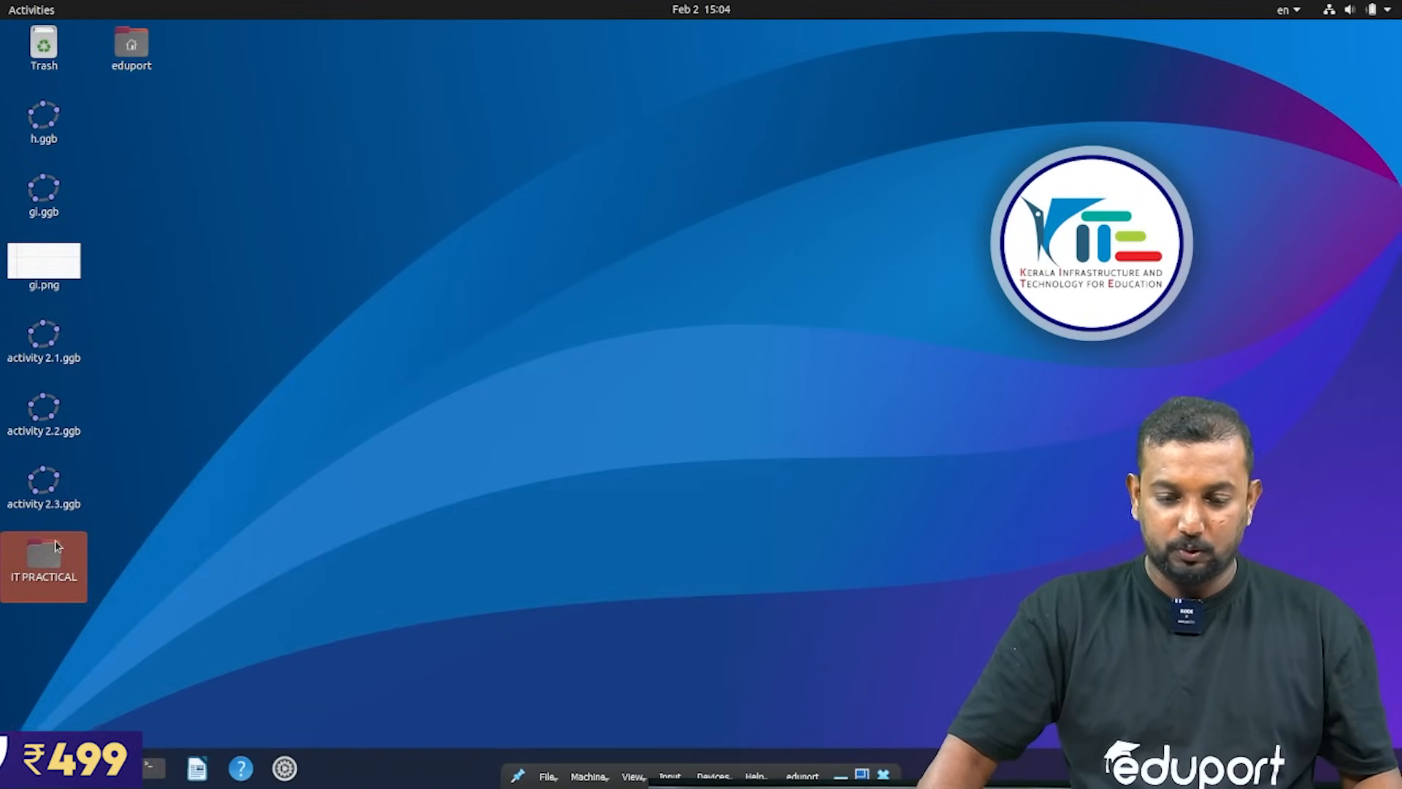
Open QGIS 3.png from the IT PRACTICAL folder on the desktop, read its tasks and minimize the image.
double_click(57, 547)
double_click(1295, 94)
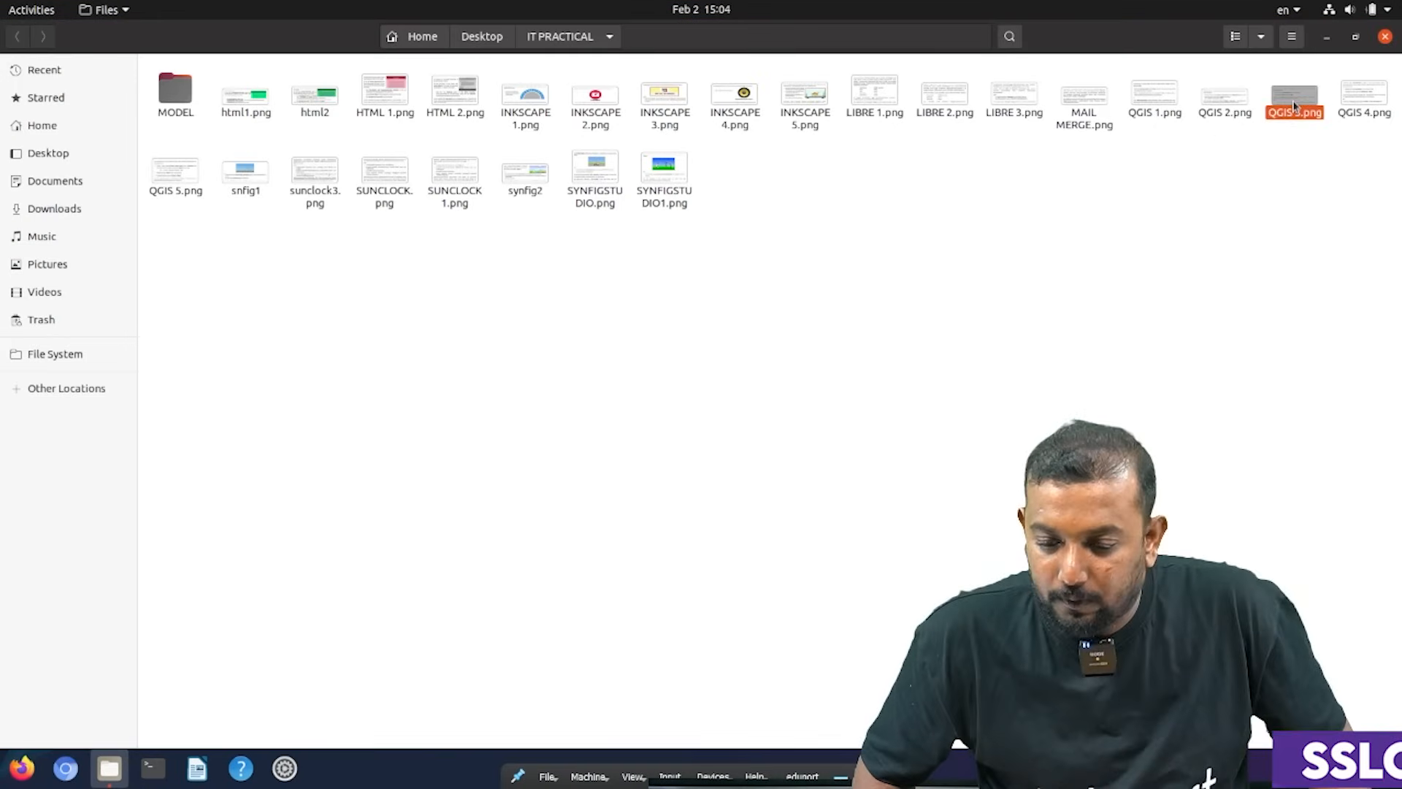
click(1382, 38)
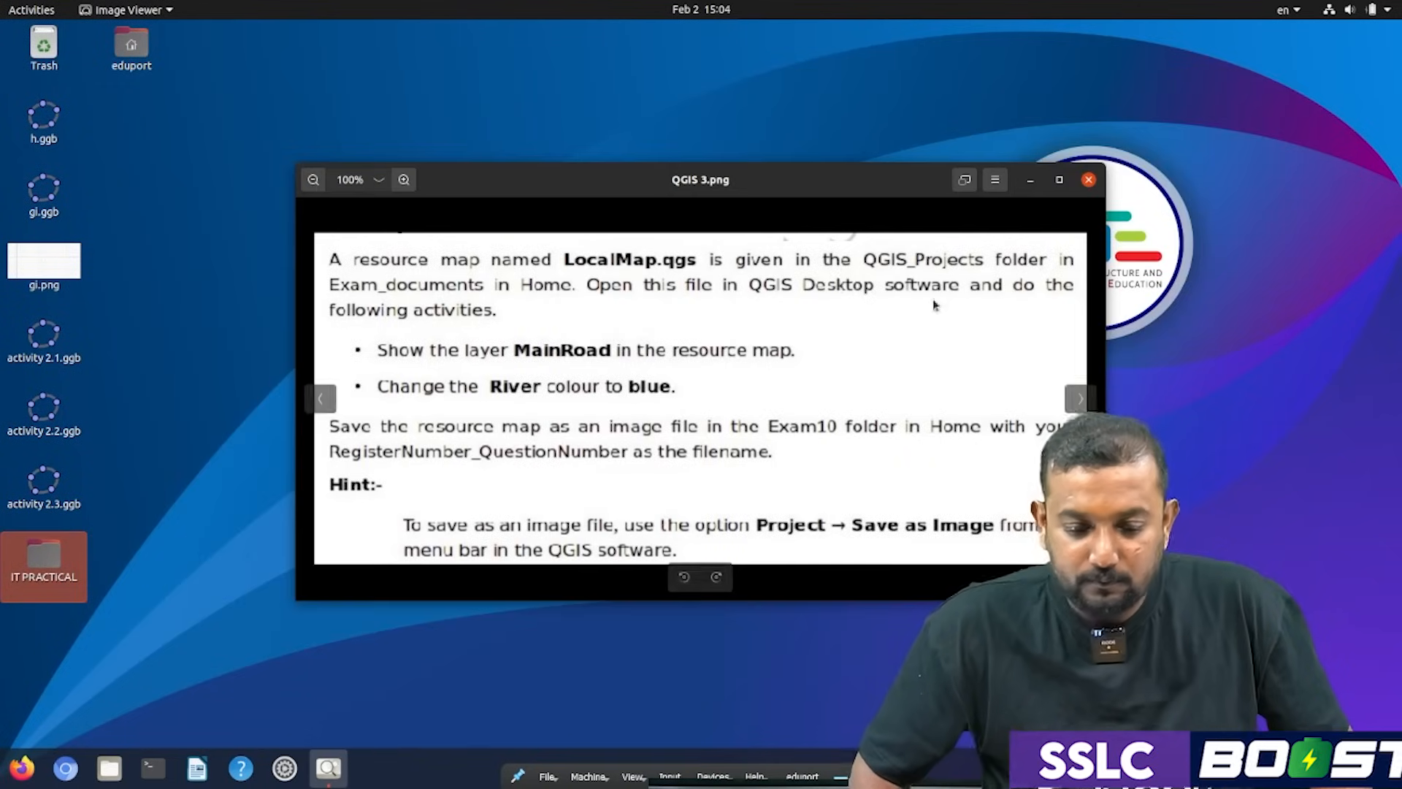
drag(769, 193, 543, 131)
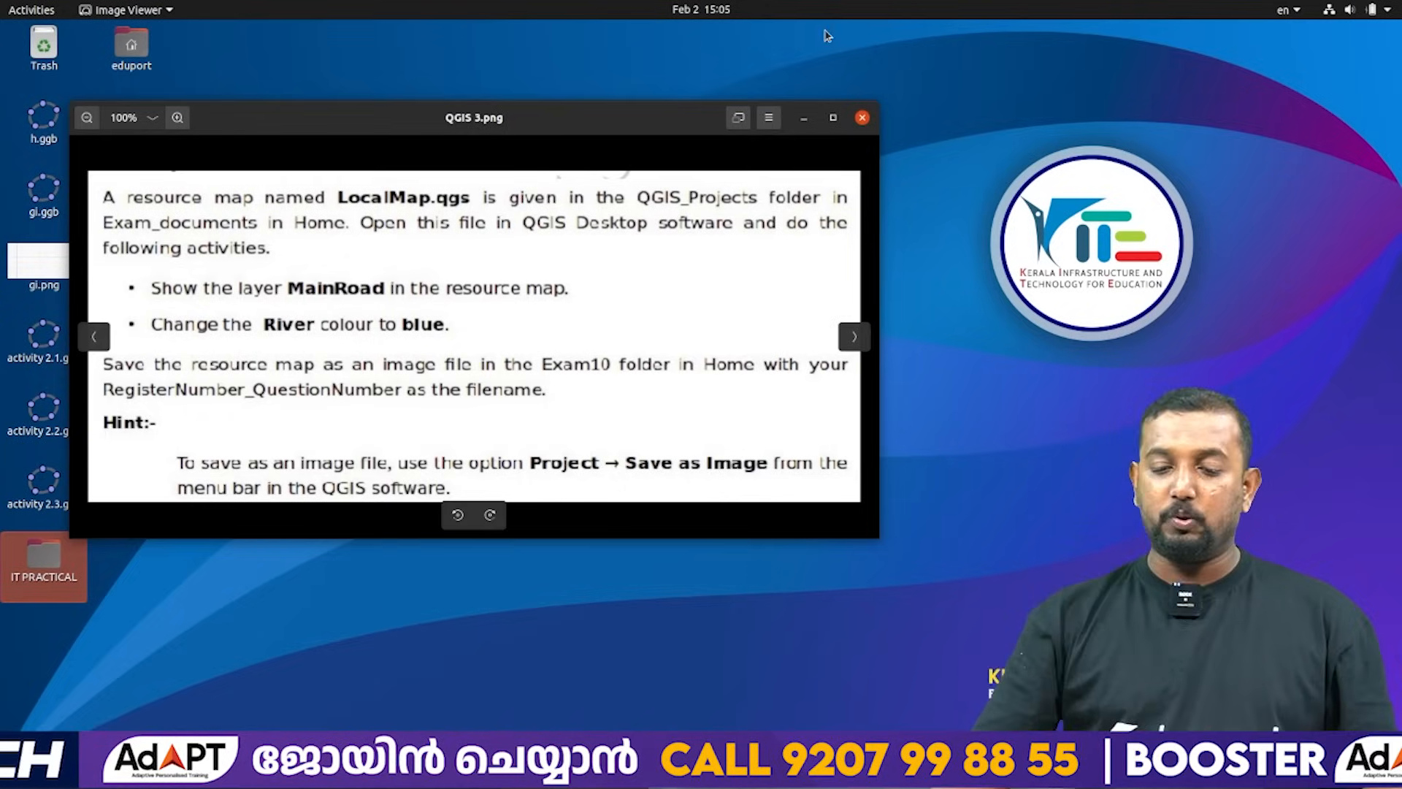
click(803, 119)
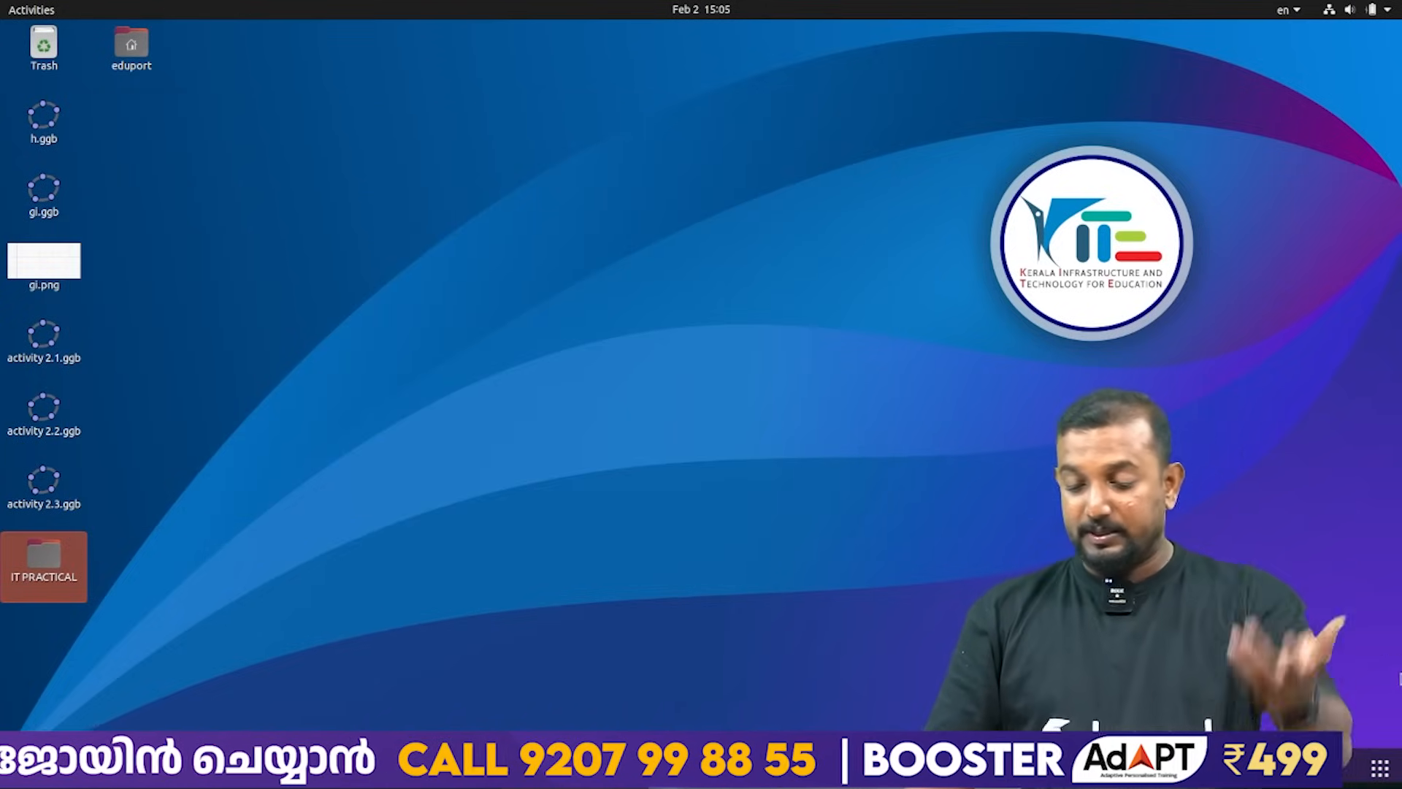
Launch QGIS Desktop, open LocalMap.qgs from Exam_documents/QGIS_Projects in Home and dismiss the older project file notice.
click(1384, 763)
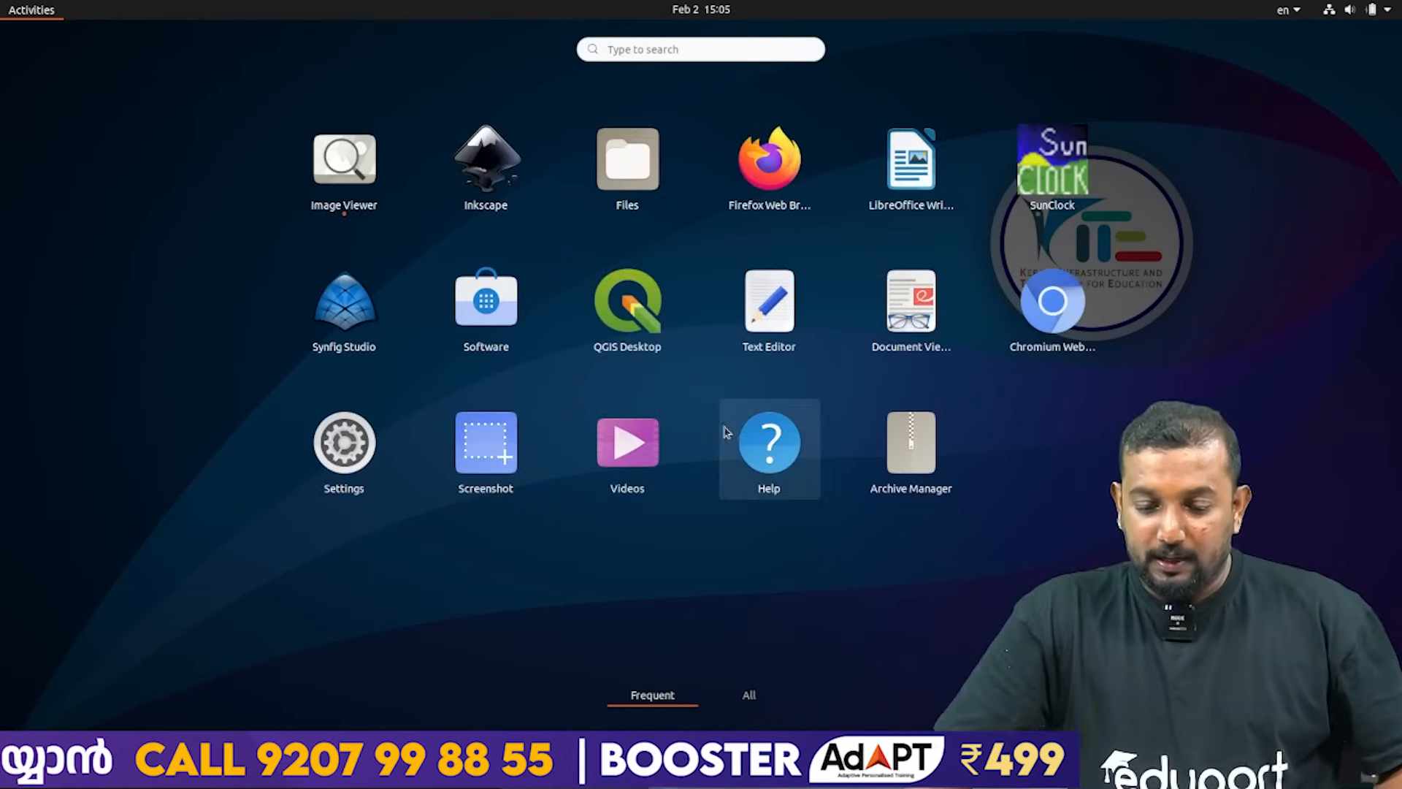
click(652, 350)
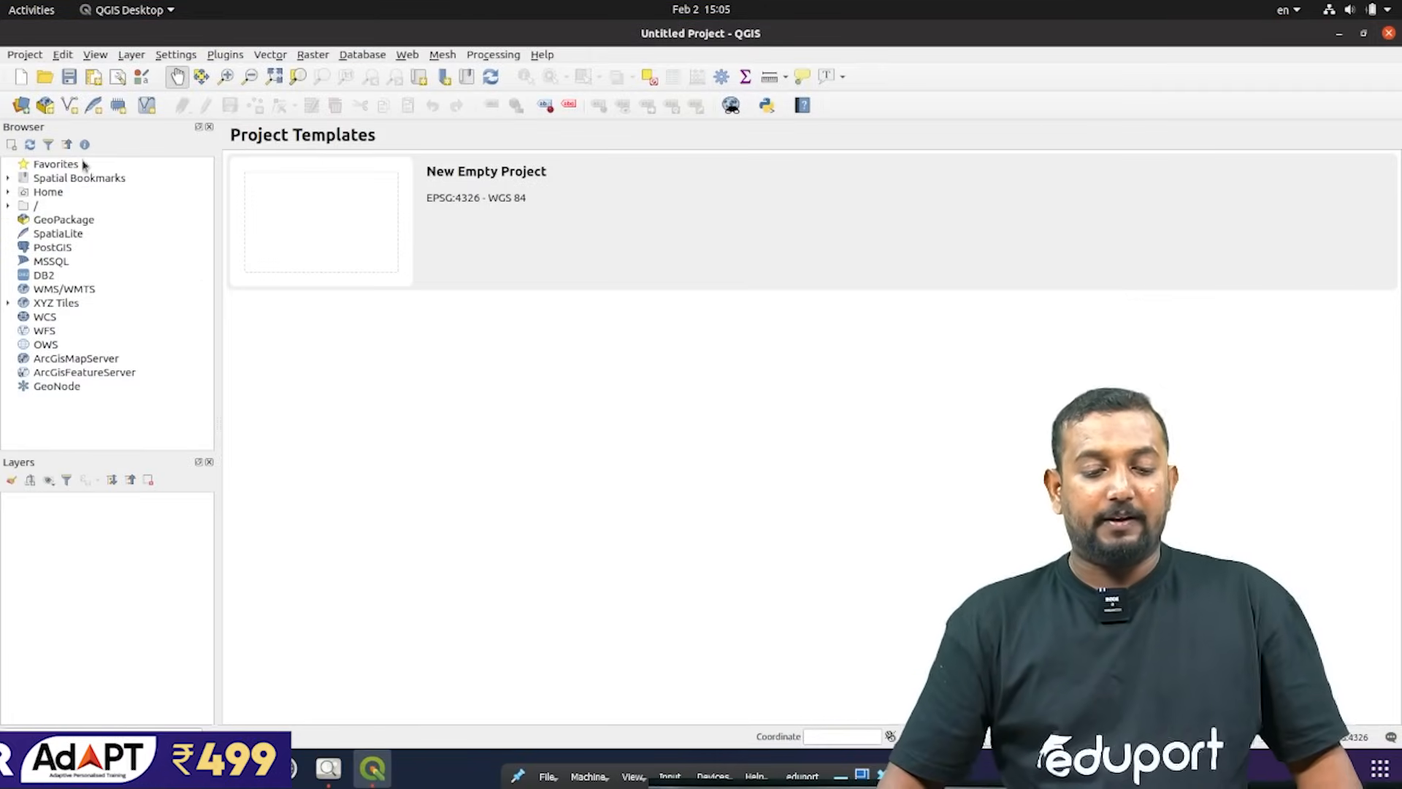
click(35, 57)
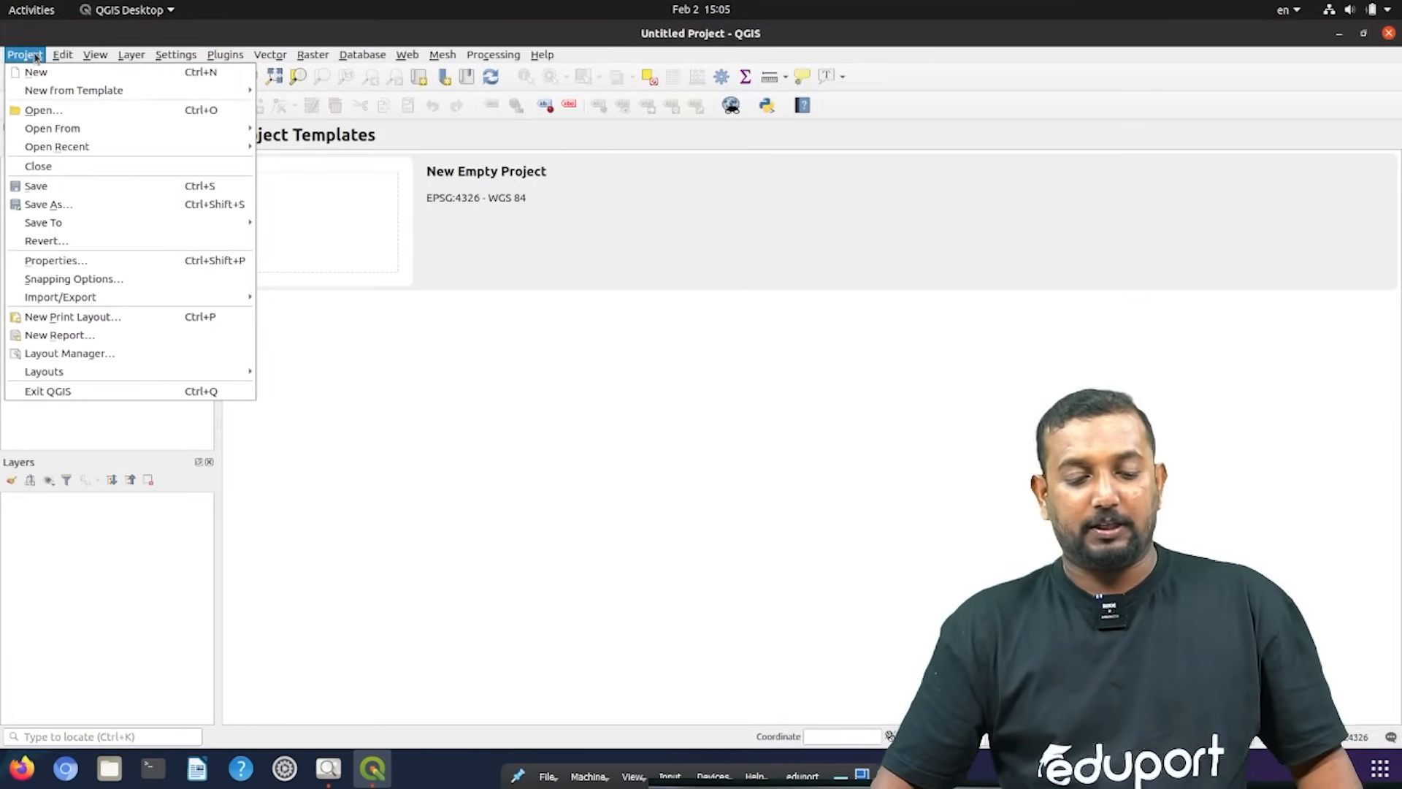
click(44, 110)
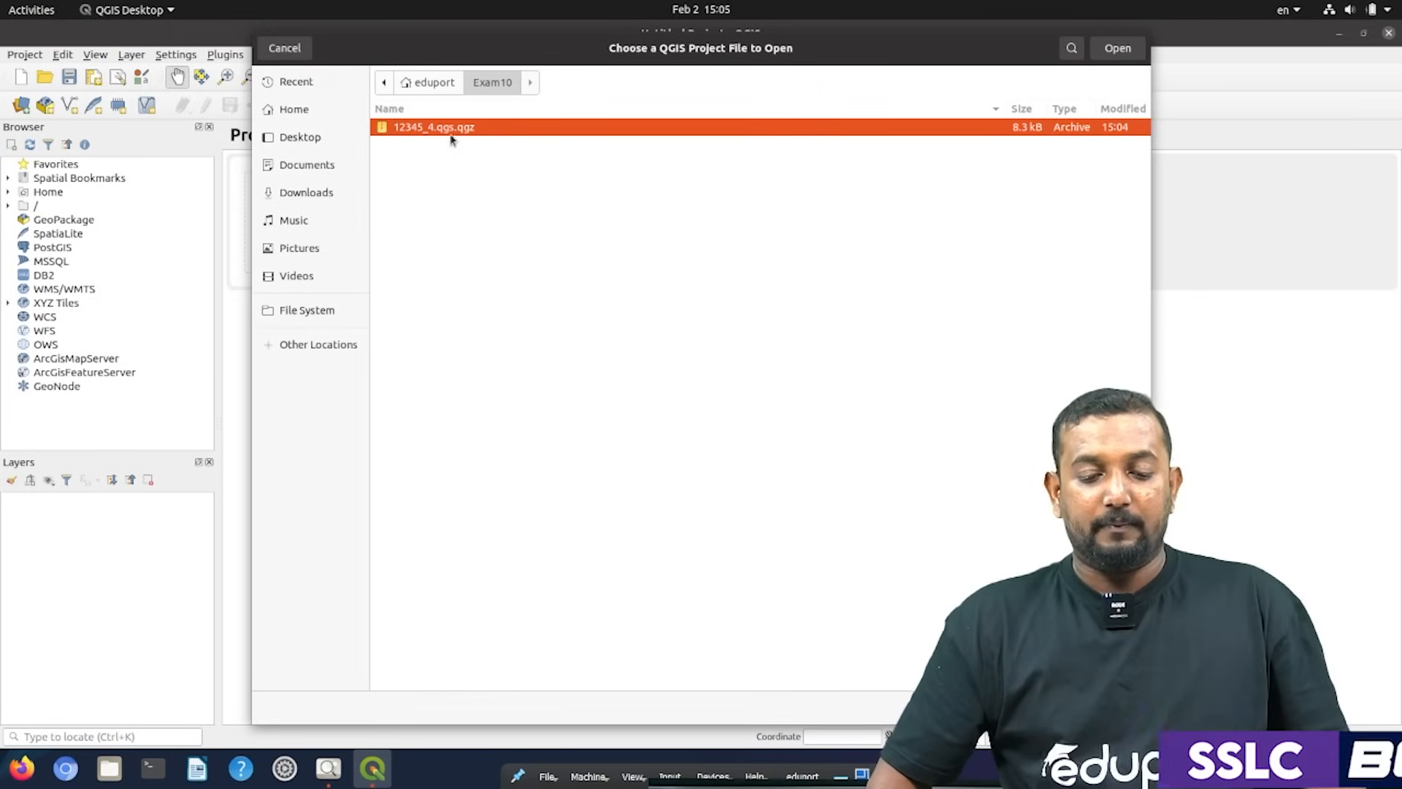
click(430, 82)
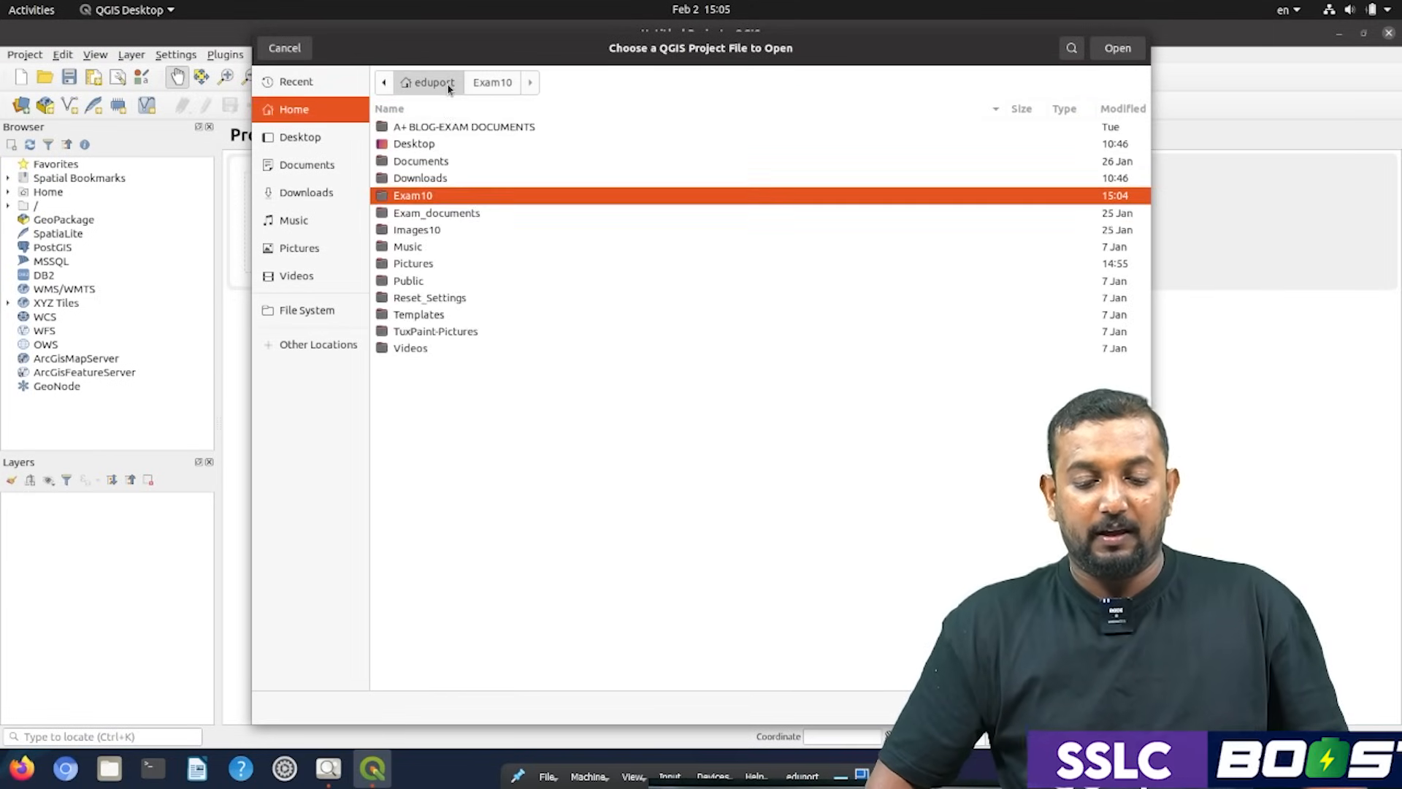
double_click(465, 213)
double_click(457, 162)
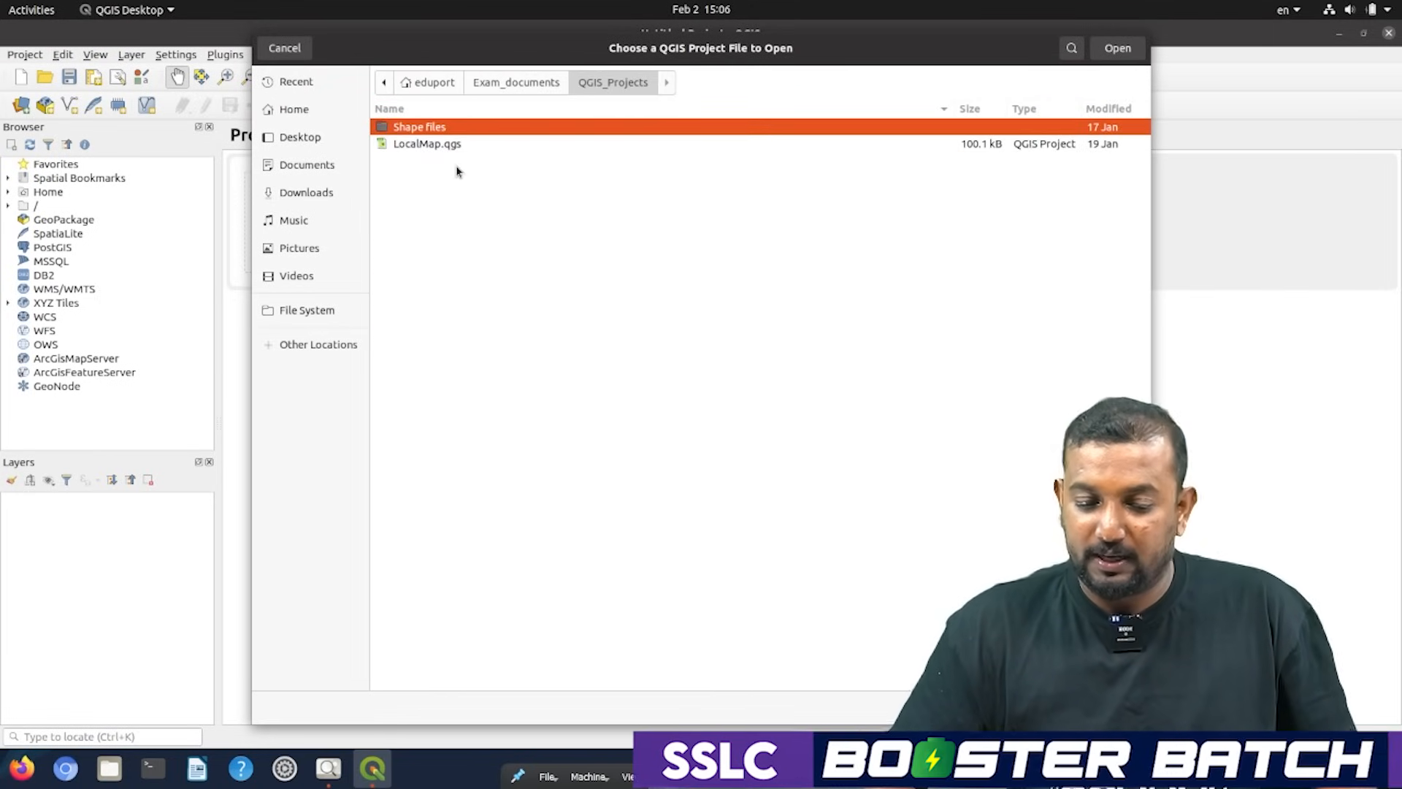
double_click(438, 146)
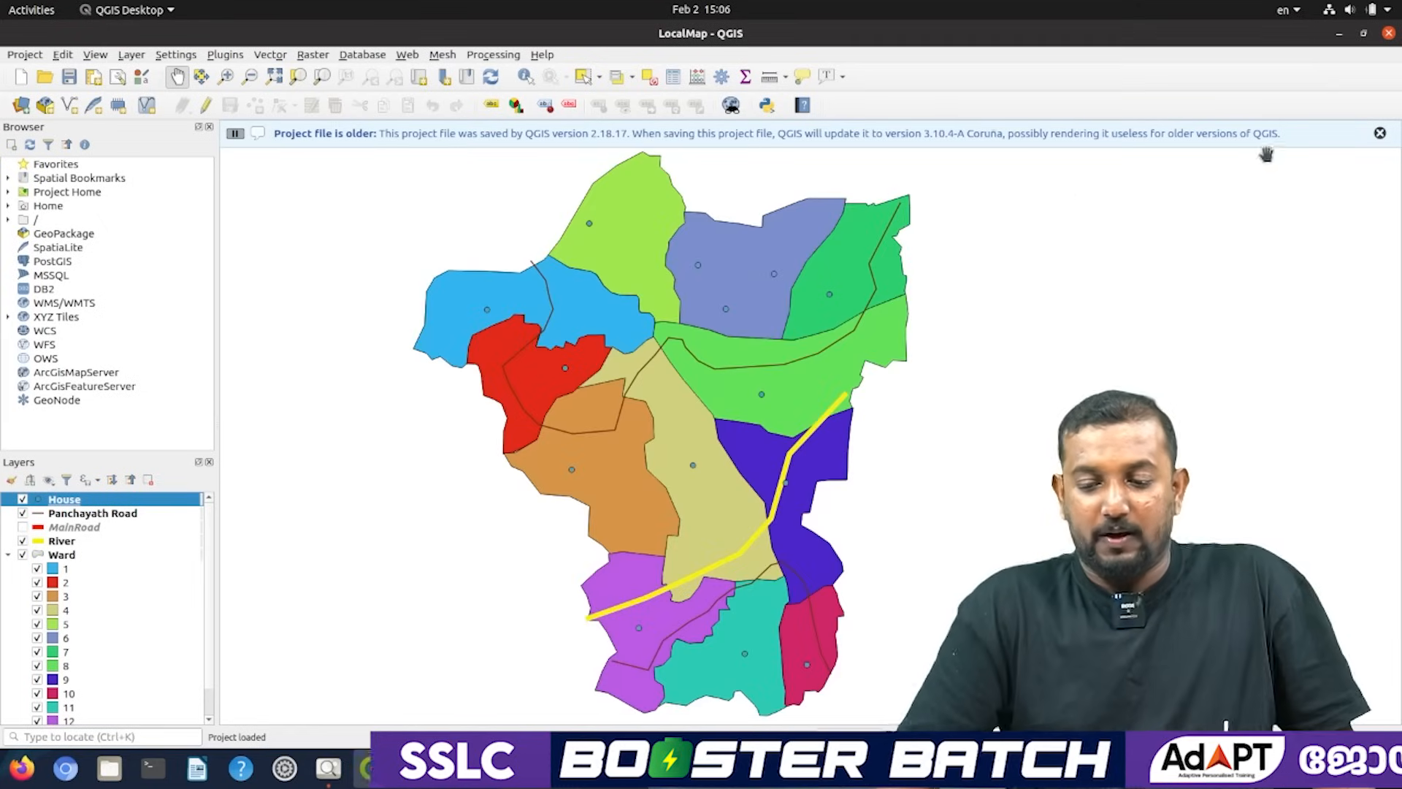
click(1379, 133)
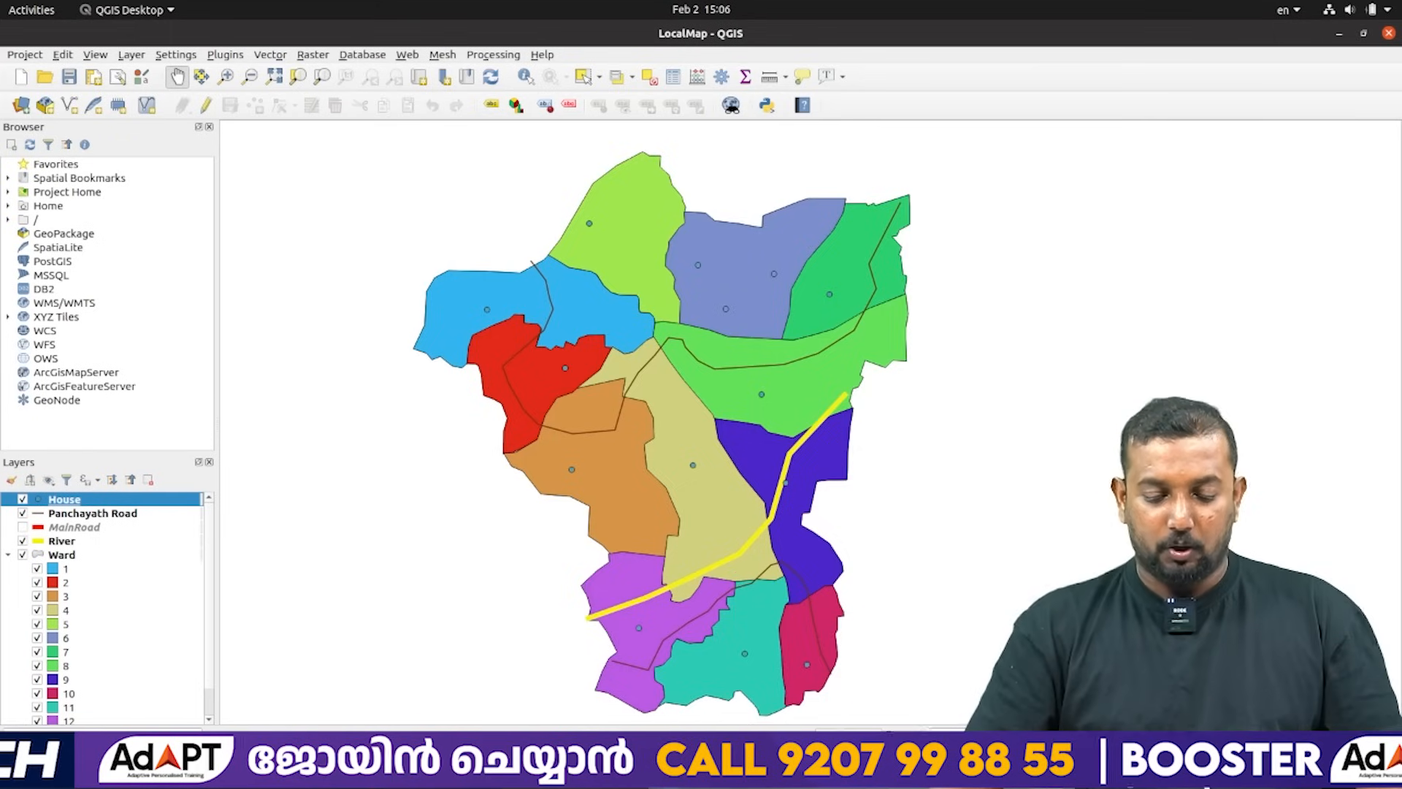
Reread the MainRoad and River tasks in QGIS 3.png and return to the map in QGIS.
key(alt+Tab)
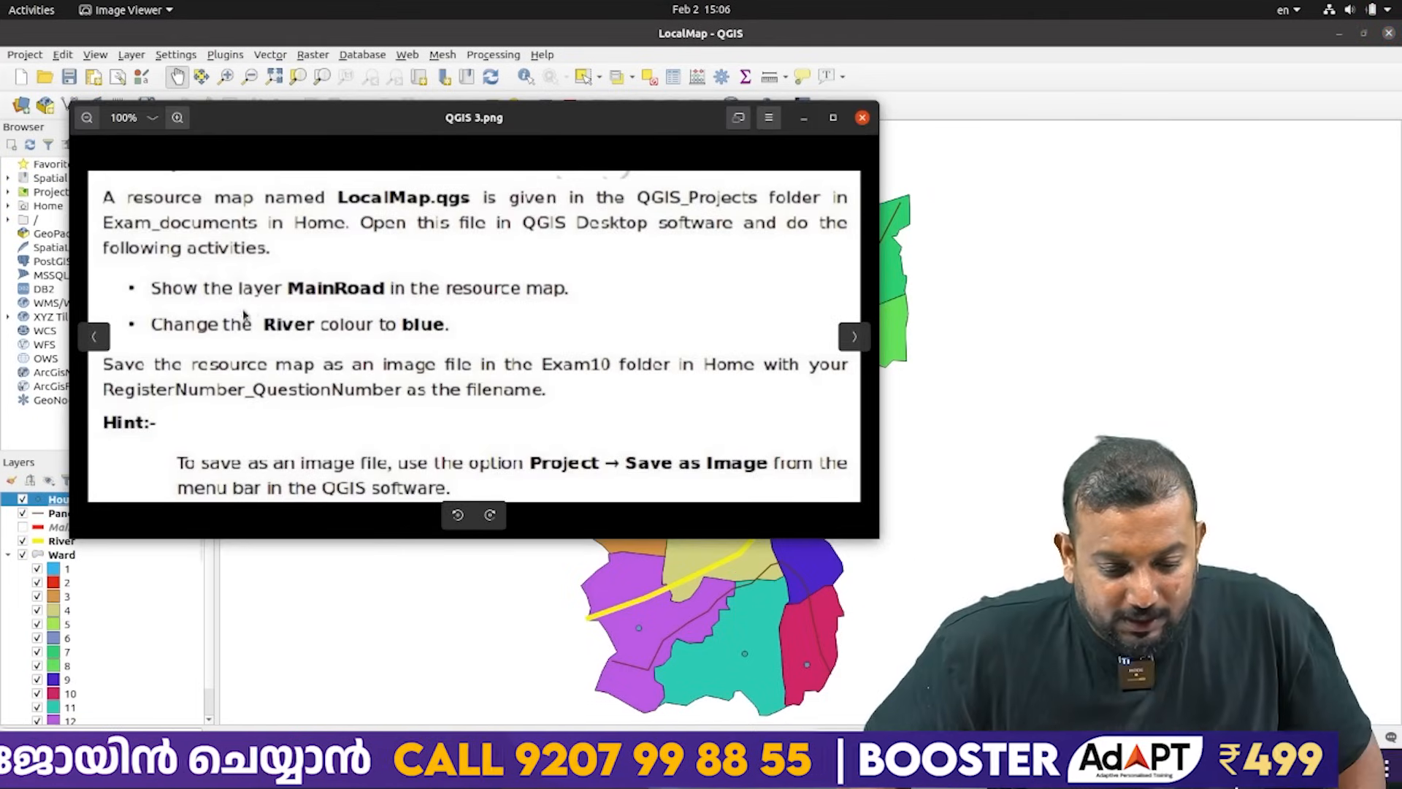
click(800, 119)
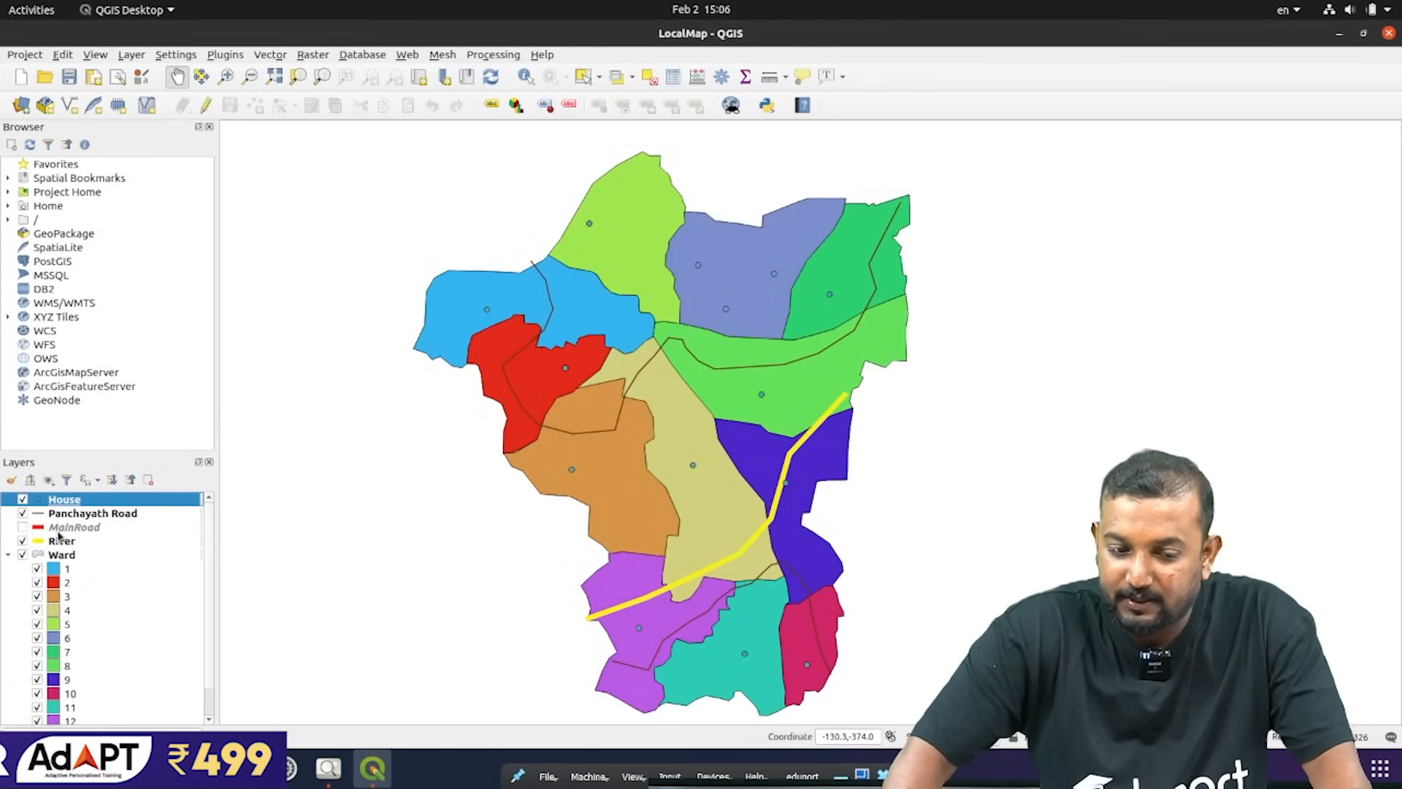
Turn on the visibility of the MainRoad layer in the resource map.
click(21, 527)
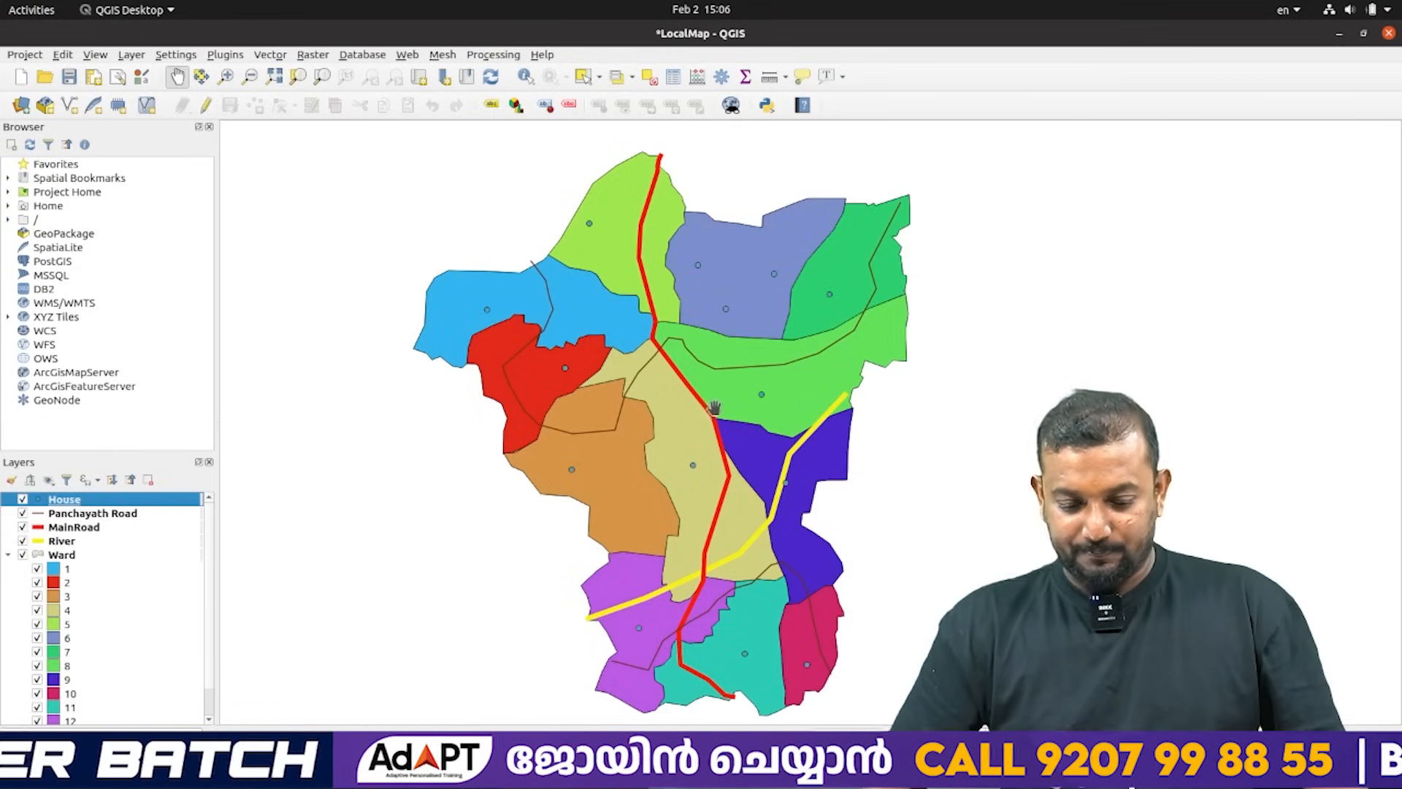
click(22, 527)
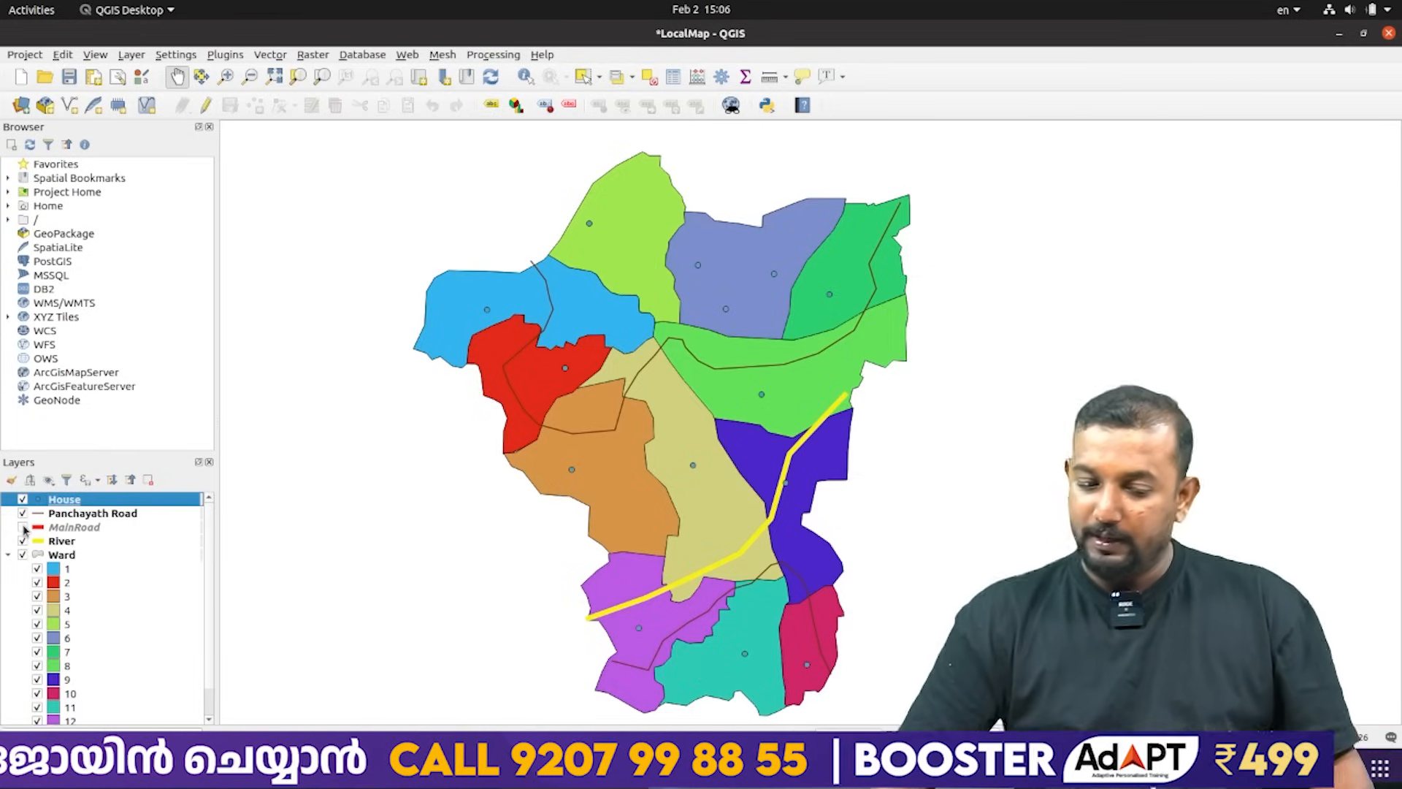
click(23, 528)
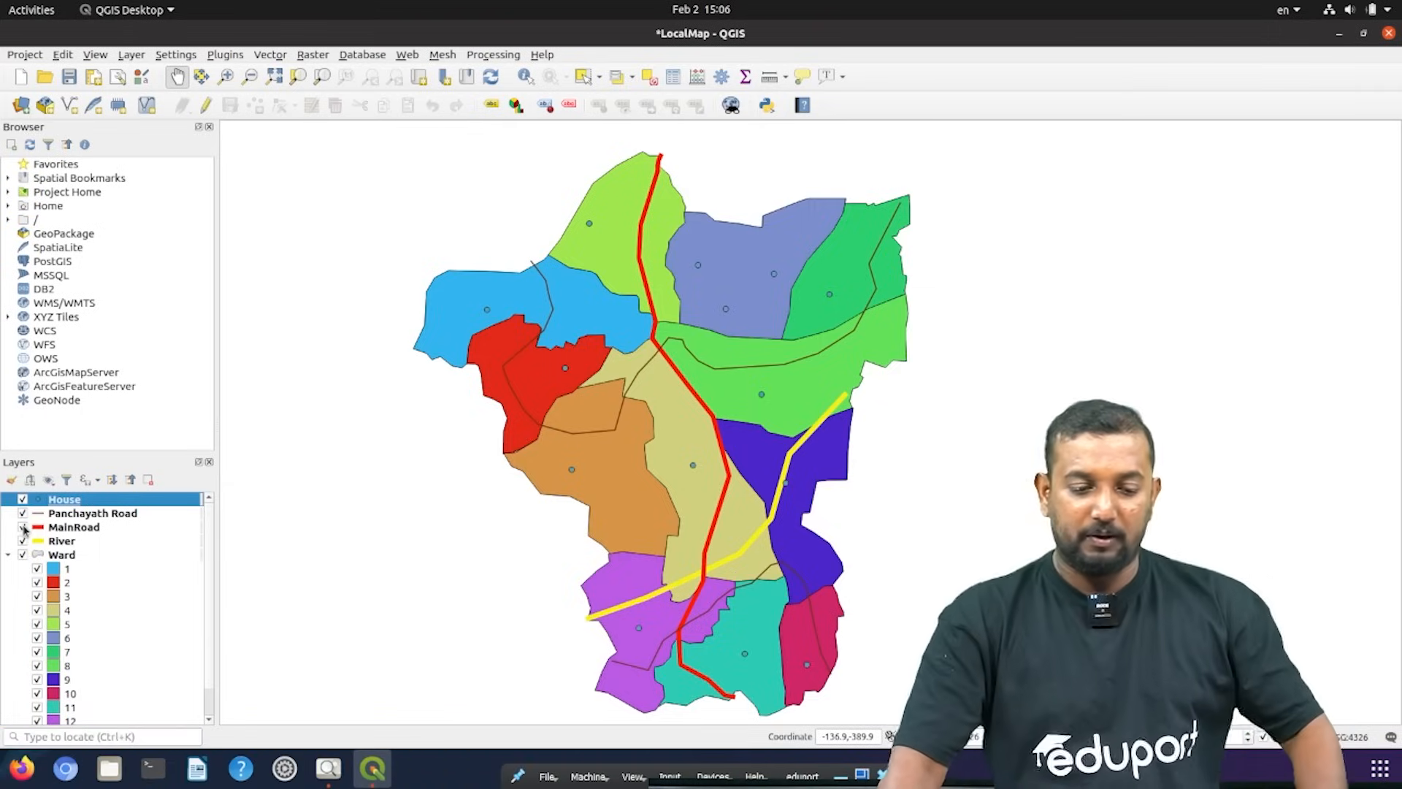
Reread the River colour task in QGIS 3.png and toggle the River layer's visibility to locate it on the map.
click(326, 774)
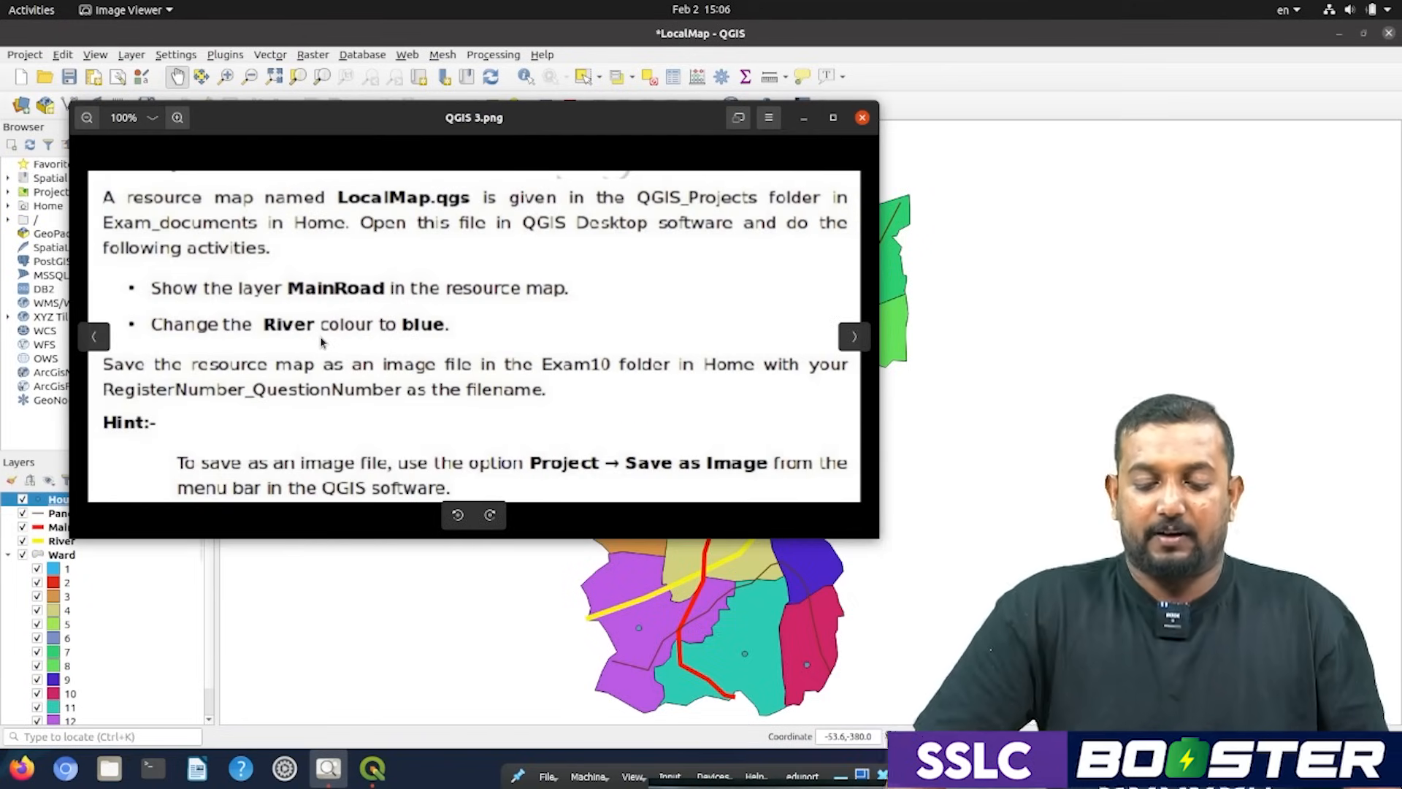
click(804, 117)
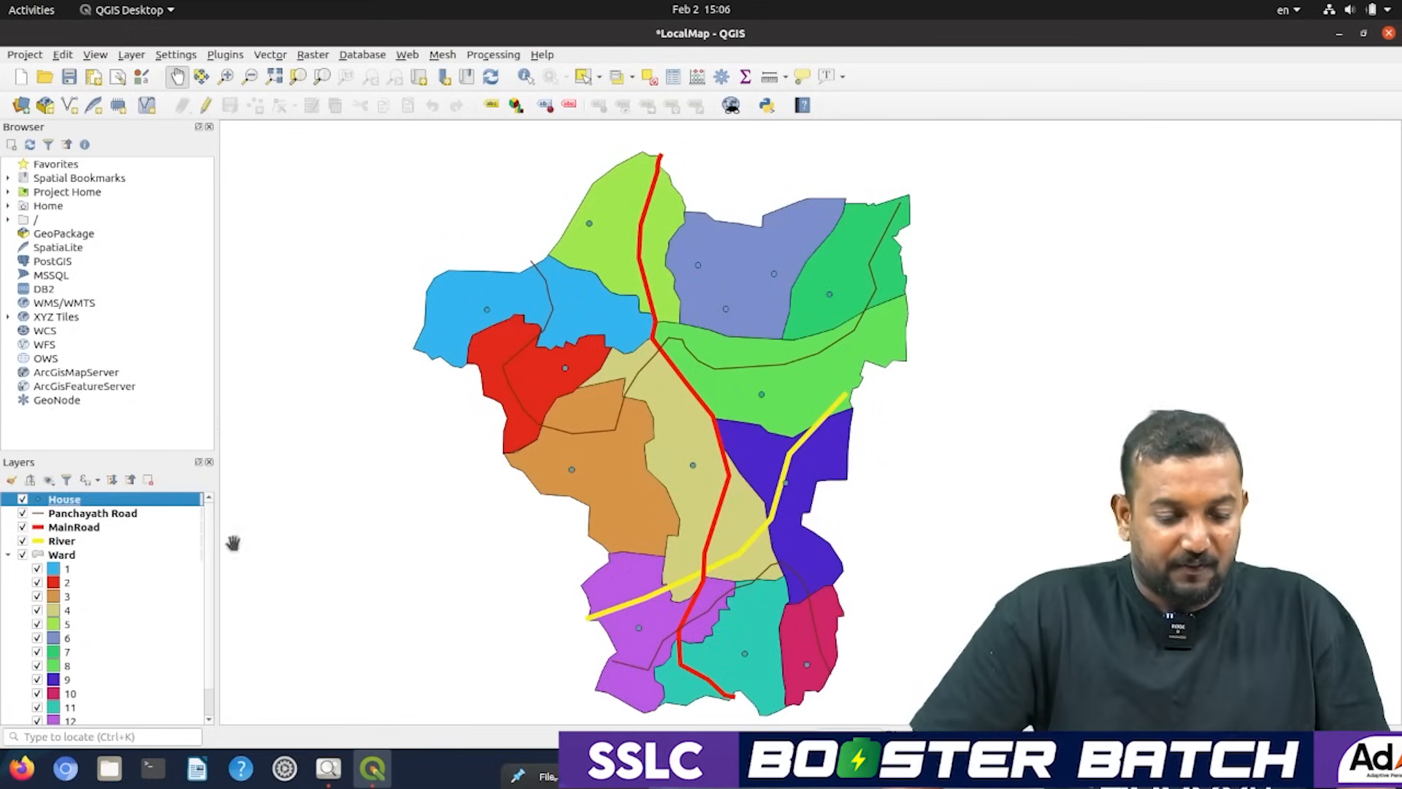
click(22, 541)
click(22, 541)
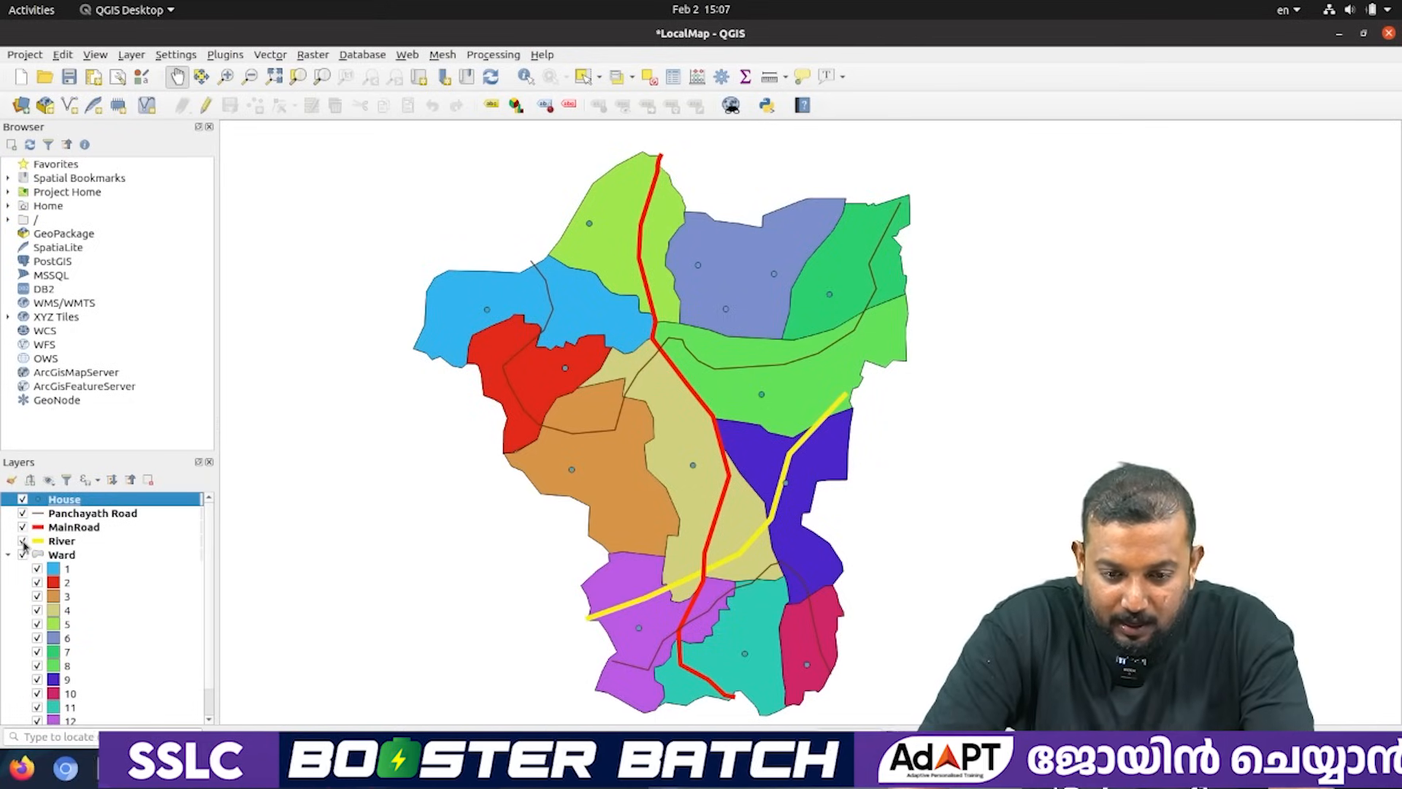
click(23, 541)
click(22, 541)
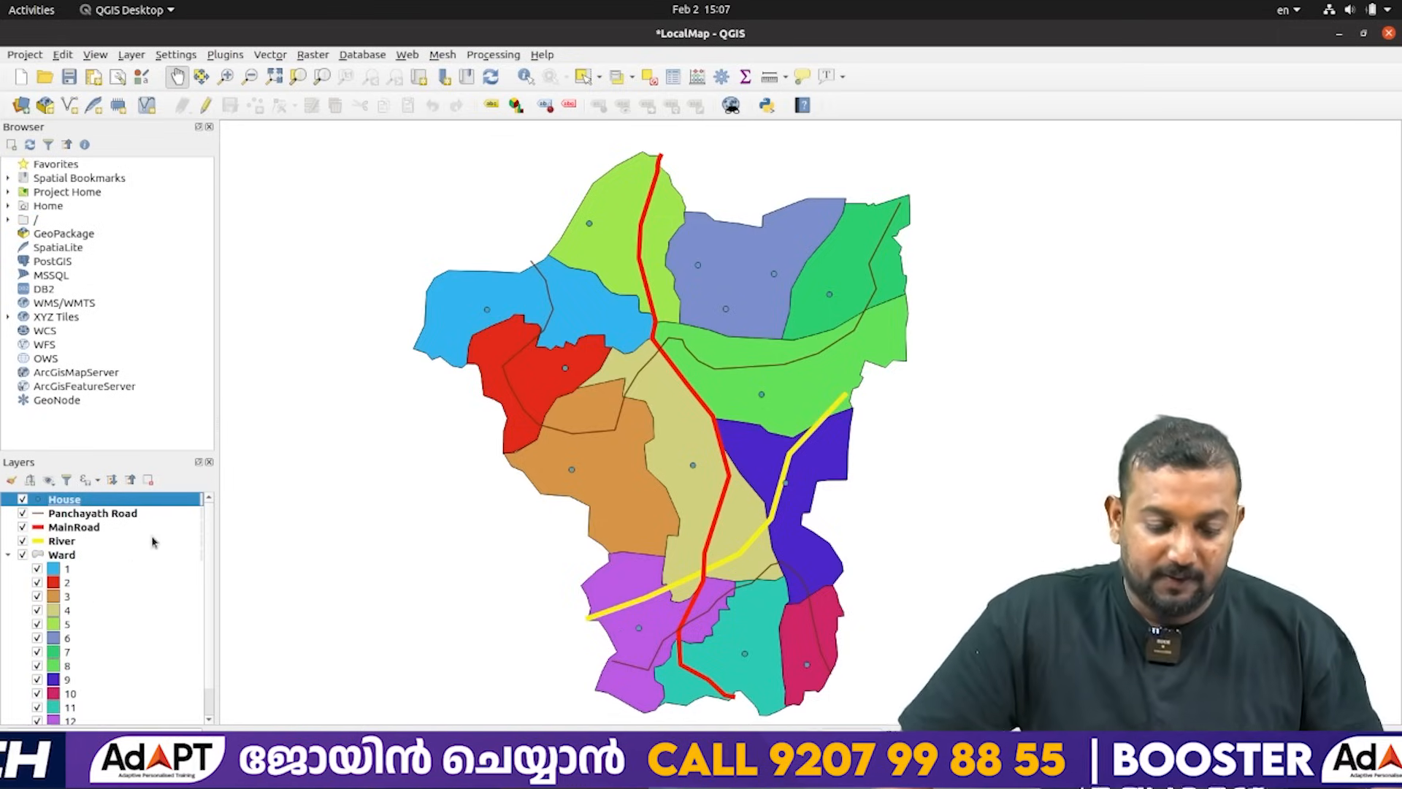
Change the River layer's line colour to blue in its Symbology properties and apply the change.
click(79, 542)
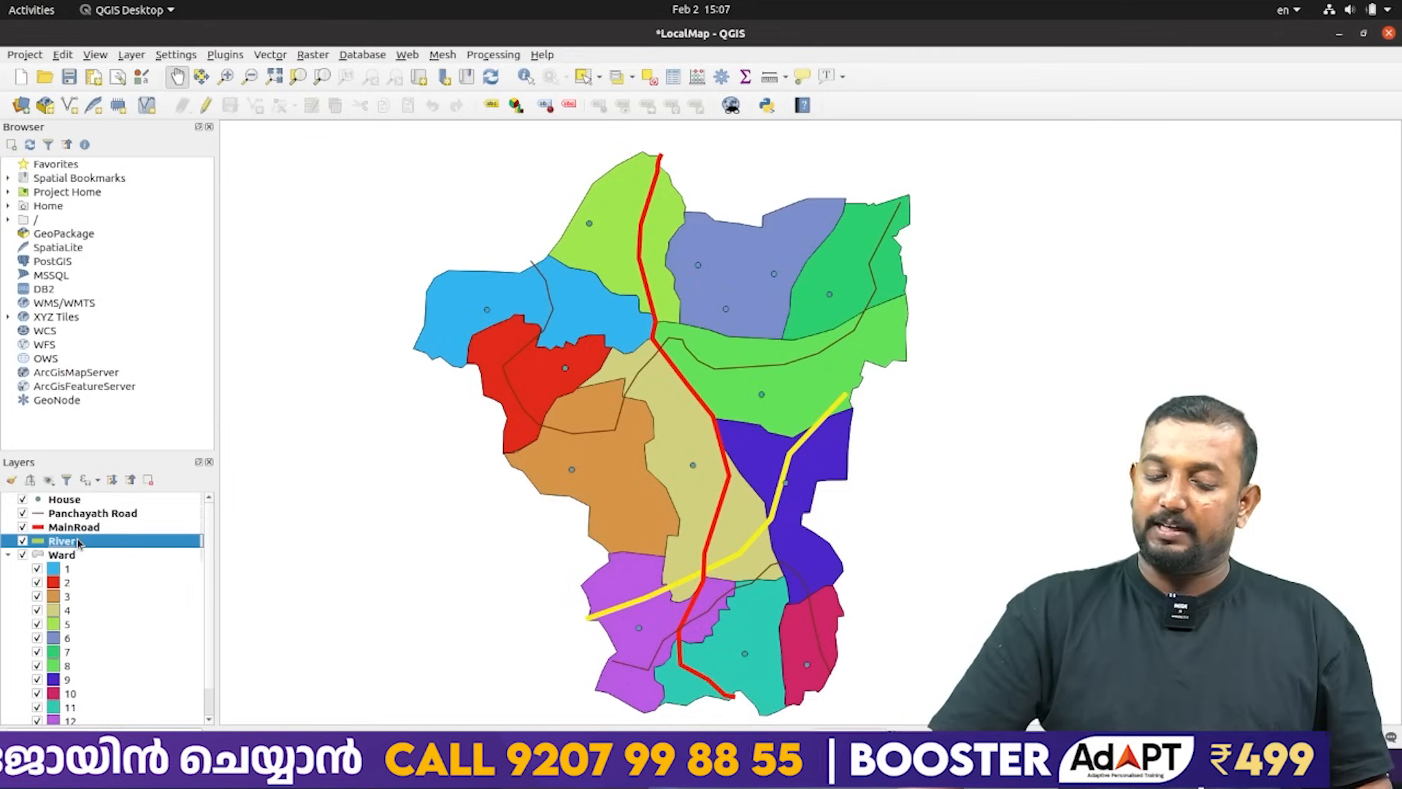
right_click(79, 542)
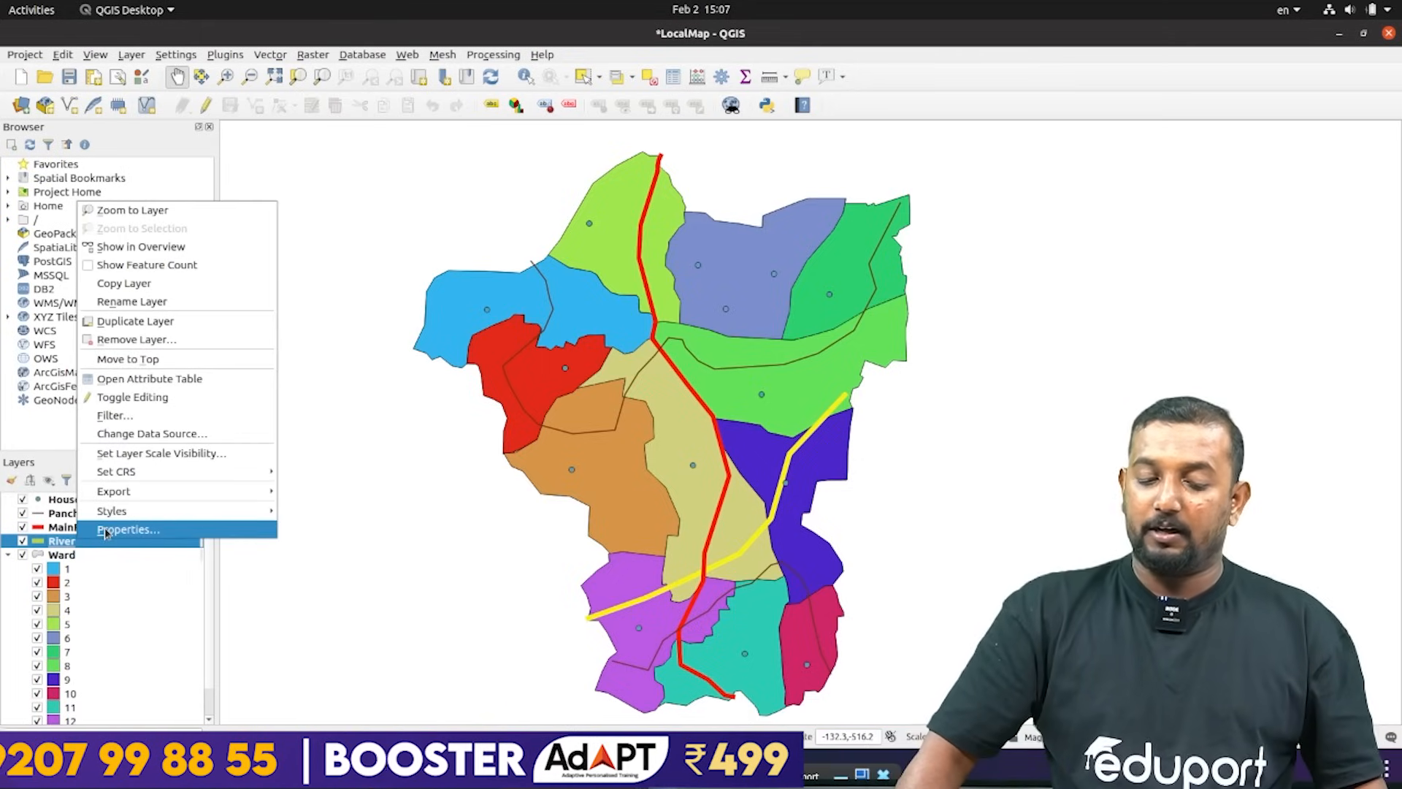
click(106, 530)
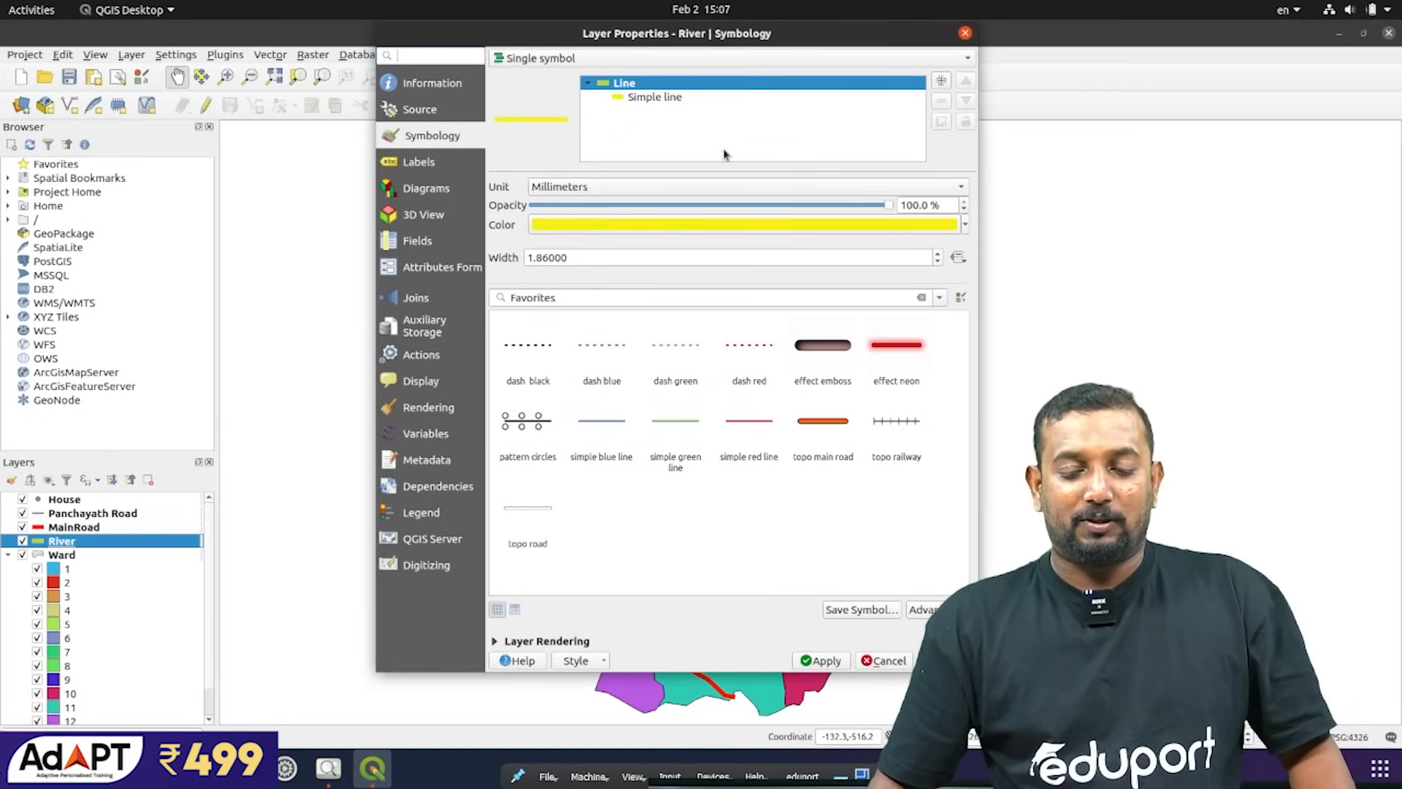
drag(660, 36, 368, 56)
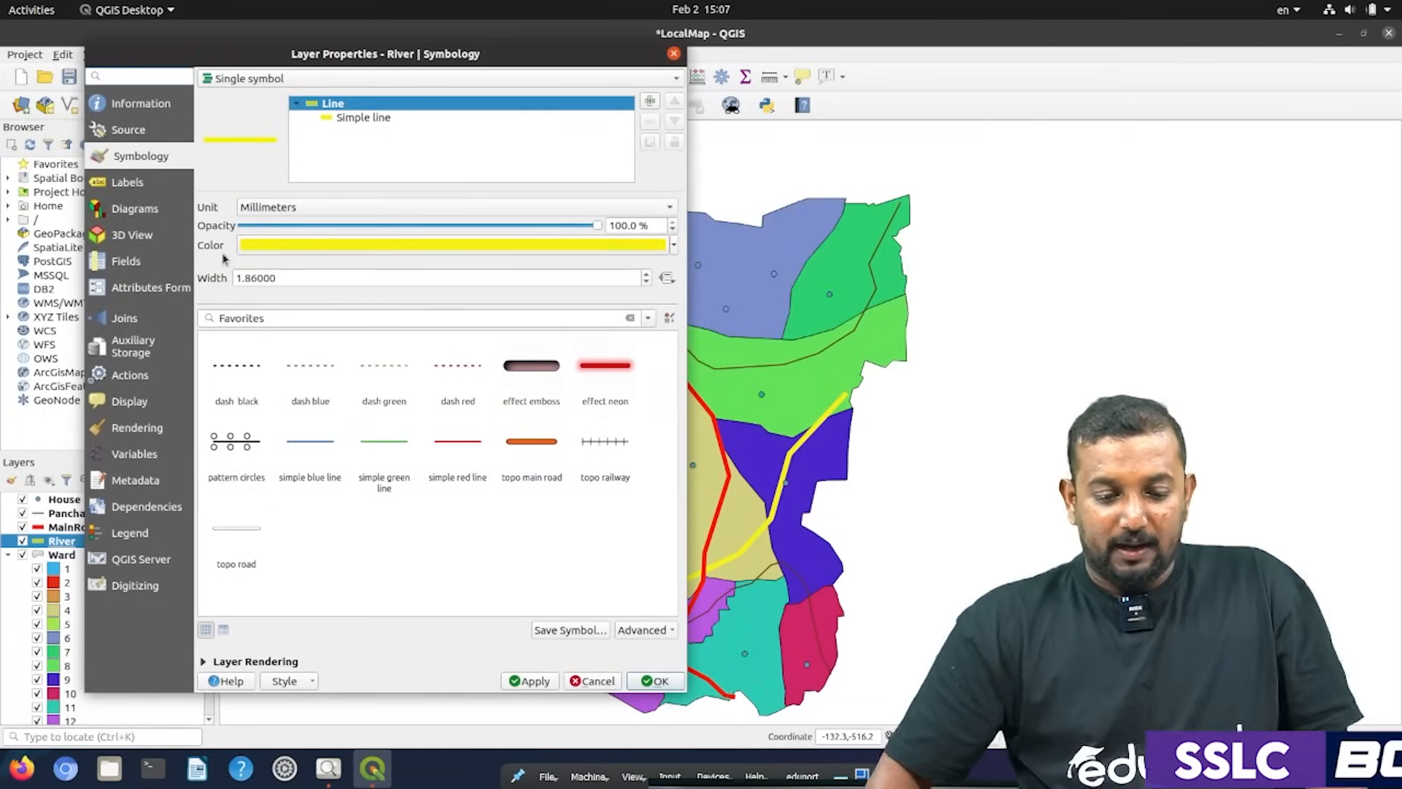
click(369, 254)
drag(589, 345, 588, 272)
click(874, 460)
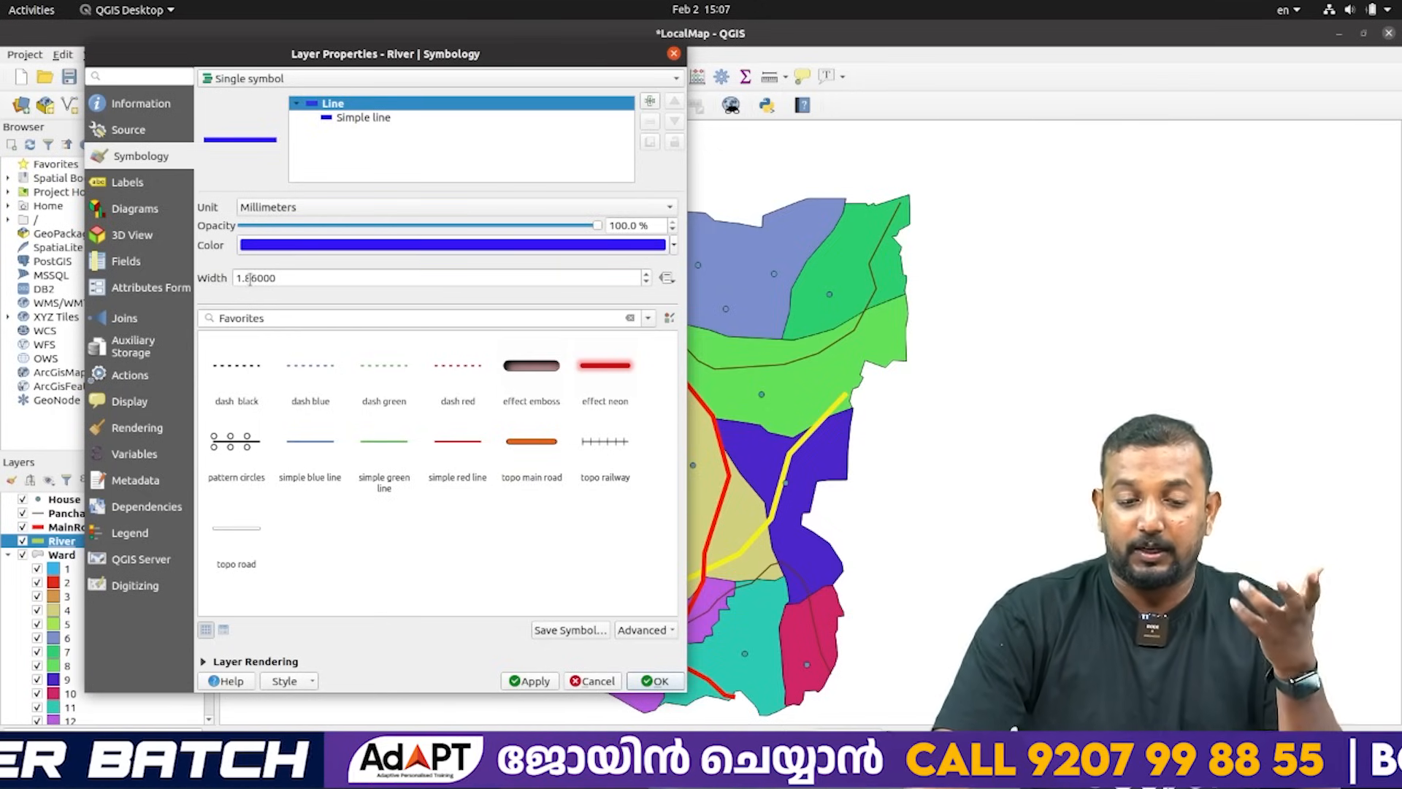
click(658, 680)
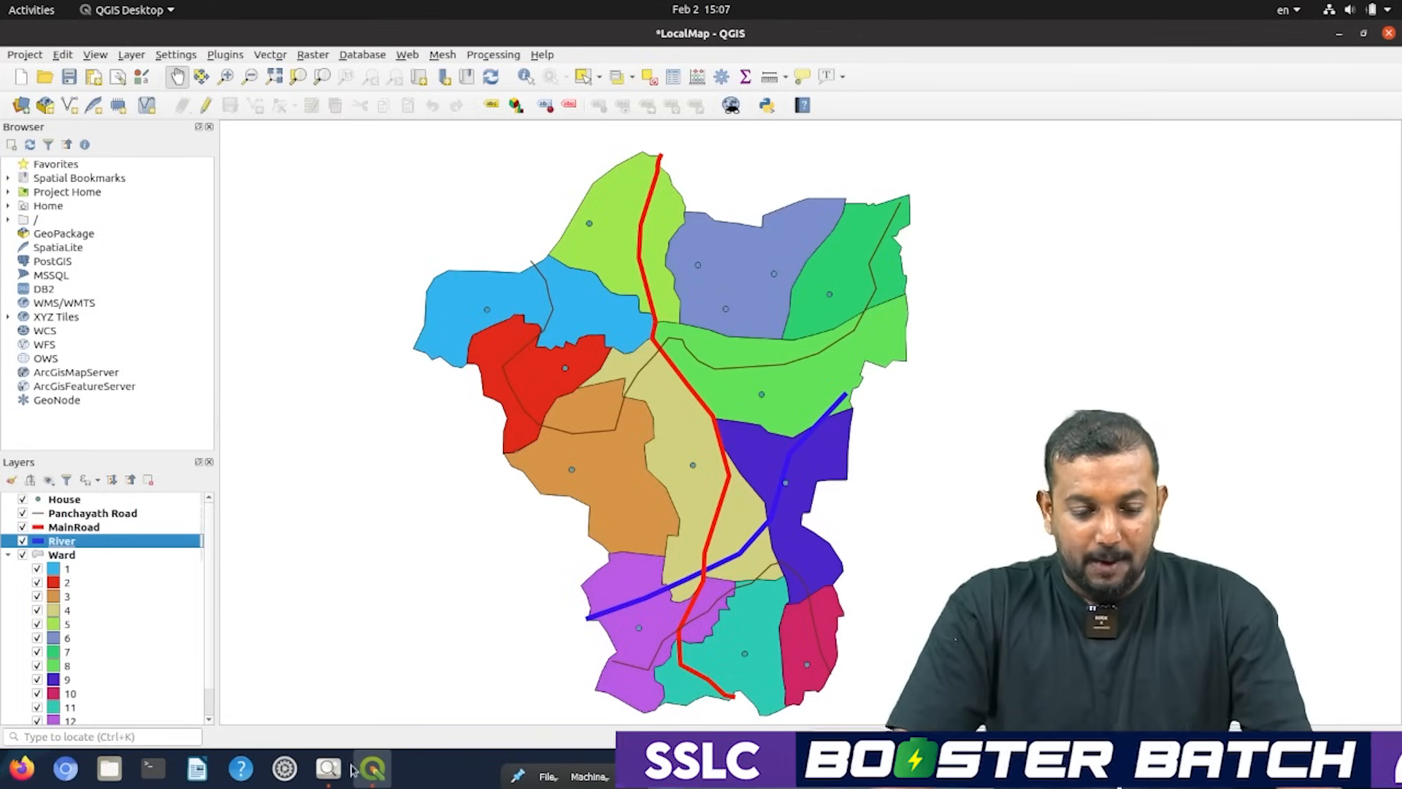
Read the image saving instructions in QGIS 3.png and return to the map in QGIS.
click(328, 767)
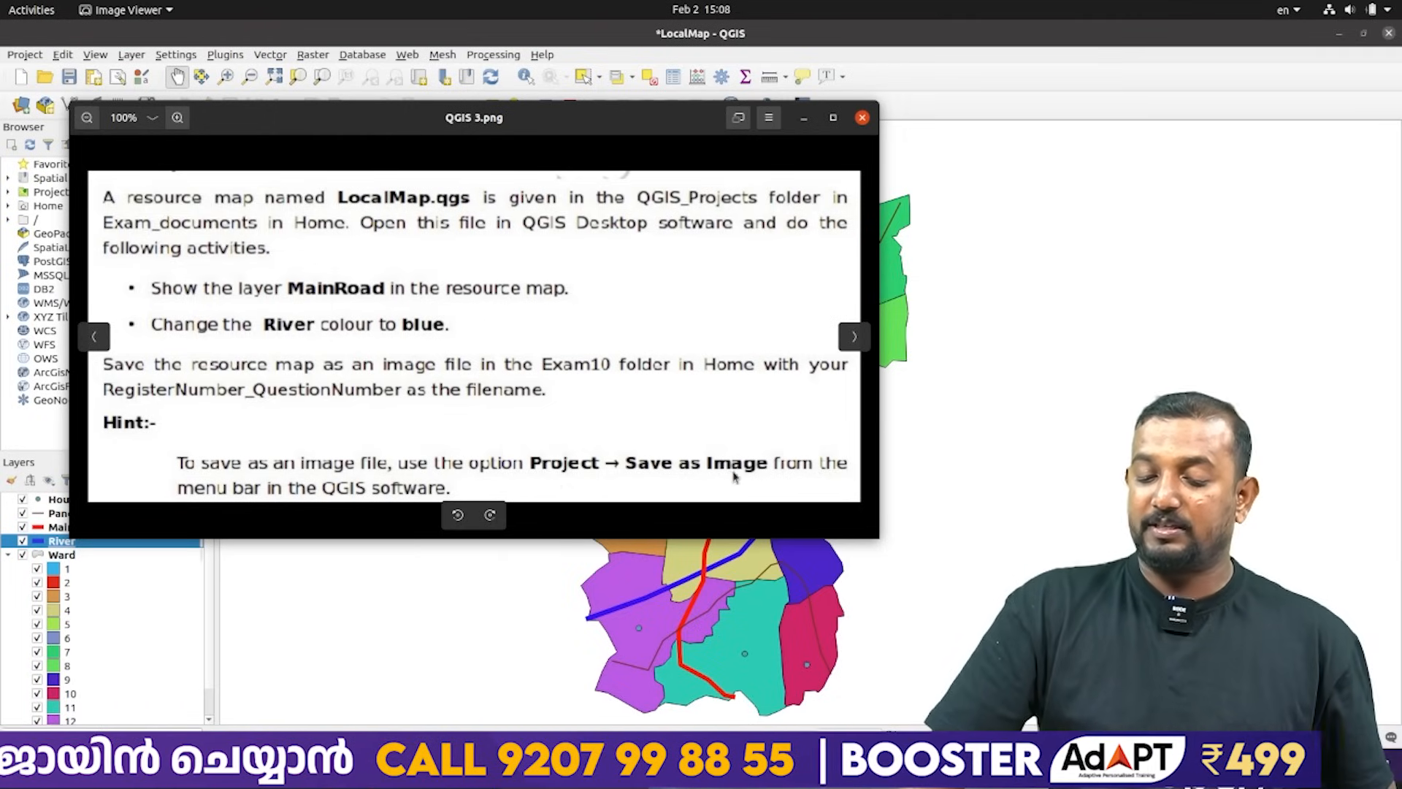
click(803, 117)
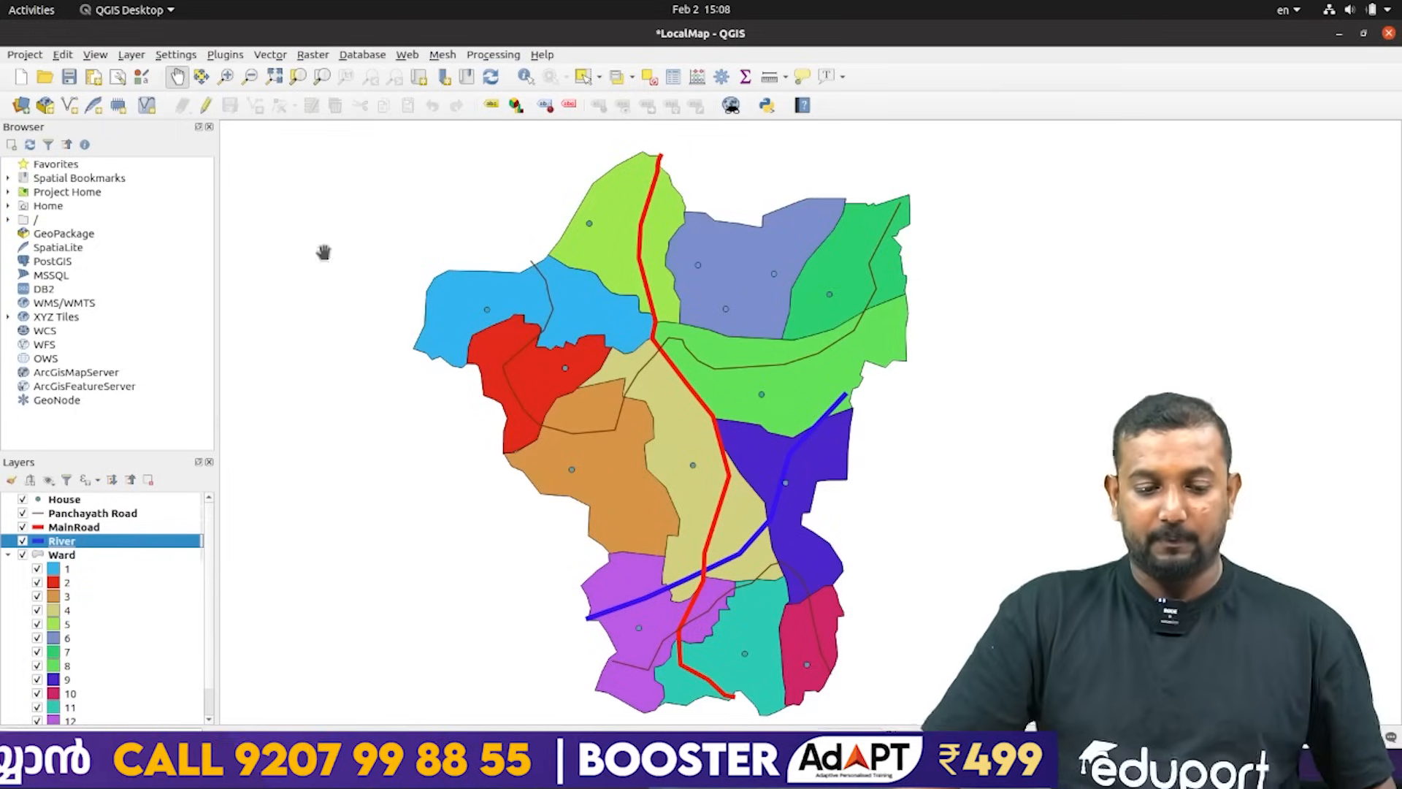
click(24, 54)
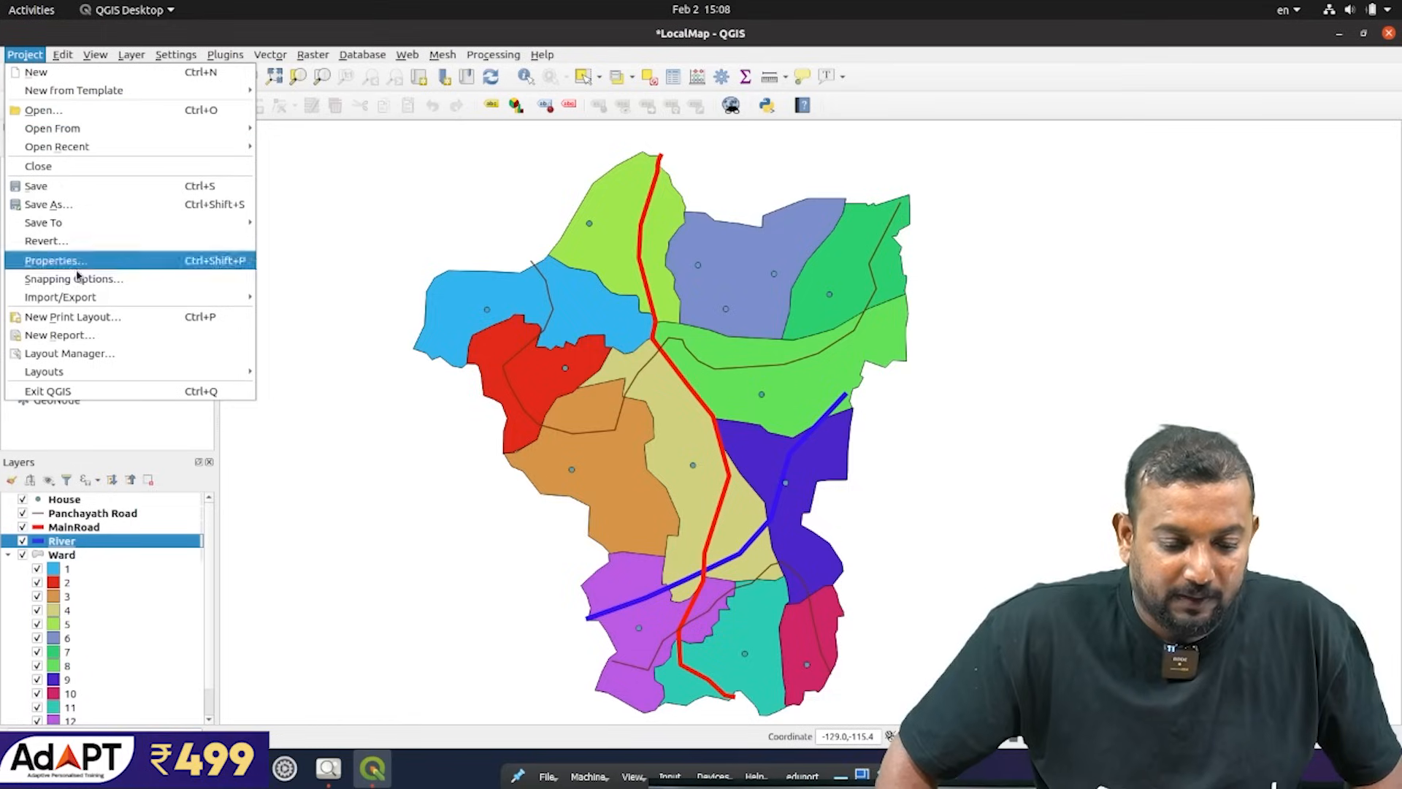
click(73, 316)
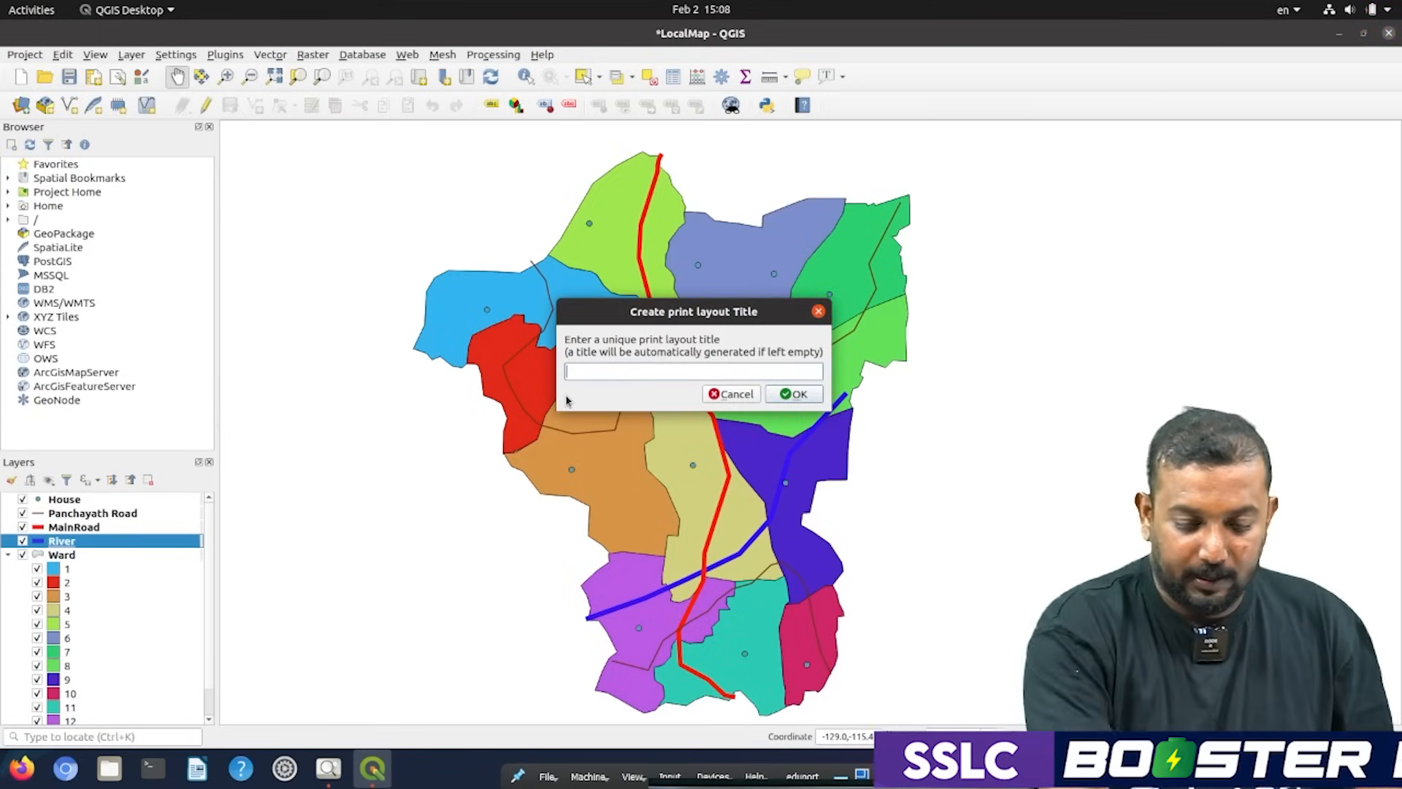
click(778, 398)
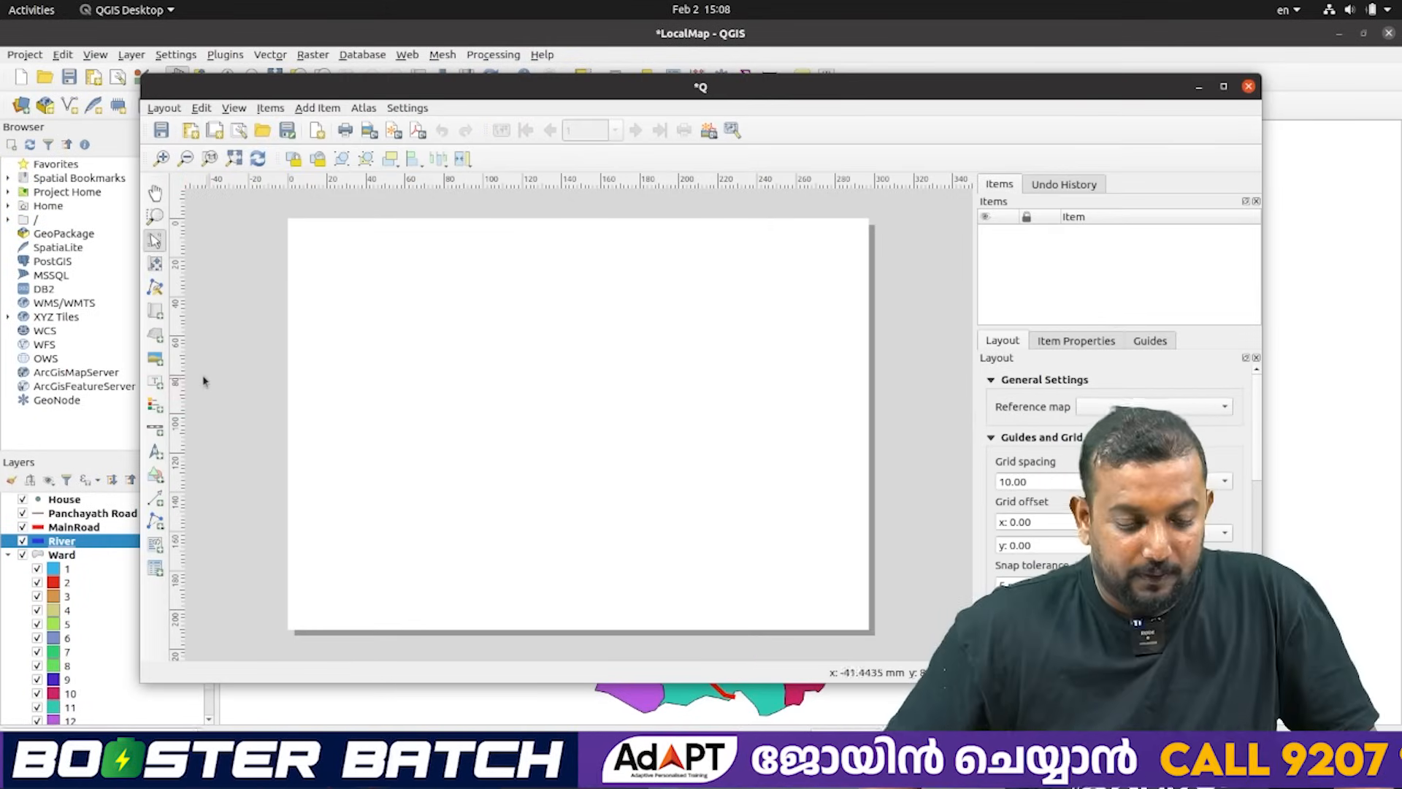
click(157, 360)
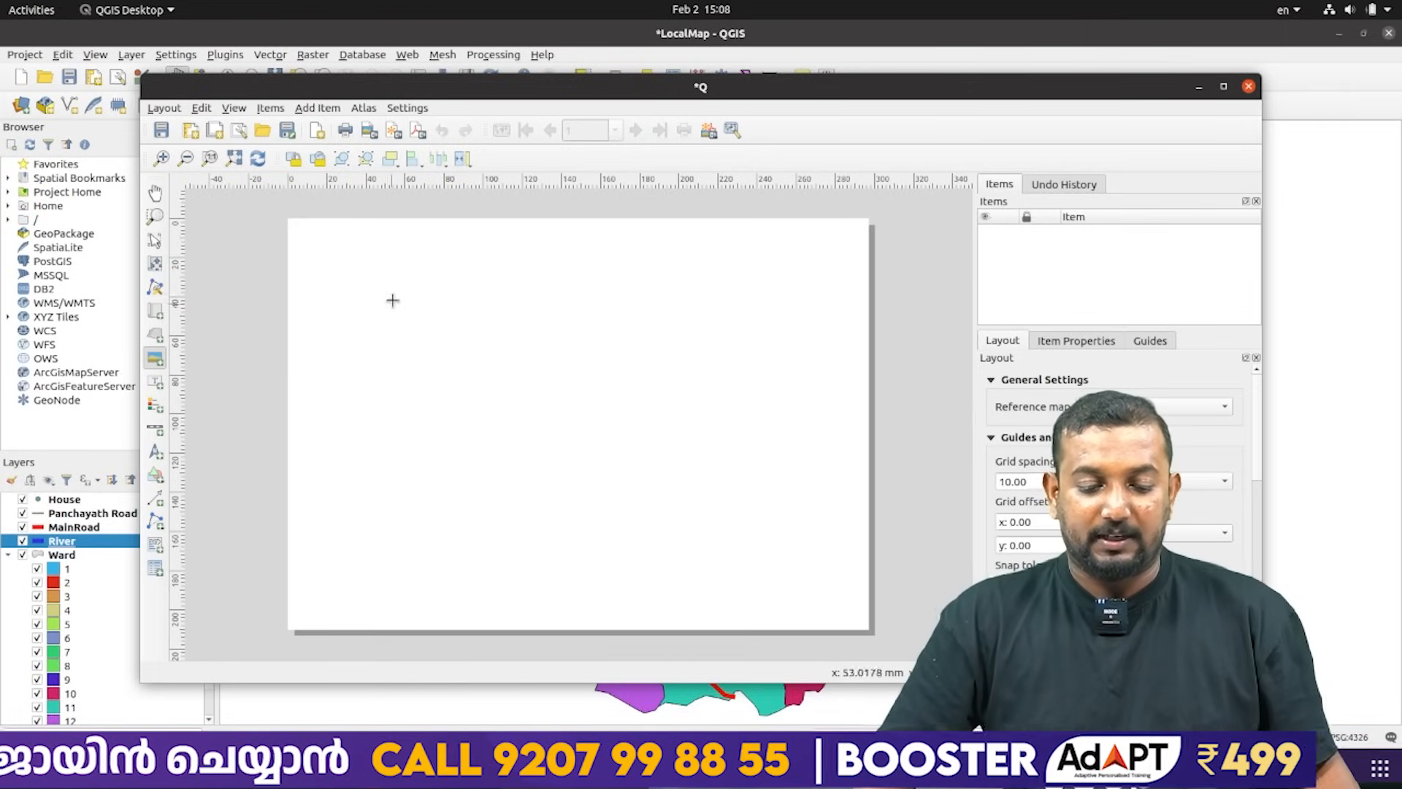
drag(331, 269, 716, 572)
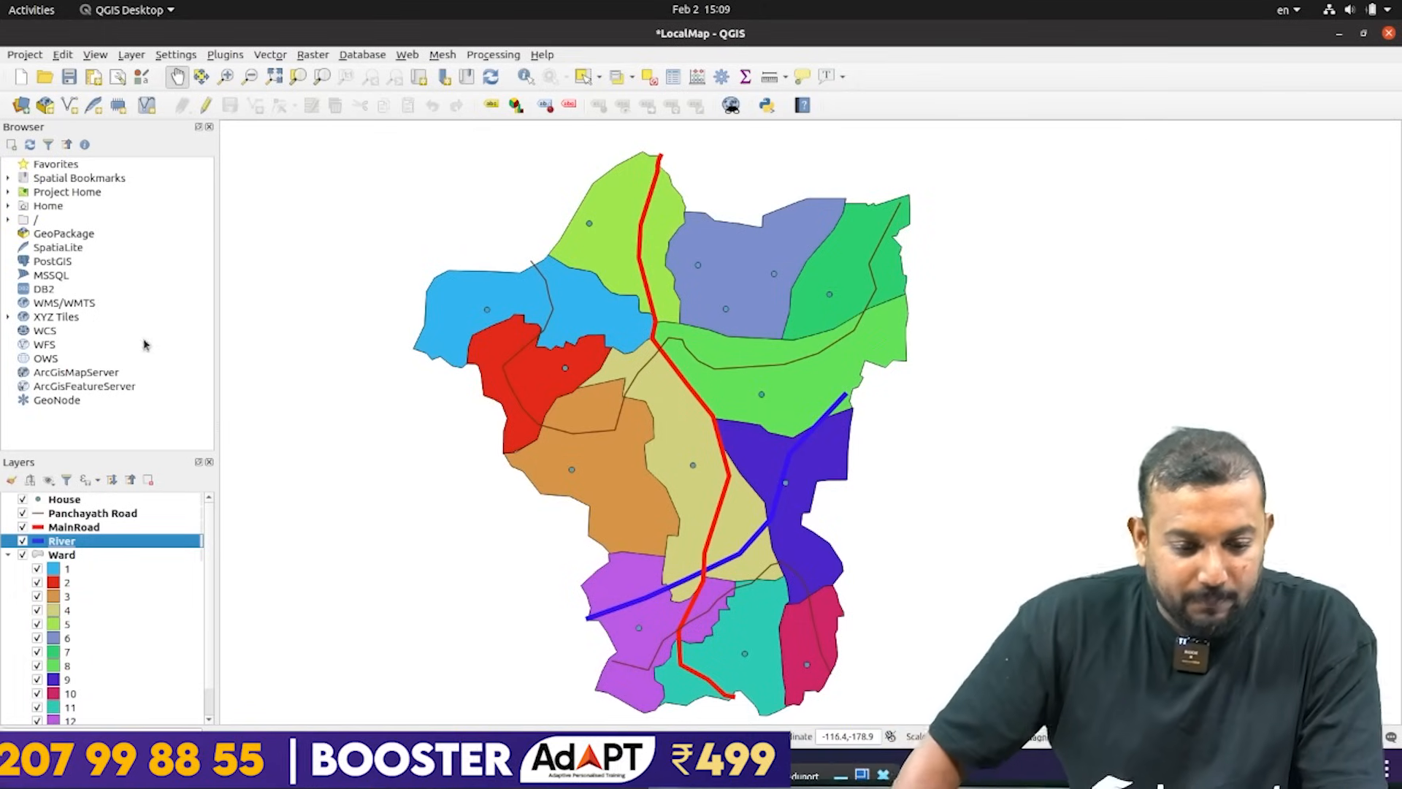
Create a new print layout titled W and add a map frame covering most of the page.
click(25, 54)
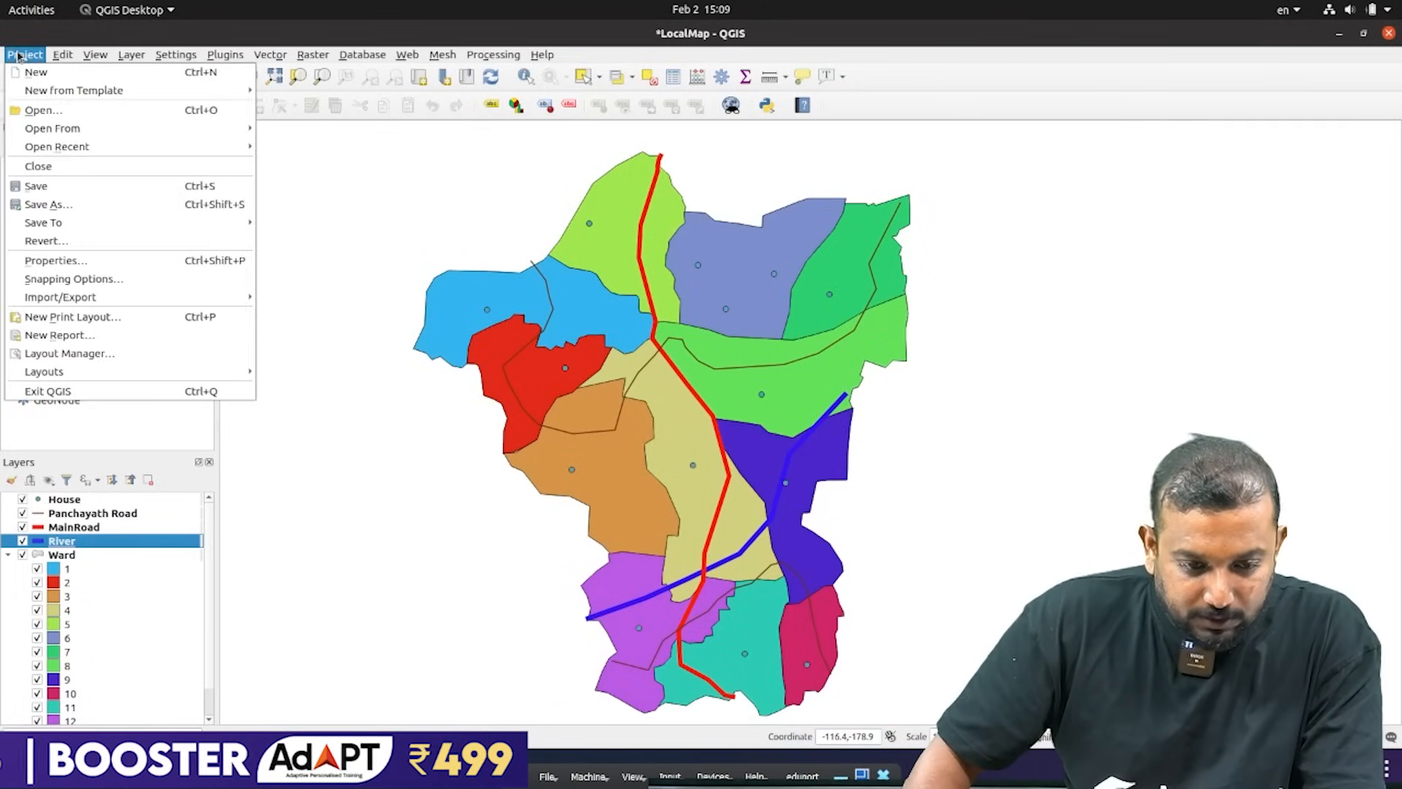
mouse_move(75, 303)
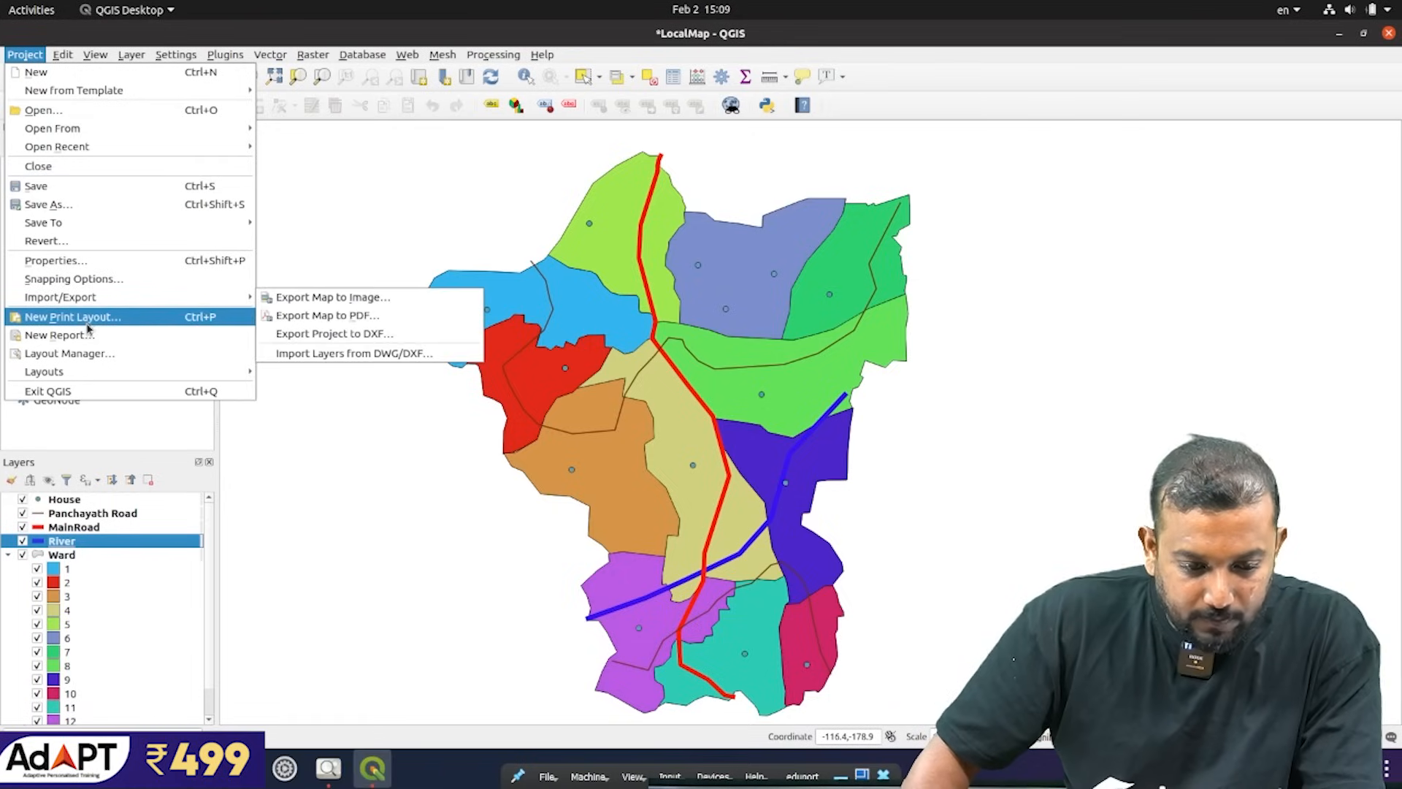
click(187, 318)
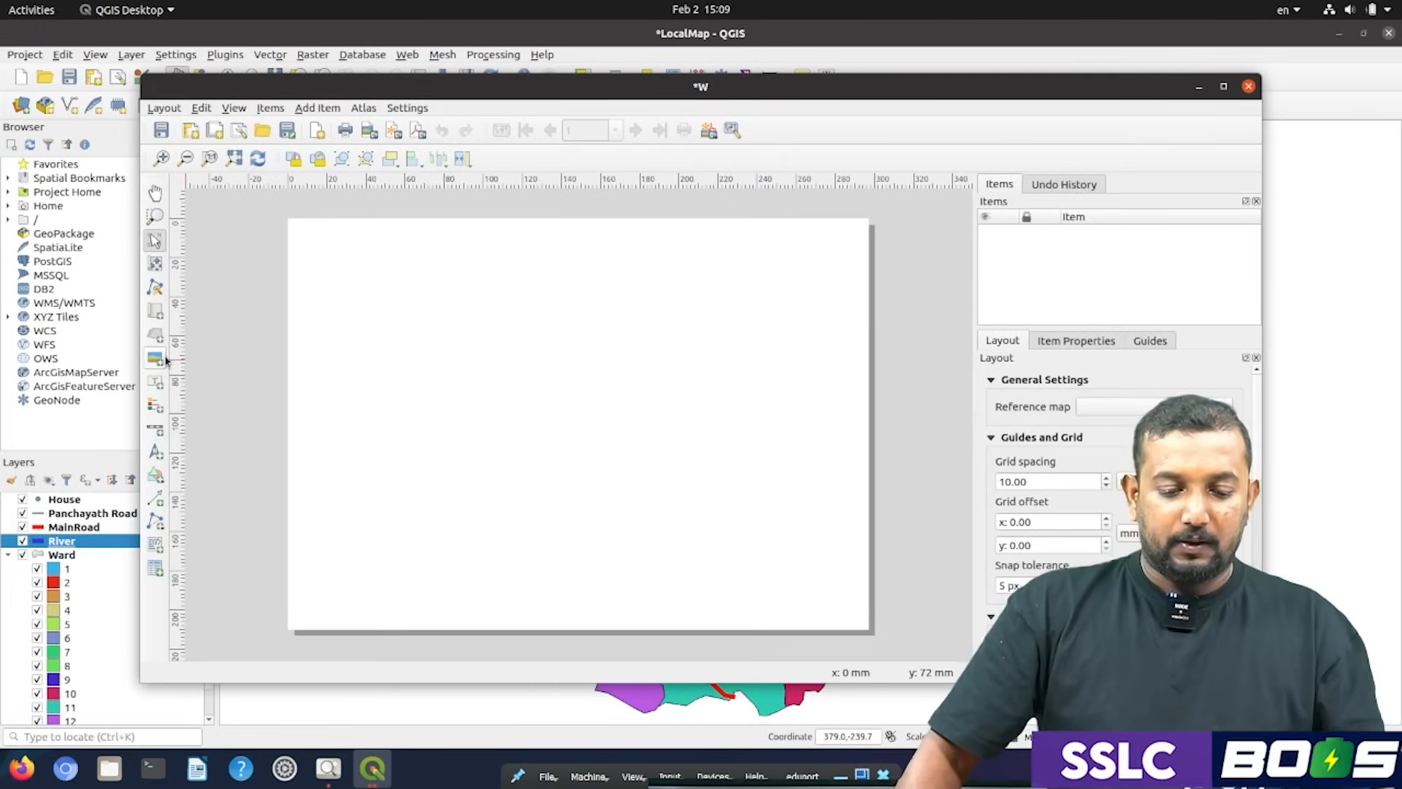
click(154, 313)
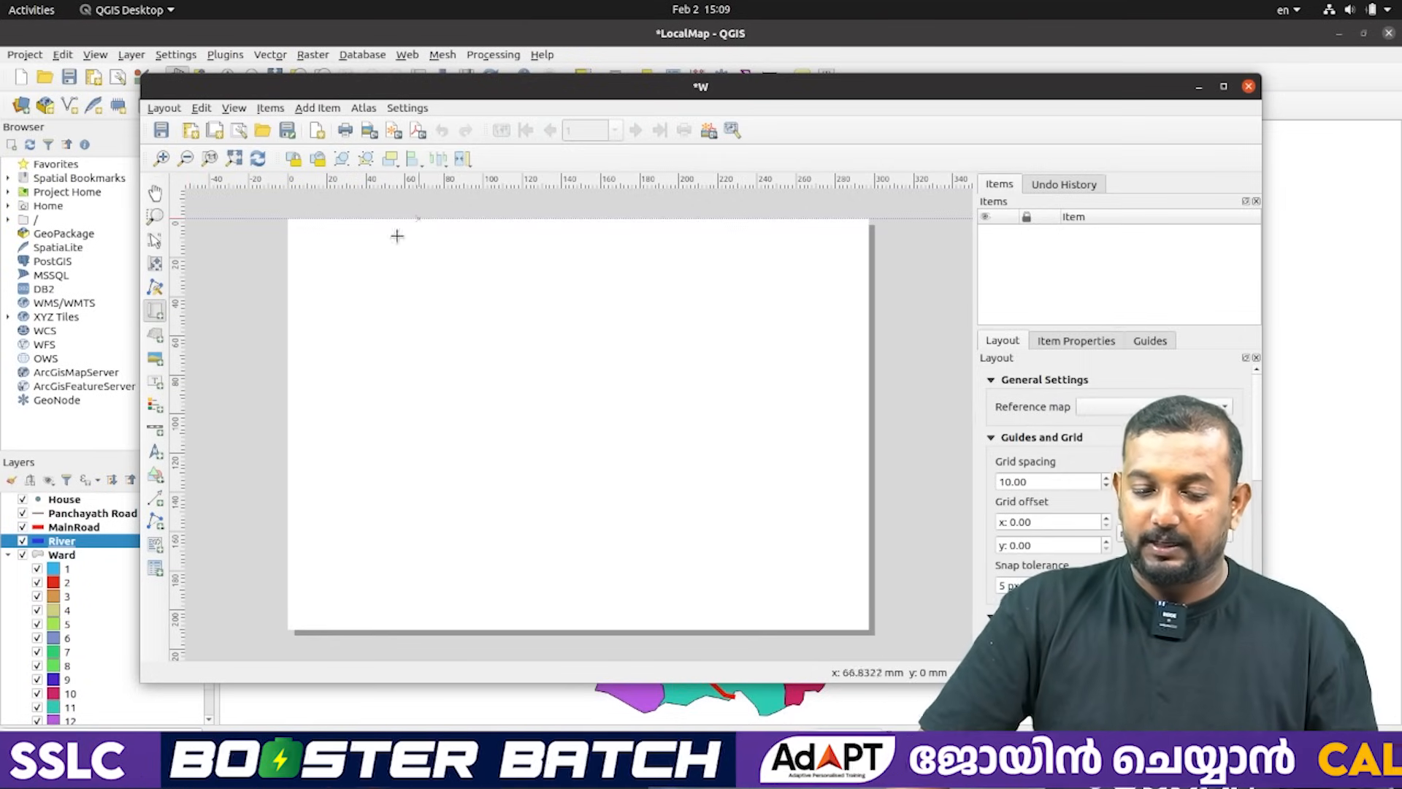
drag(332, 264, 787, 590)
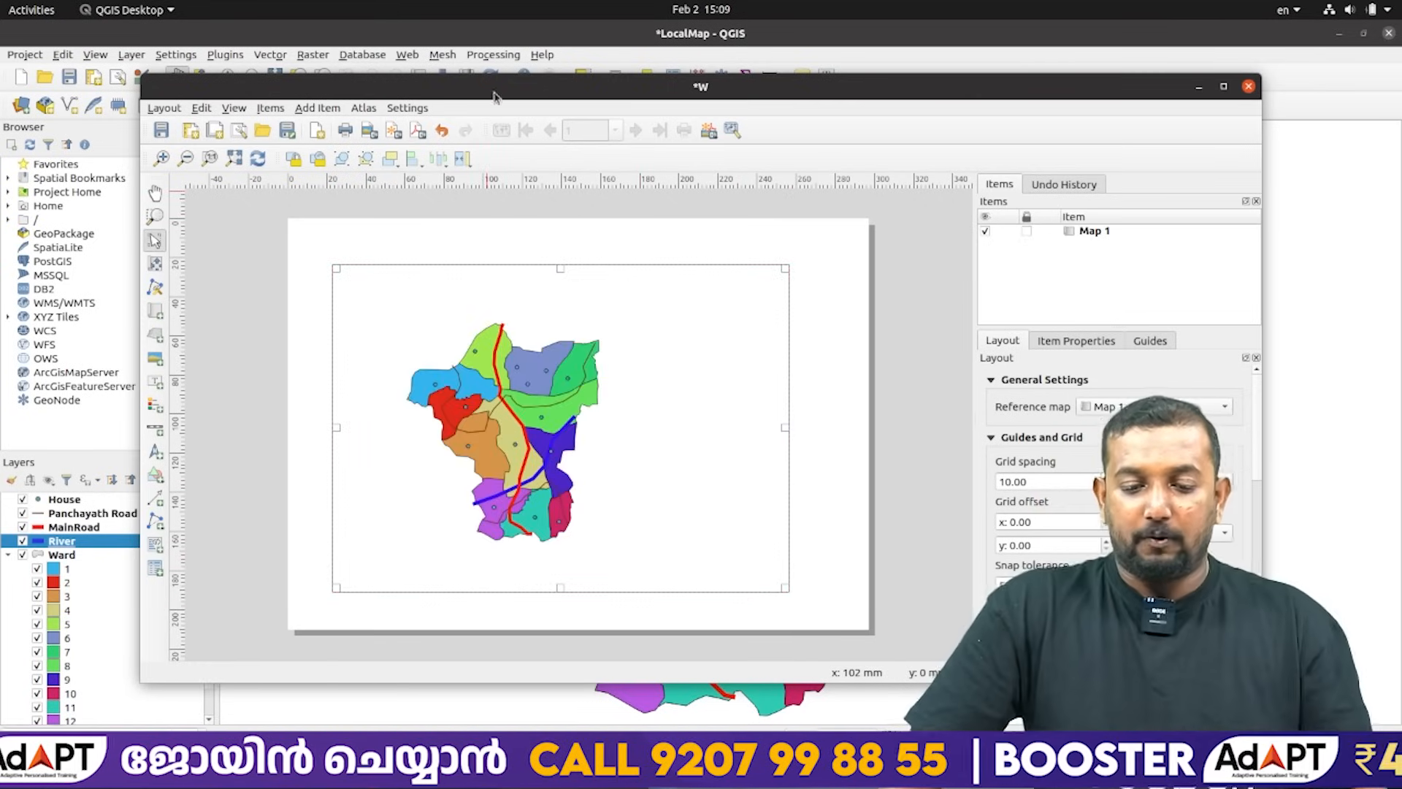
drag(493, 95, 435, 95)
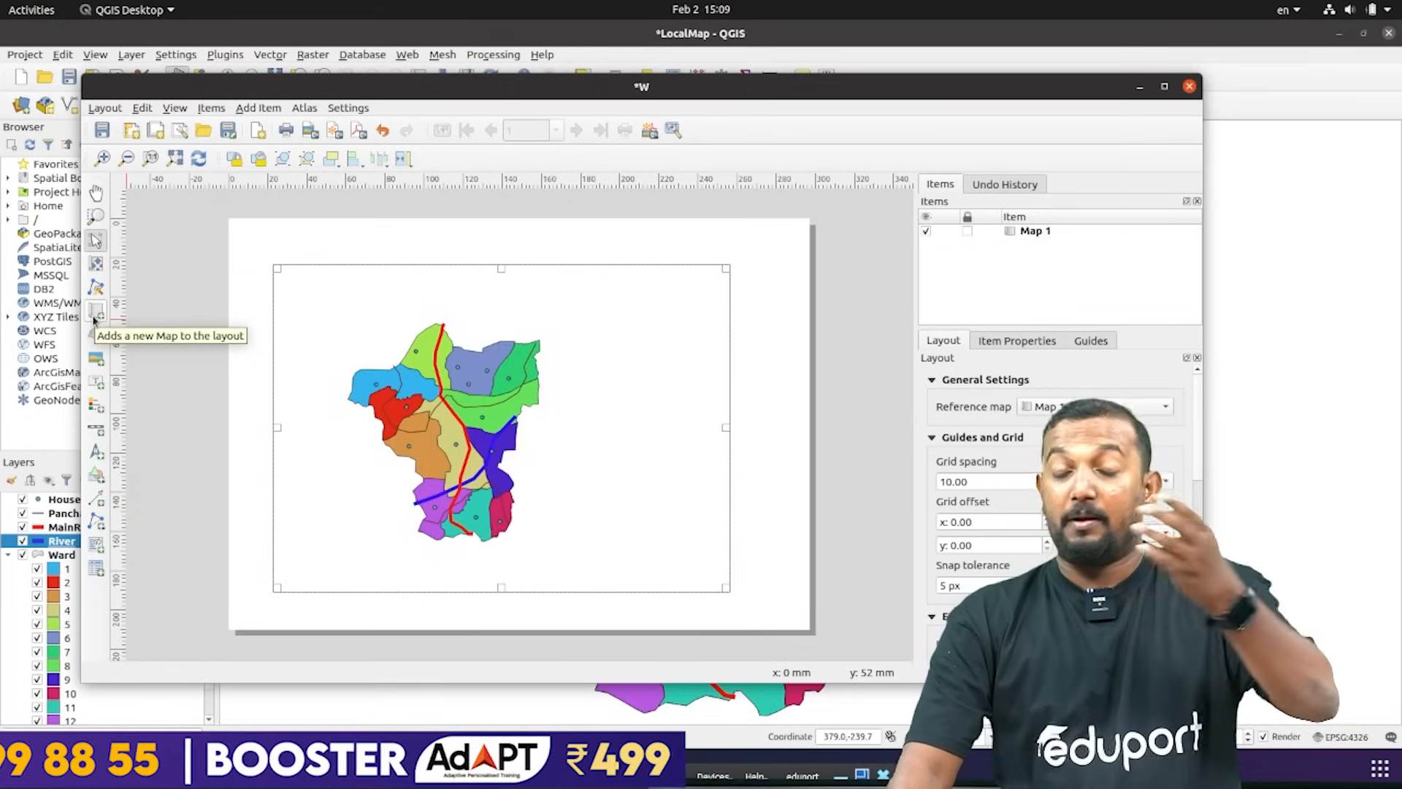
Add a legend beside the map's right edge in the layout and recheck the saving instructions in QGIS 3.png.
click(93, 406)
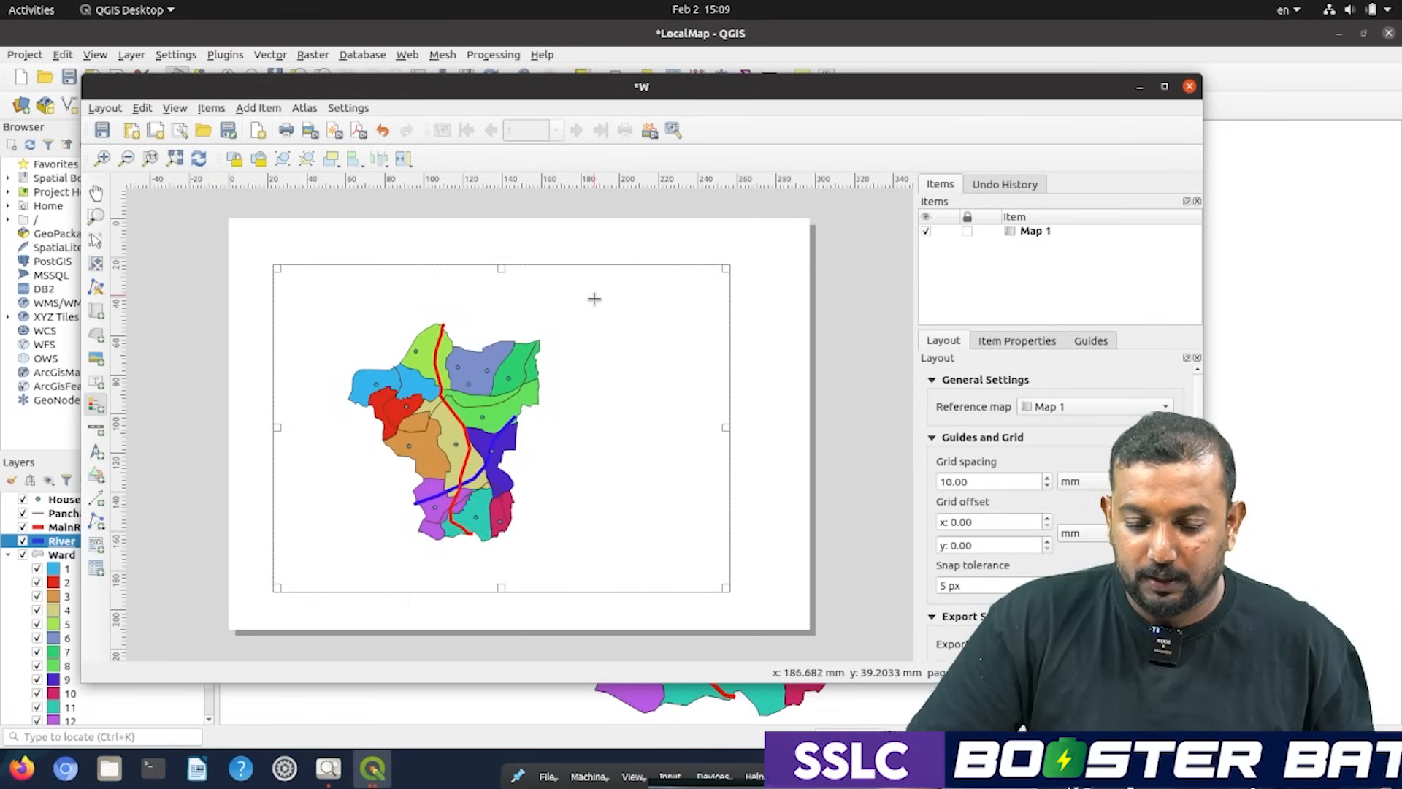
drag(593, 295, 664, 587)
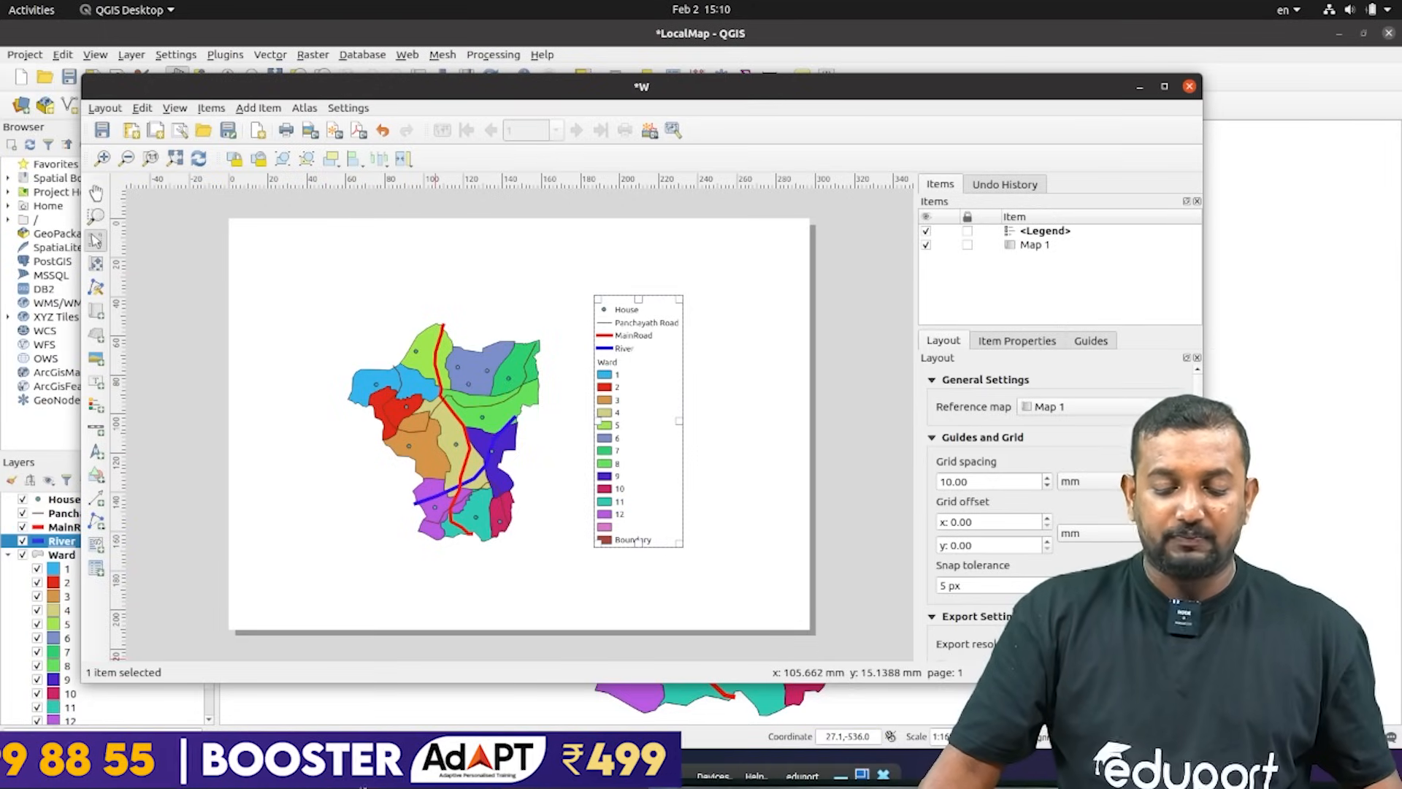
key(alt+Tab)
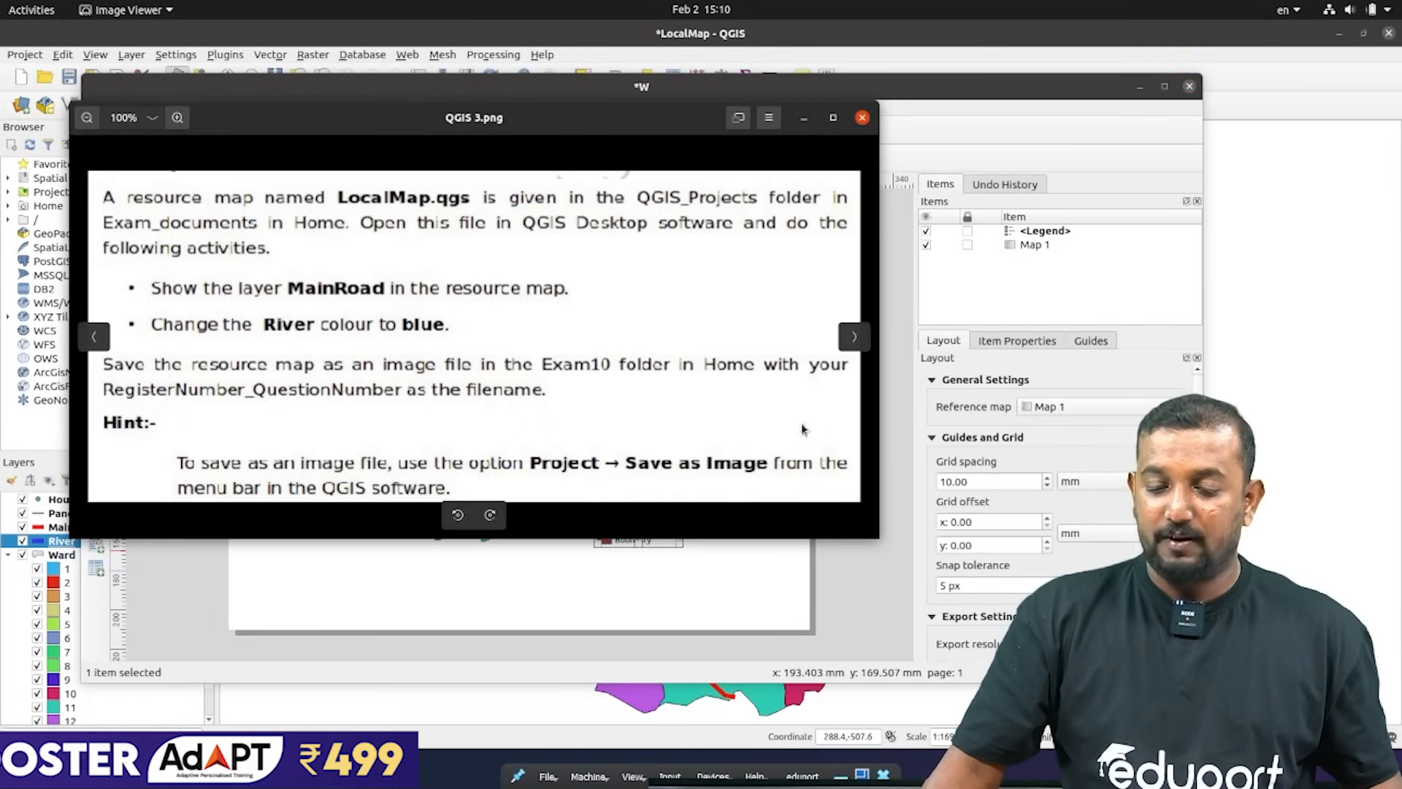
click(806, 119)
click(99, 109)
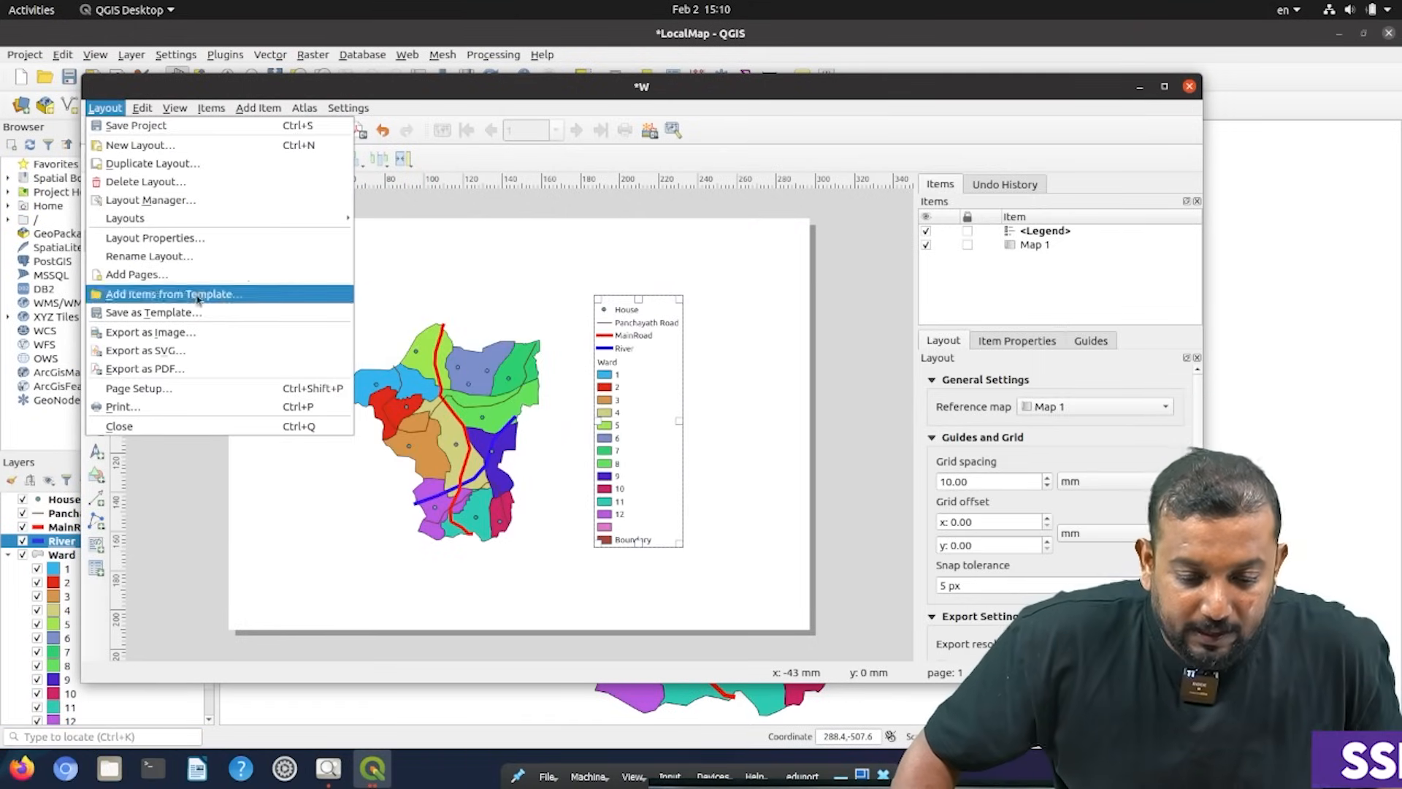
click(179, 334)
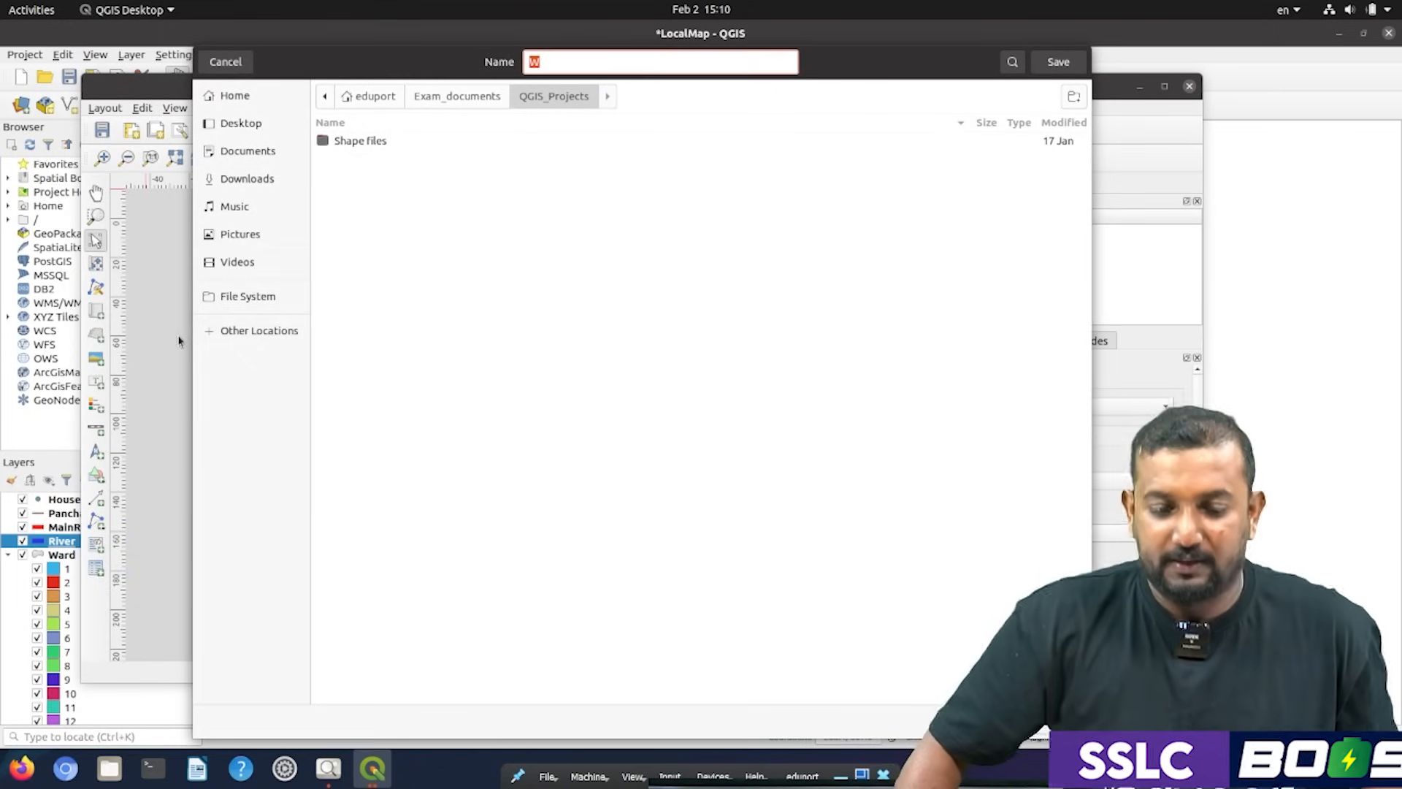
click(368, 96)
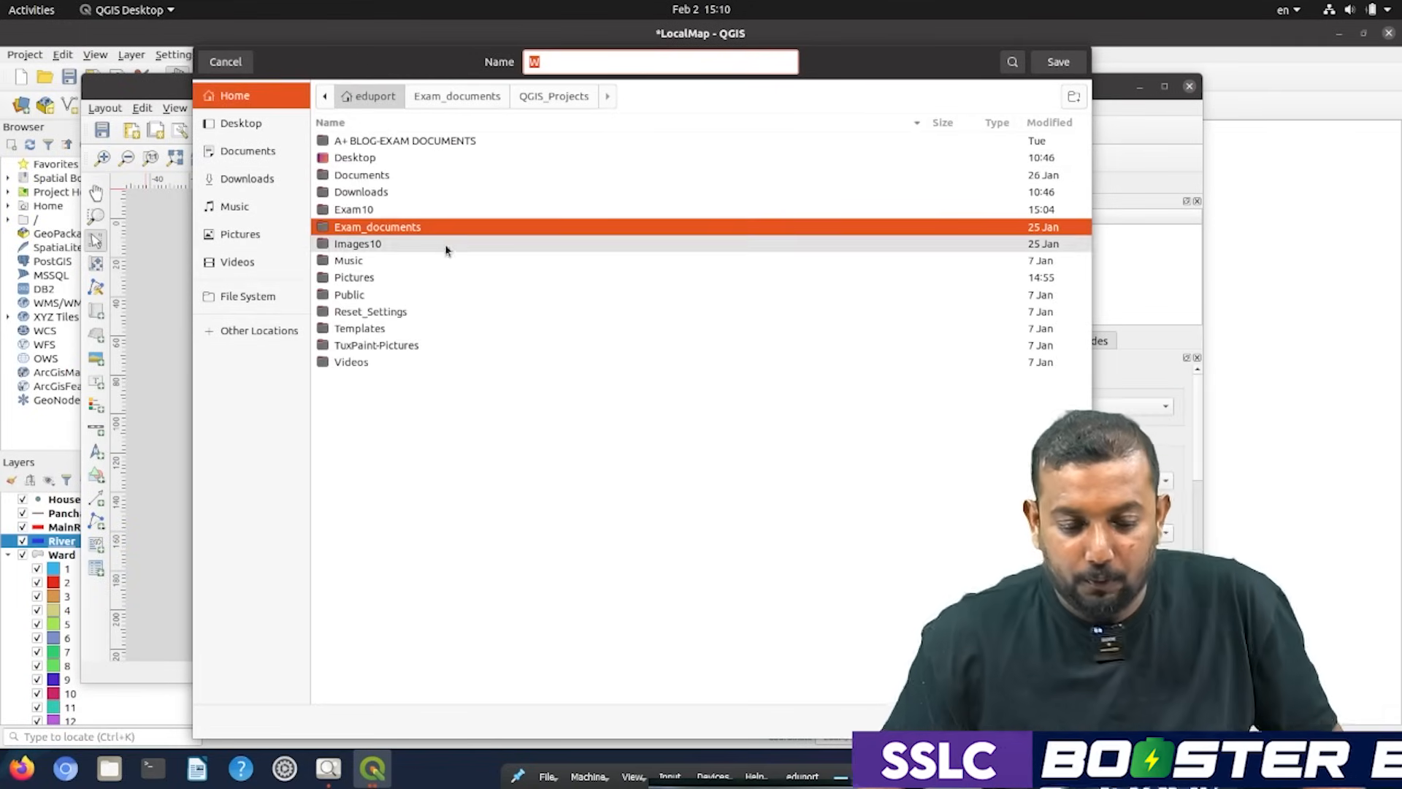
double_click(387, 211)
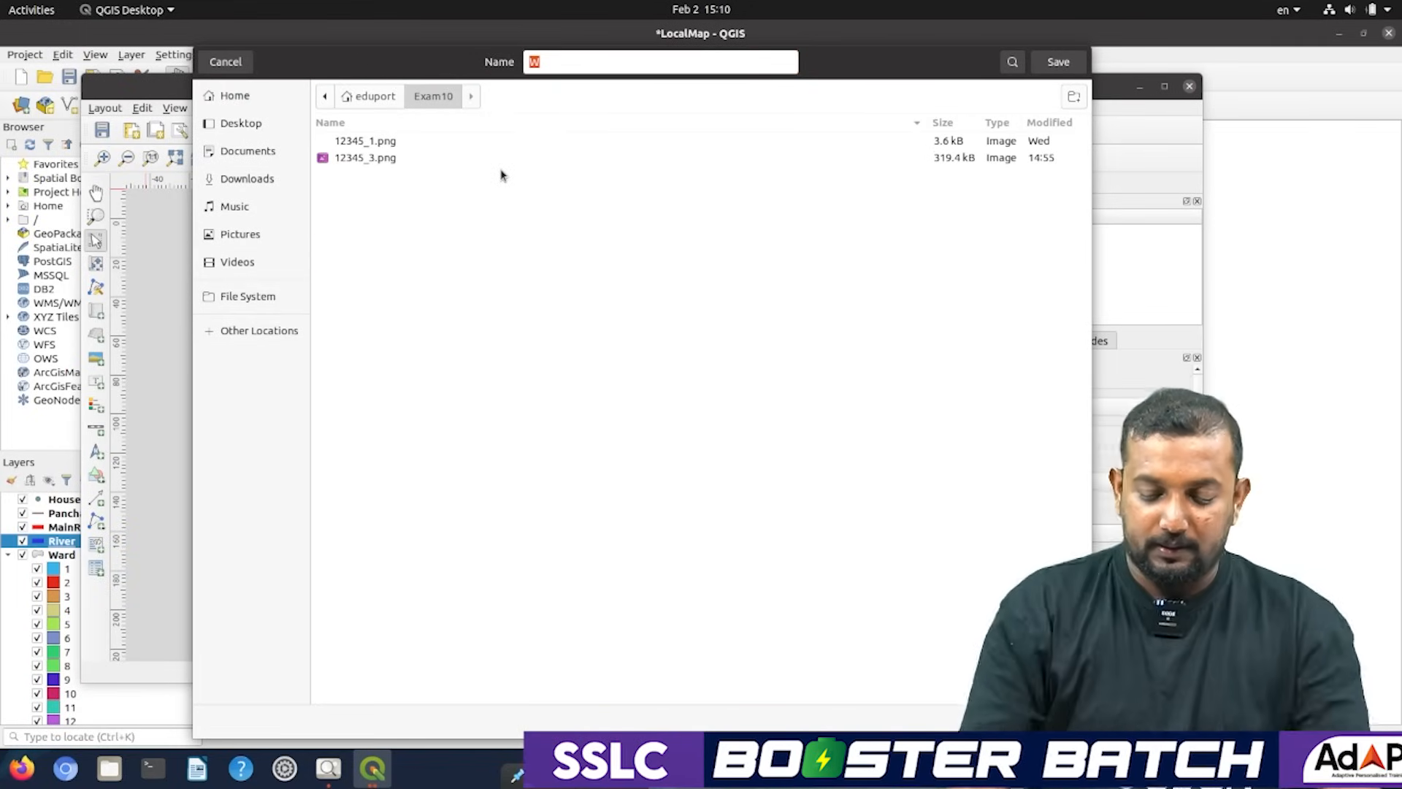
text(1234_)
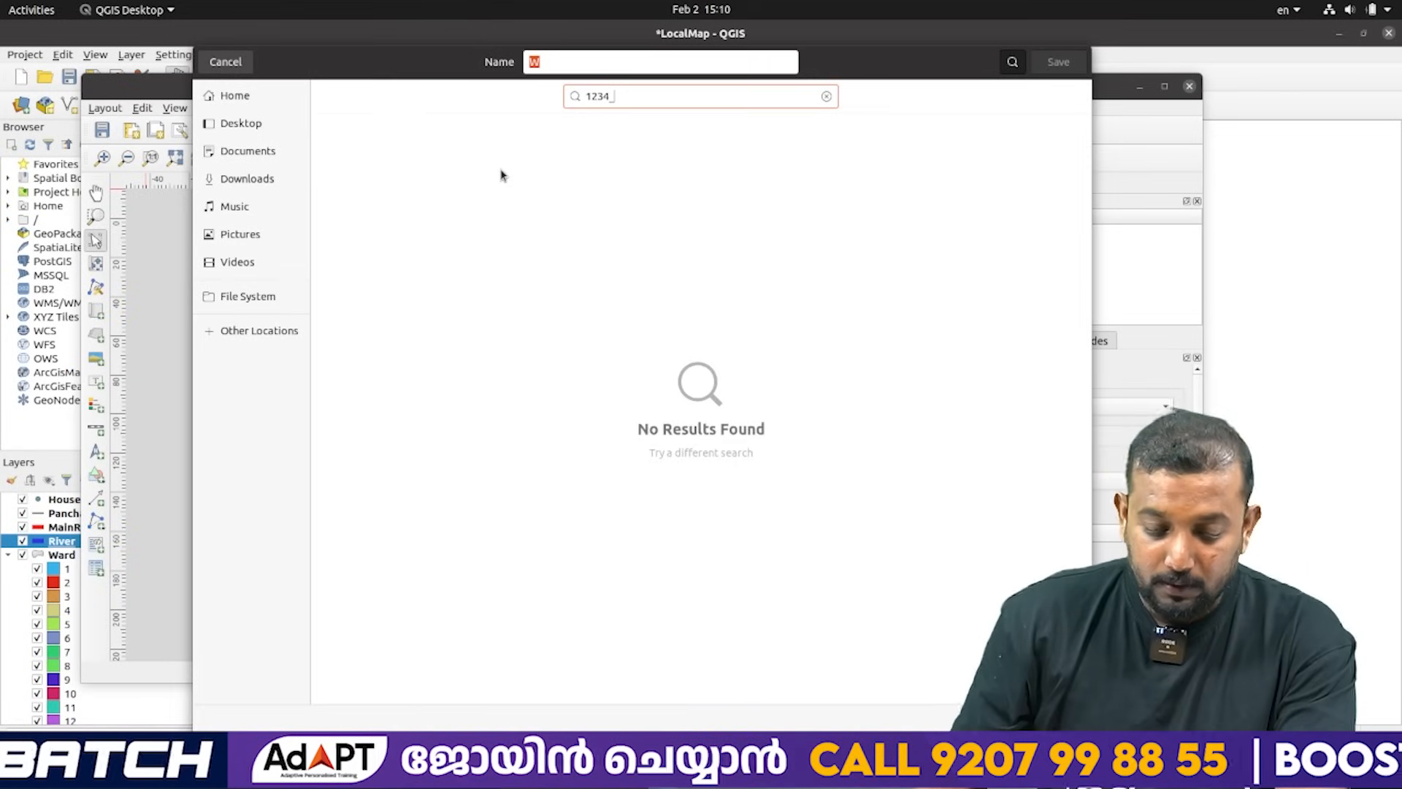
text(2)
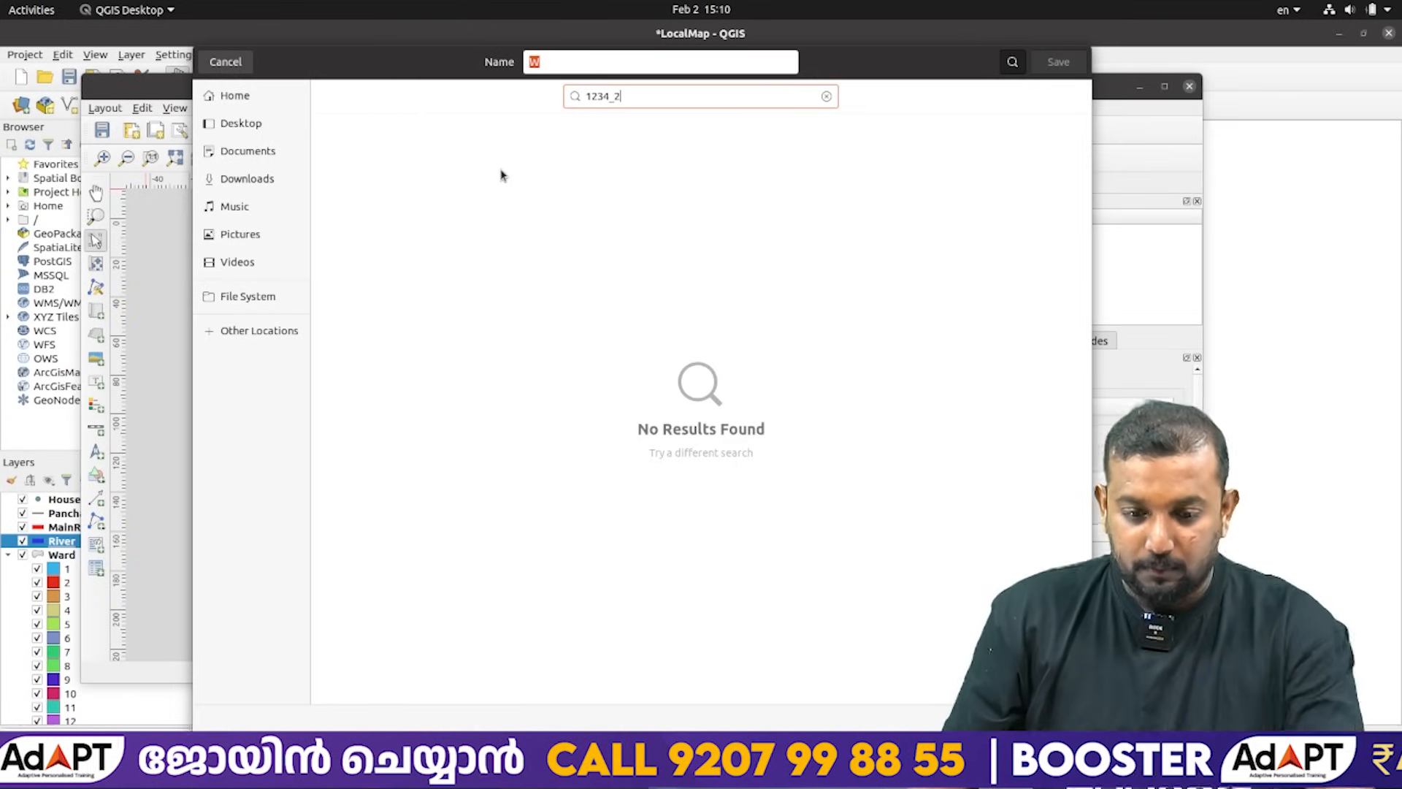
click(825, 97)
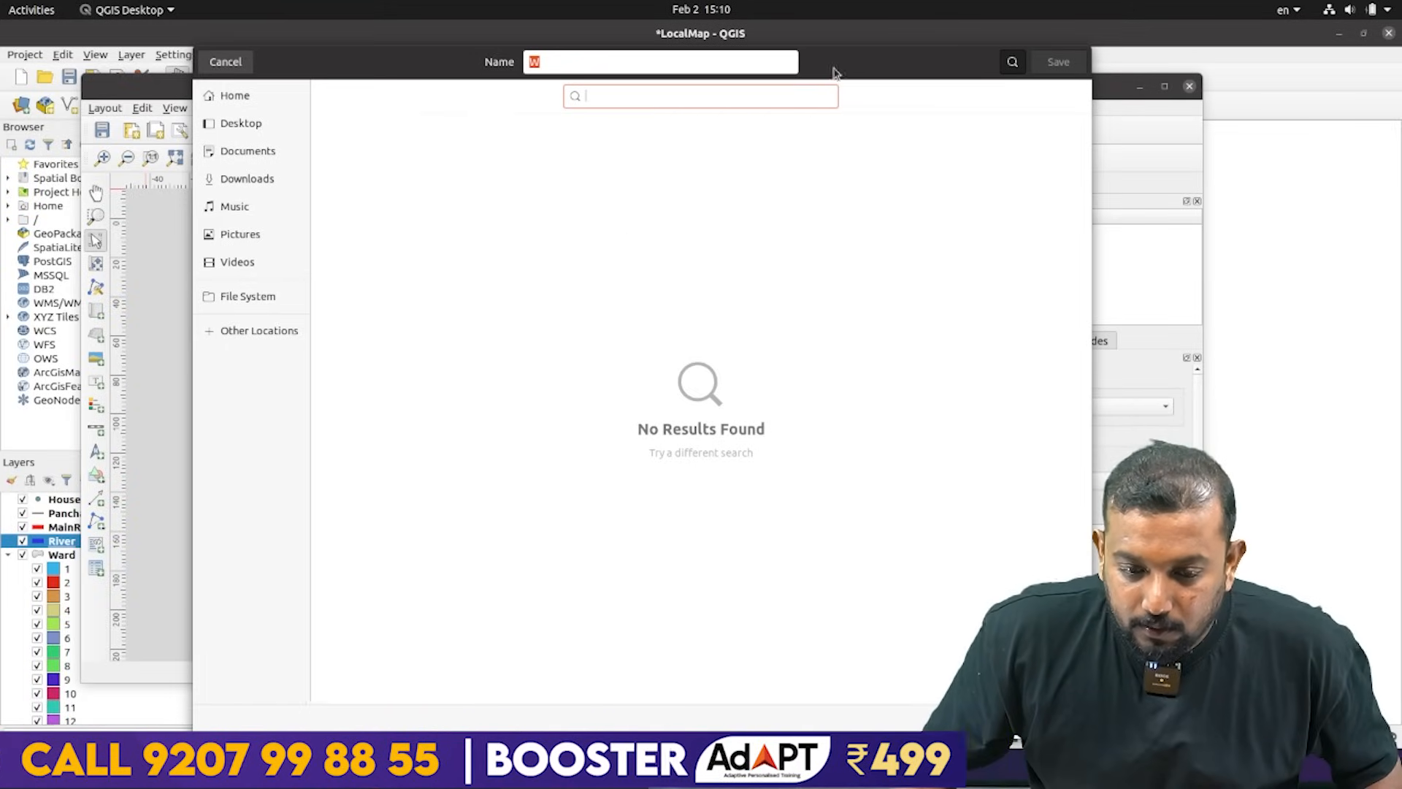
click(205, 67)
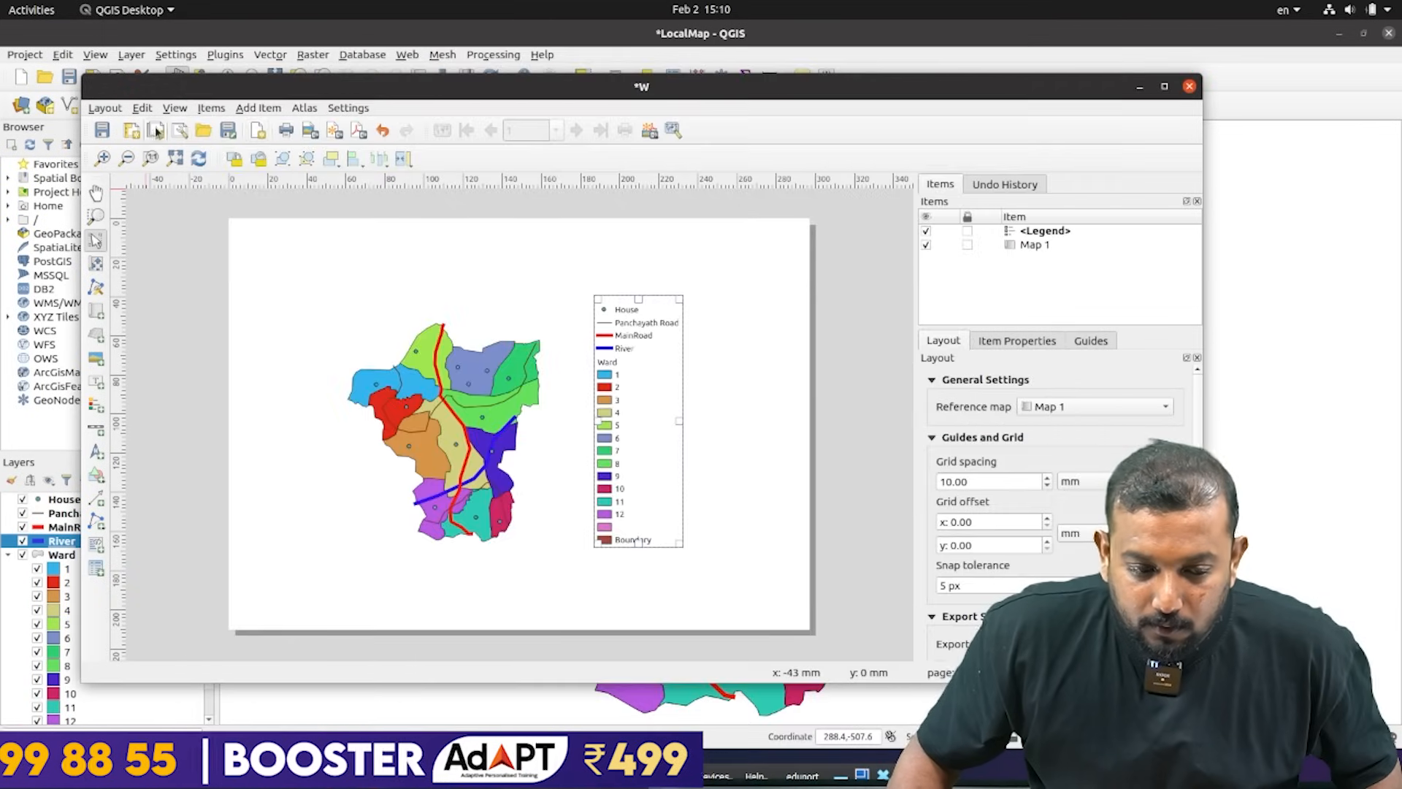
Start exporting layout W as an image and choose the Exam10 folder in Home as the destination.
click(101, 115)
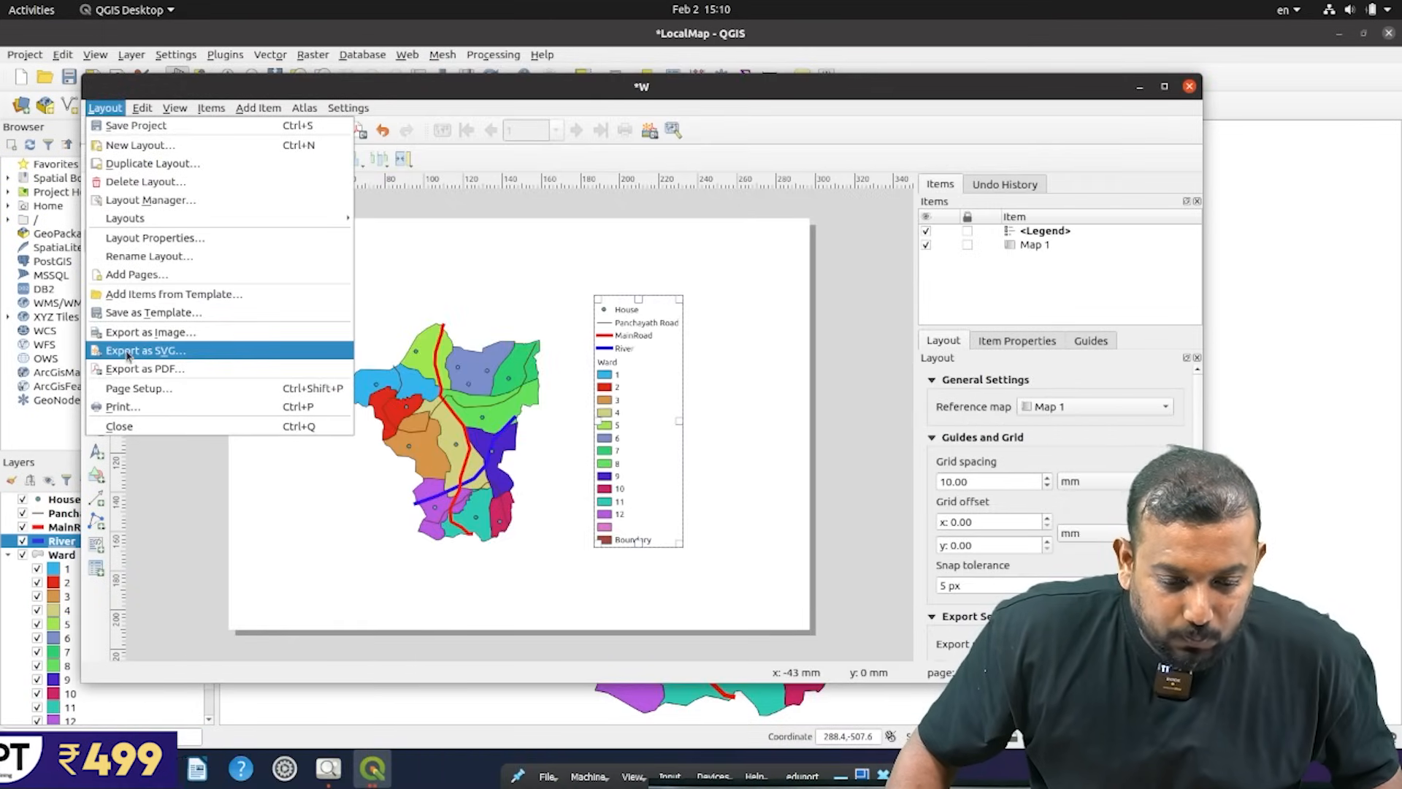
click(146, 333)
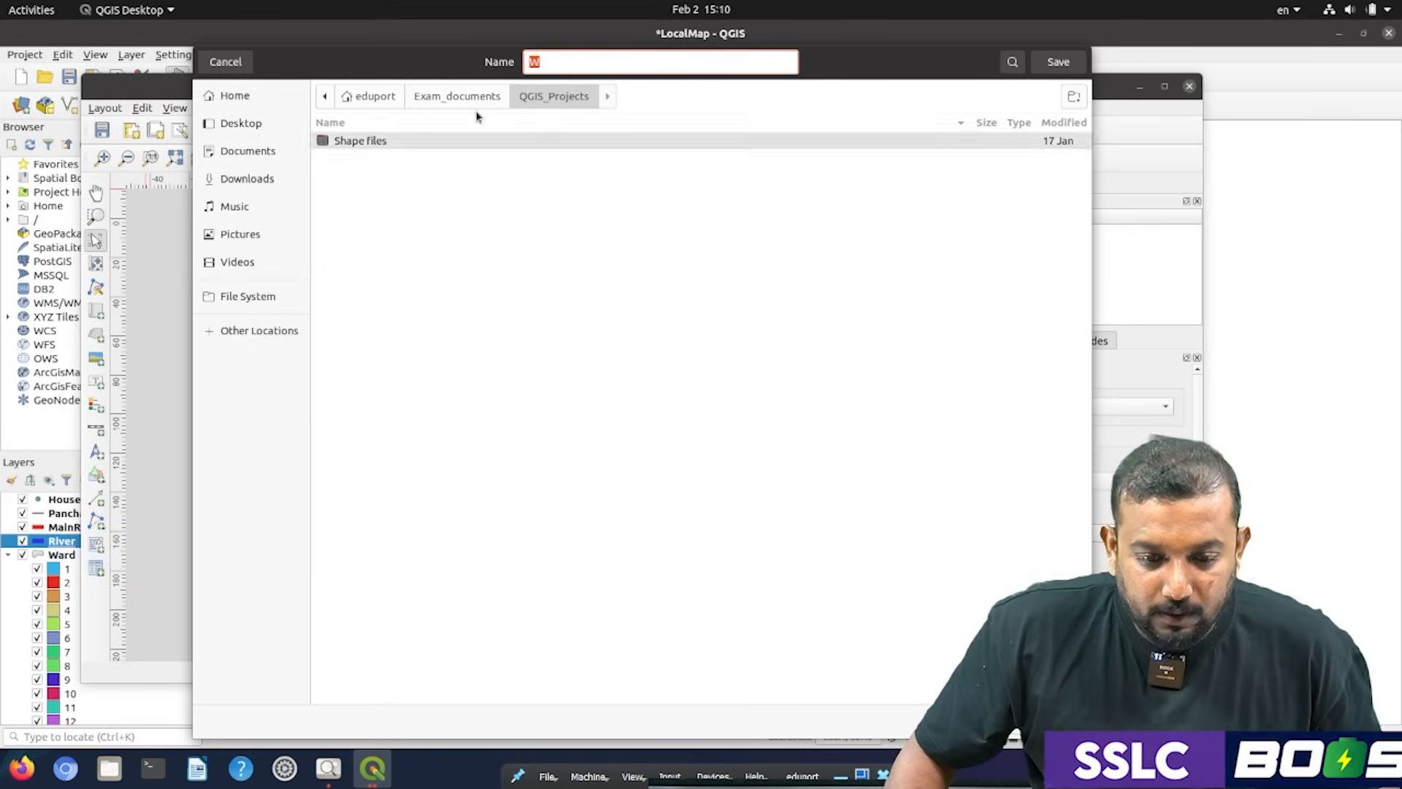
click(371, 96)
click(396, 210)
double_click(395, 210)
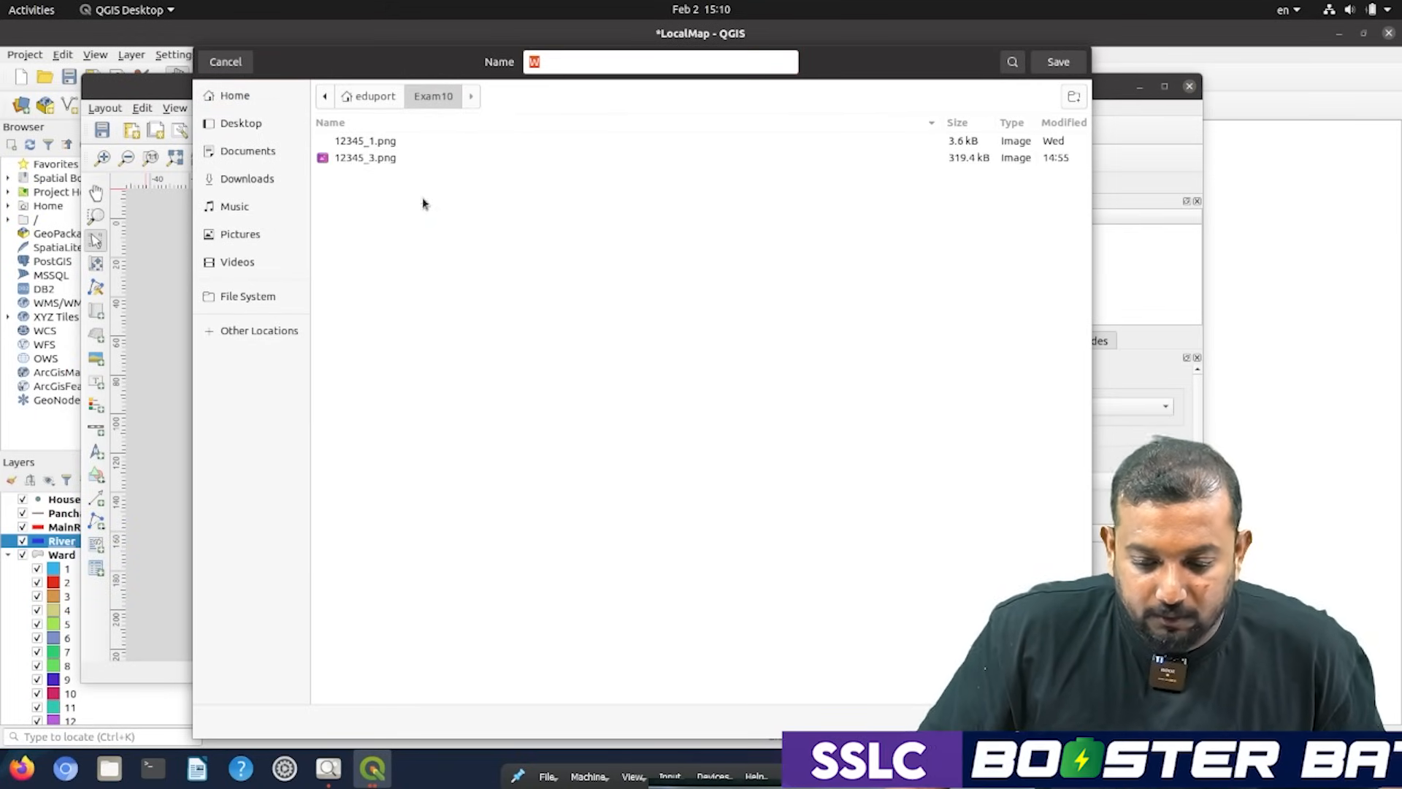
Name the exported image 123456_2, save it with the default image export options, and close the layout window.
click(560, 65)
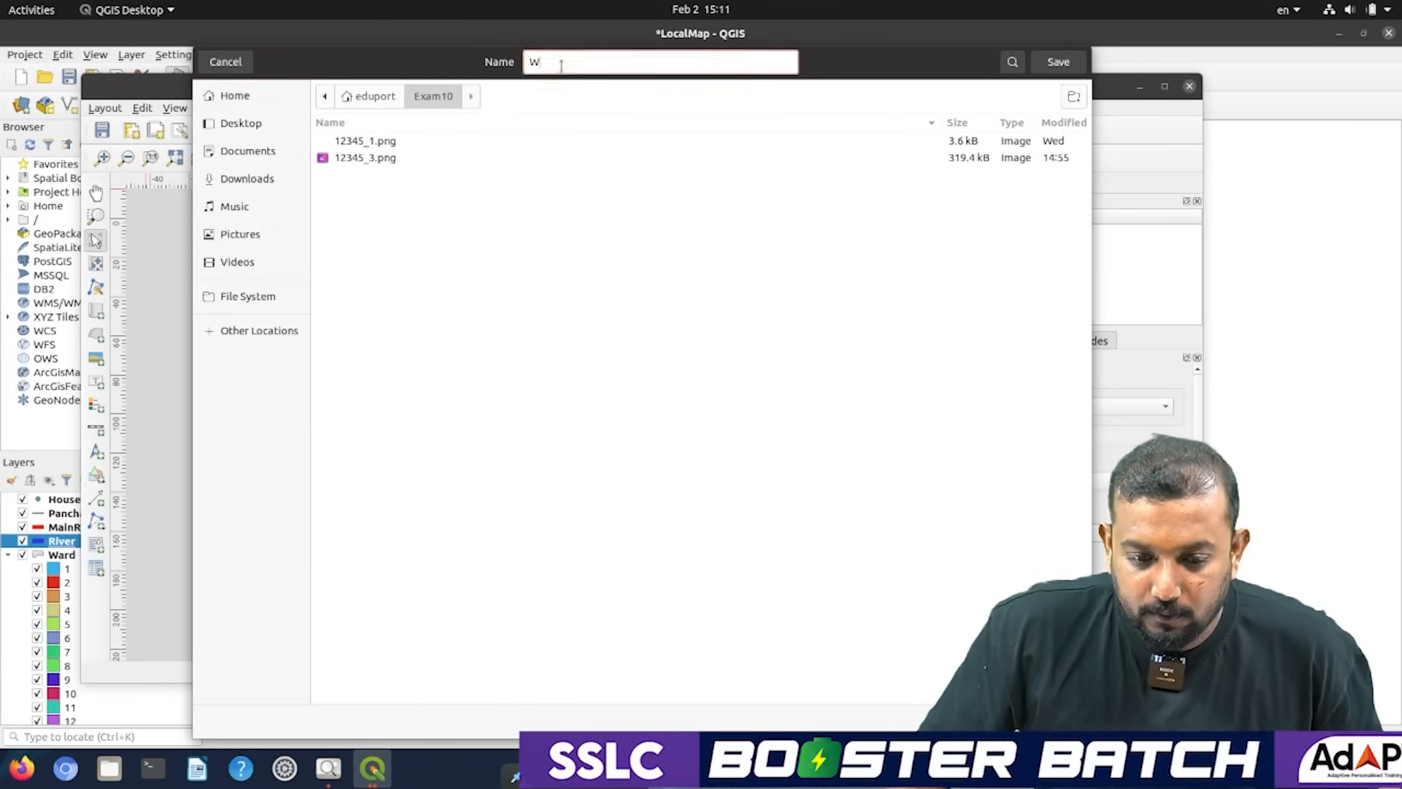
key(BackSpace)
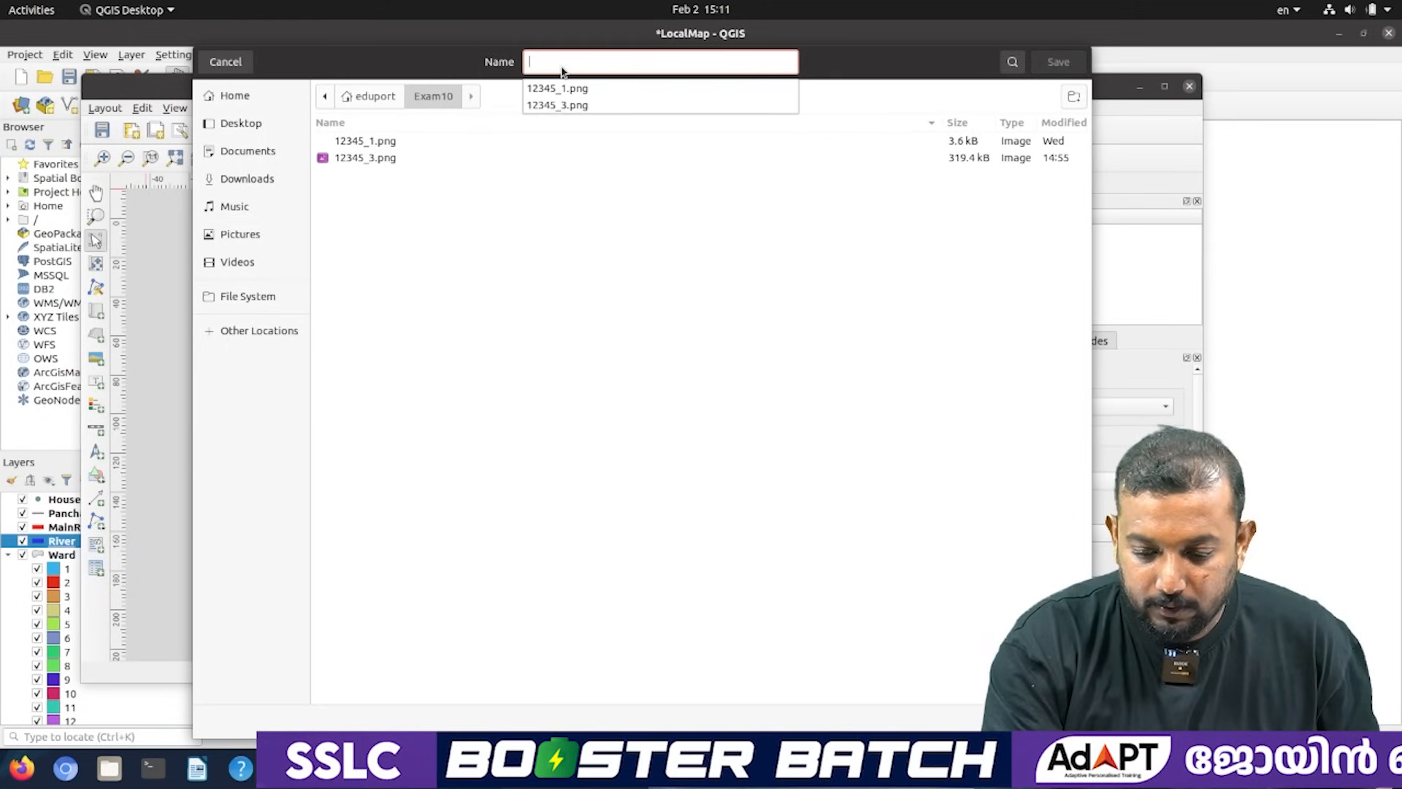
text(123)
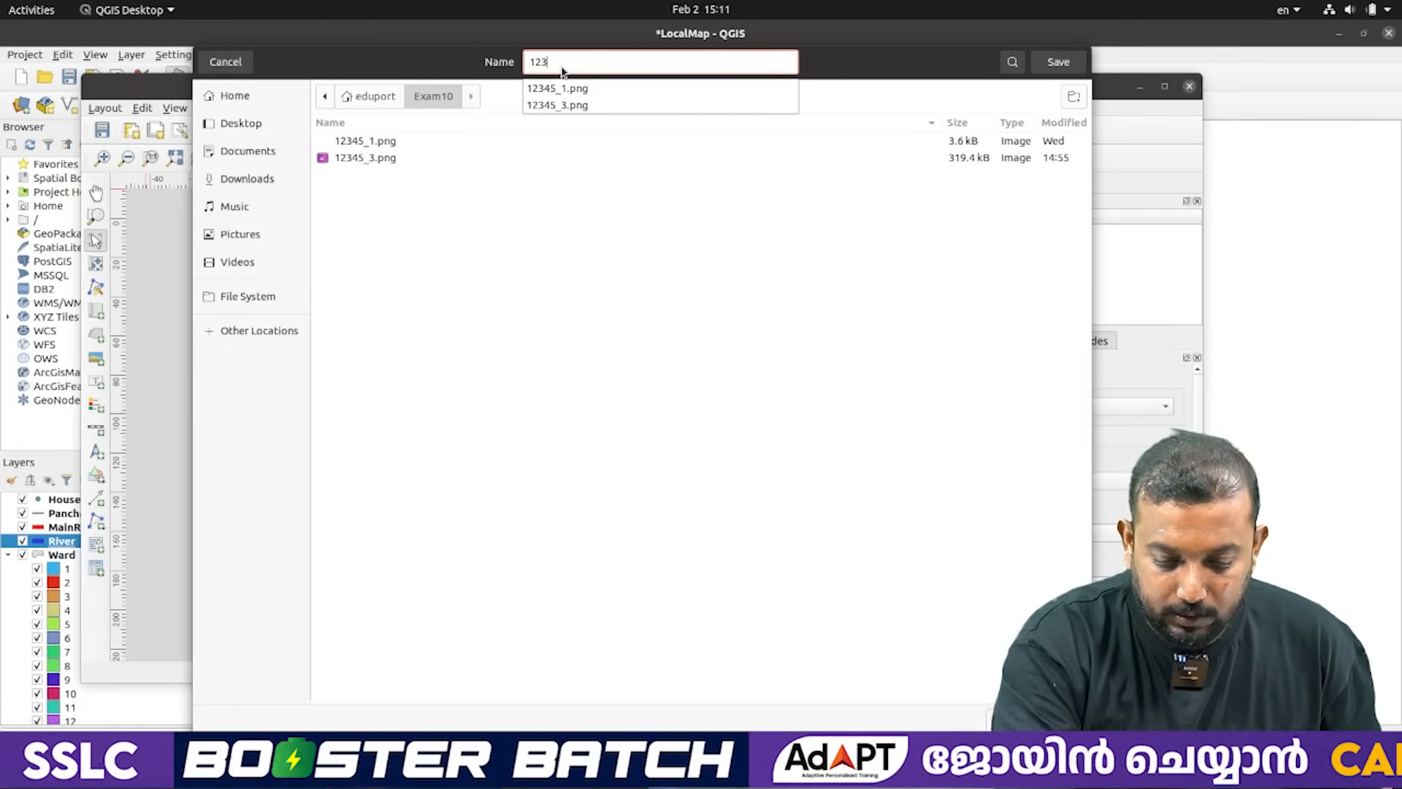
text(45)
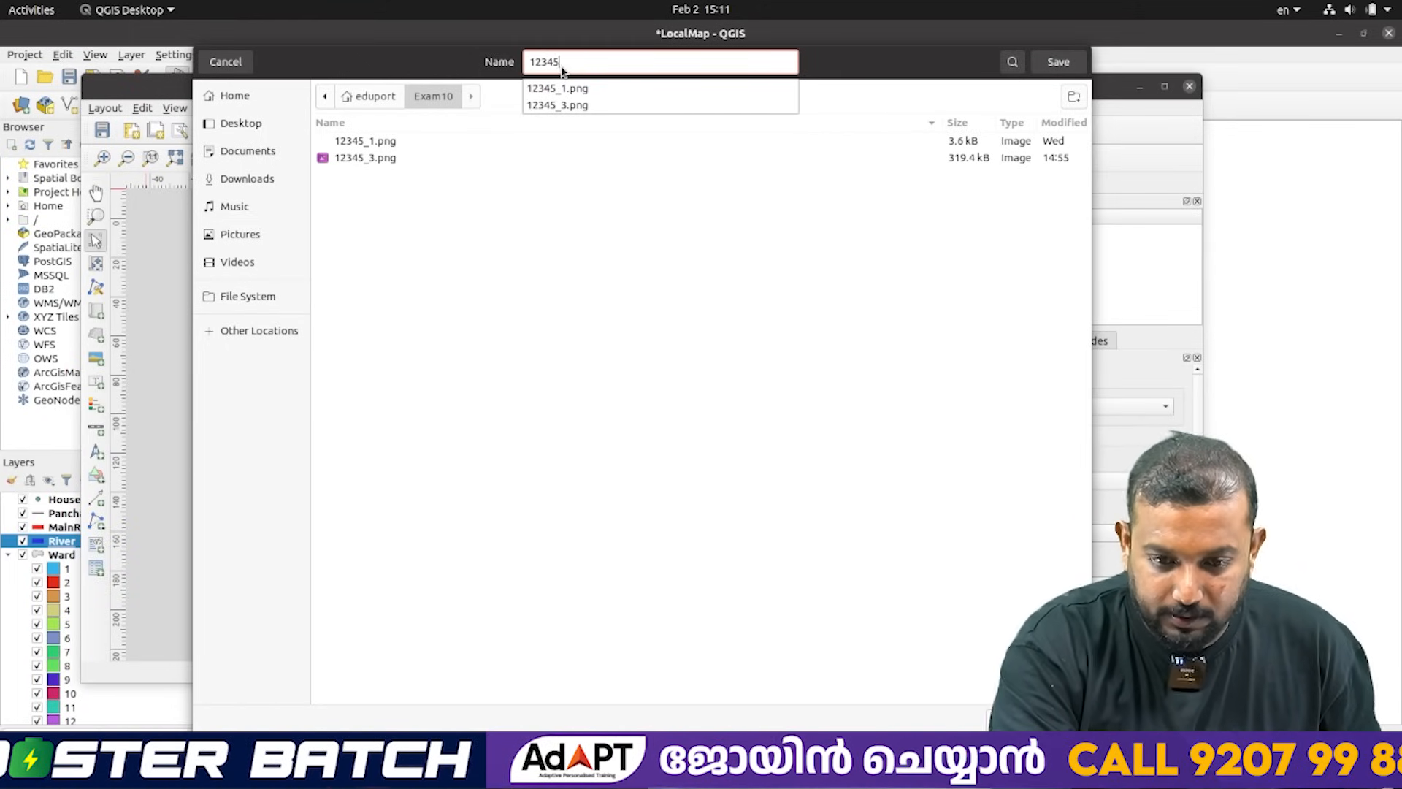
text(6_2)
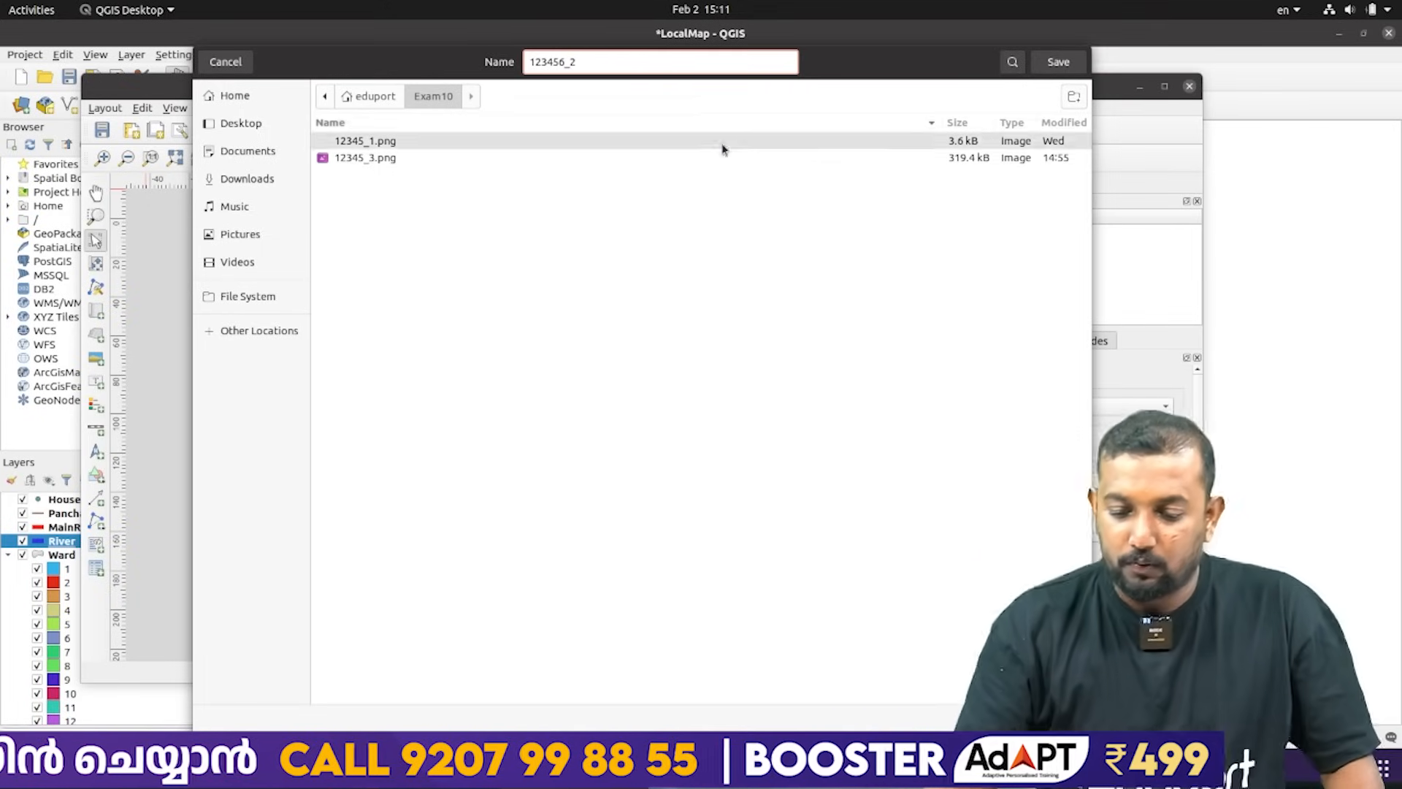
click(1037, 718)
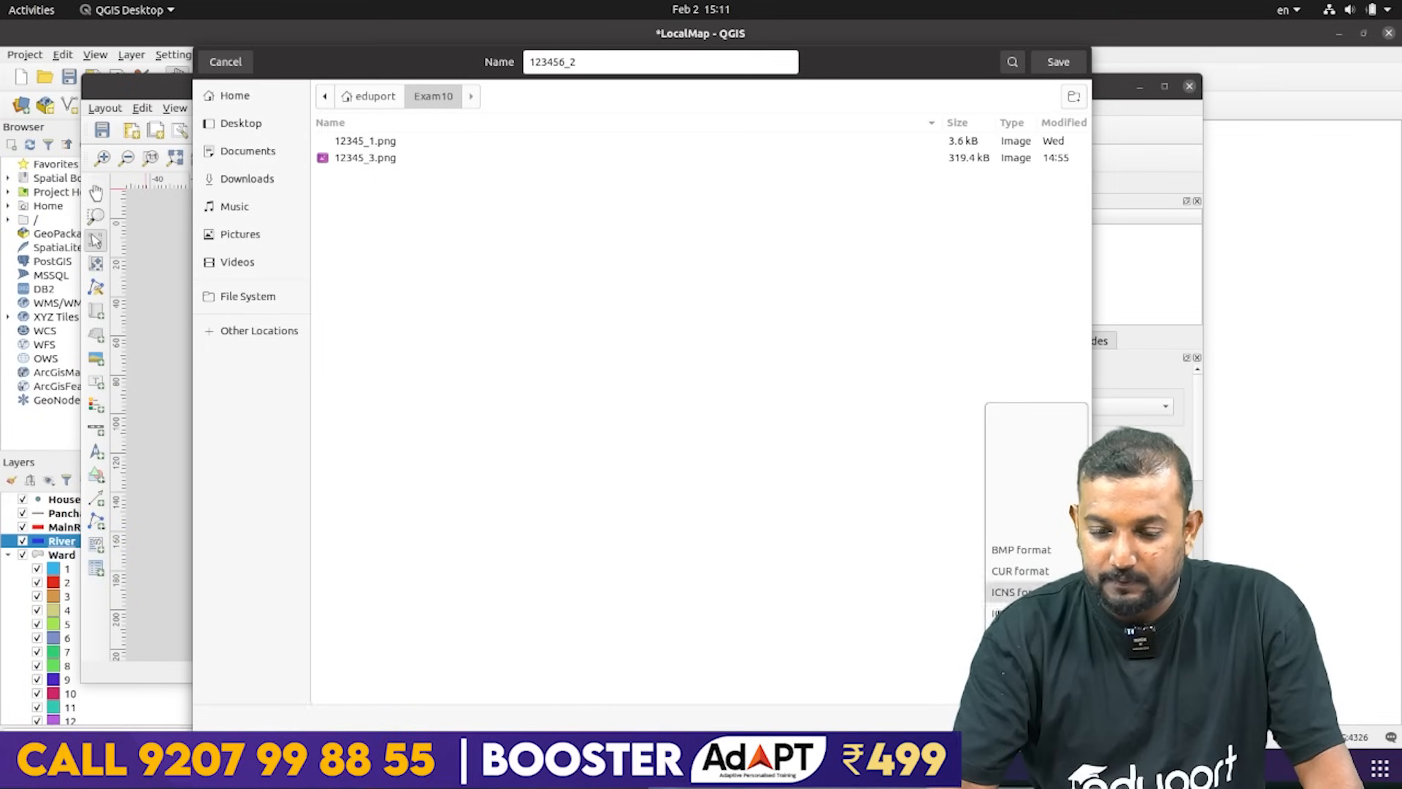
click(1037, 718)
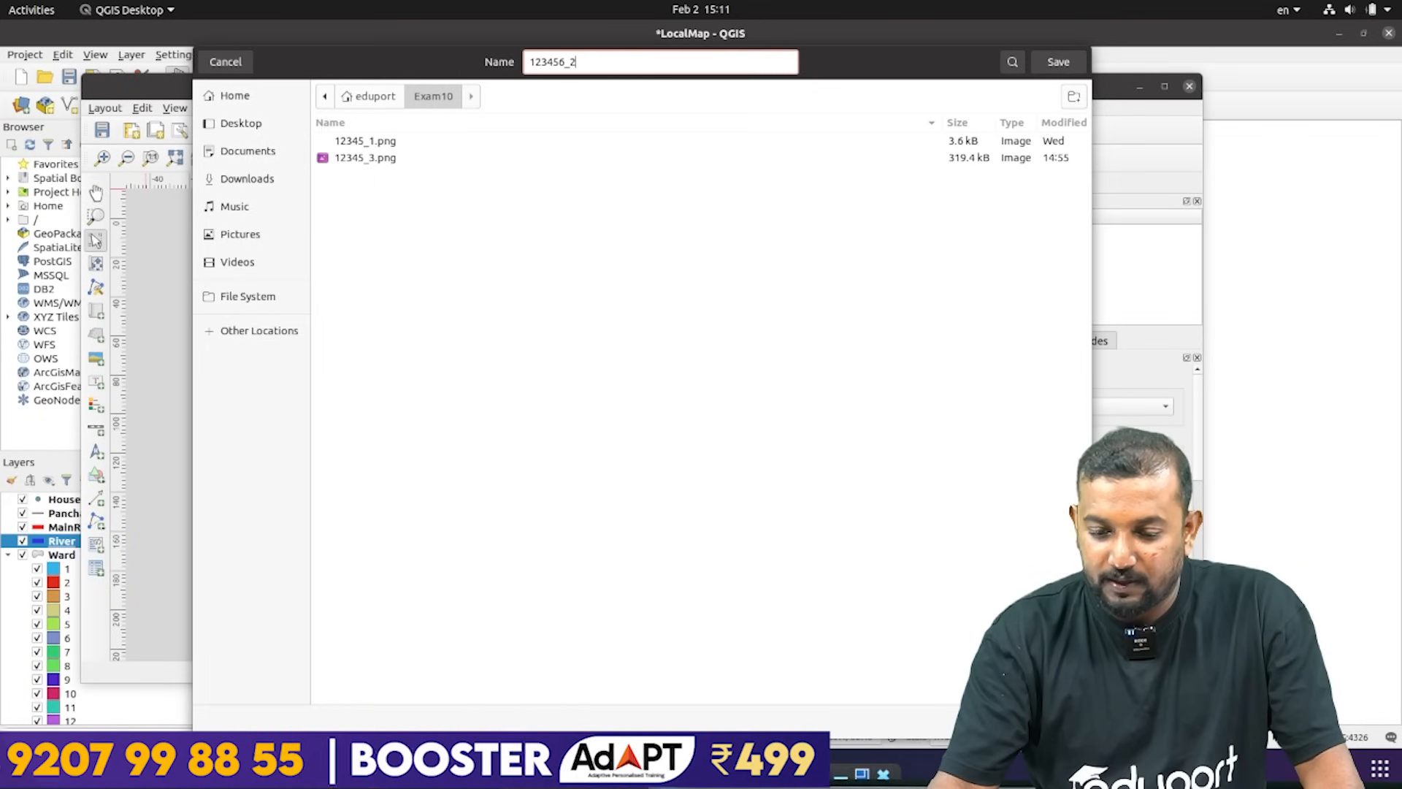
click(1064, 59)
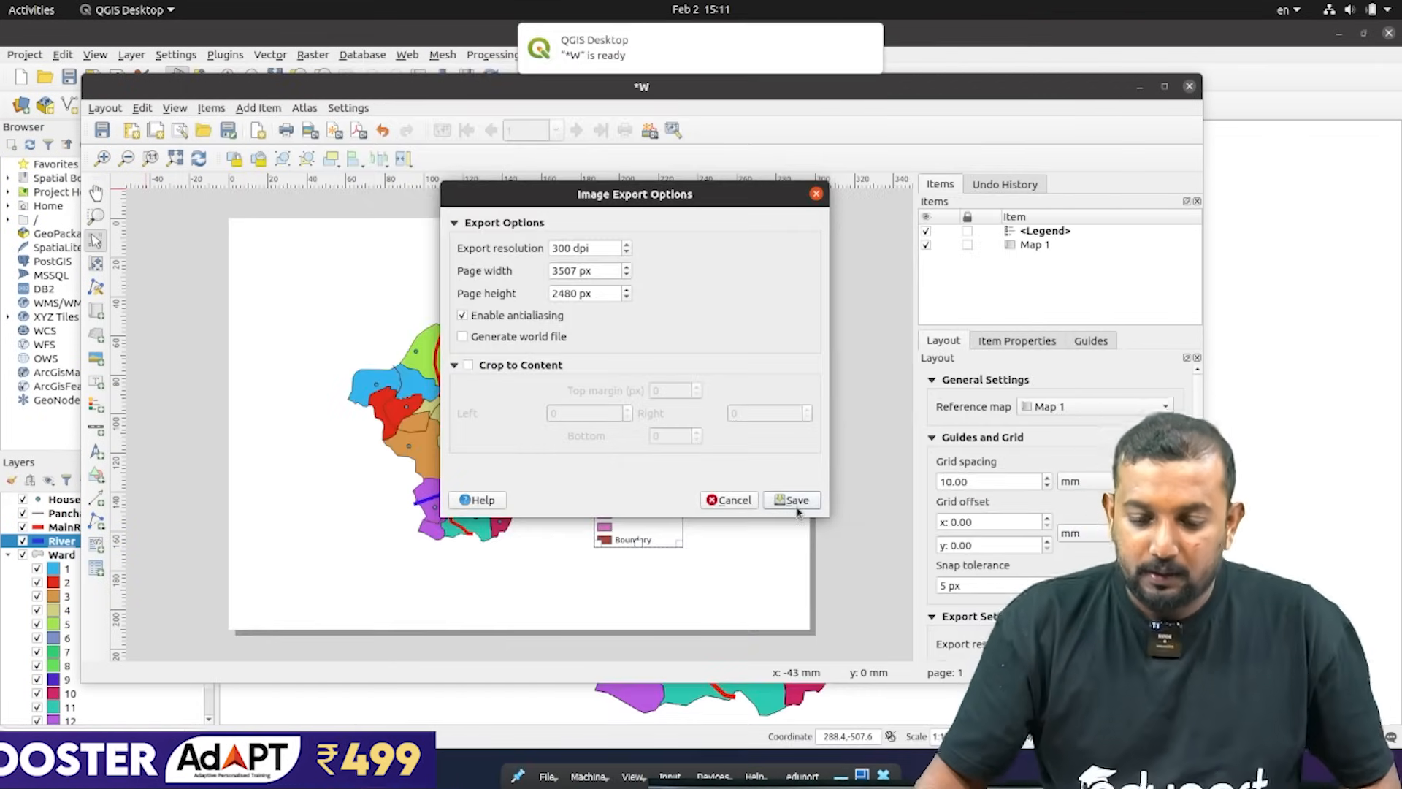
click(798, 507)
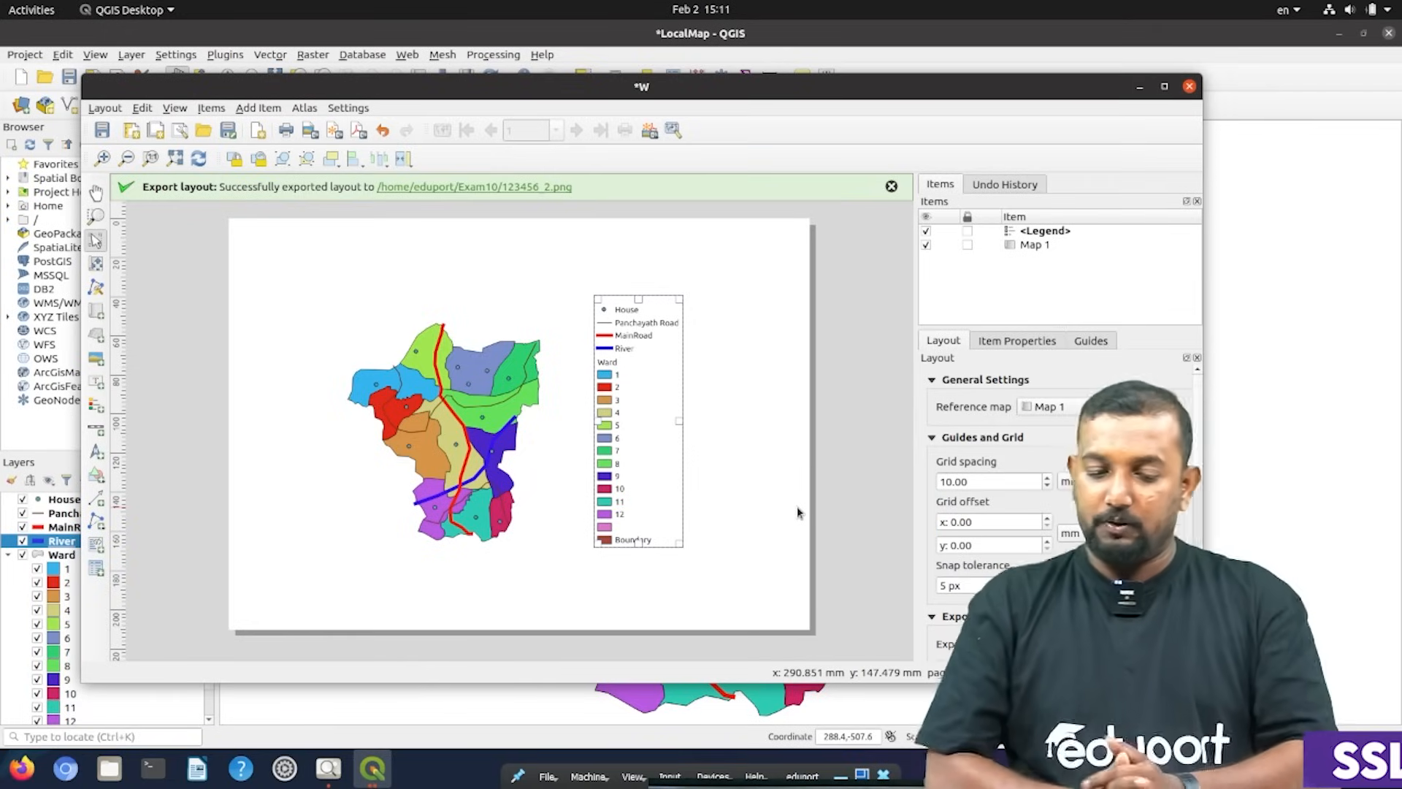
click(1190, 87)
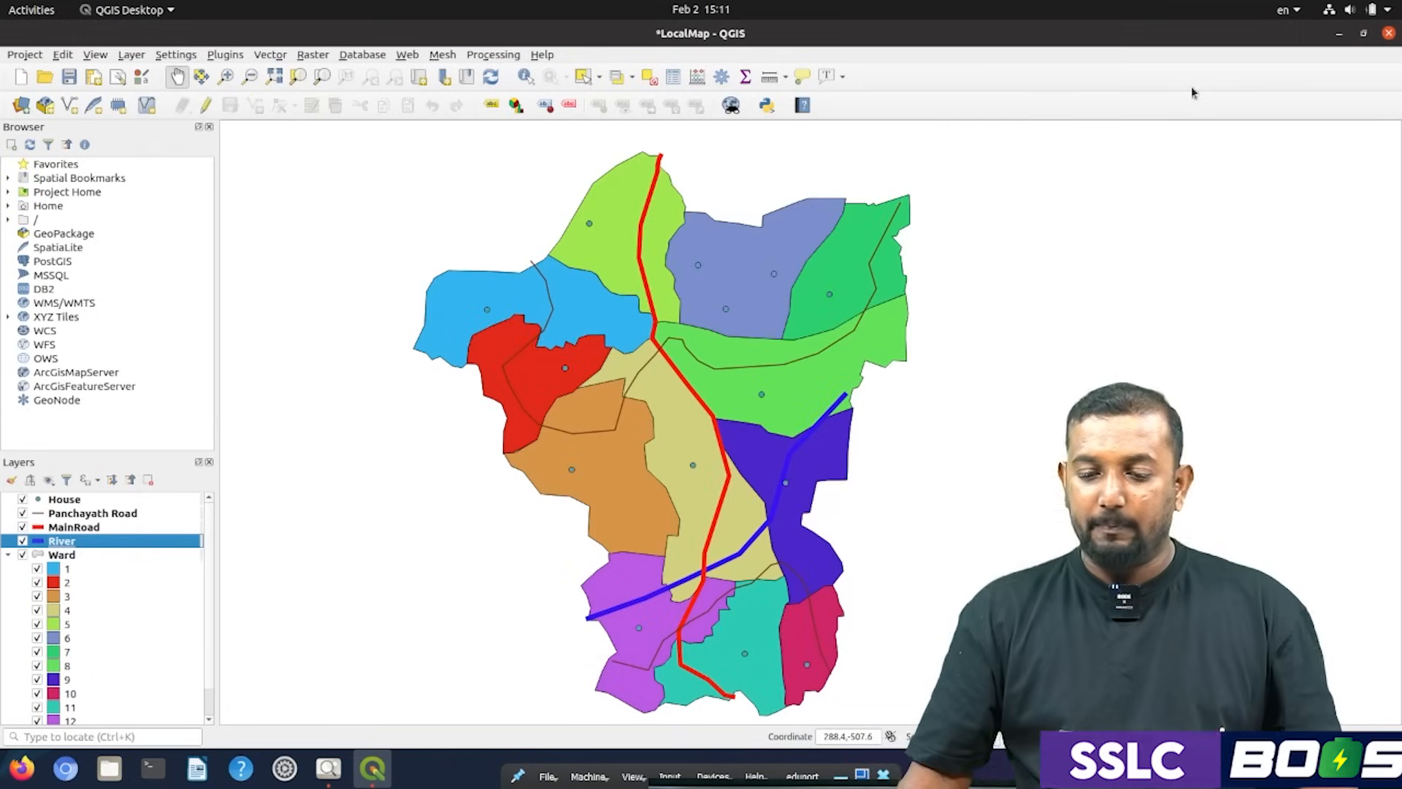
Create another print layout for the LocalMap project, titled F.
click(20, 56)
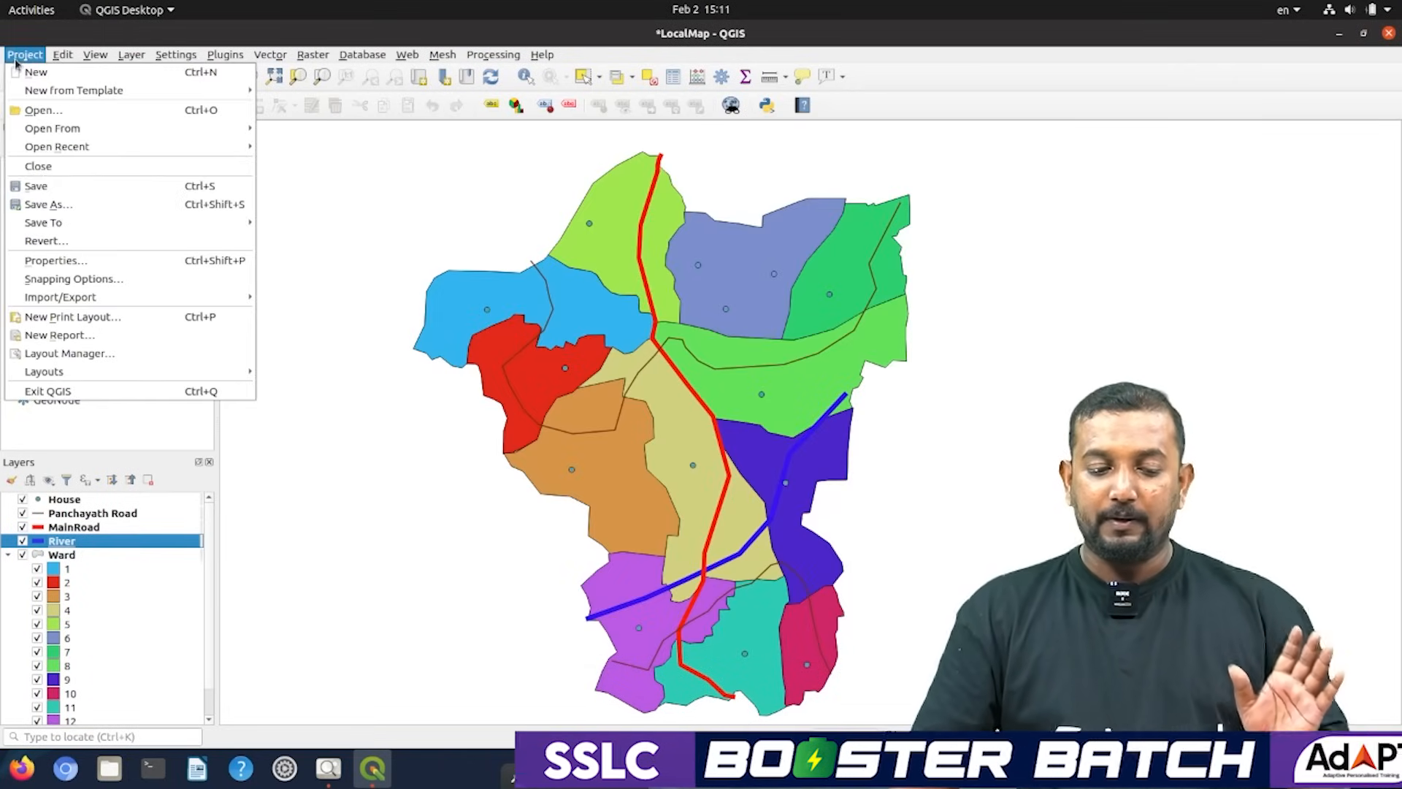
click(78, 325)
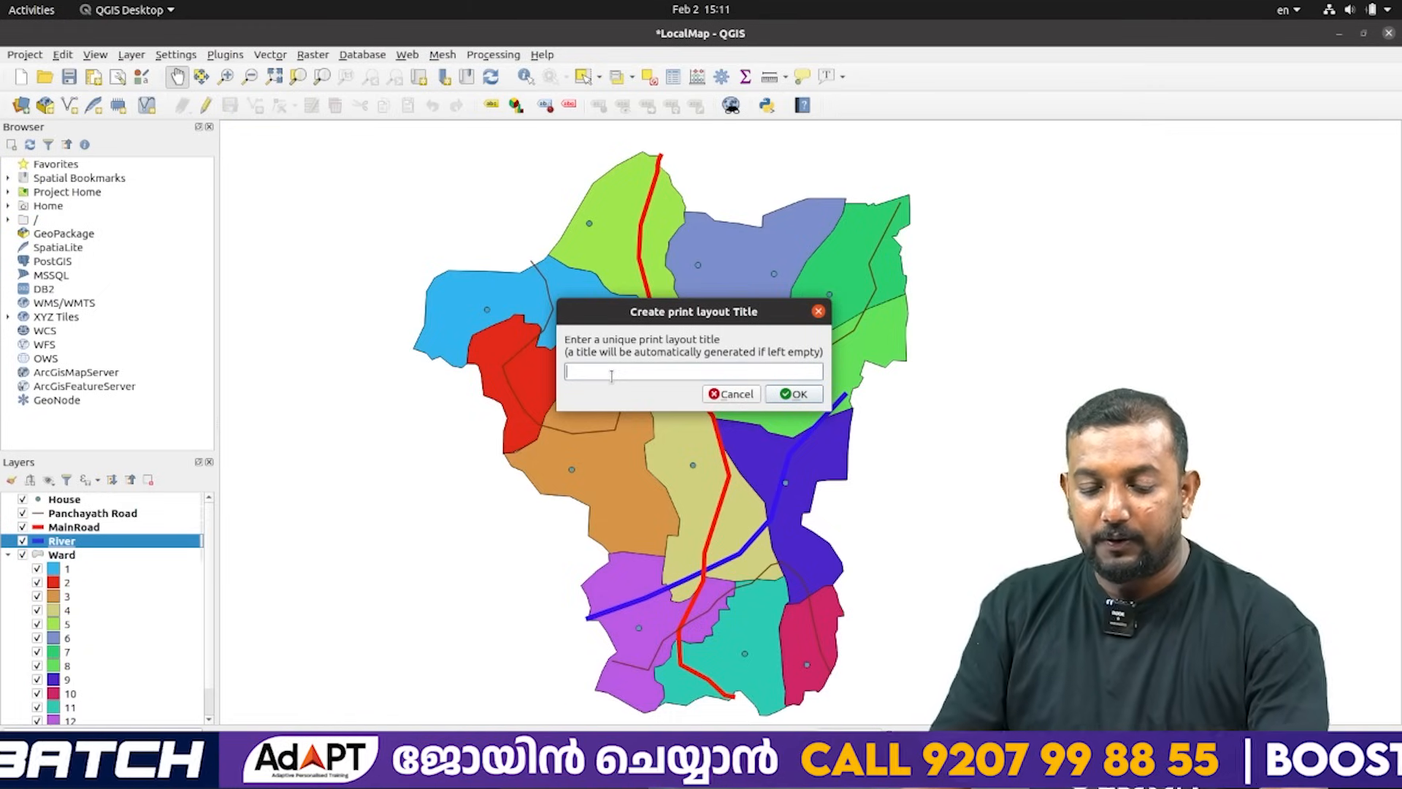
click(783, 399)
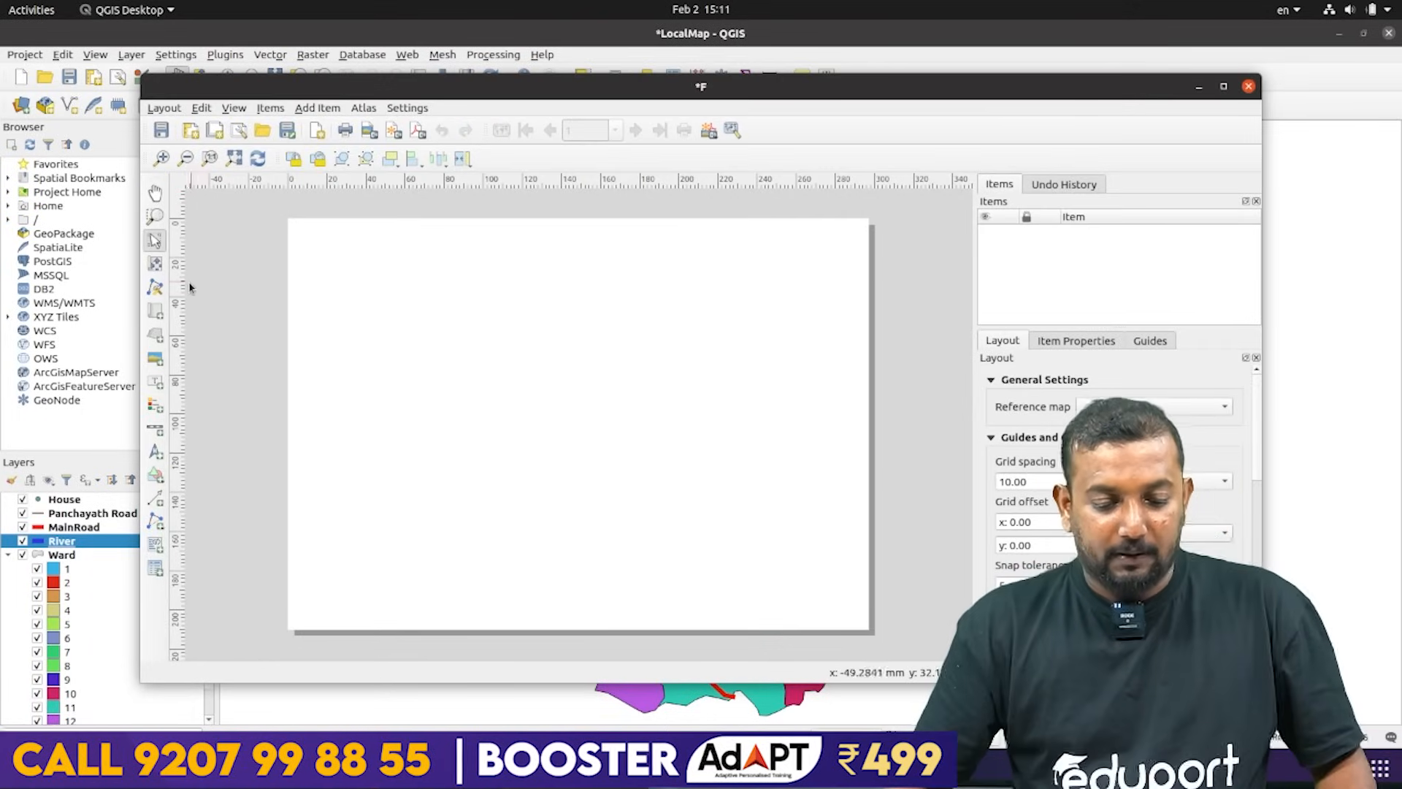
Add a map frame covering most of the page in layout F and place a legend beside the map's right edge.
click(154, 312)
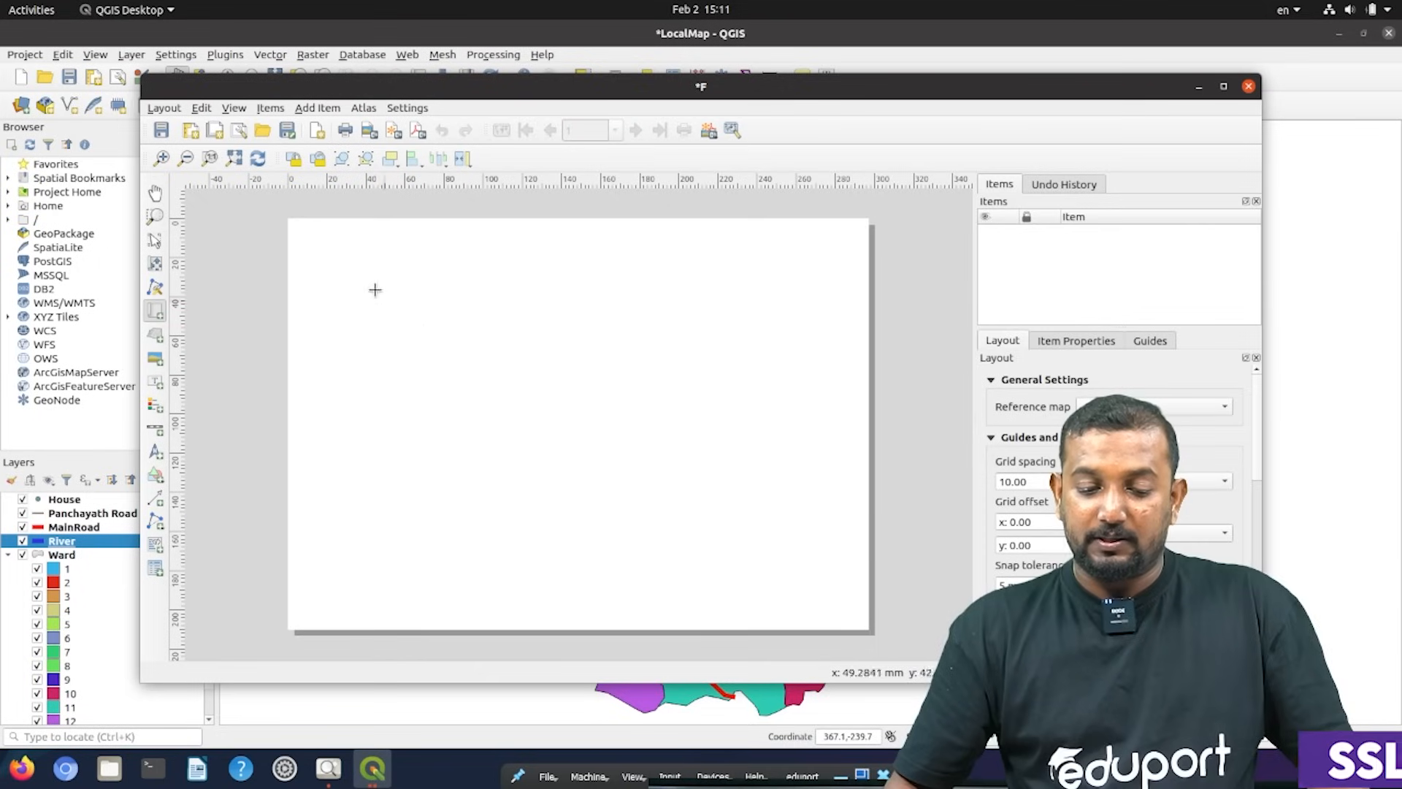
drag(322, 241, 802, 563)
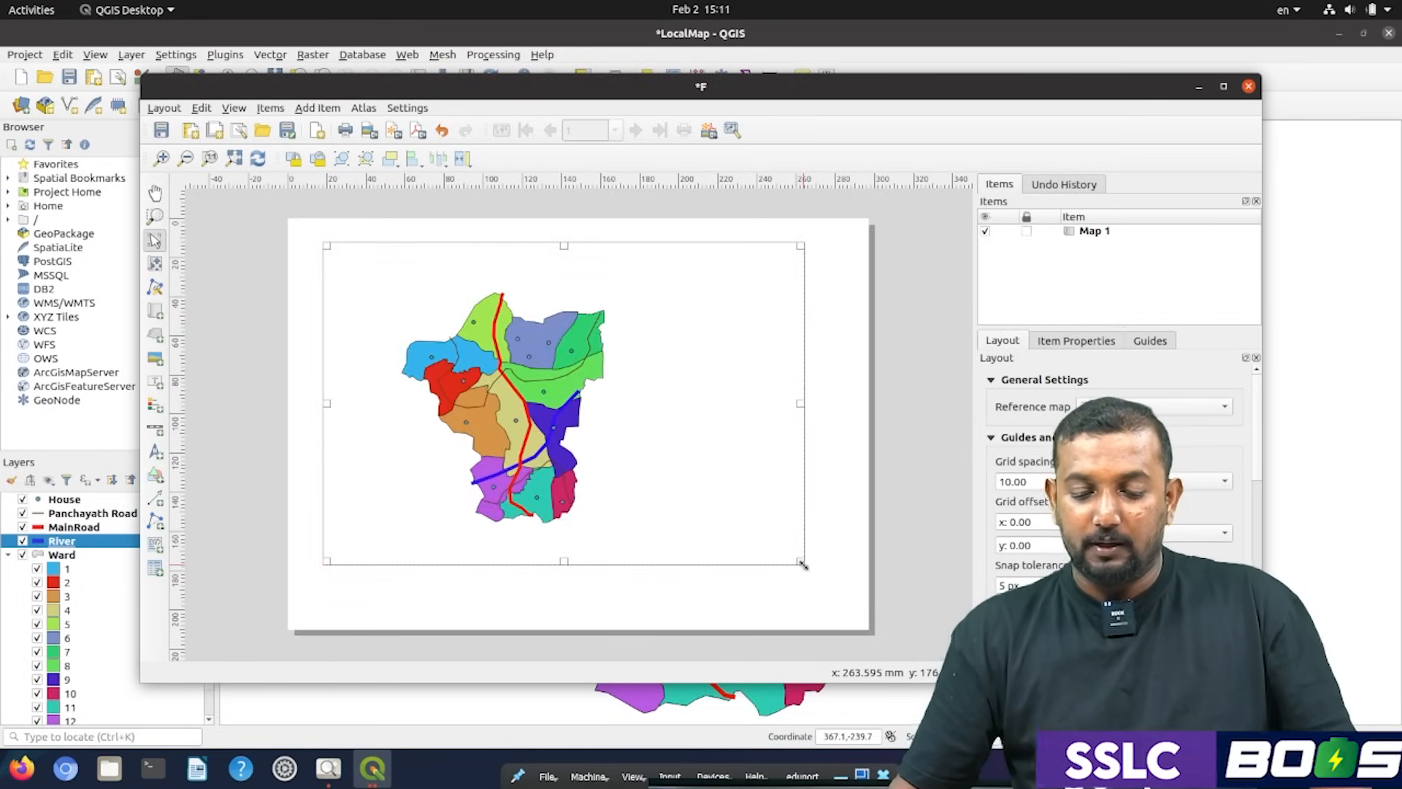
click(152, 406)
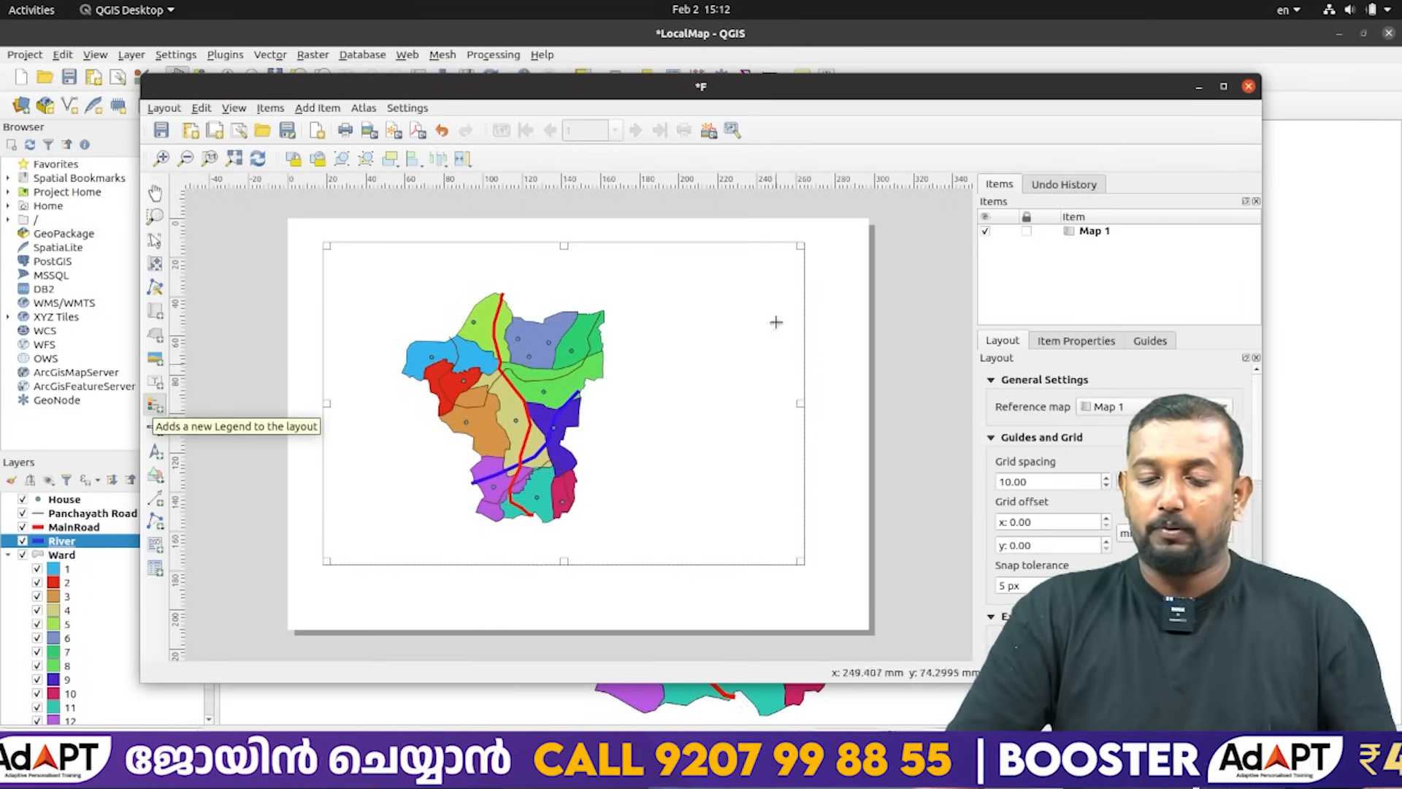
drag(647, 270, 780, 549)
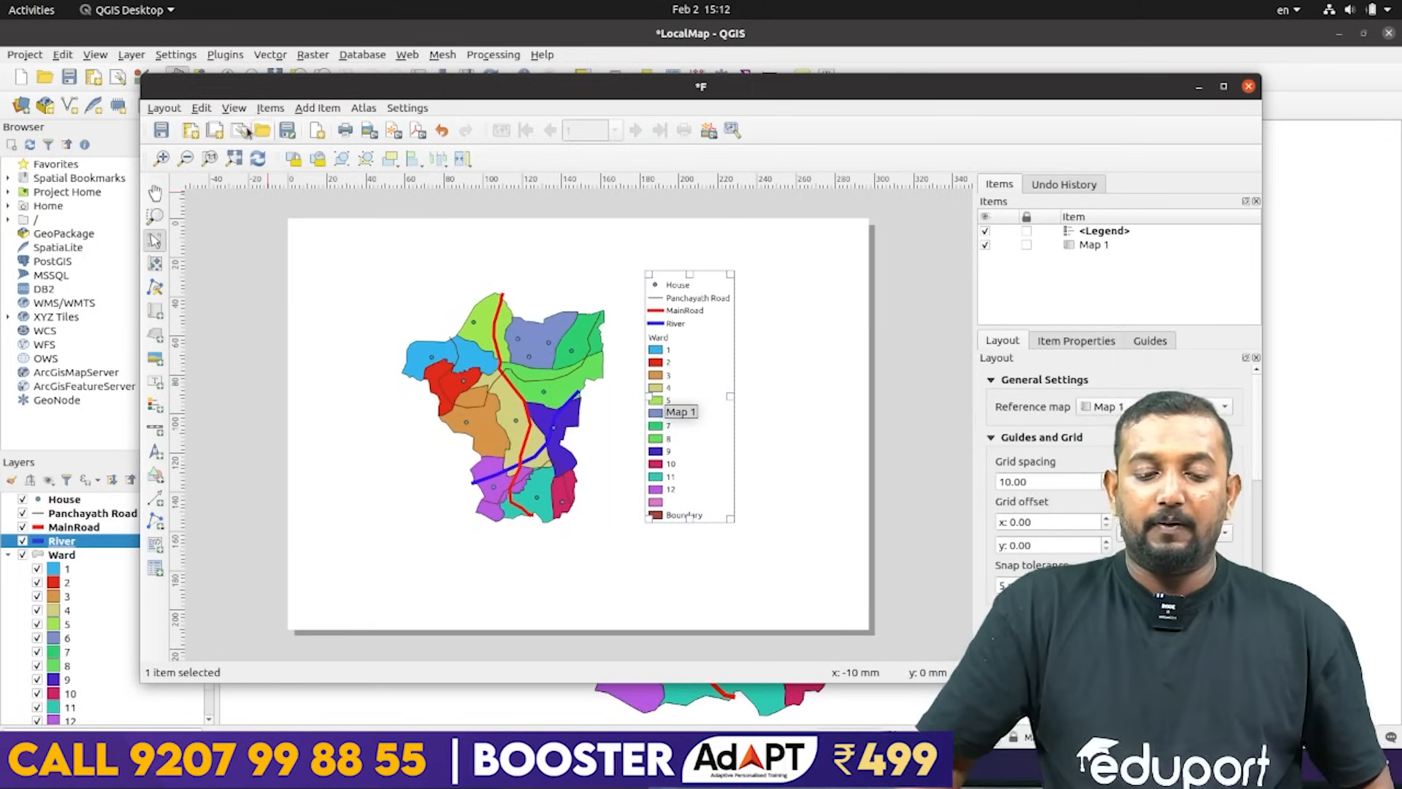
click(164, 108)
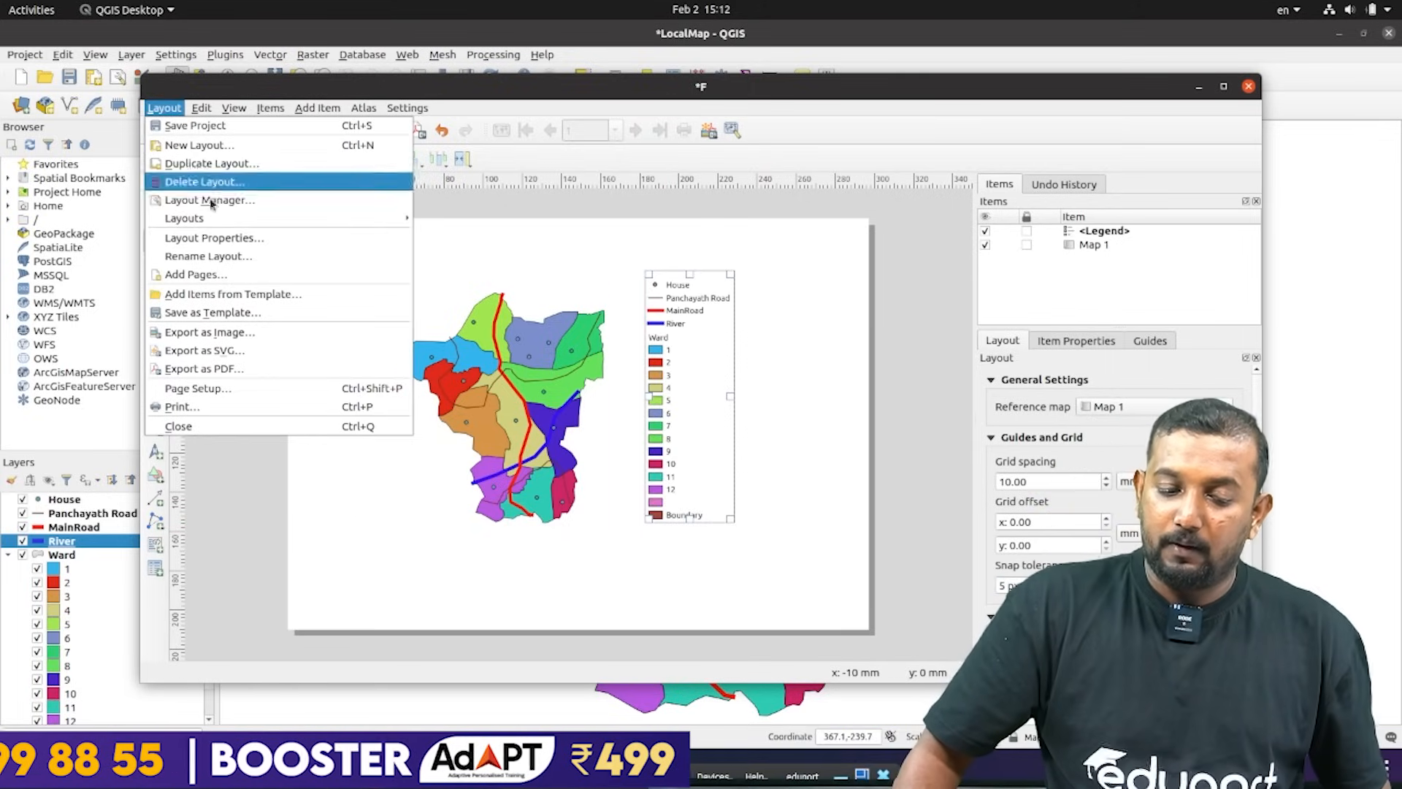
click(247, 332)
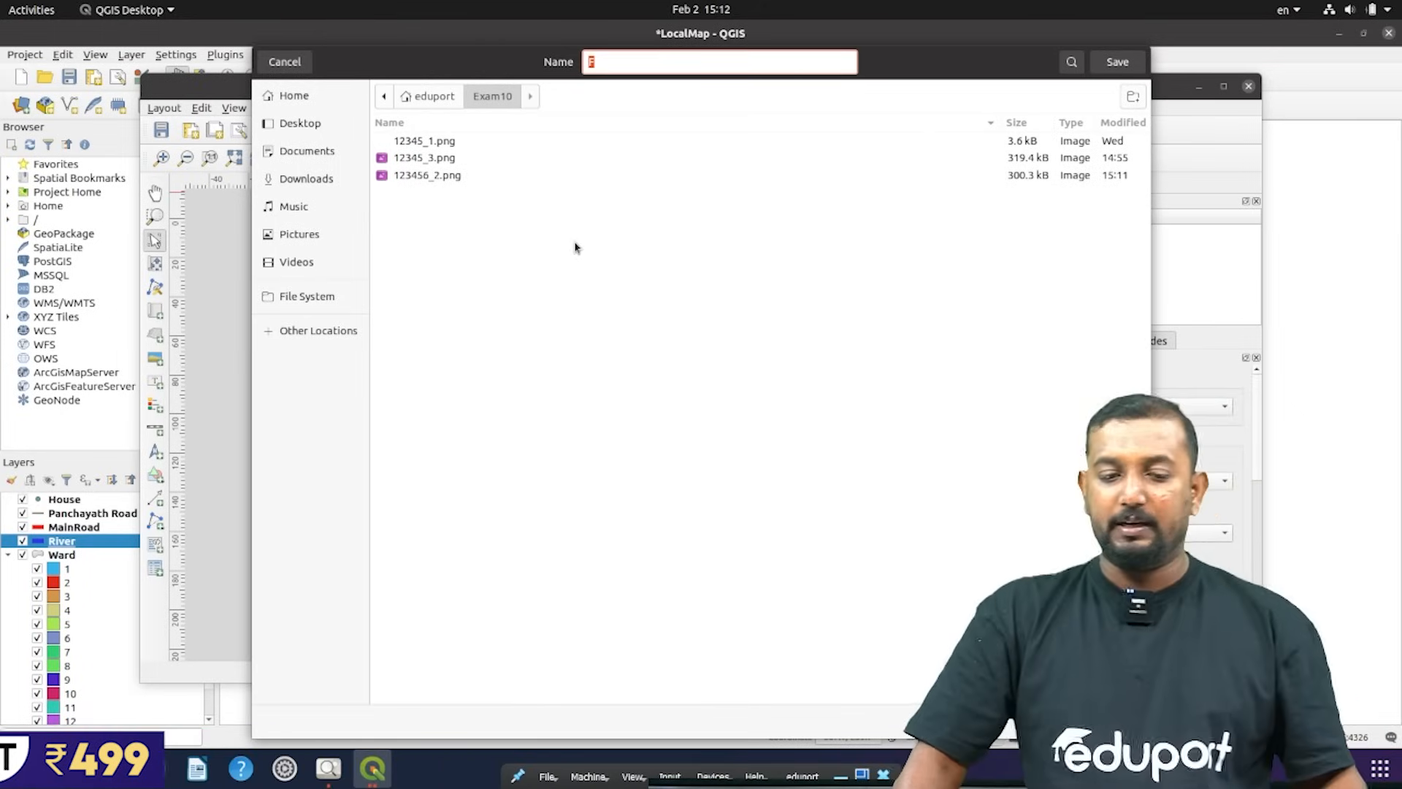
click(431, 95)
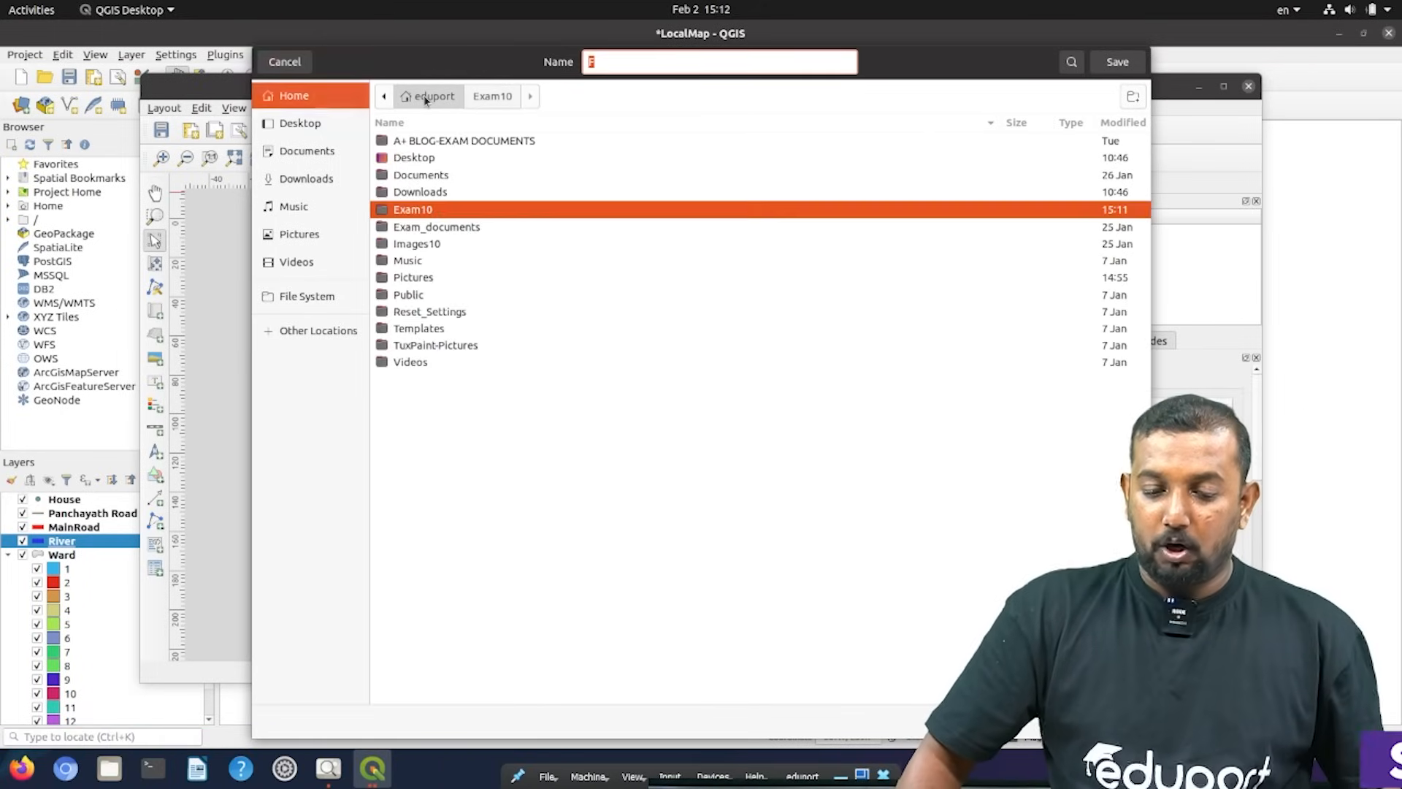
double_click(433, 212)
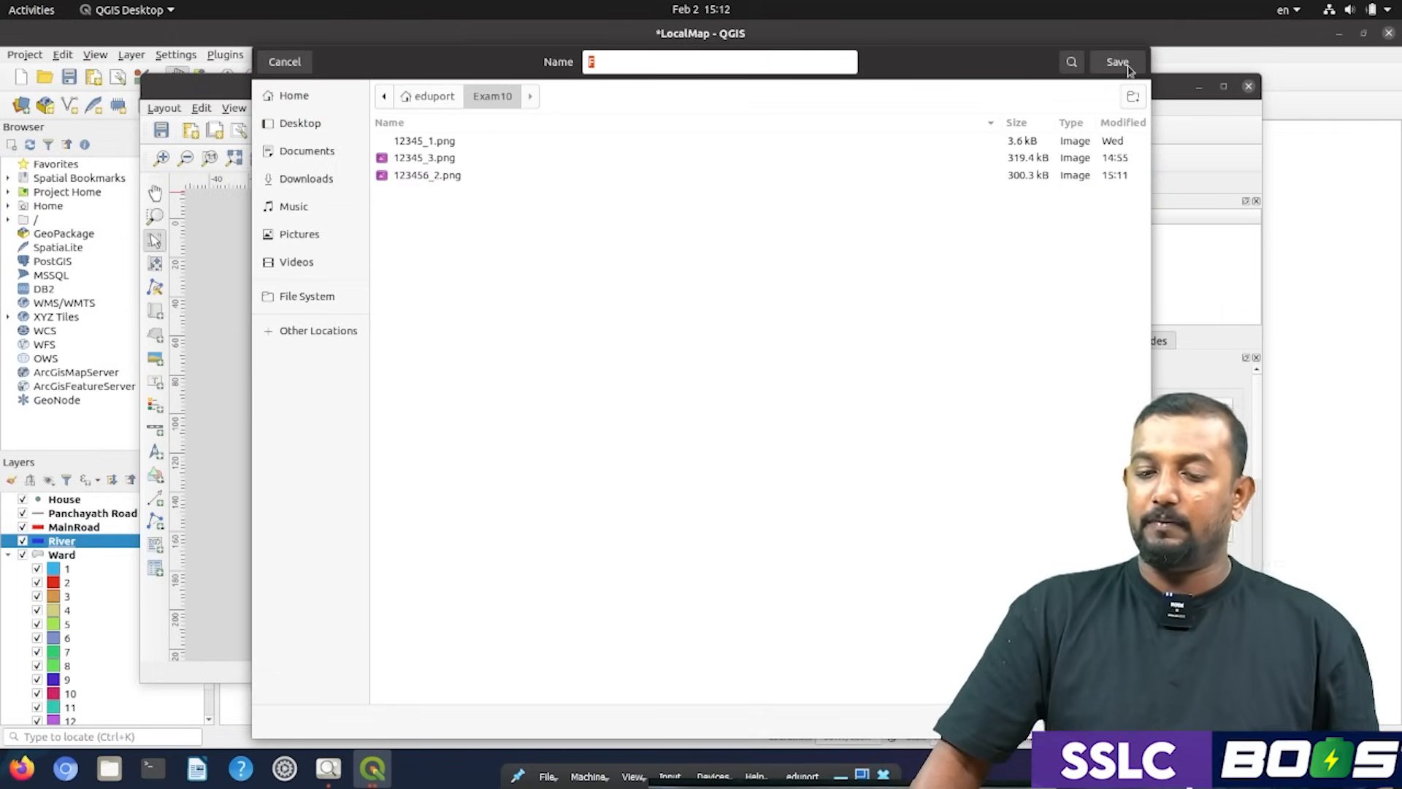
click(284, 62)
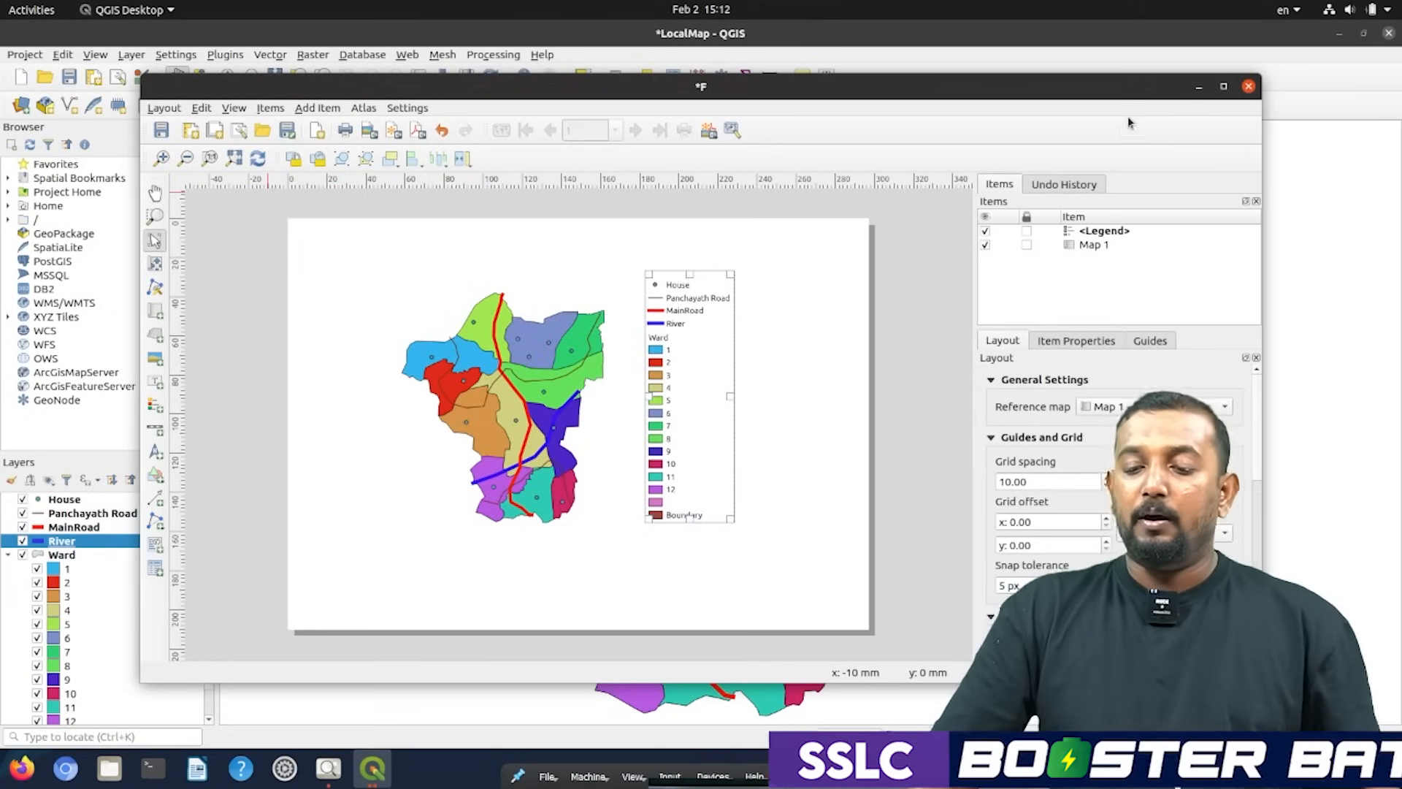